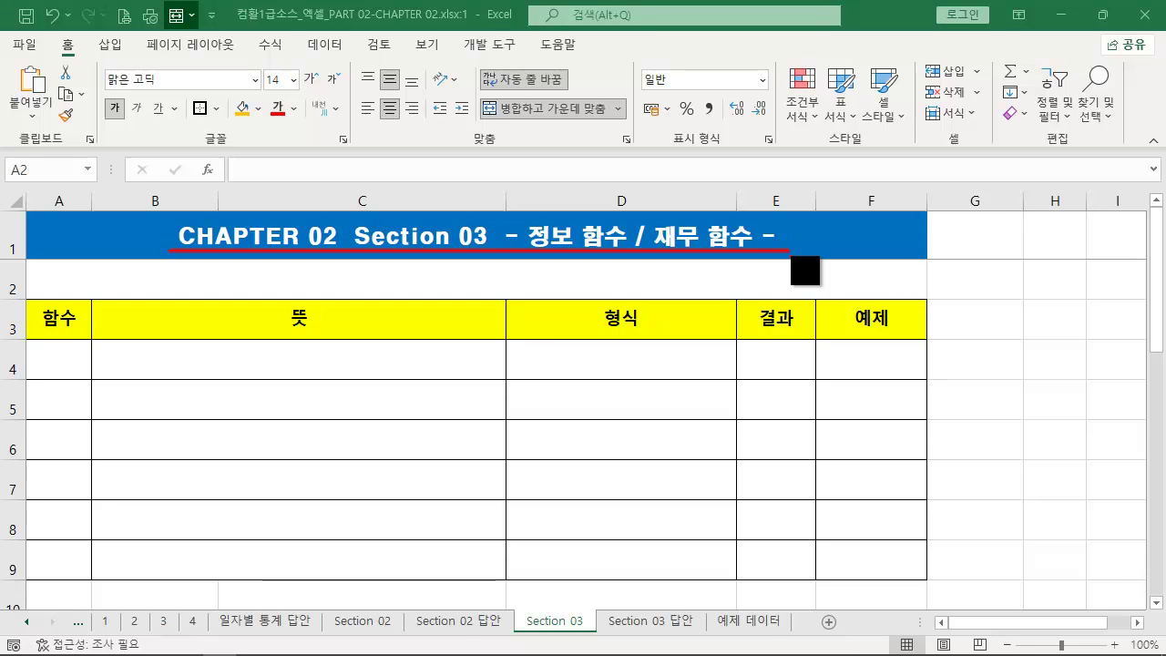
# Enter "정보 함수 : 셀에 대한 정보, 데이터 형식의 반환 값 및 질의에 따른 TRUE / FALSE 값 반환" in merged cell A2.
pyautogui.press('Escape')
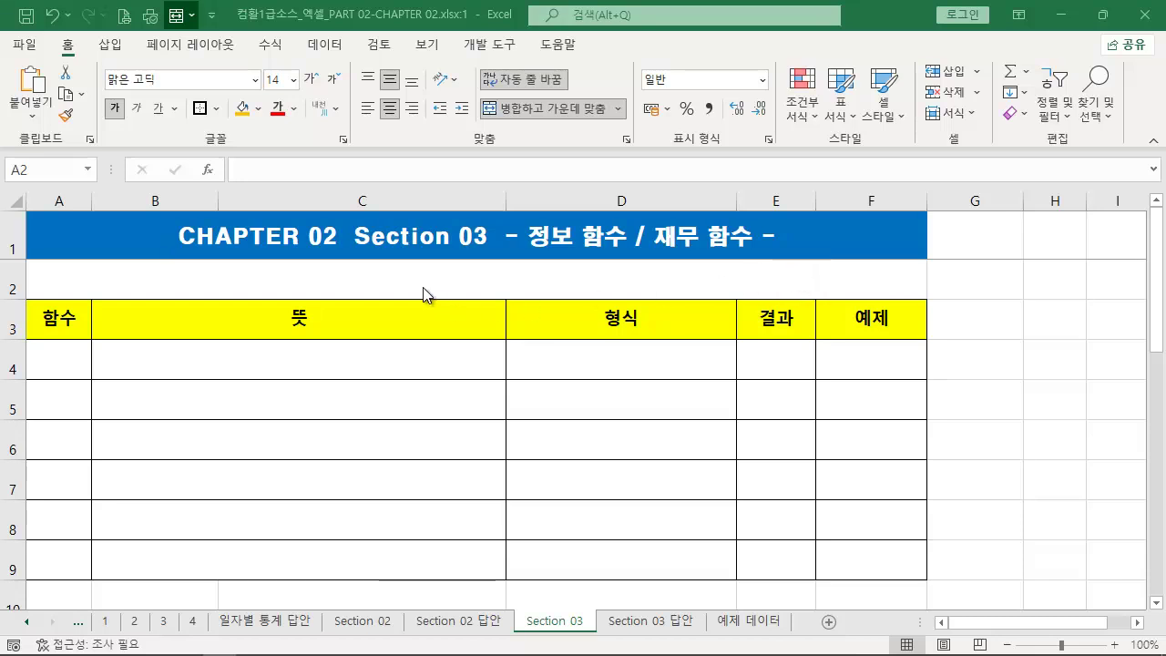
pyautogui.click(361, 280)
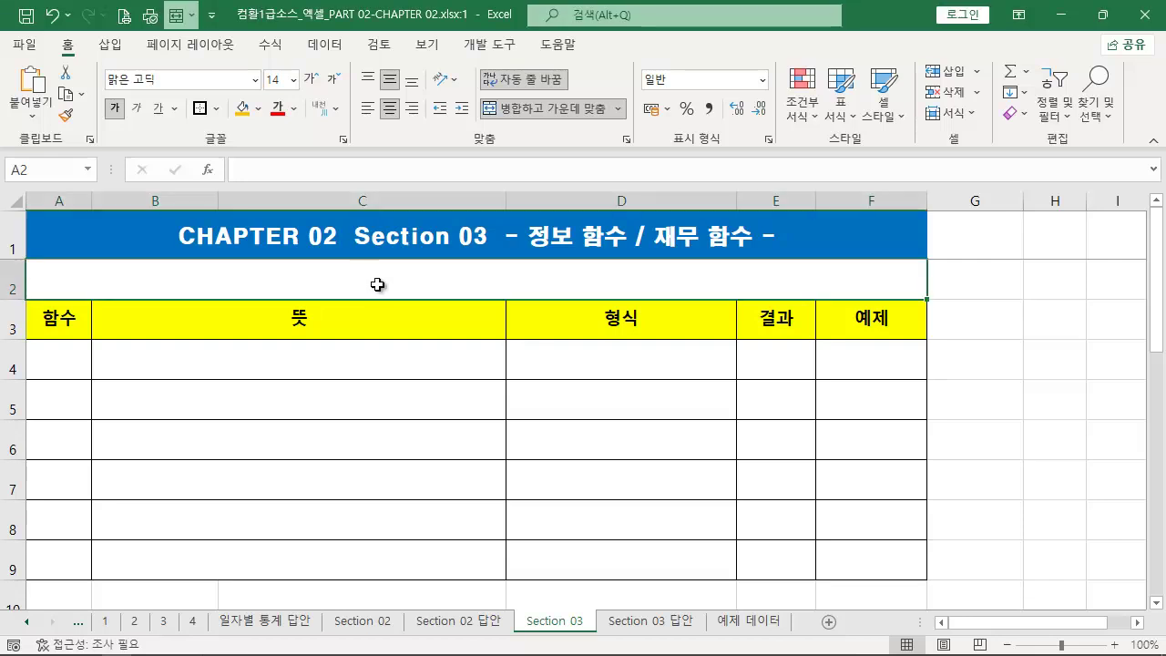
pyautogui.write('정보 함수 :')
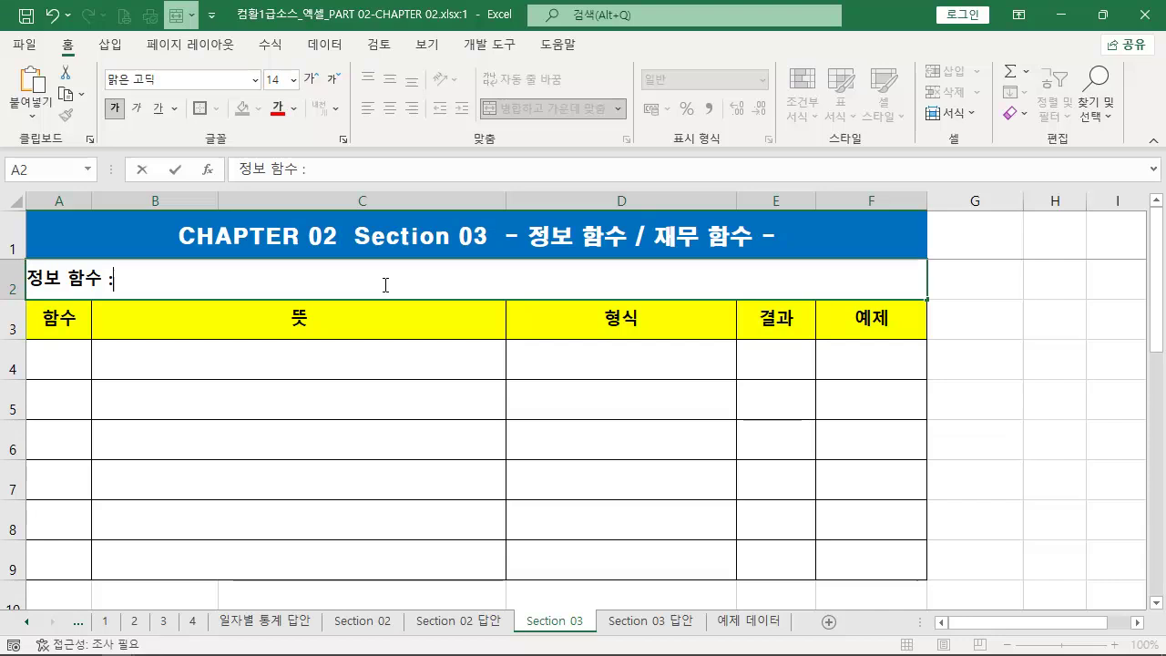
pyautogui.write(' 셀에 대한 ')
pyautogui.write('정보, 데이')
pyautogui.write('터 형식의')
pyautogui.write(' 반환 값 미')
pyautogui.write('및 질의에 ')
pyautogui.write('따른 ')
pyautogui.write('ㅆ')
pyautogui.press('BackSpace')
pyautogui.write('TRUE / FALSE')
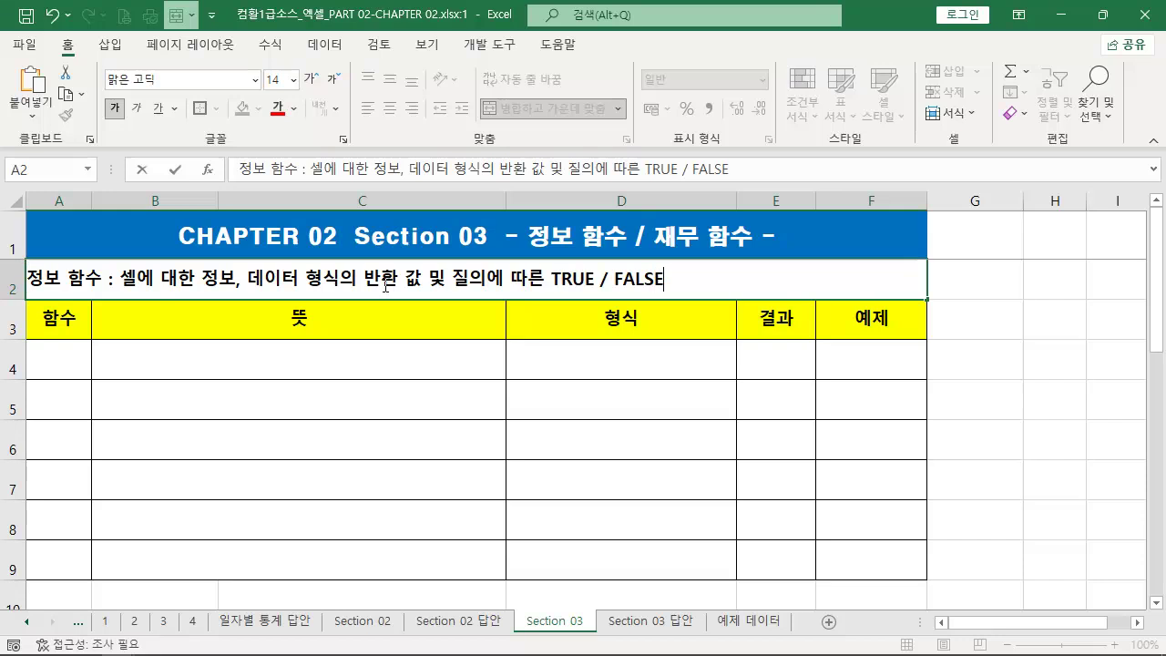
pyautogui.write(' 가값 반환')
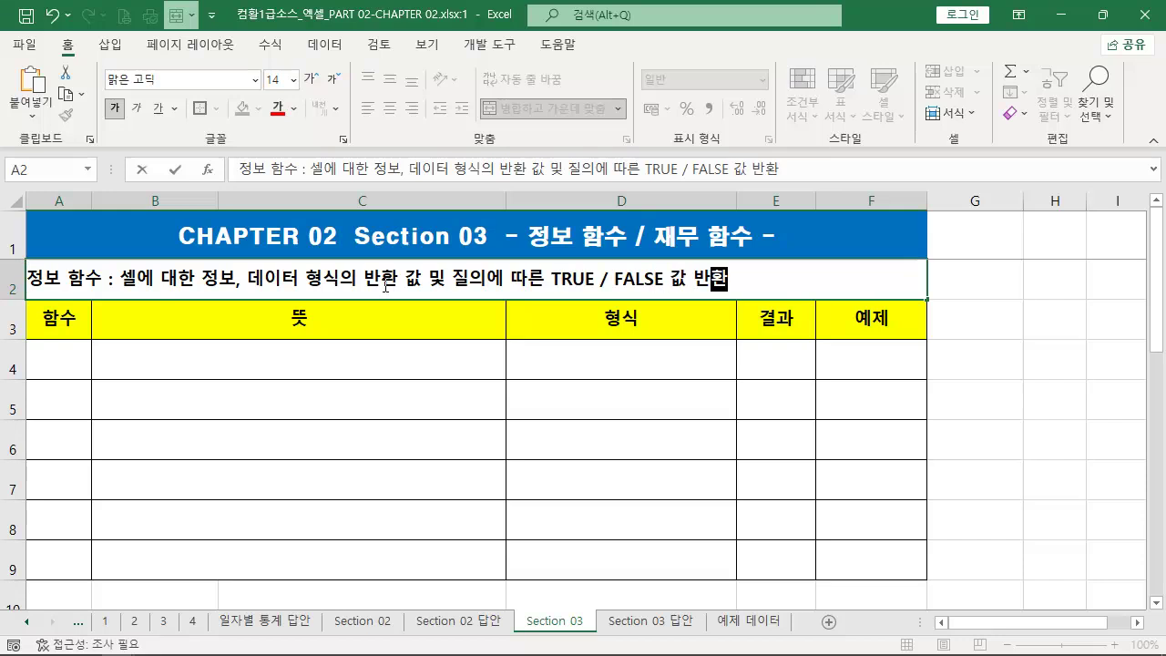
pyautogui.press('Return')
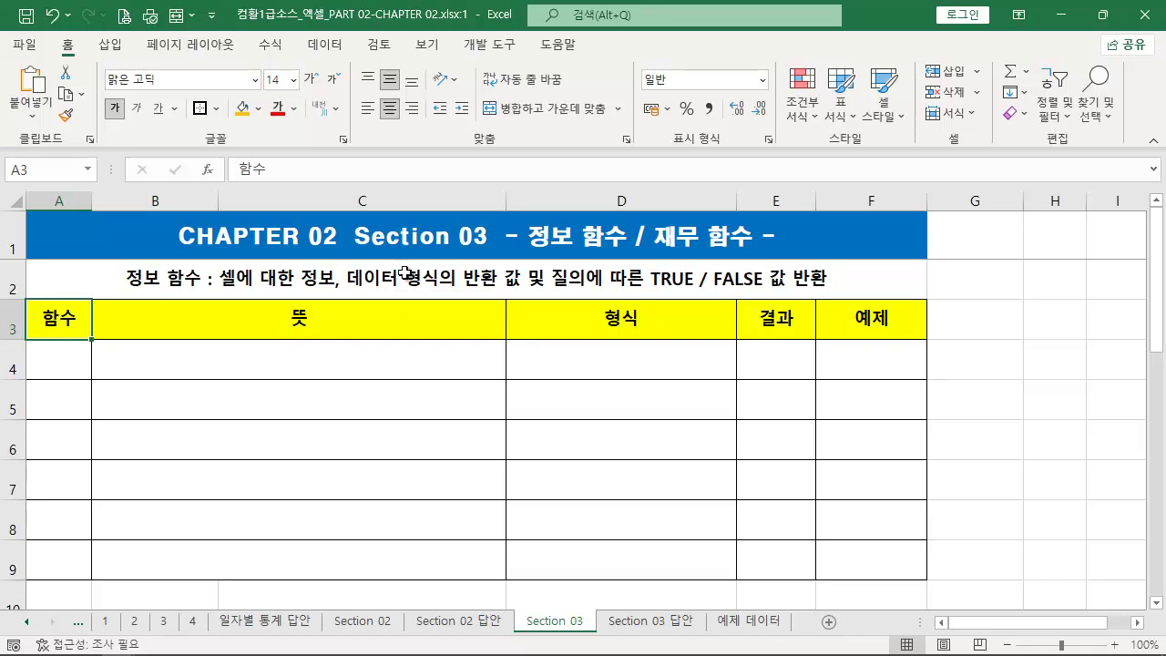
# Look through the function library's list of information (정보) functions, then close it.
pyautogui.click(273, 44)
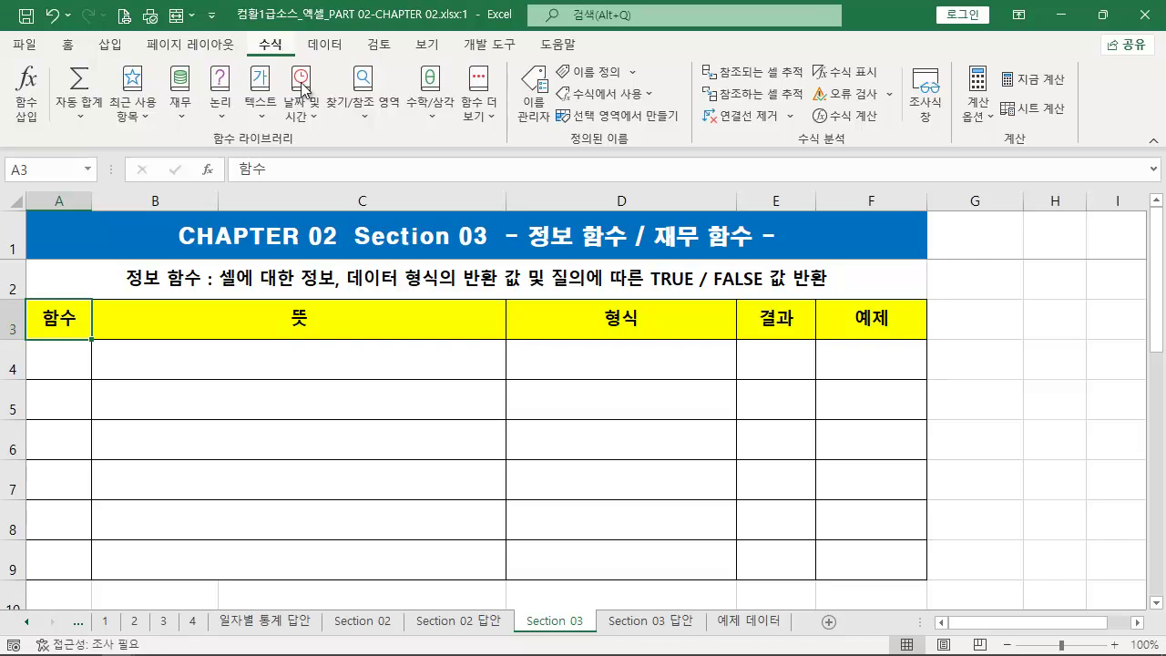
pyautogui.click(480, 116)
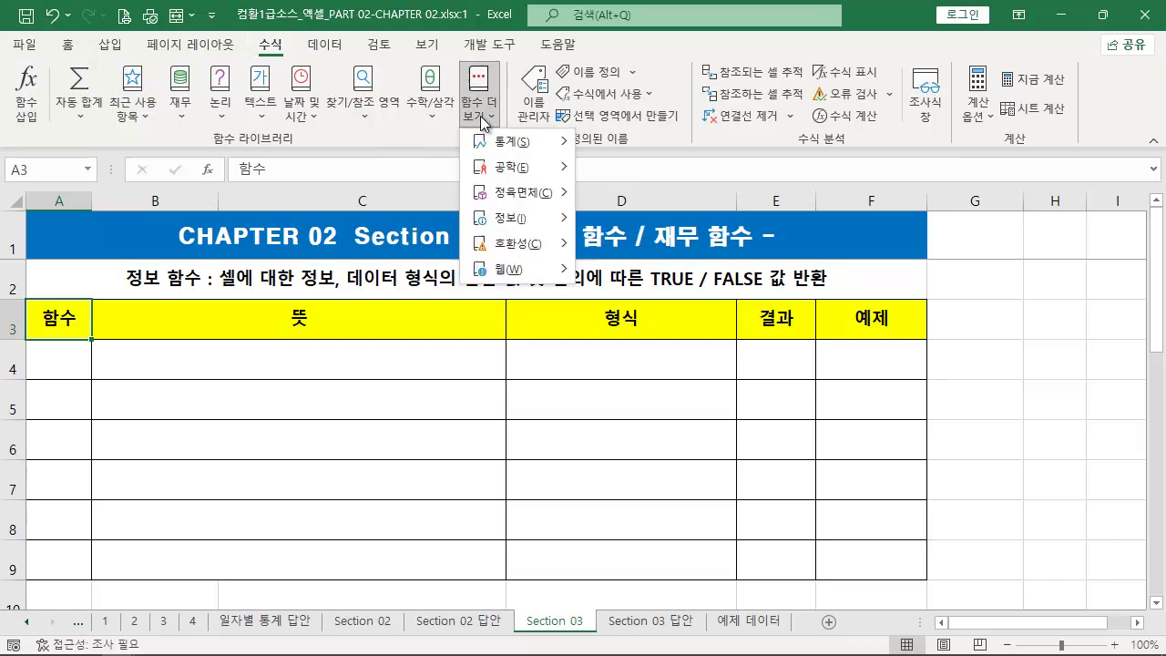
pyautogui.moveTo(566, 228)
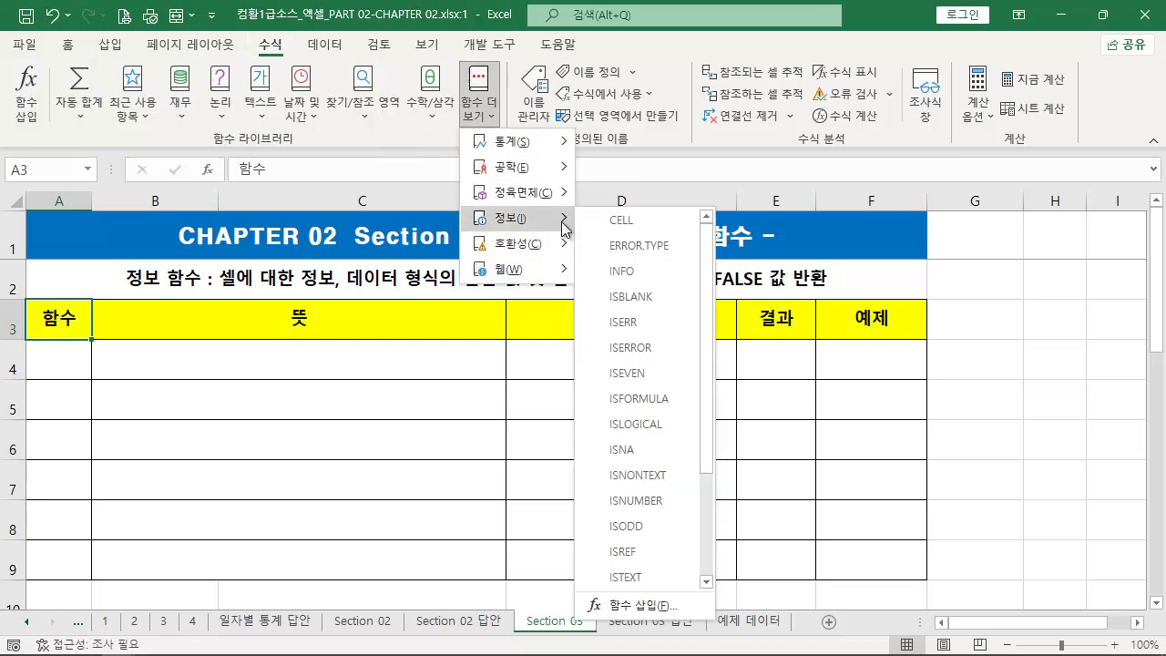
pyautogui.moveTo(710, 277)
pyautogui.mouseDown()
pyautogui.moveTo(708, 403)
pyautogui.moveTo(707, 335)
pyautogui.moveTo(728, 274)
pyautogui.mouseUp()
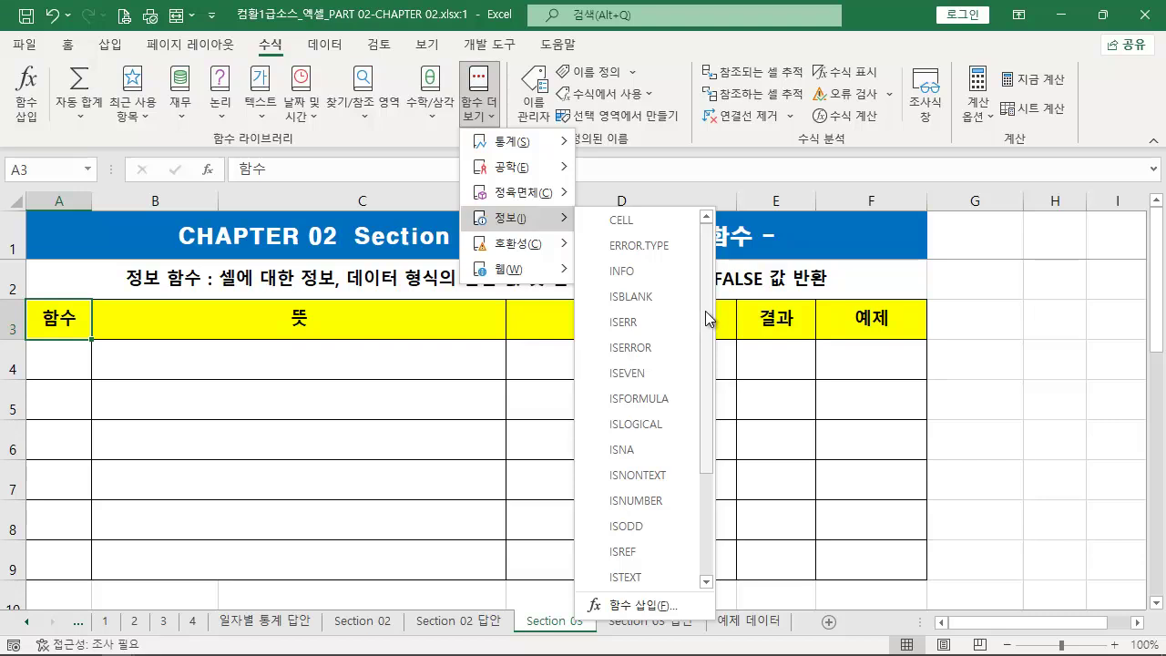
pyautogui.click(865, 25)
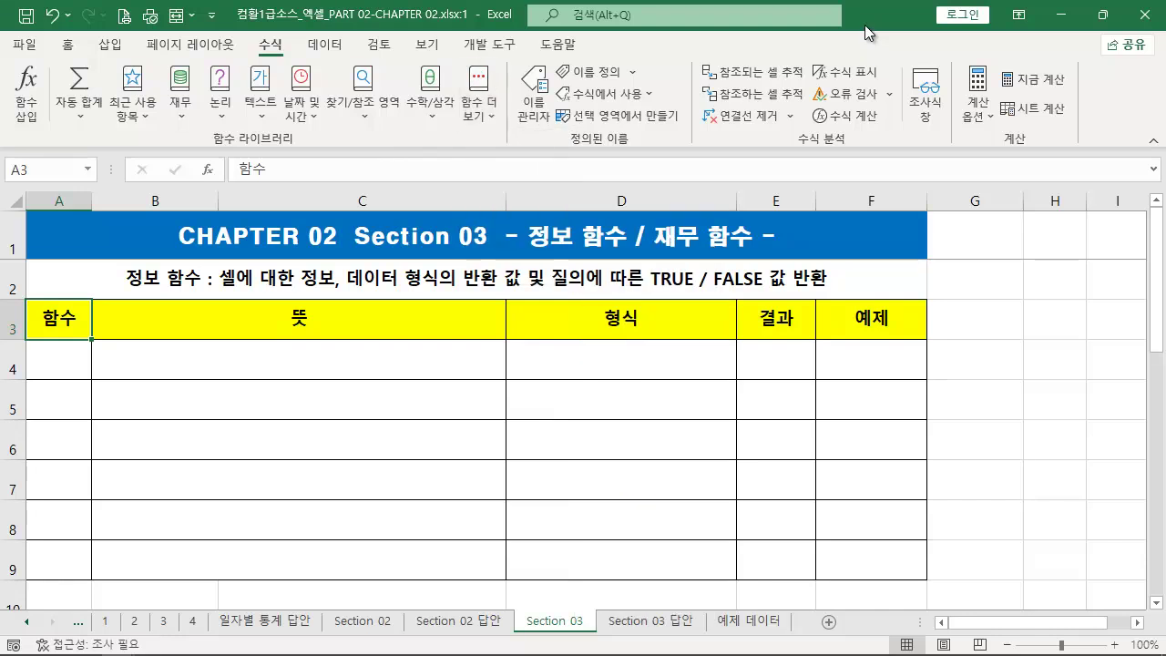
# Enter the function name CELL in A4 and its meaning "셀에 대한 정보의 값 제공" in B4.
pyautogui.click(77, 358)
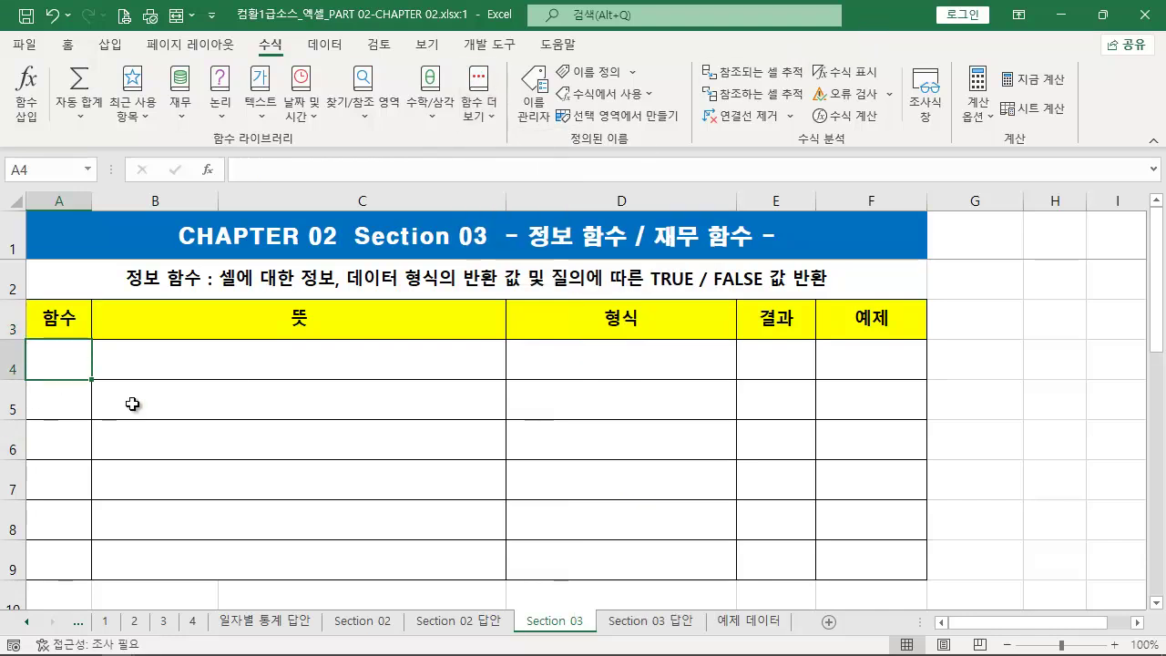
pyautogui.write('CELL')
pyautogui.press('Tab')
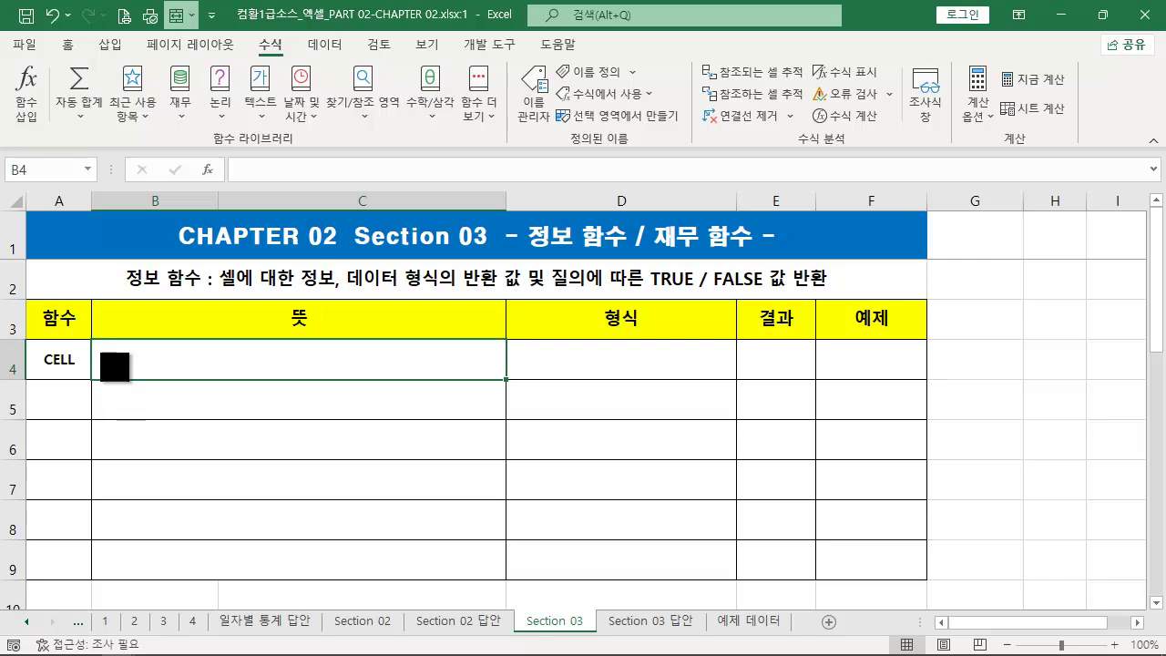
pyautogui.moveTo(93, 342); pyautogui.dragTo(507, 380)
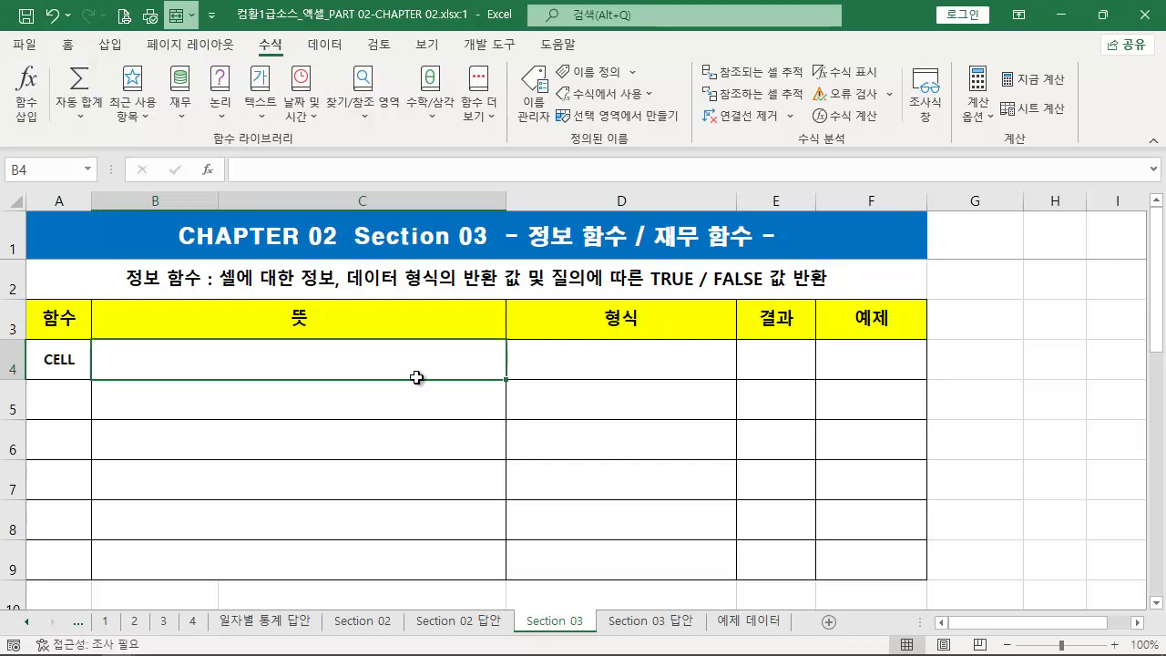
pyautogui.write('TPF')
pyautogui.press('BackSpace')
pyautogui.press('BackSpace')
pyautogui.press('BackSpace')
pyautogui.write('셀에 대한 정ㅂ보의 값 제공')
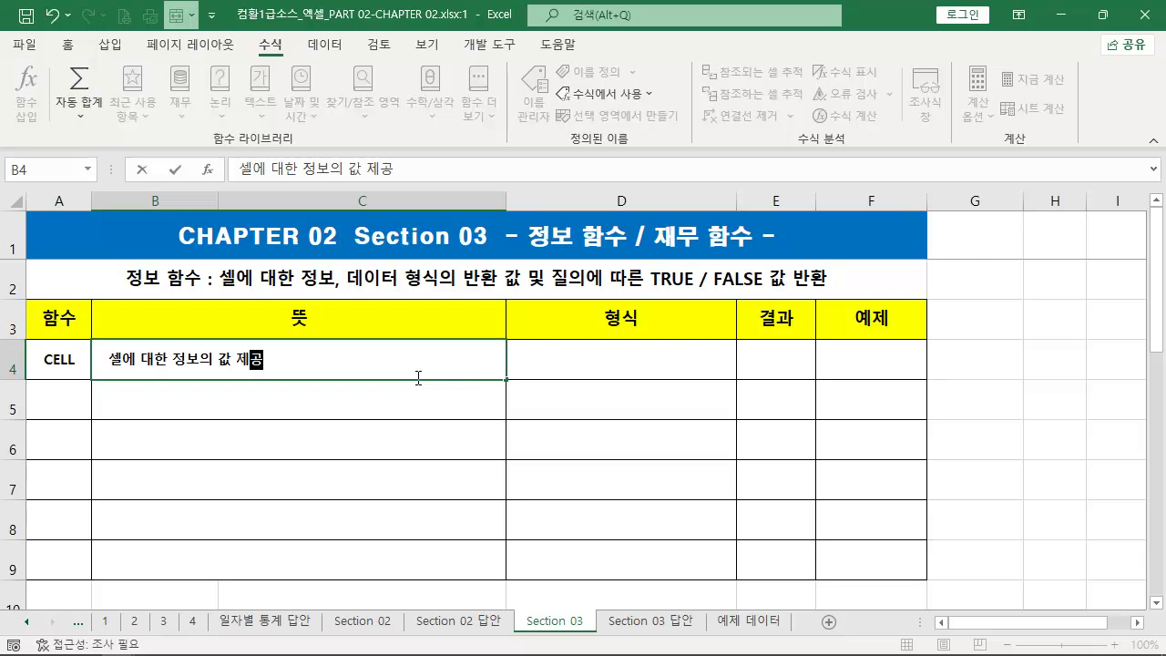
pyautogui.press('Tab')
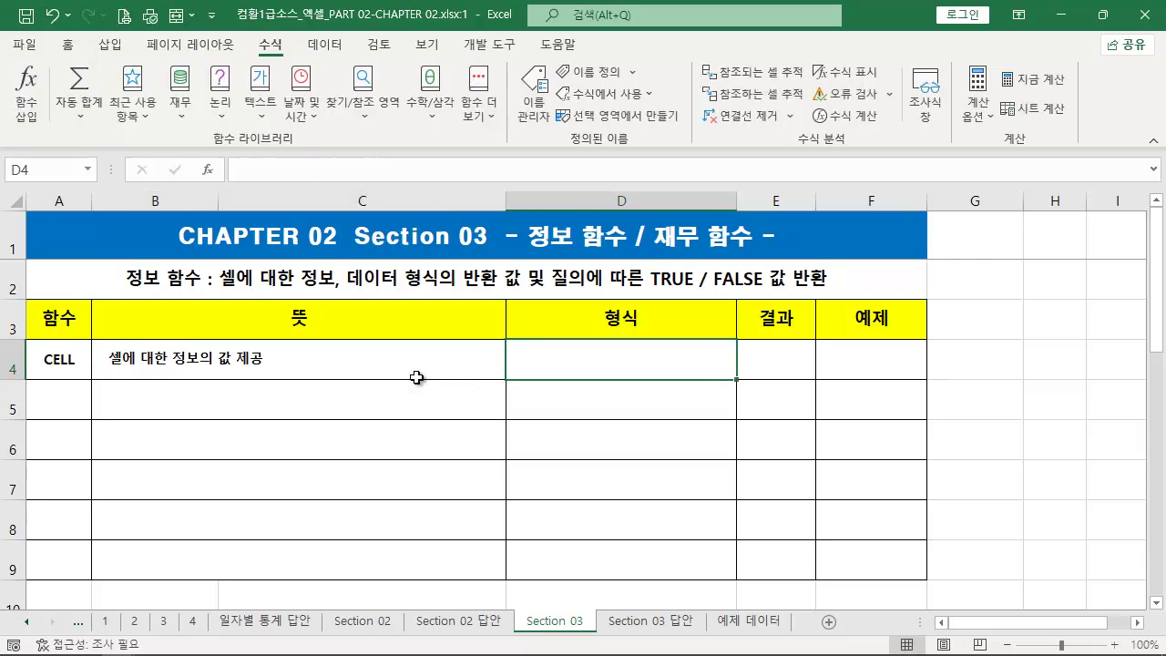
# Enter the CELL syntax =CELL("정보유형 문자",[참조 주소]) in D4.
pyautogui.write('=CELL')
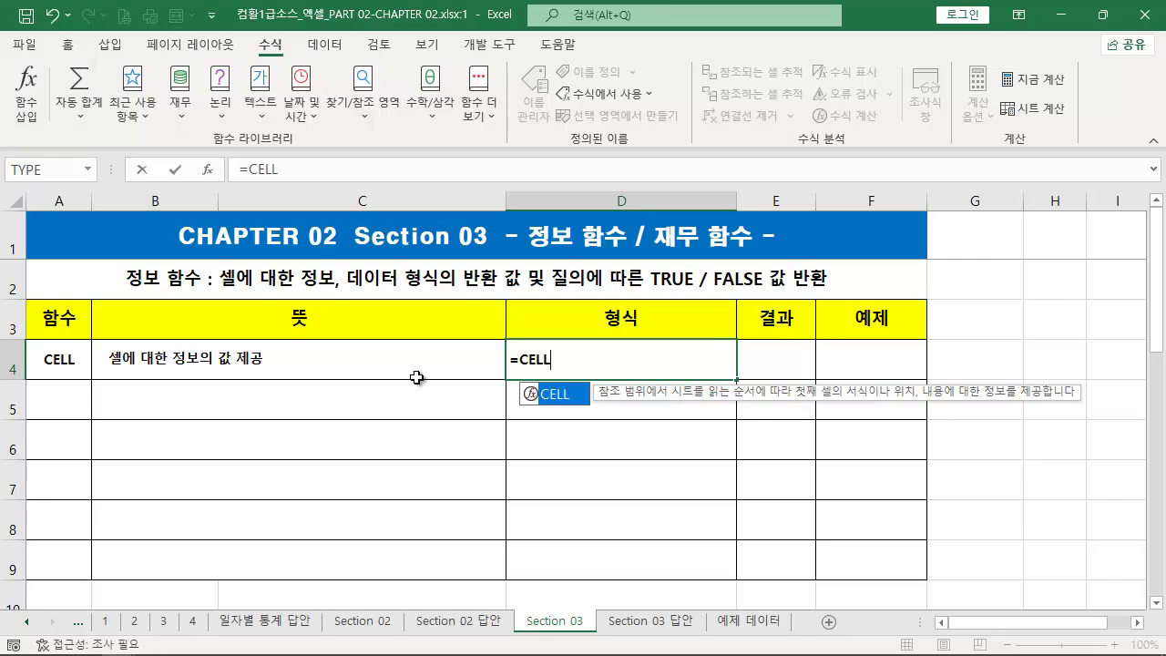
pyautogui.write('(')
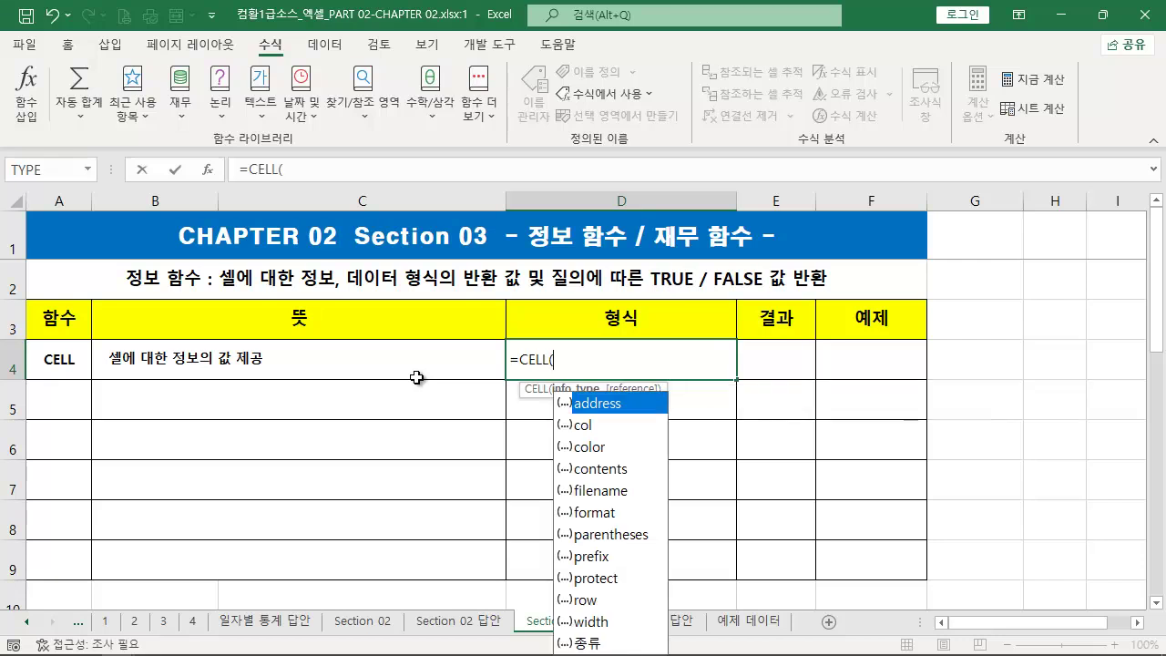
pyautogui.moveTo(552, 390); pyautogui.dragTo(667, 637)
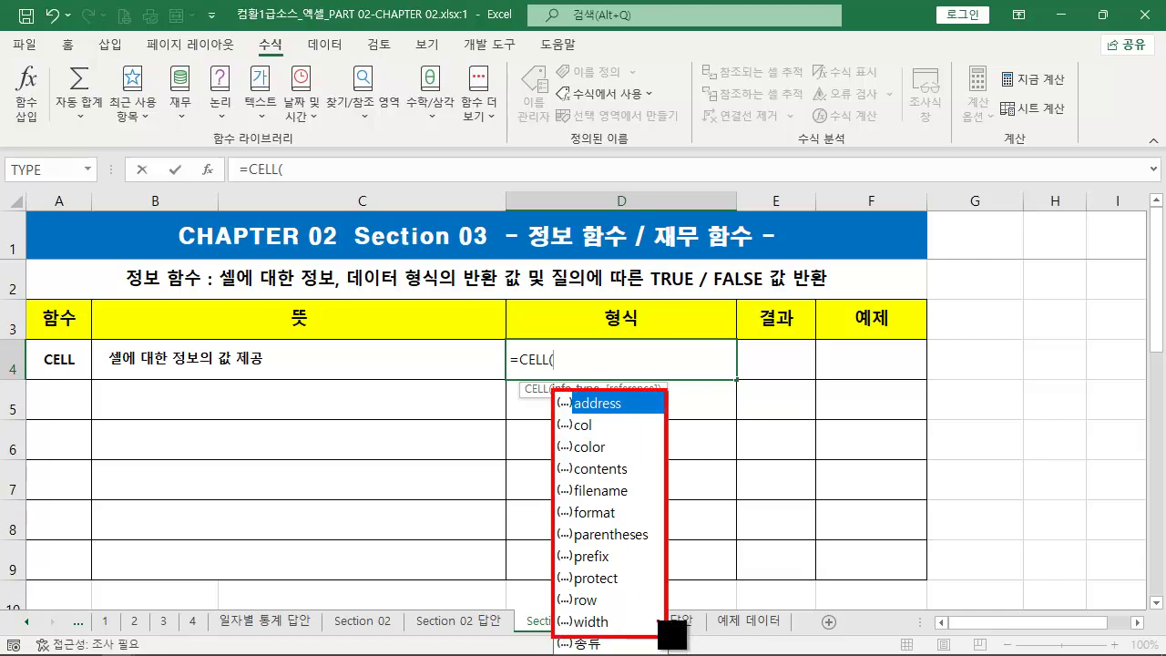
pyautogui.scroll(-1, 661, 629)
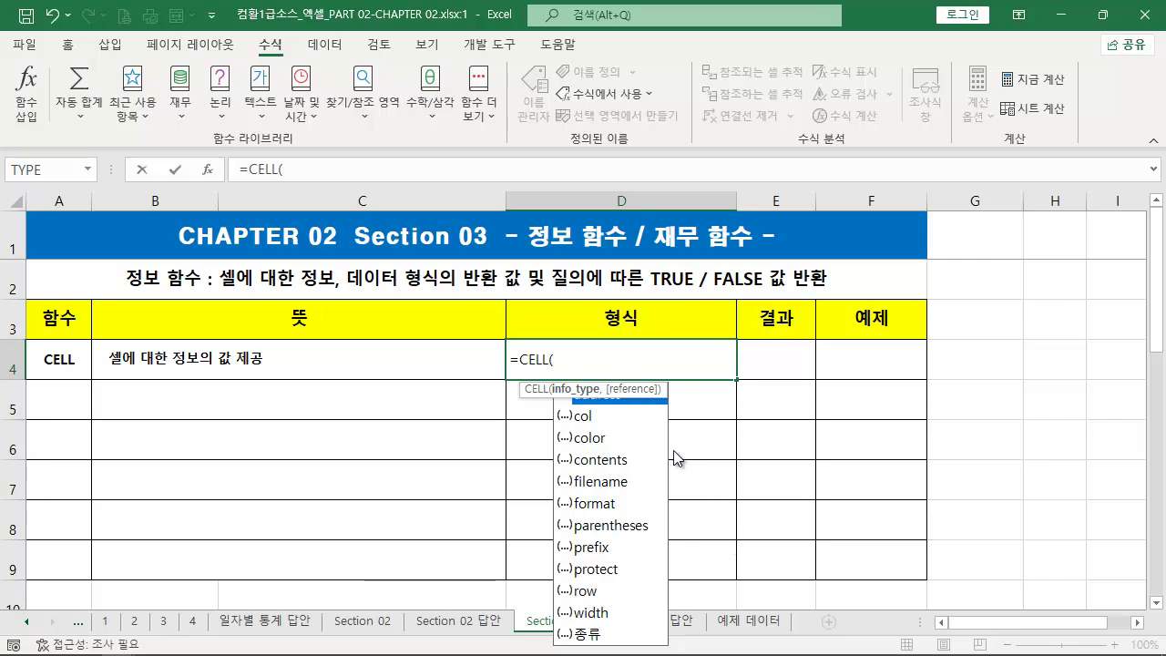
pyautogui.write('"WJ')
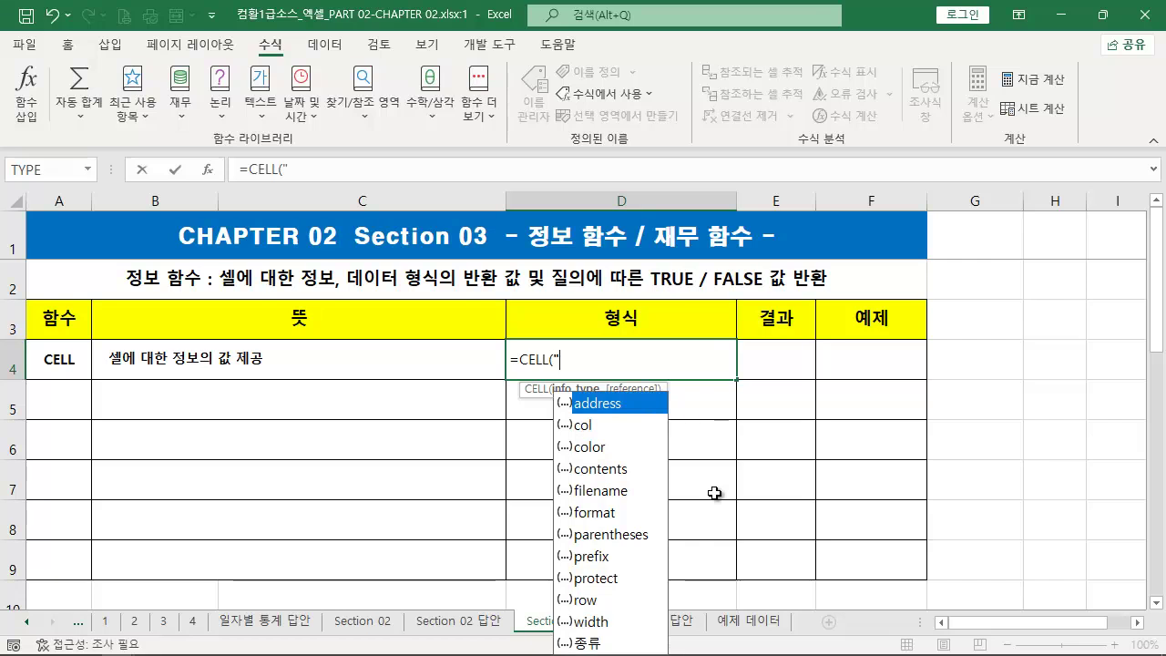
pyautogui.press('BackSpace')
pyautogui.press('BackSpace')
pyautogui.write('정보')
pyautogui.write('유형 문자')
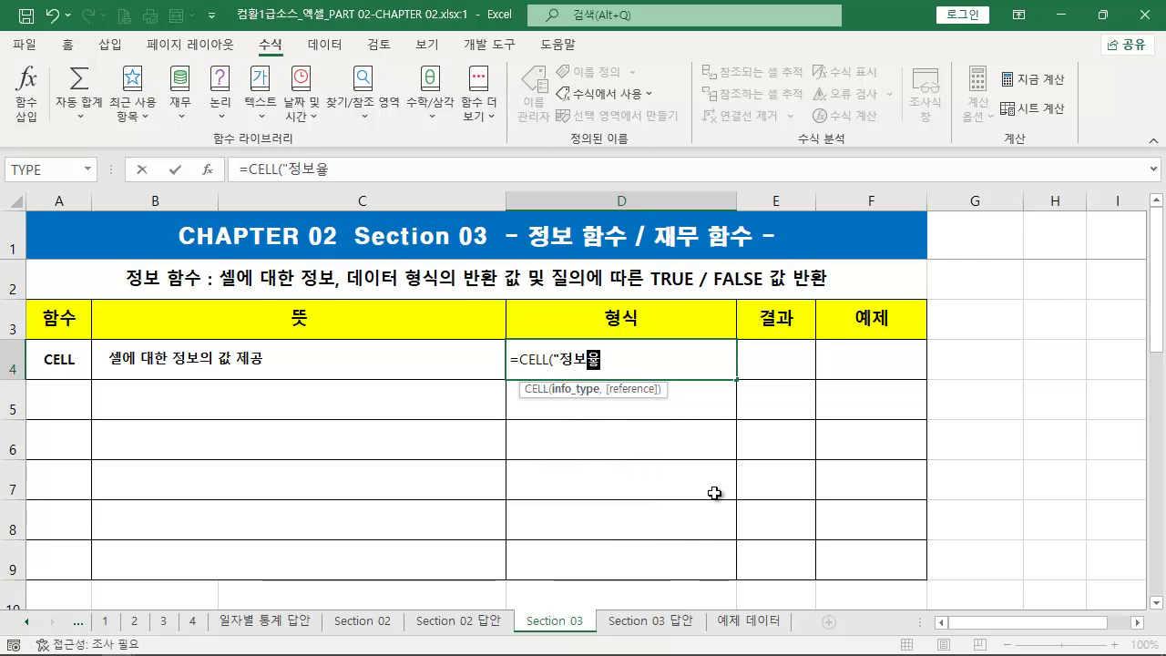
pyautogui.write('"')
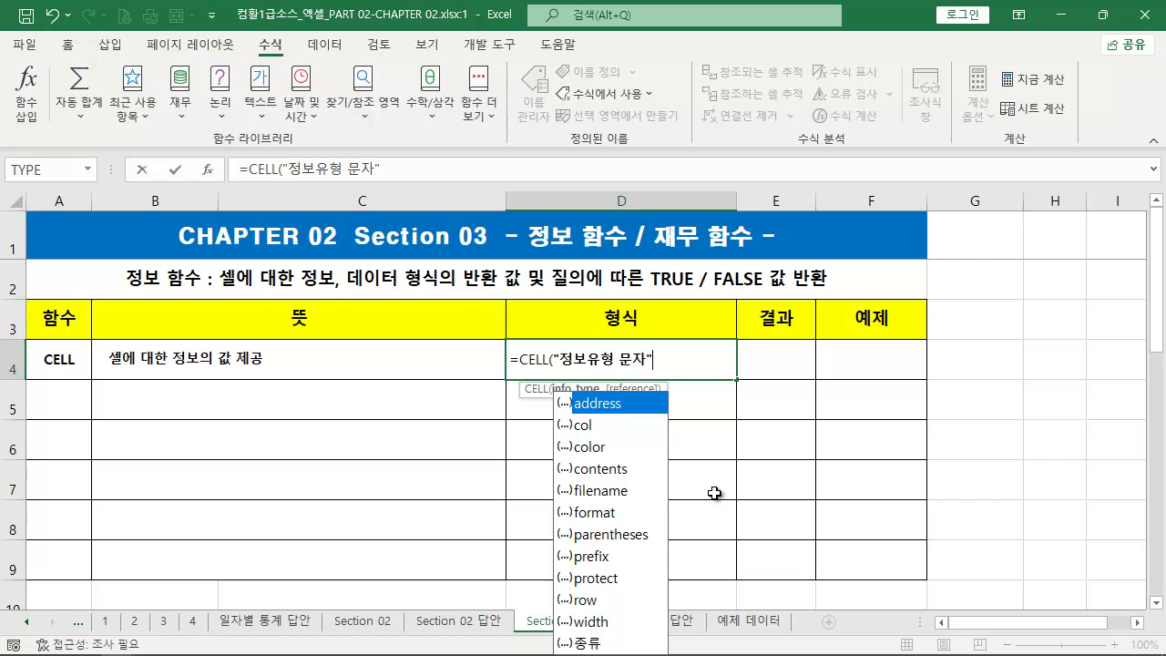
pyautogui.write(',')
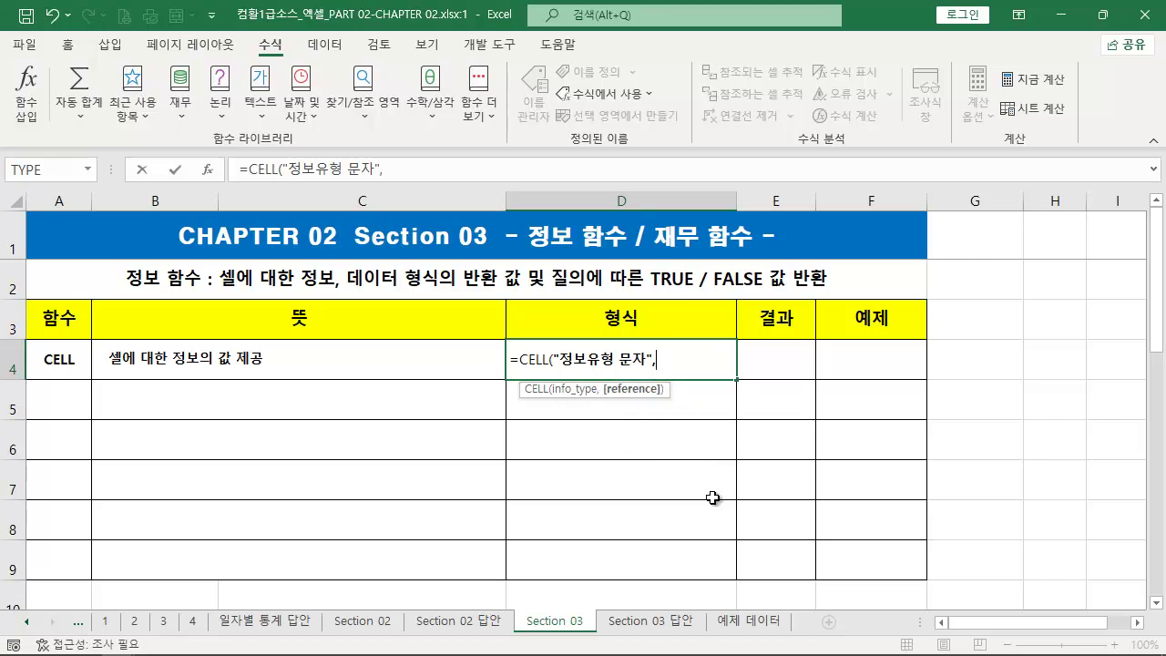
pyautogui.write('[차조 주')
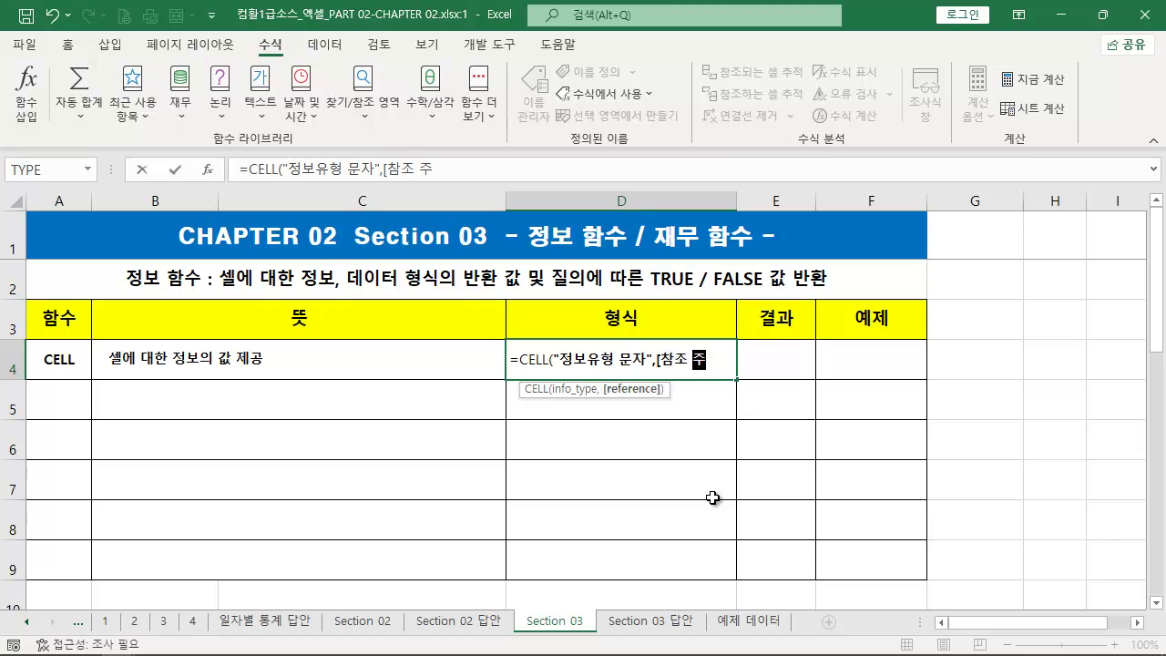
pyautogui.write('소])')
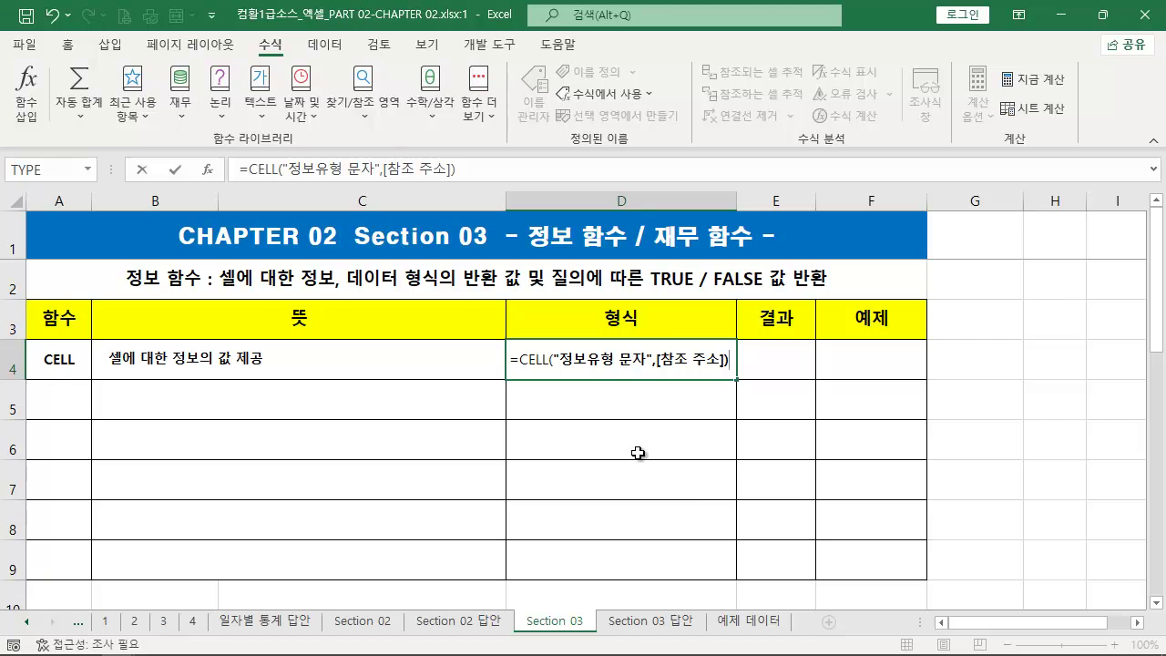
pyautogui.press('Return')
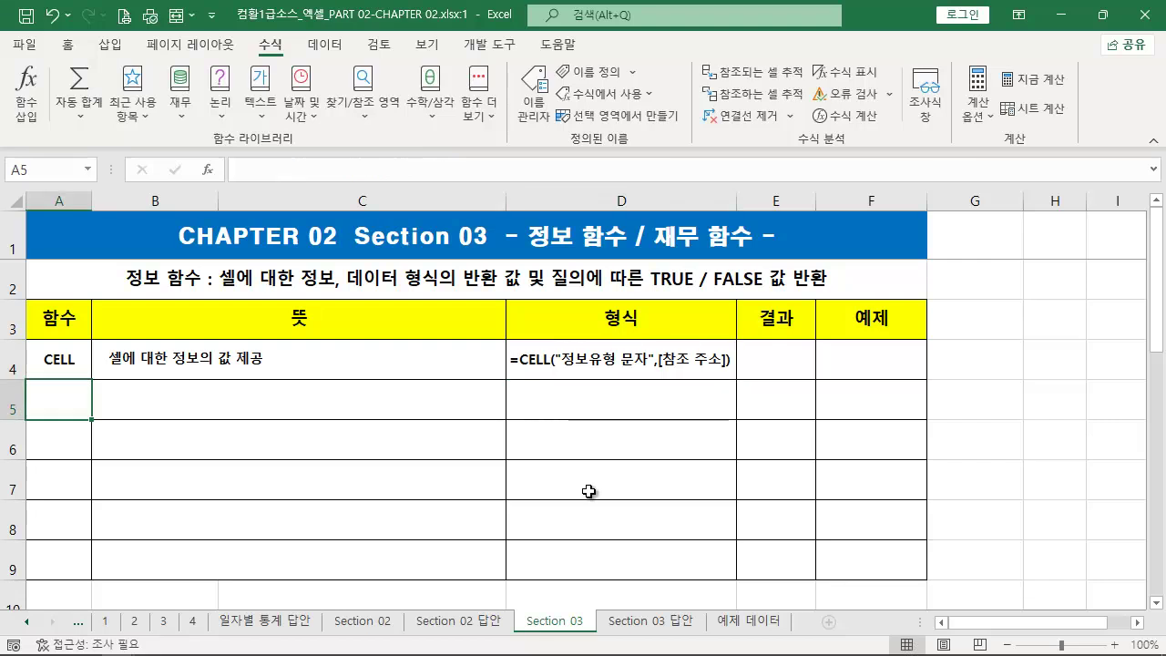
# Enter the formula =CELL("address") in result cell E4, keeping that cell selected.
pyautogui.click(771, 361)
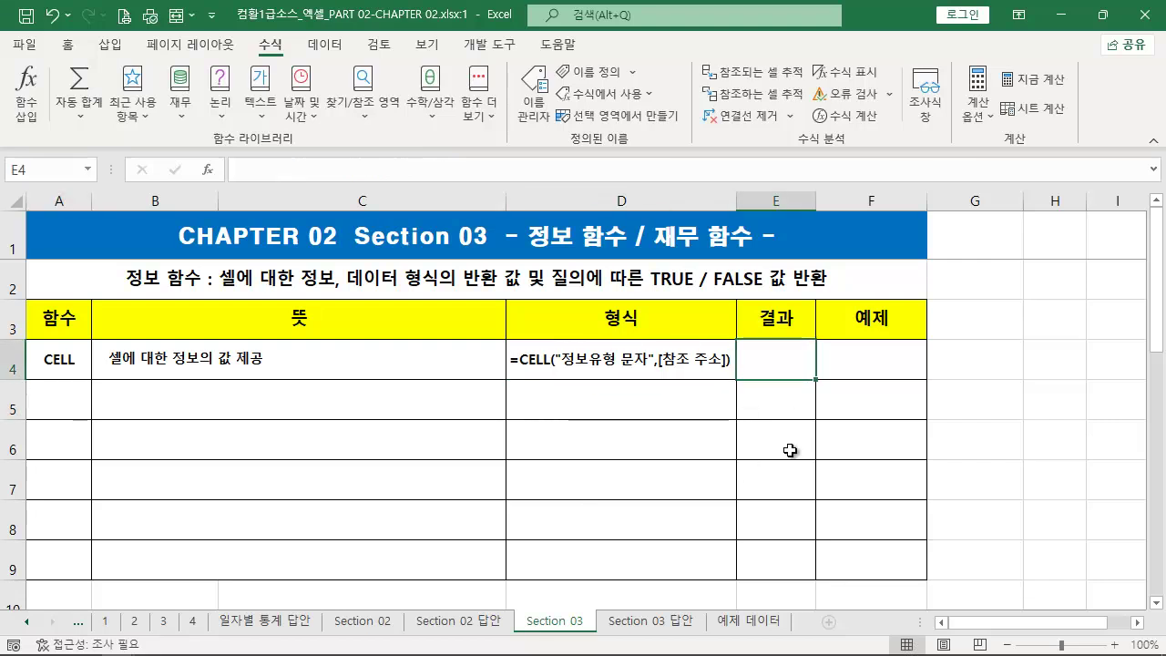
pyautogui.write('=CELL(')
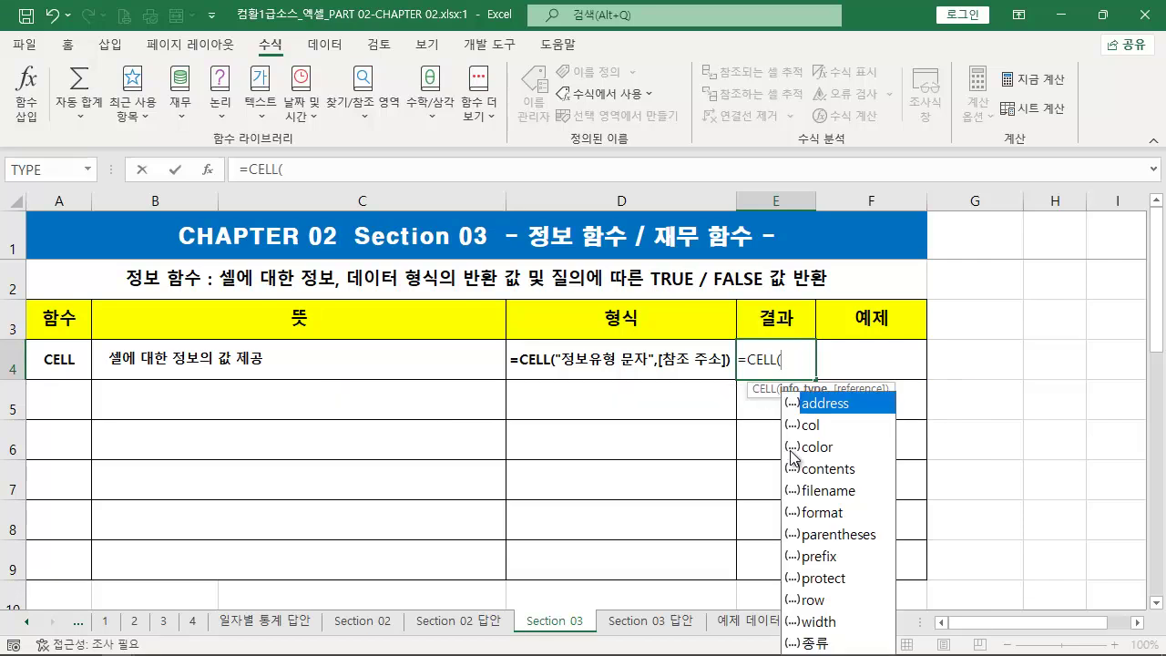
pyautogui.doubleClick(825, 404)
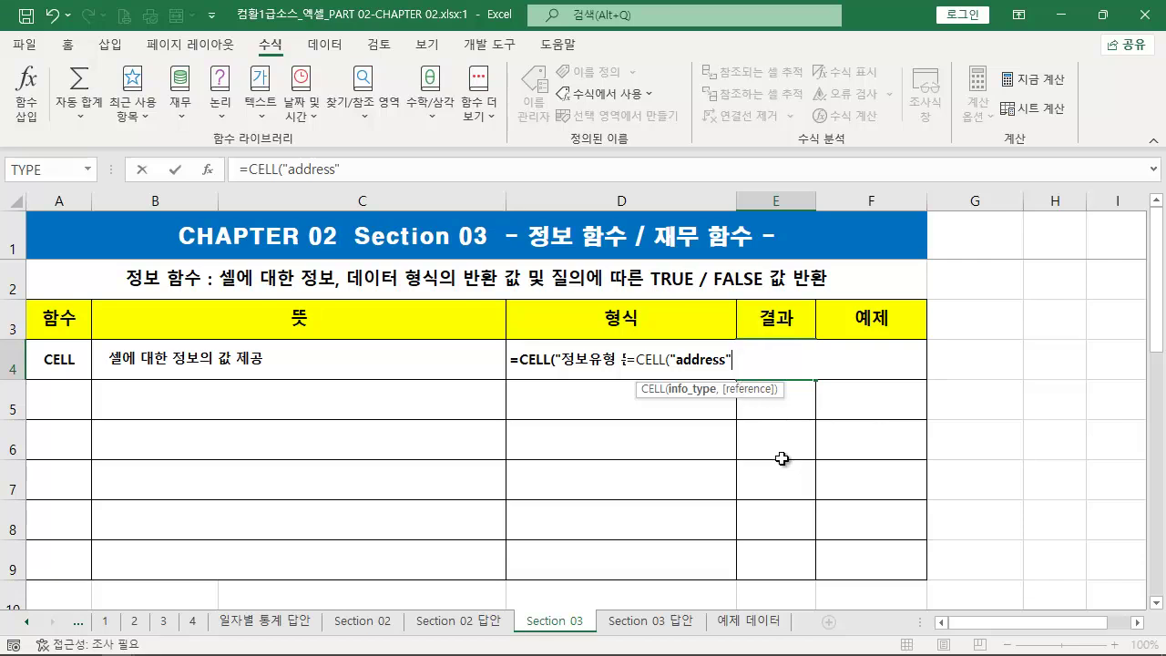
pyautogui.write(')')
pyautogui.hotkey('ctrl', 'Return')
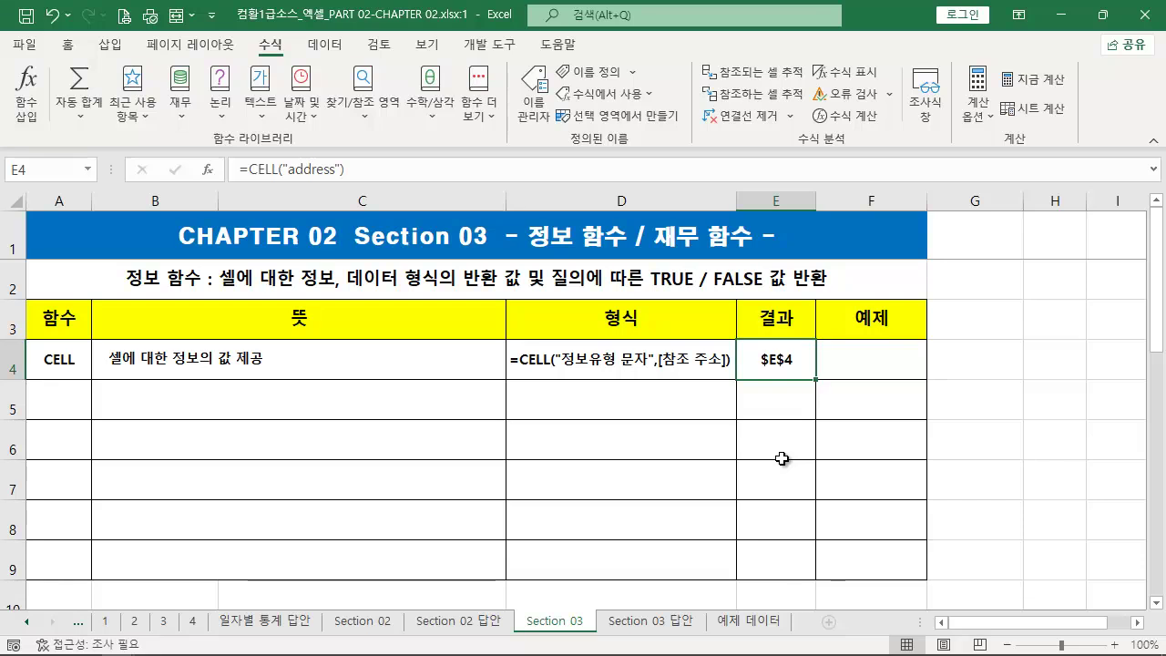
pyautogui.hotkey('ctrl', '2')
pyautogui.moveTo(760, 187); pyautogui.dragTo(789, 215)
pyautogui.moveTo(2, 352); pyautogui.dragTo(20, 379)
pyautogui.moveTo(738, 340); pyautogui.dragTo(792, 383)
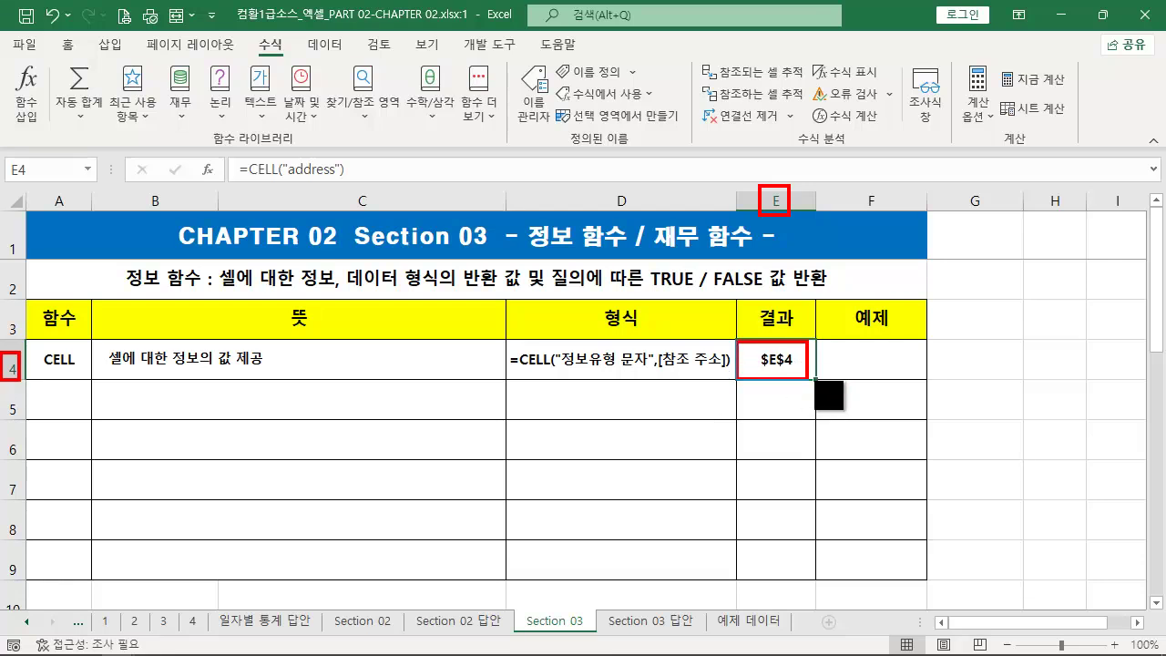
pyautogui.press('Escape')
# Add the reference argument F4 to the formula in E4 so it reads =CELL("address",F4).
pyautogui.doubleClick(801, 374)
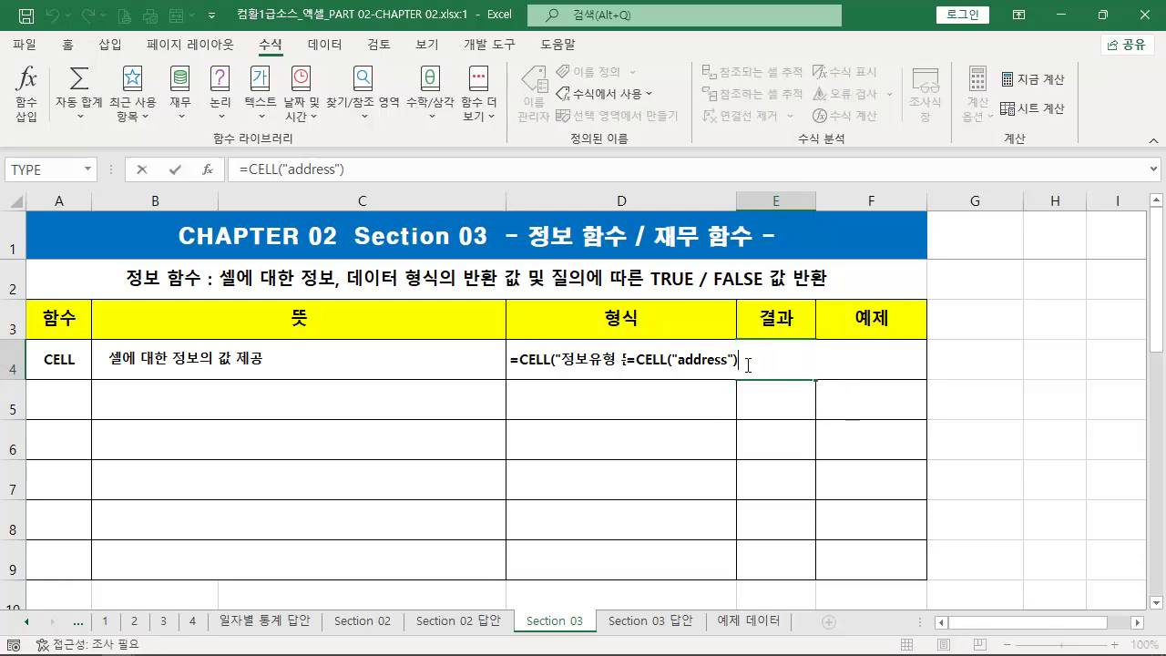
pyautogui.press('BackSpace')
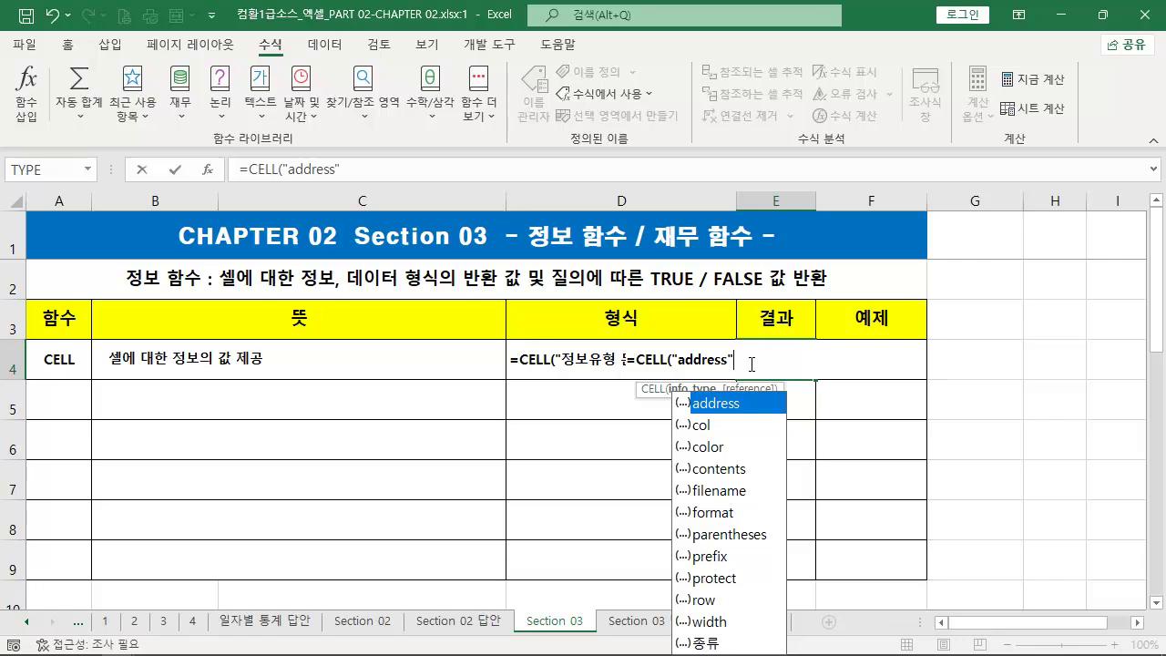
pyautogui.write(',')
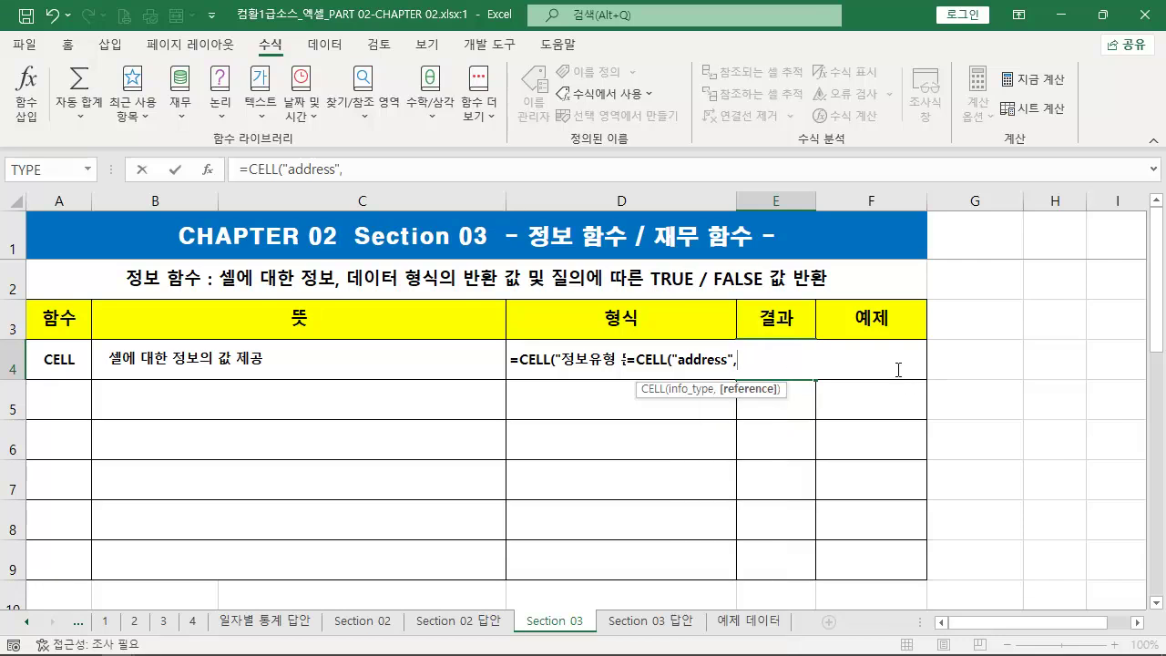
pyautogui.click(967, 372)
pyautogui.press('Left')
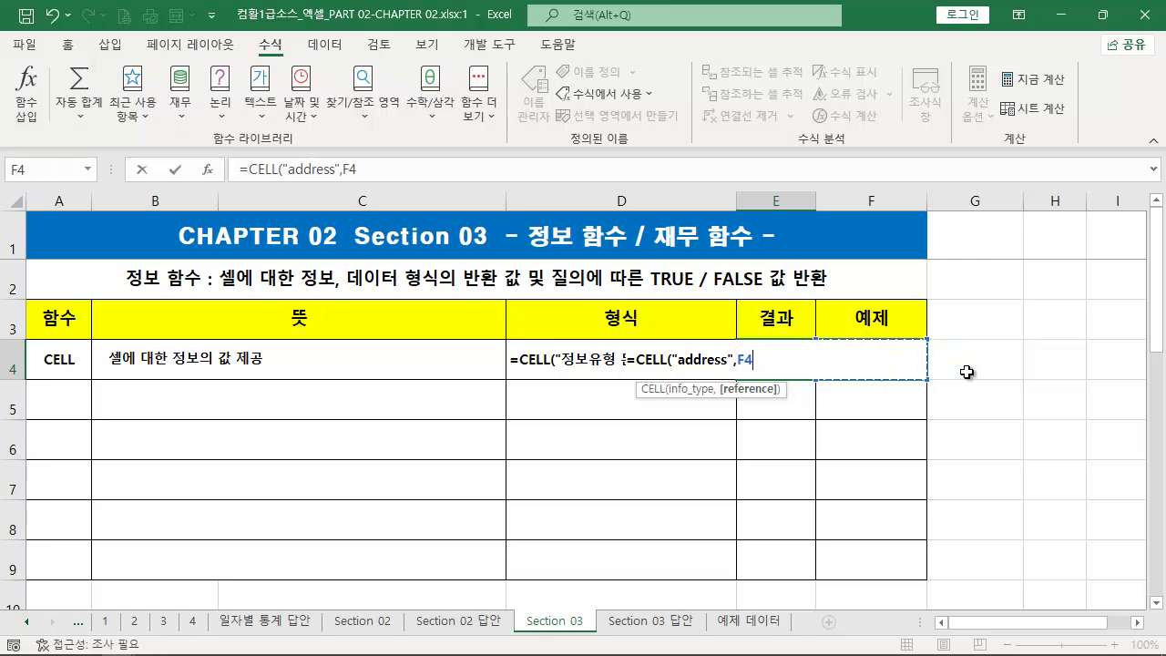
pyautogui.write(')')
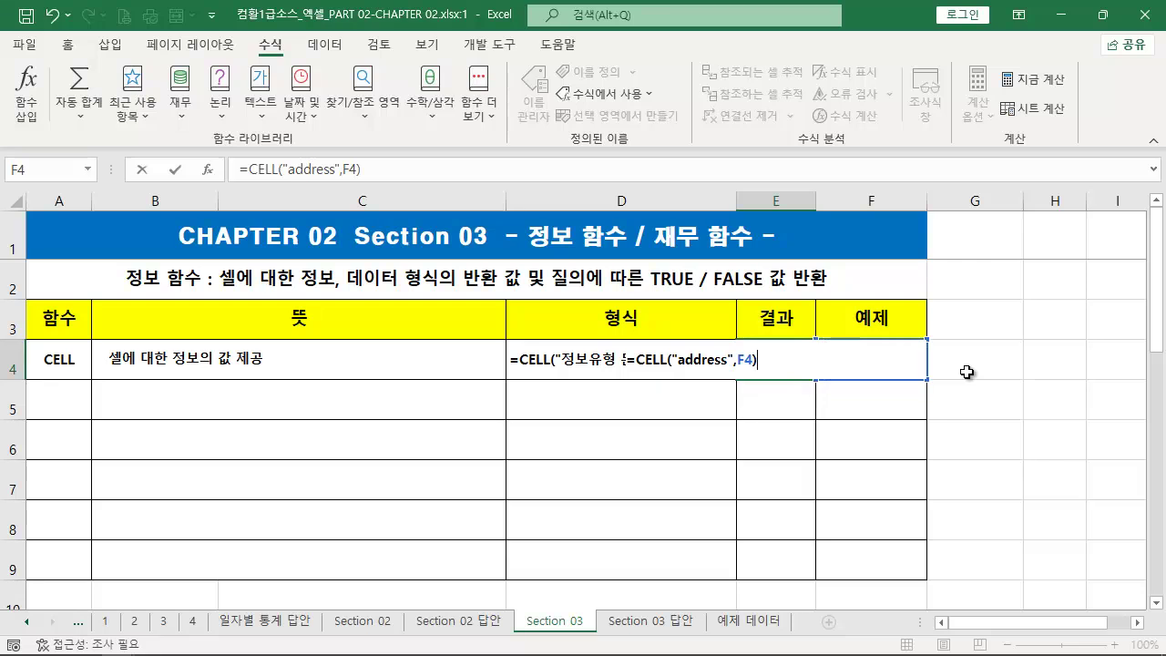
pyautogui.press('Return')
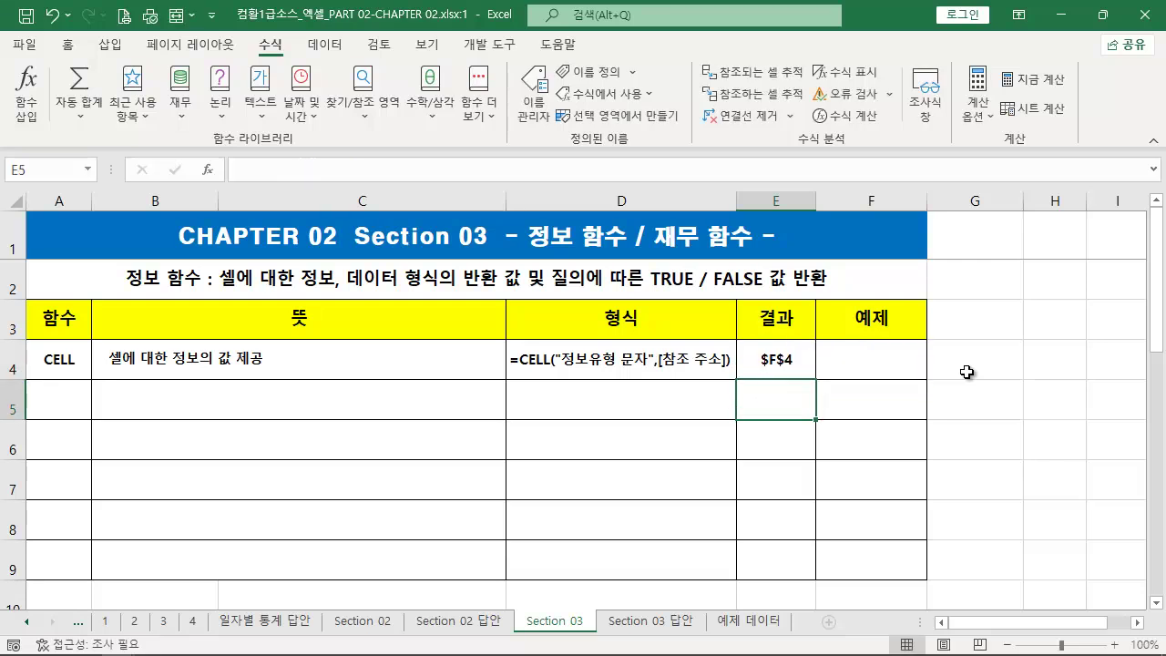
# Replace the info type in E4's formula with "row", making it =CELL("row",F4).
pyautogui.doubleClick(785, 360)
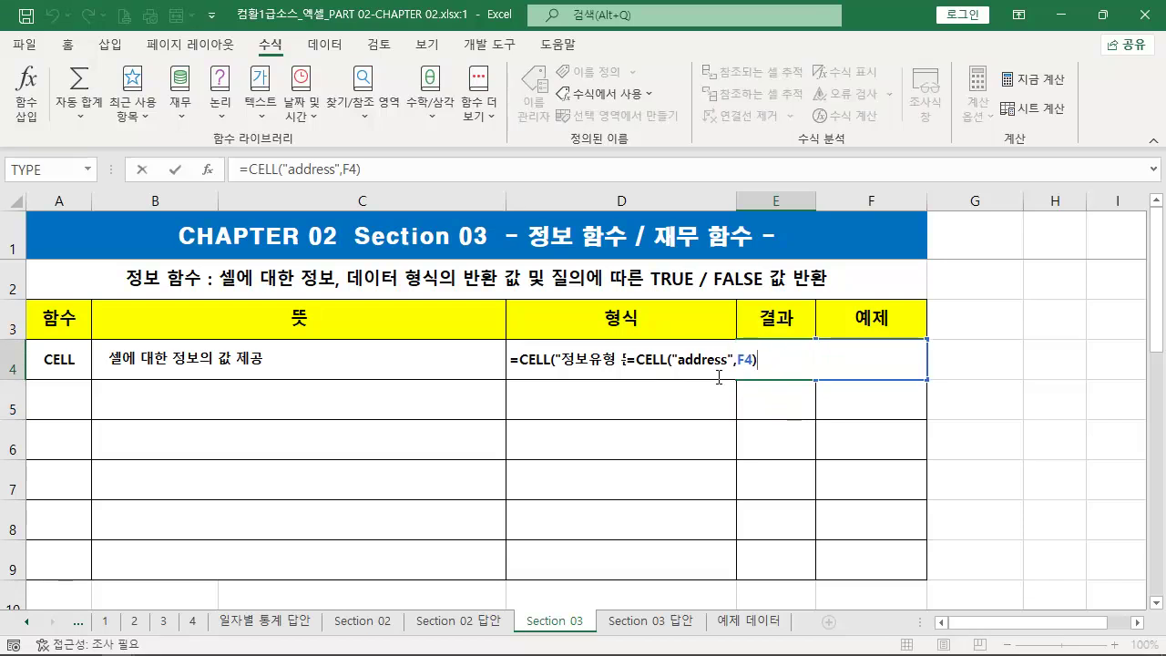
pyautogui.moveTo(736, 359); pyautogui.dragTo(667, 360)
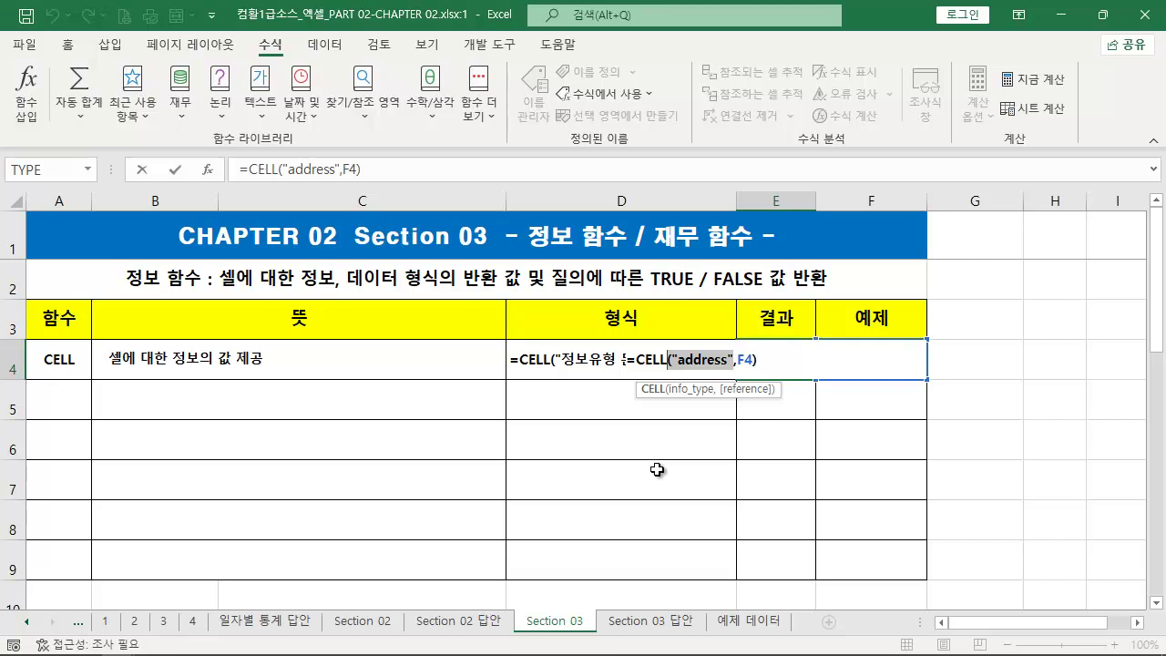
pyautogui.press('BackSpace')
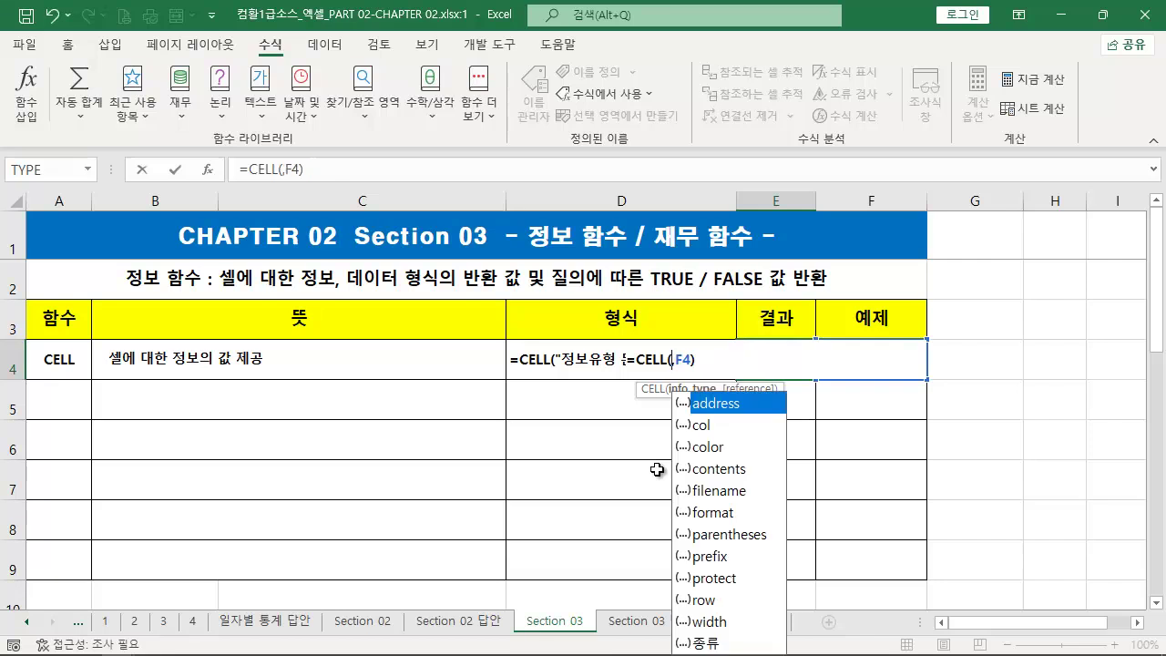
pyautogui.press('Down')
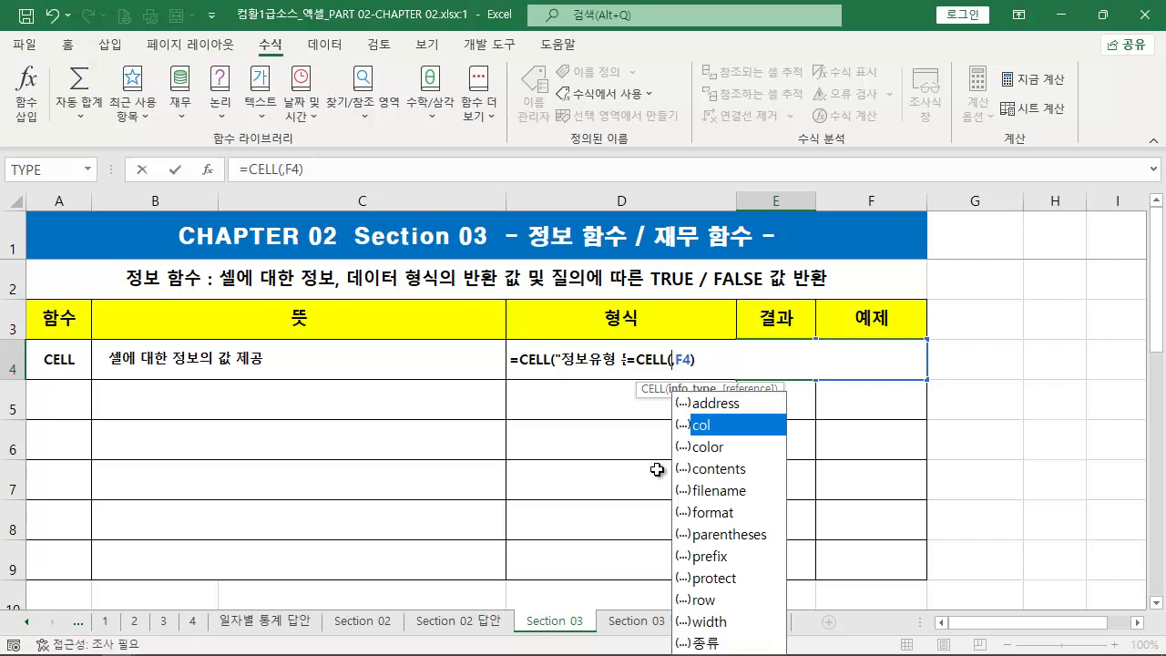
pyautogui.press('Down')
pyautogui.press('Down')
pyautogui.press('Down')
pyautogui.press('Down')
pyautogui.press('Down')
pyautogui.press('Down')
pyautogui.press('Down')
pyautogui.press('Down')
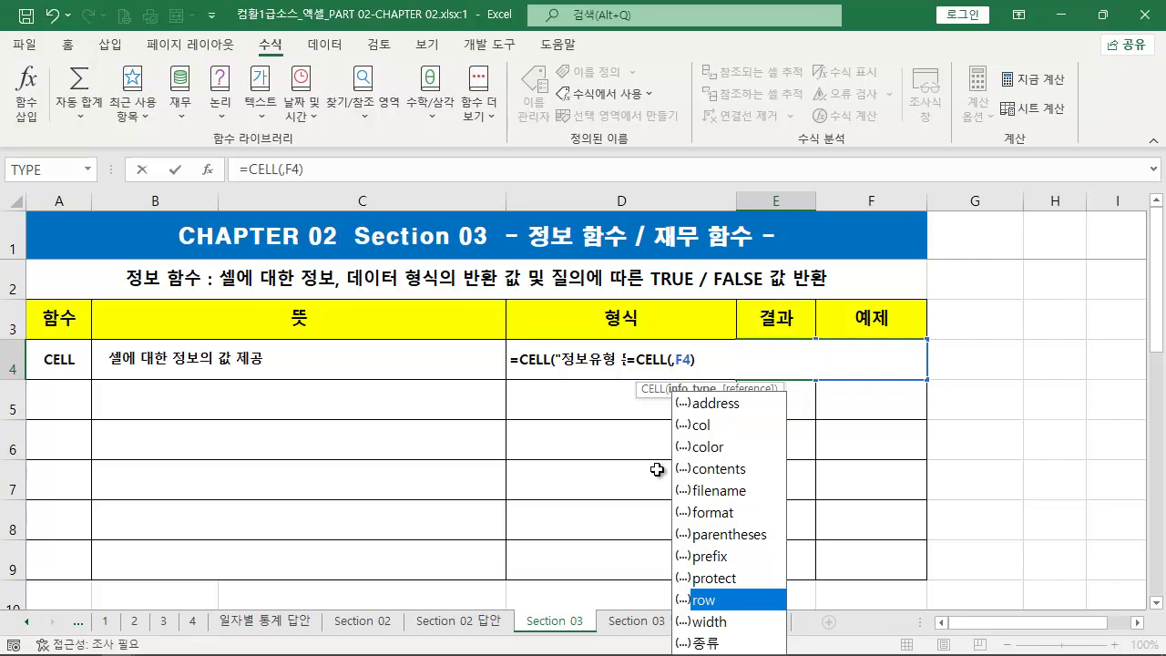
pyautogui.press('Tab')
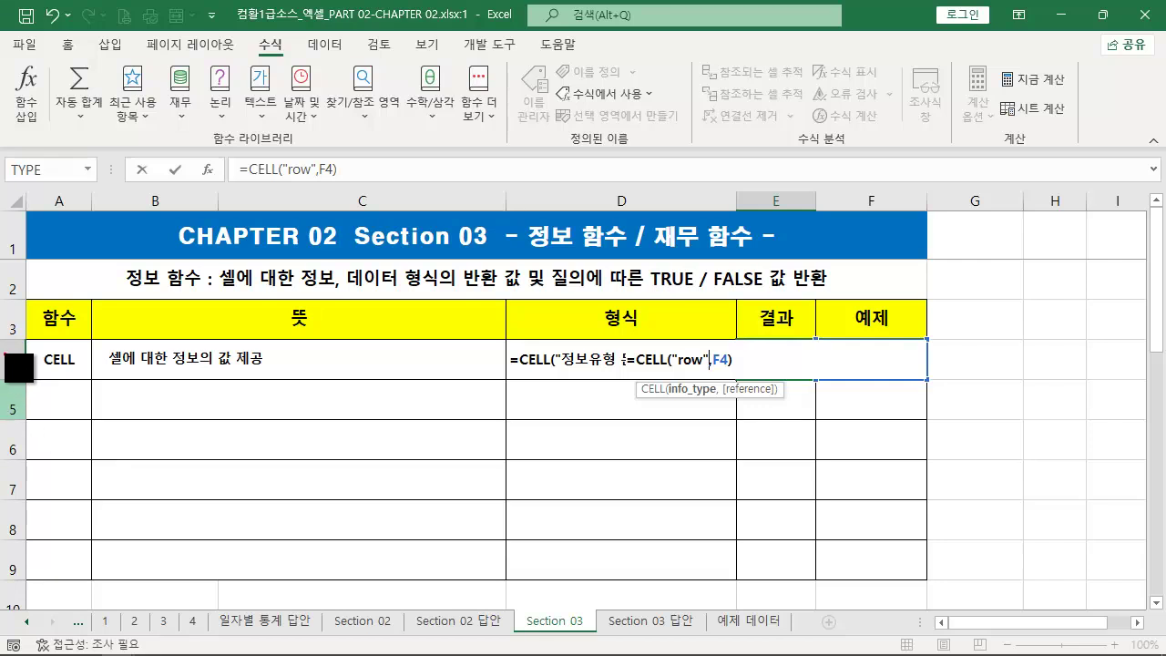
pyautogui.hotkey('ctrl', 'Return')
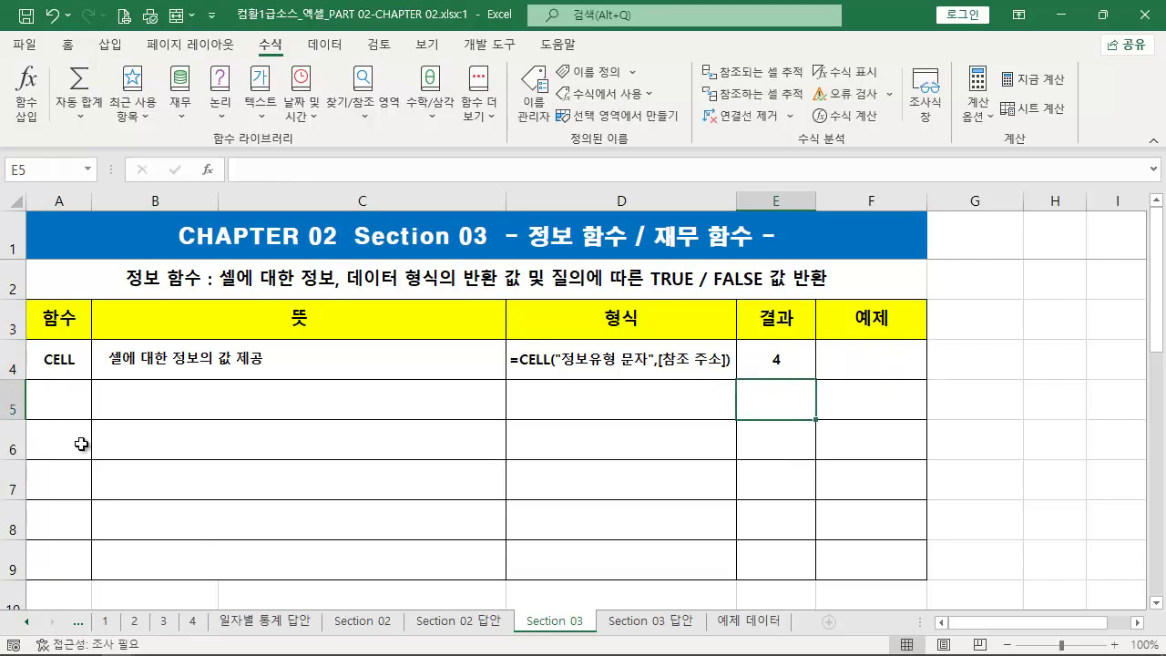
# Set the formula in E4 back to =CELL("address",F4), keeping that cell selected.
pyautogui.doubleClick(774, 354)
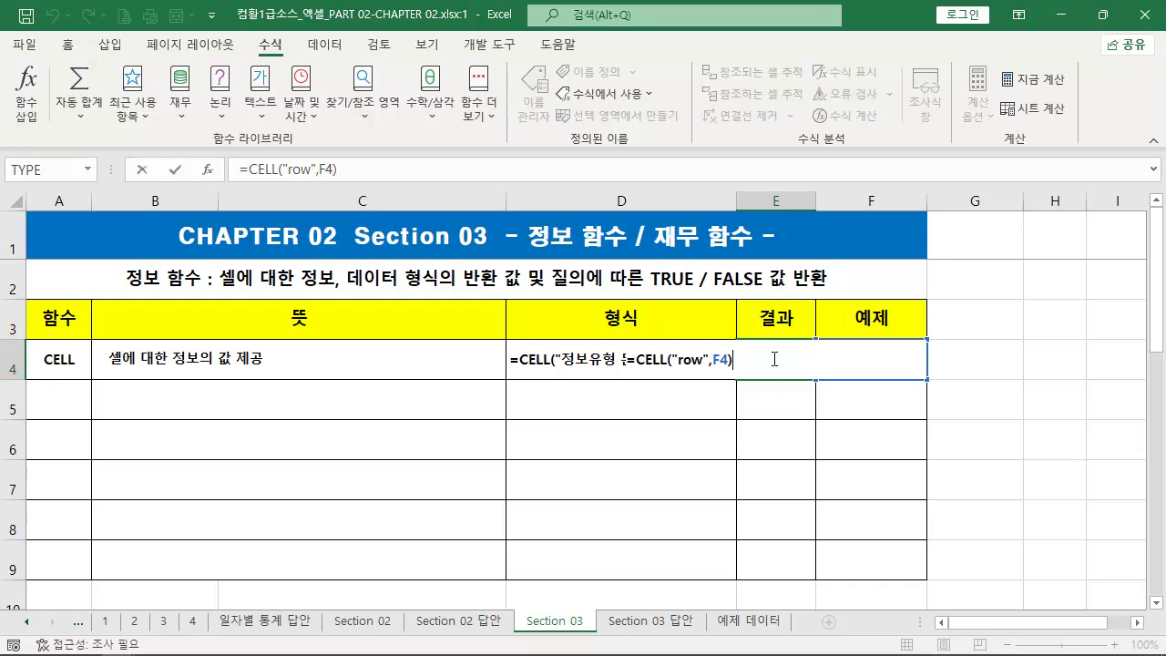
pyautogui.moveTo(708, 359); pyautogui.dragTo(671, 359)
pyautogui.write('"A')
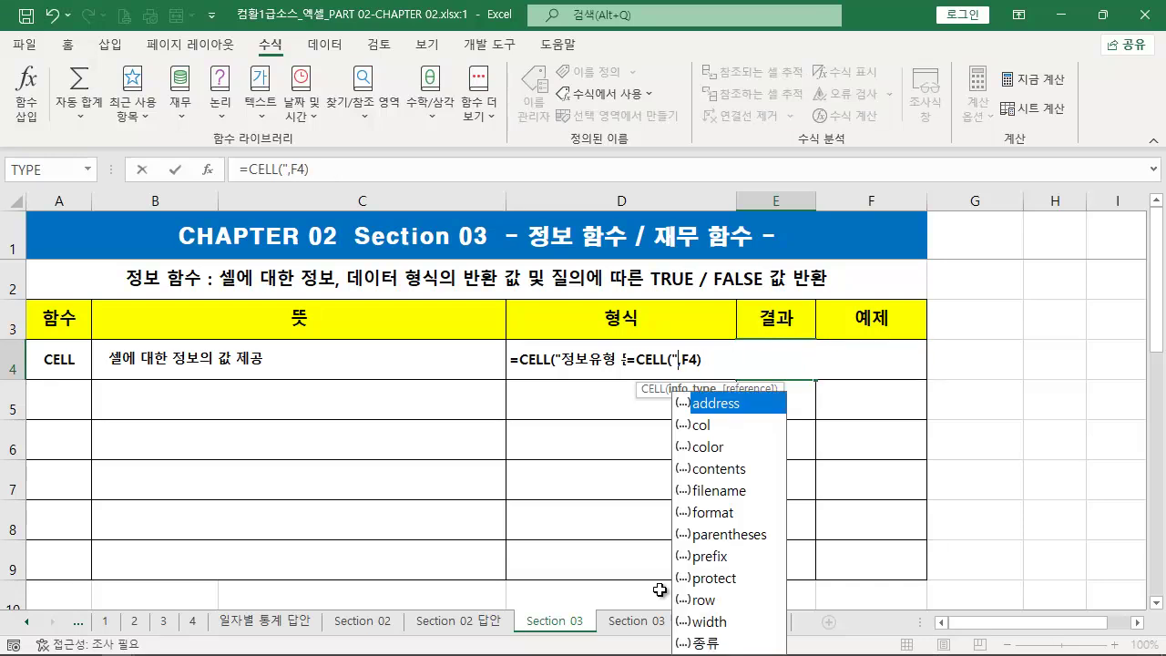
pyautogui.press('Tab')
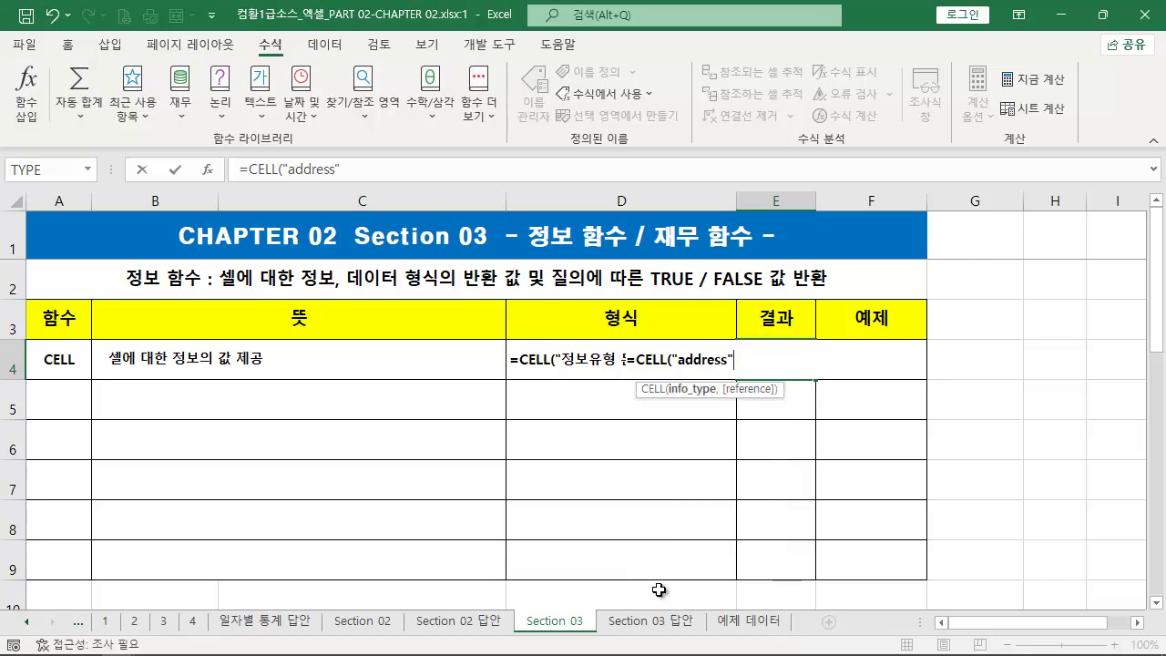
pyautogui.write(',')
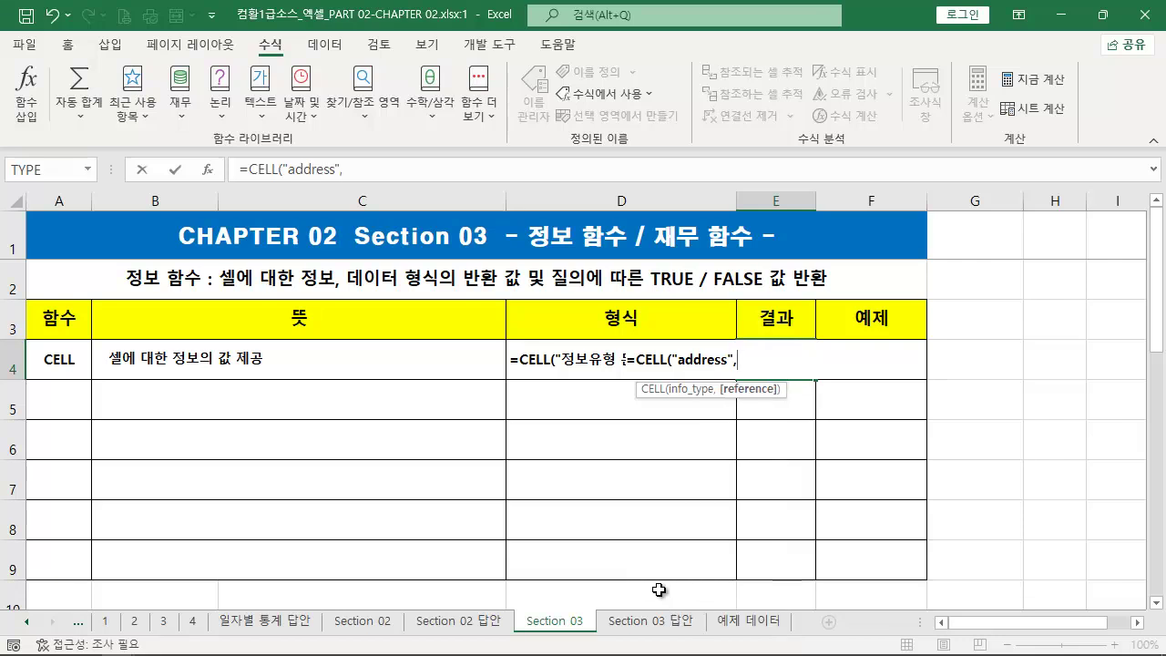
pyautogui.click(967, 374)
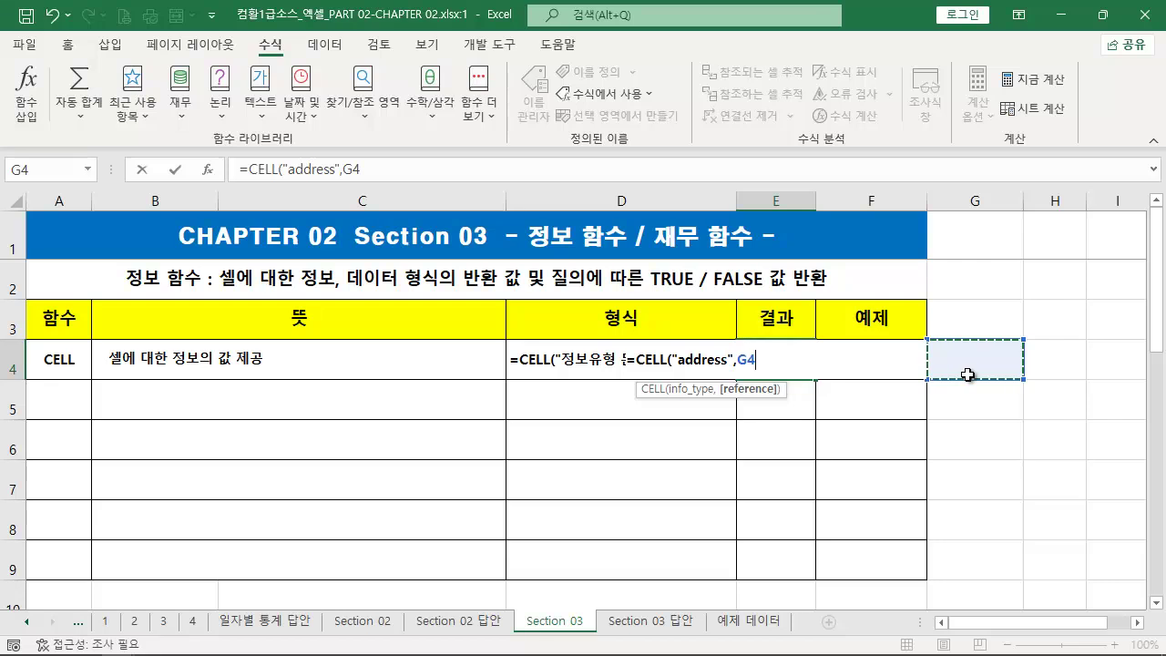
pyautogui.press('Left')
pyautogui.write(')')
pyautogui.hotkey('ctrl', 'Return')
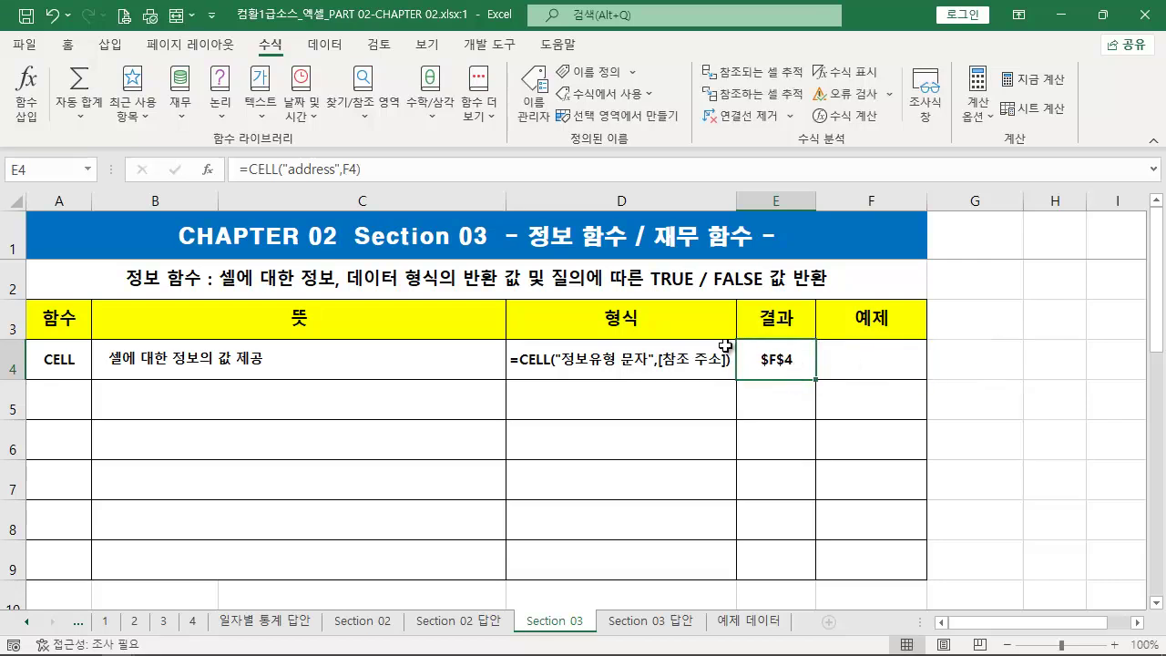
# Copy the formula text =CELL("address",F4) from E4 and paste it into a new text box beside row 4, over column G.
pyautogui.moveTo(383, 169); pyautogui.dragTo(115, 159)
pyautogui.hotkey('ctrl', 'c')
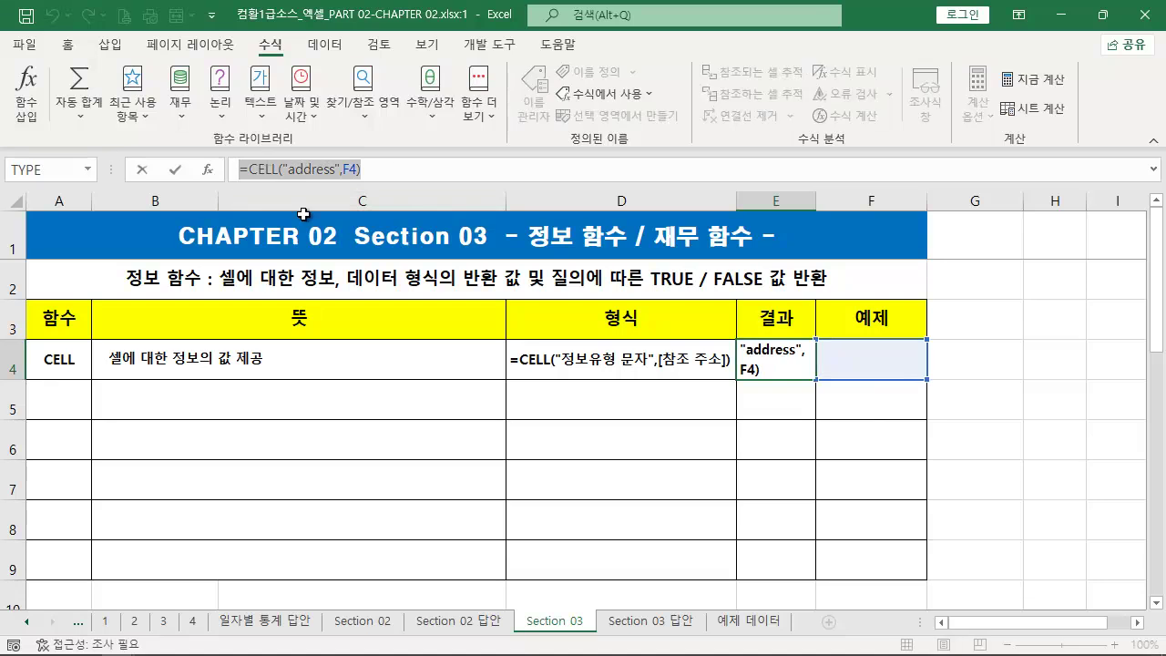
pyautogui.press('Escape')
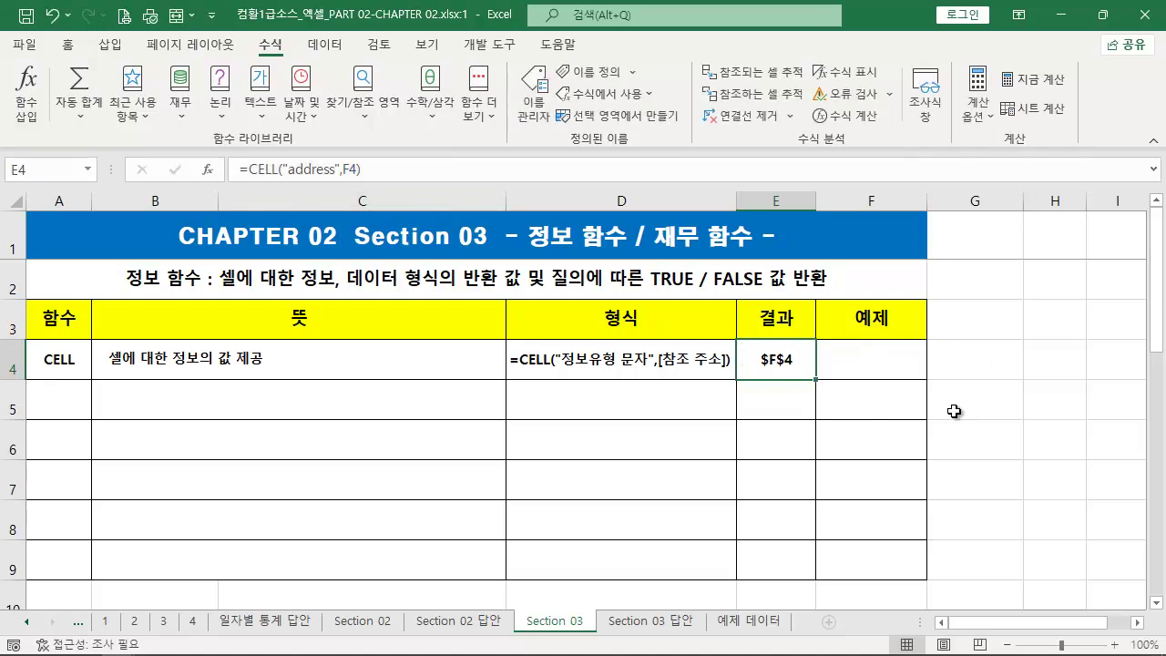
pyautogui.click(770, 402)
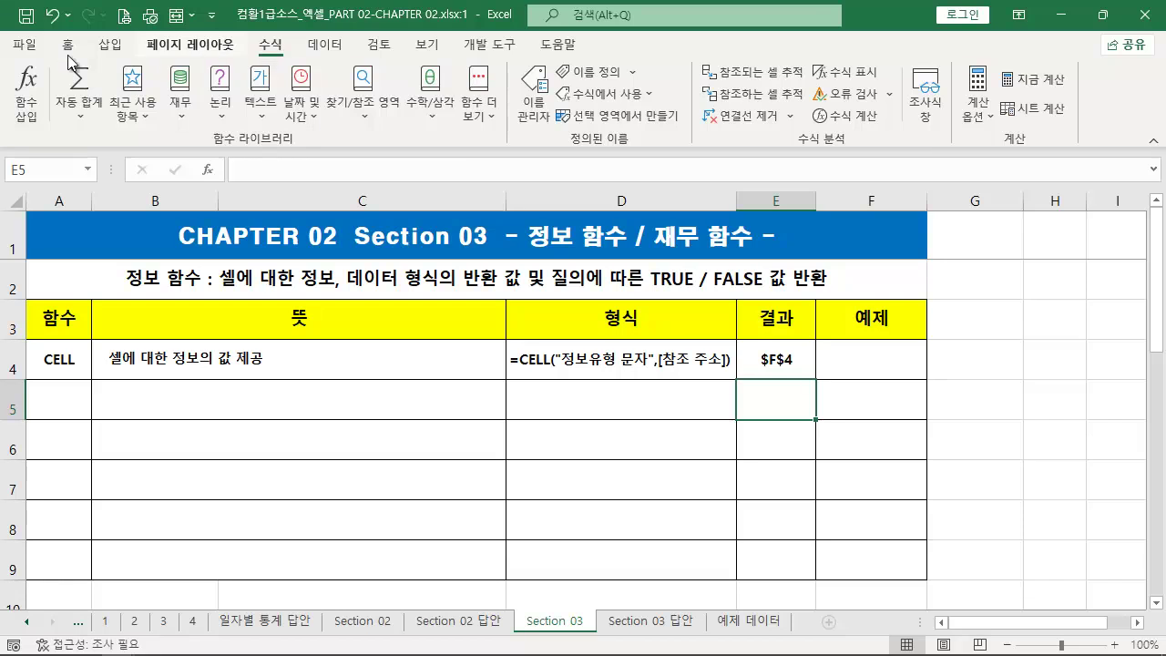
pyautogui.click(110, 44)
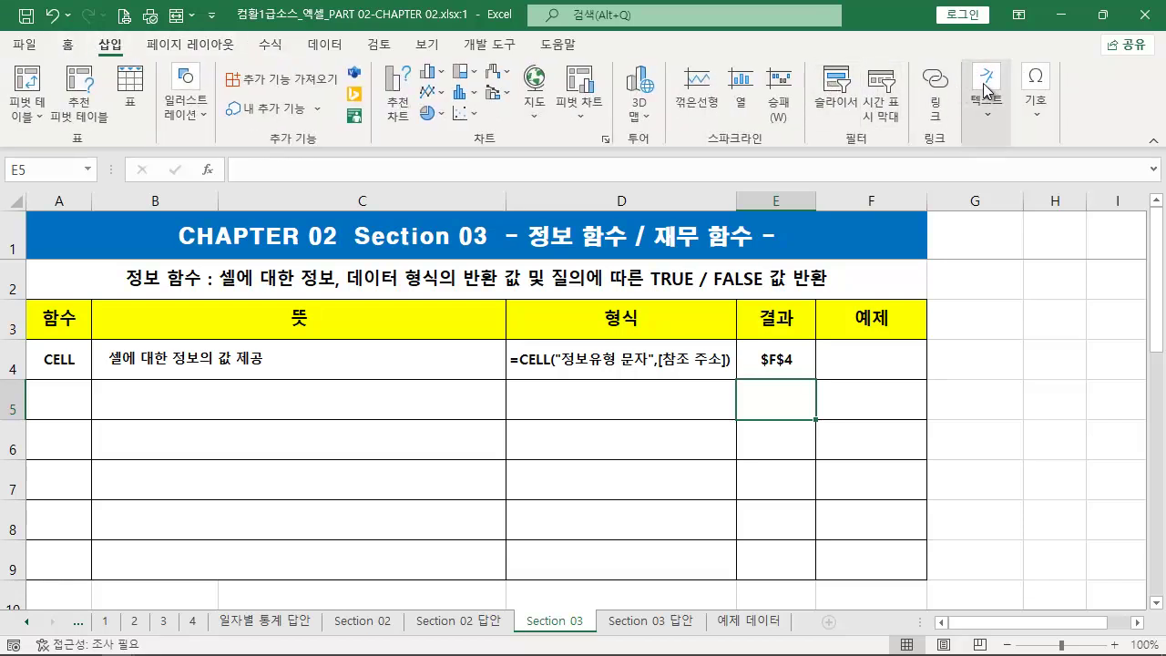
pyautogui.click(986, 96)
pyautogui.click(968, 178)
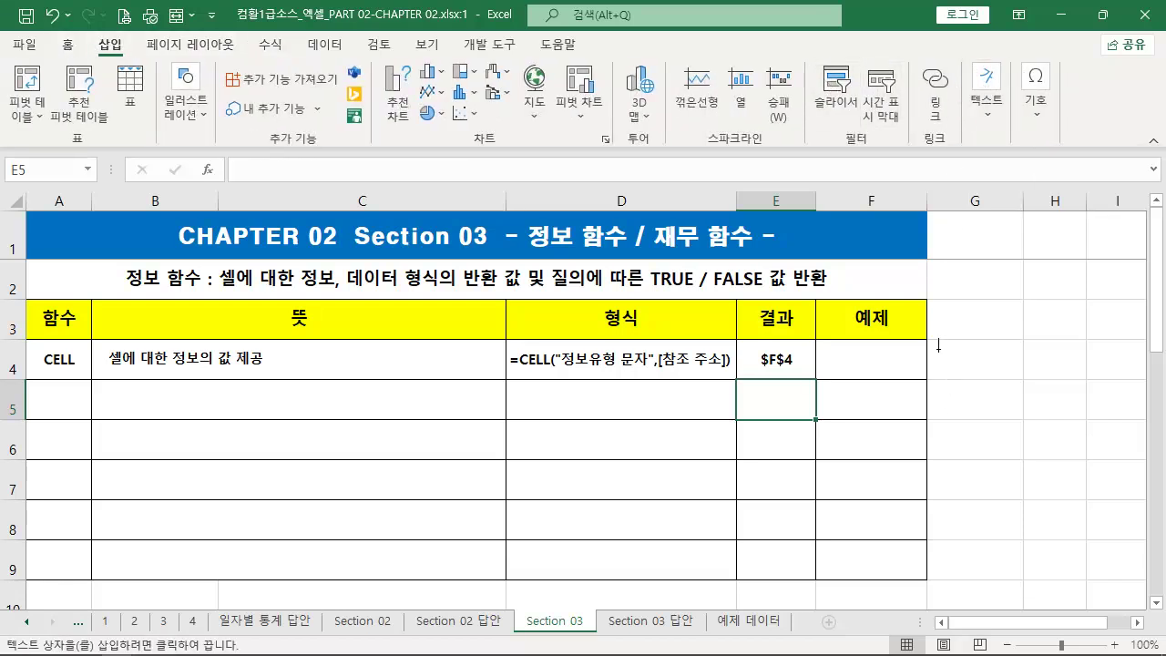
pyautogui.click(939, 344)
pyautogui.hotkey('ctrl', 'v')
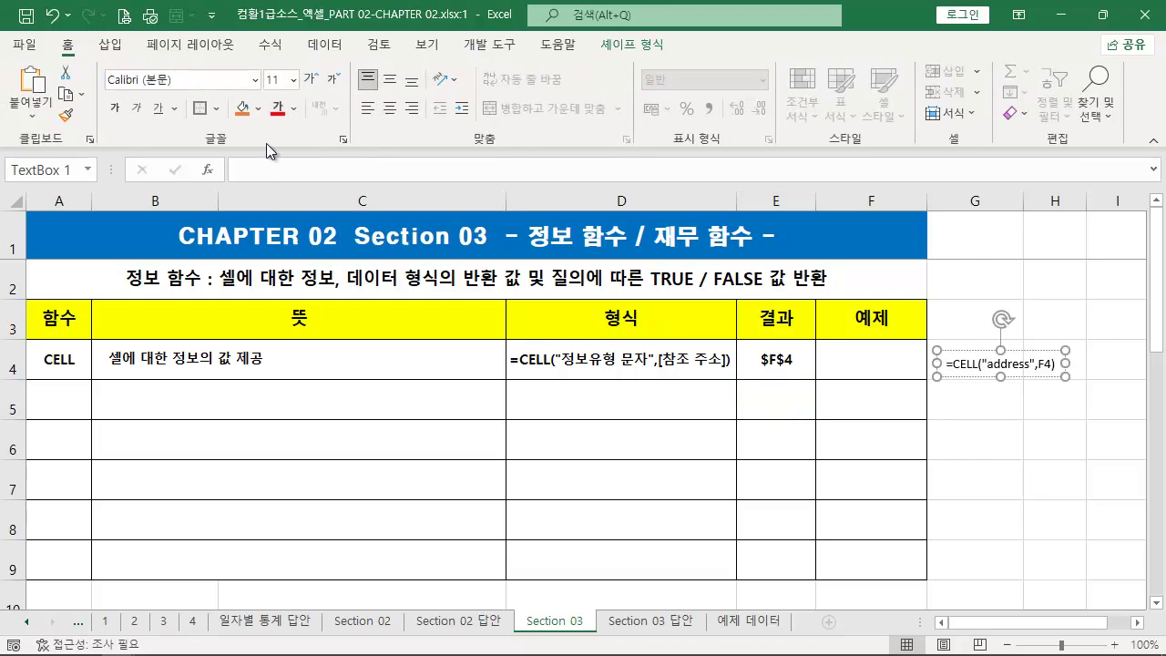
# Format the formula text box with a red fill and white, bold 14 pt text, and align it beside F4.
pyautogui.click(259, 109)
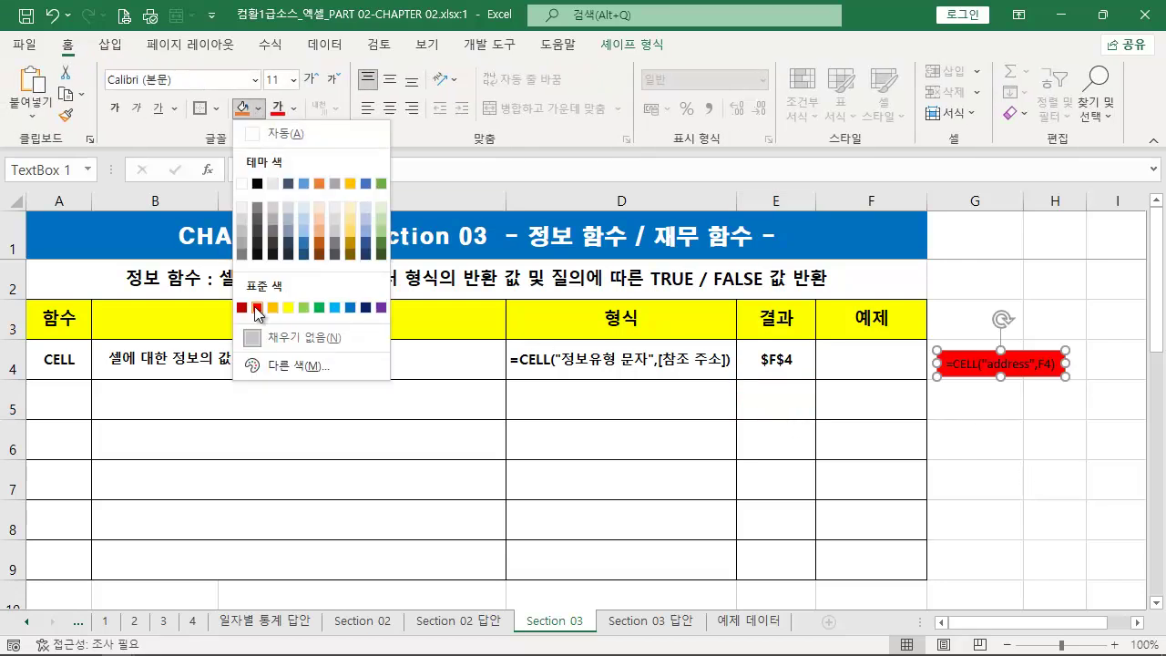
pyautogui.click(257, 308)
pyautogui.click(293, 108)
pyautogui.click(280, 186)
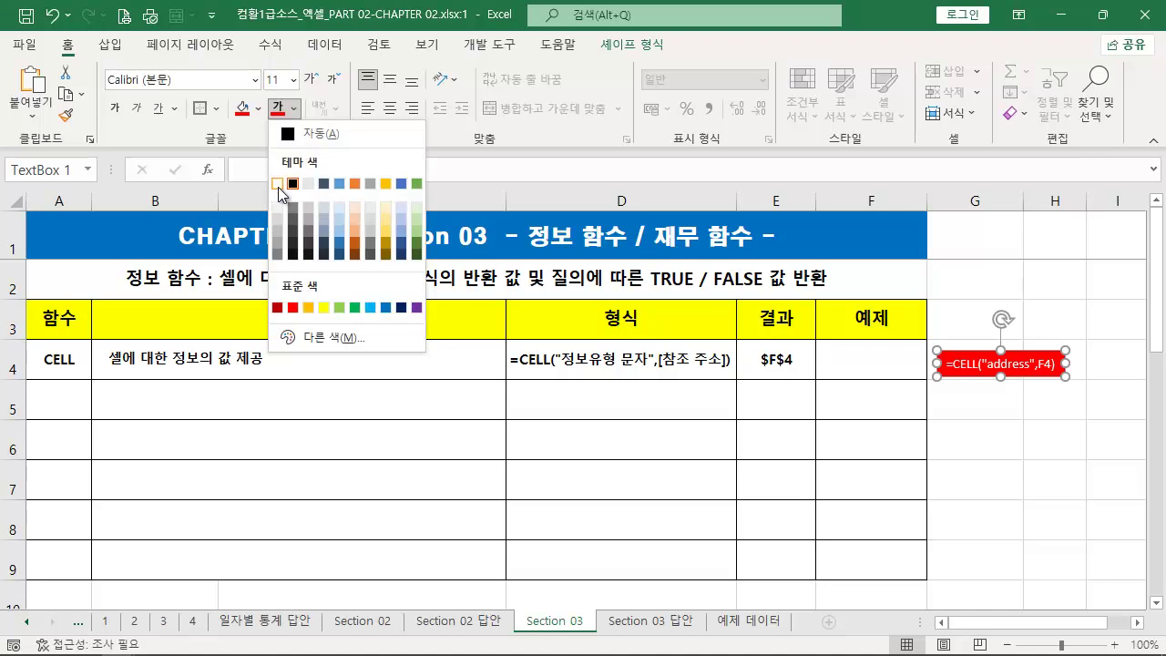
pyautogui.click(311, 78)
pyautogui.click(310, 78)
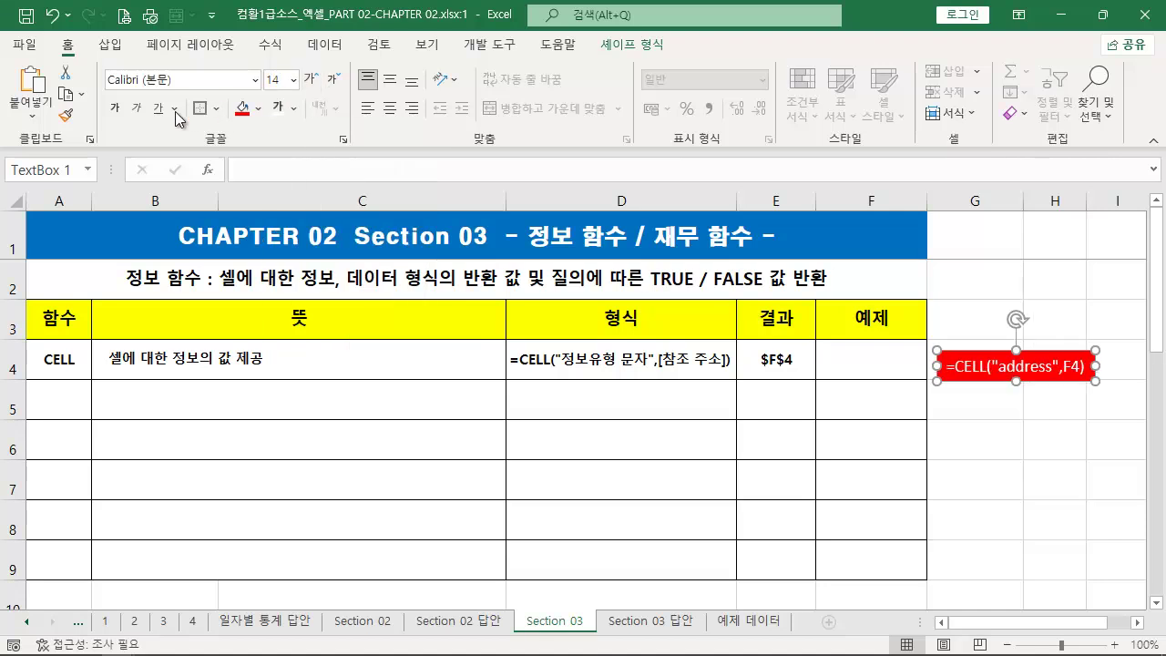
pyautogui.click(115, 107)
pyautogui.moveTo(972, 346); pyautogui.dragTo(966, 343)
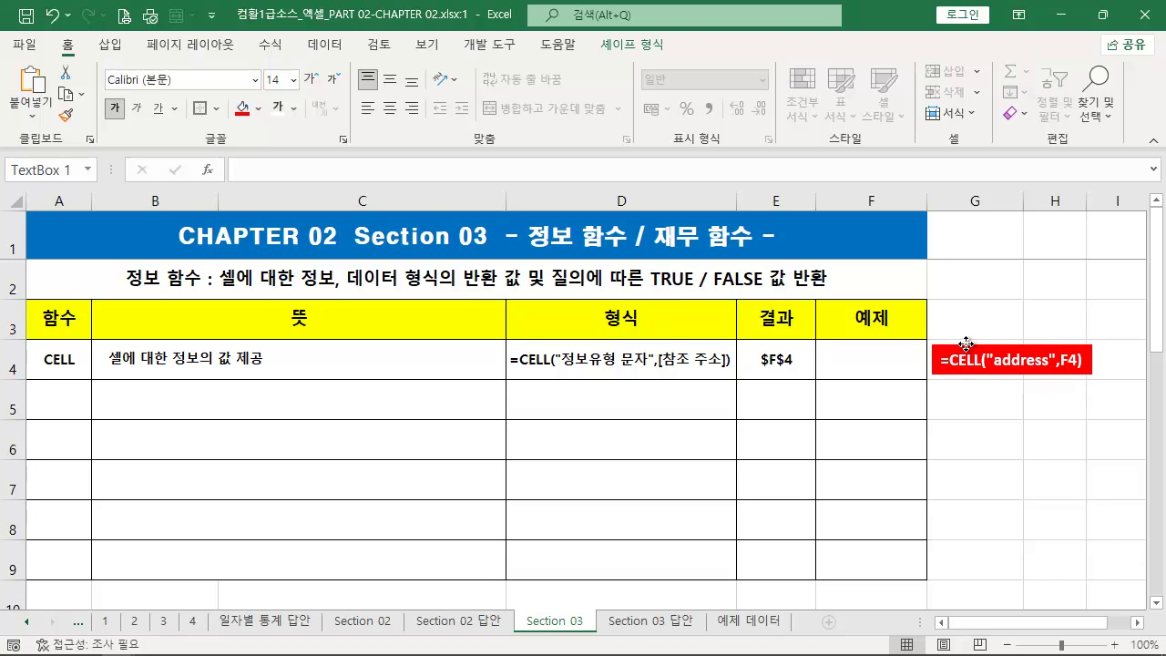
# Enter ISBLANK as the function name in A5 and its meaning "셀의 공백 여부에 따른 TRUE / FALSE 반환" in B5.
pyautogui.click(77, 403)
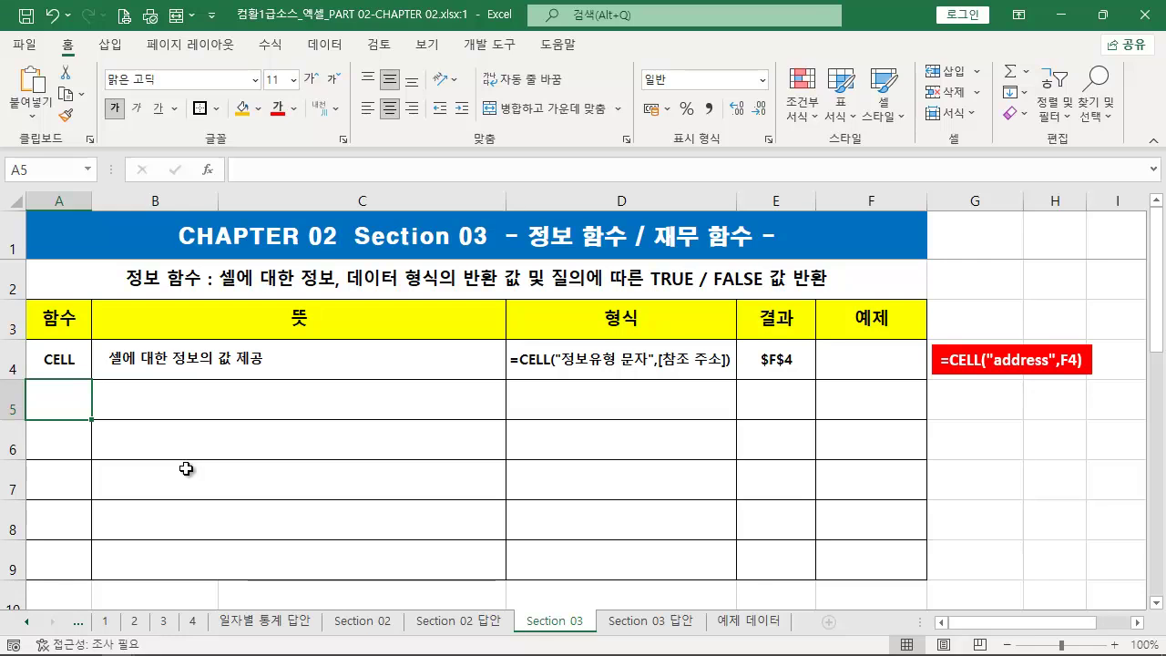
pyautogui.write('ISBLANK')
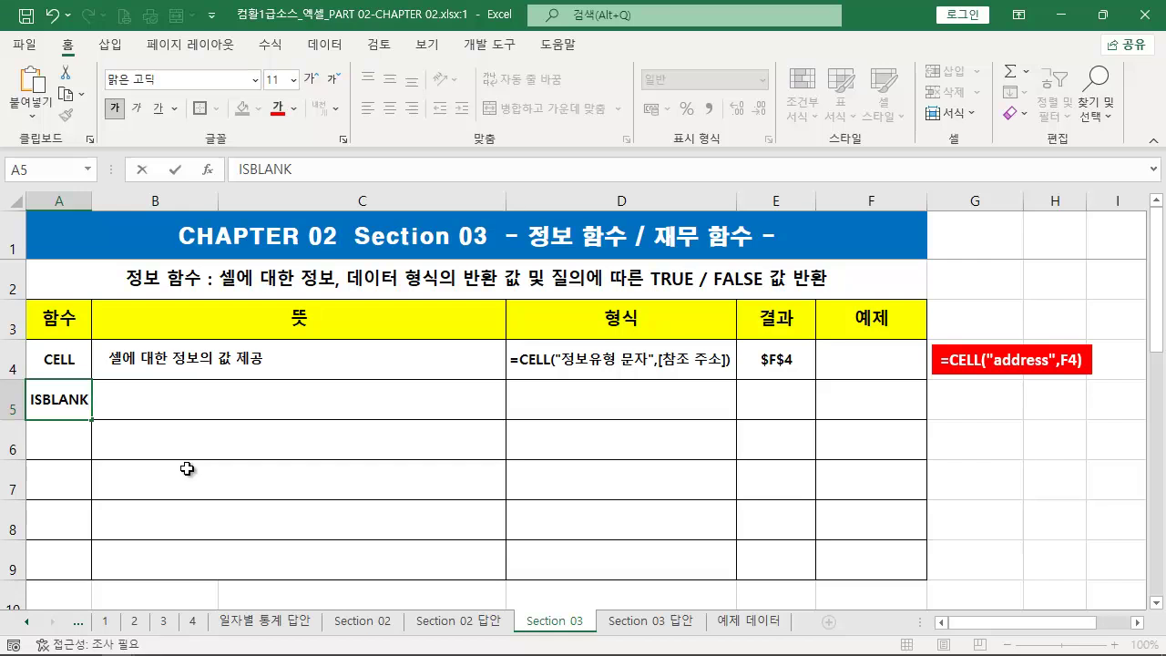
pyautogui.press('Tab')
pyautogui.write('셀ㅇ')
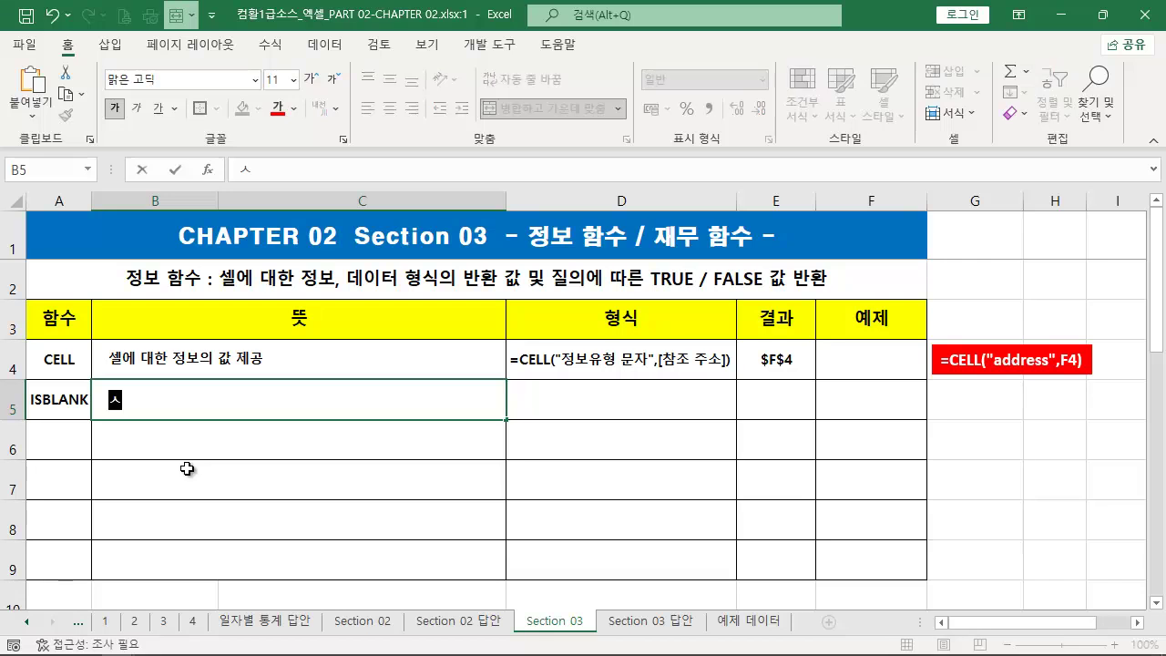
pyautogui.write('의 공백 ')
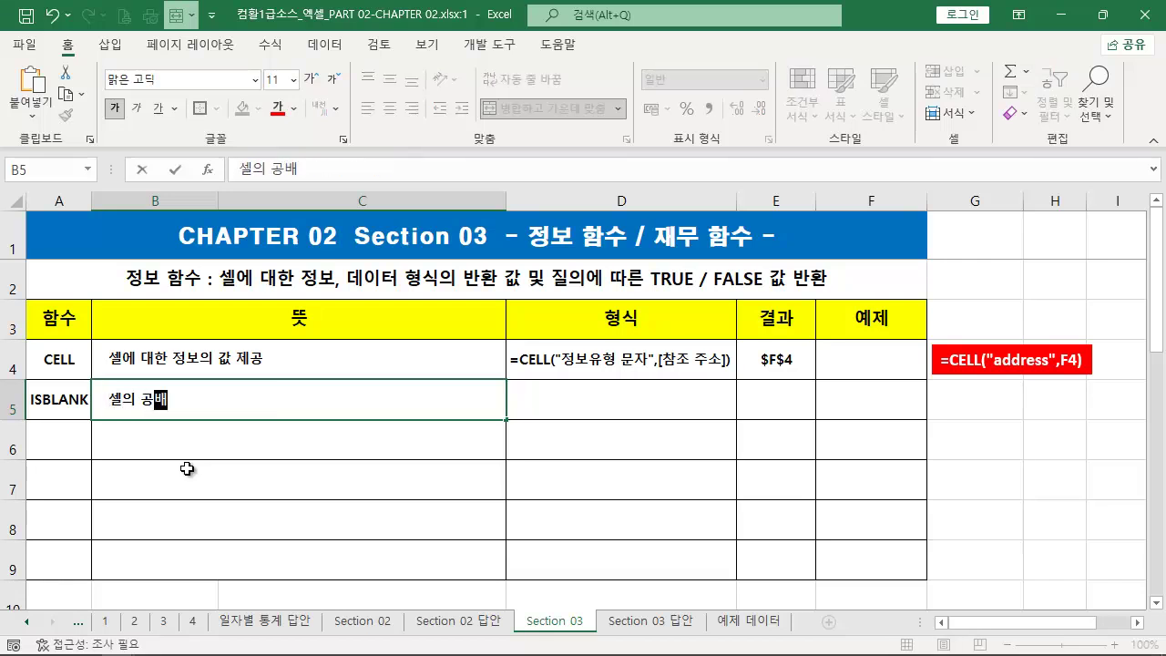
pyautogui.write('여부에 ')
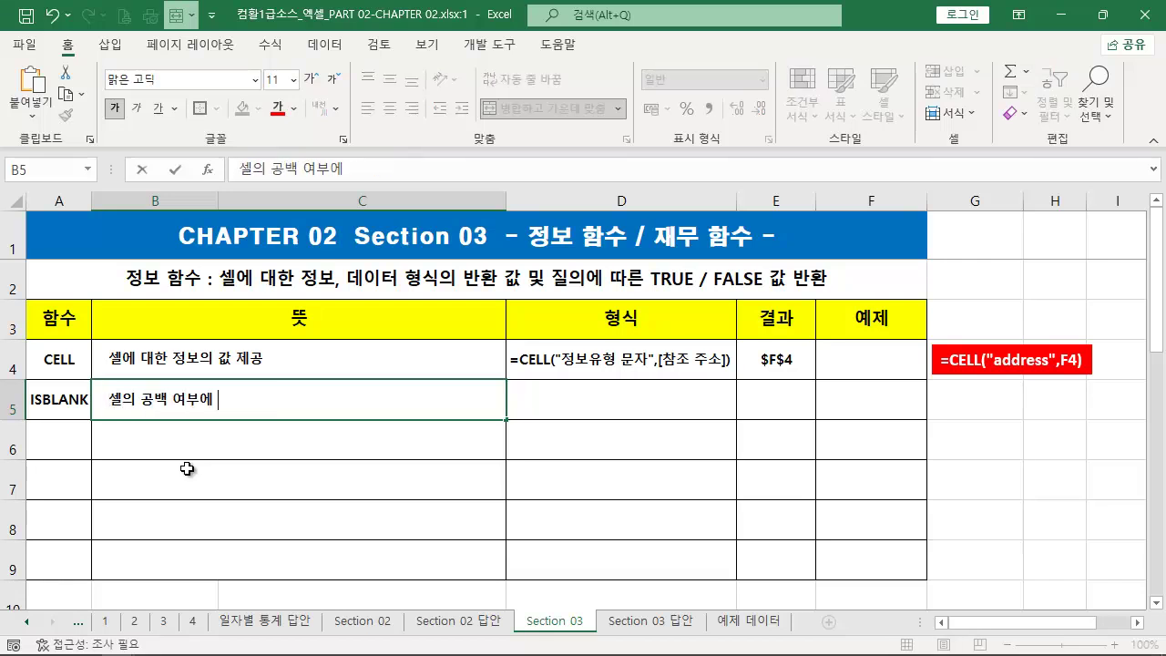
pyautogui.write('따르ㄴ ')
pyautogui.write('TRUE')
pyautogui.write(' / FALSE')
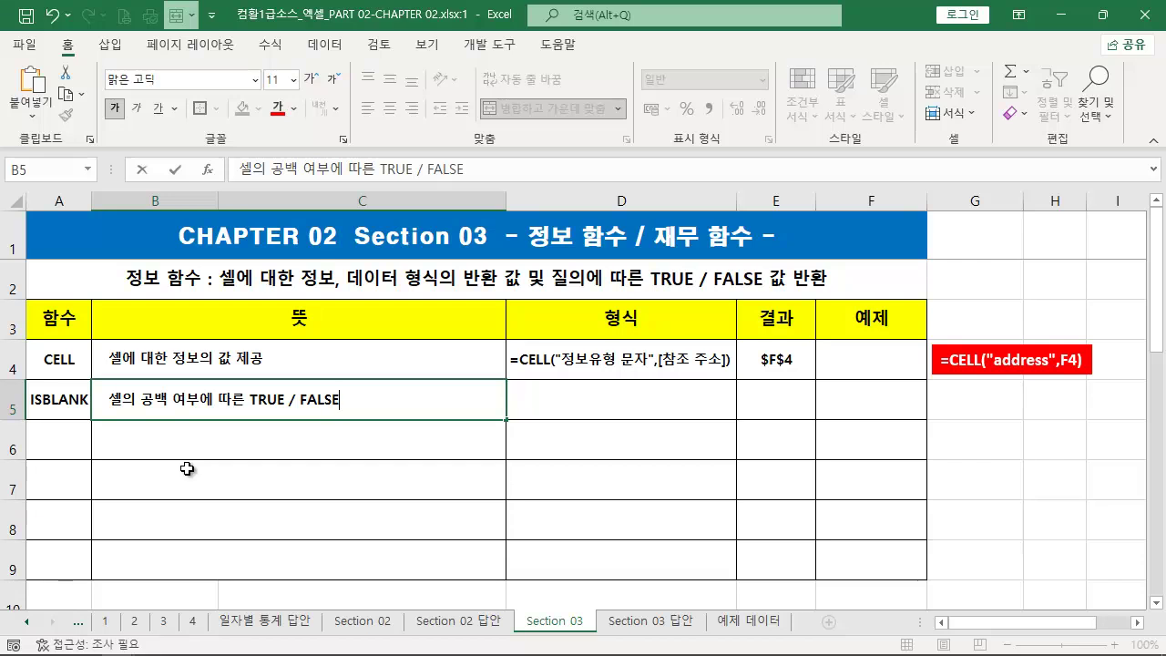
pyautogui.write(' 반환')
pyautogui.press('Tab')
# Enter the syntax =ISBLANK(참조주소) as plain text in D5.
pyautogui.write('=')
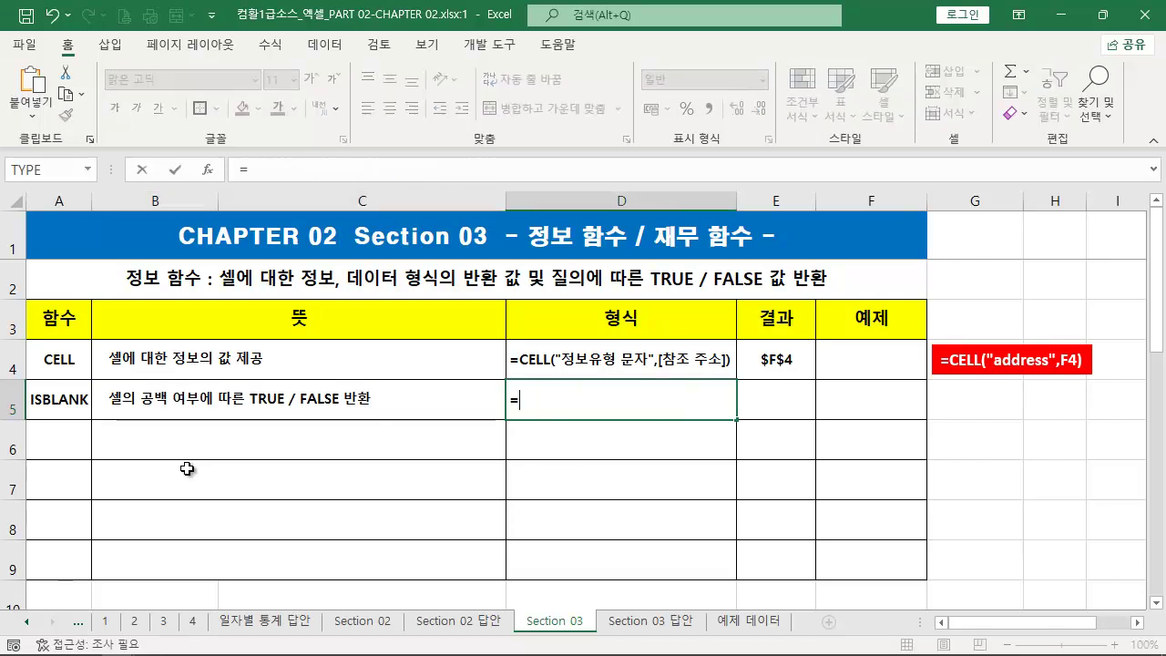
pyautogui.write('ISBL')
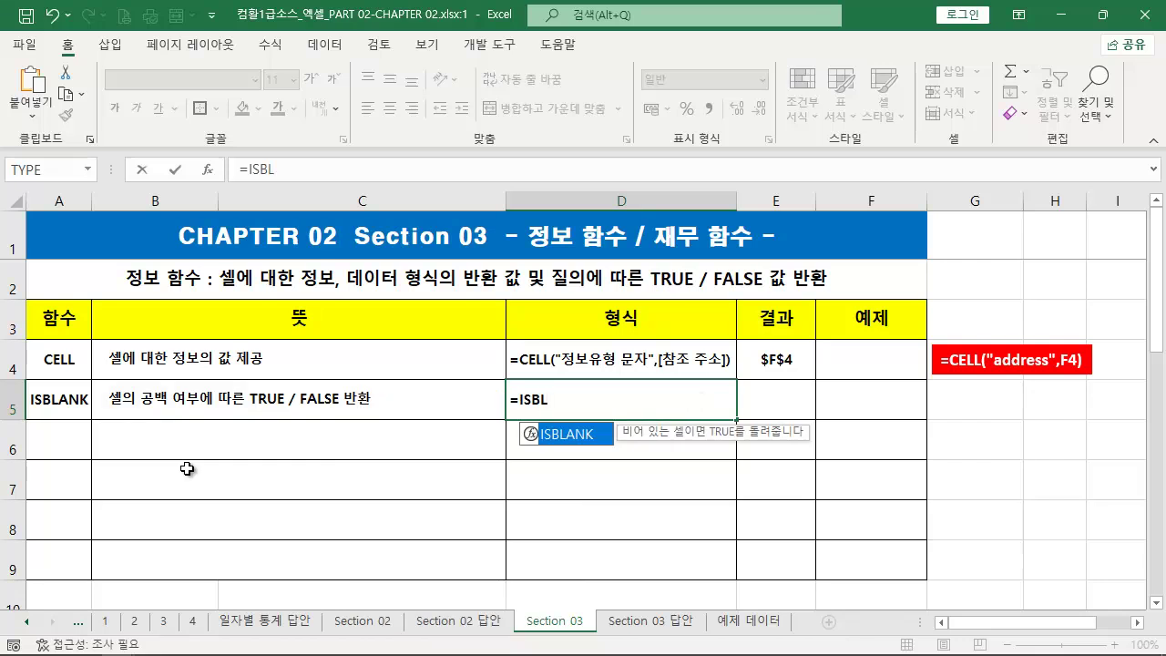
pyautogui.press('Tab')
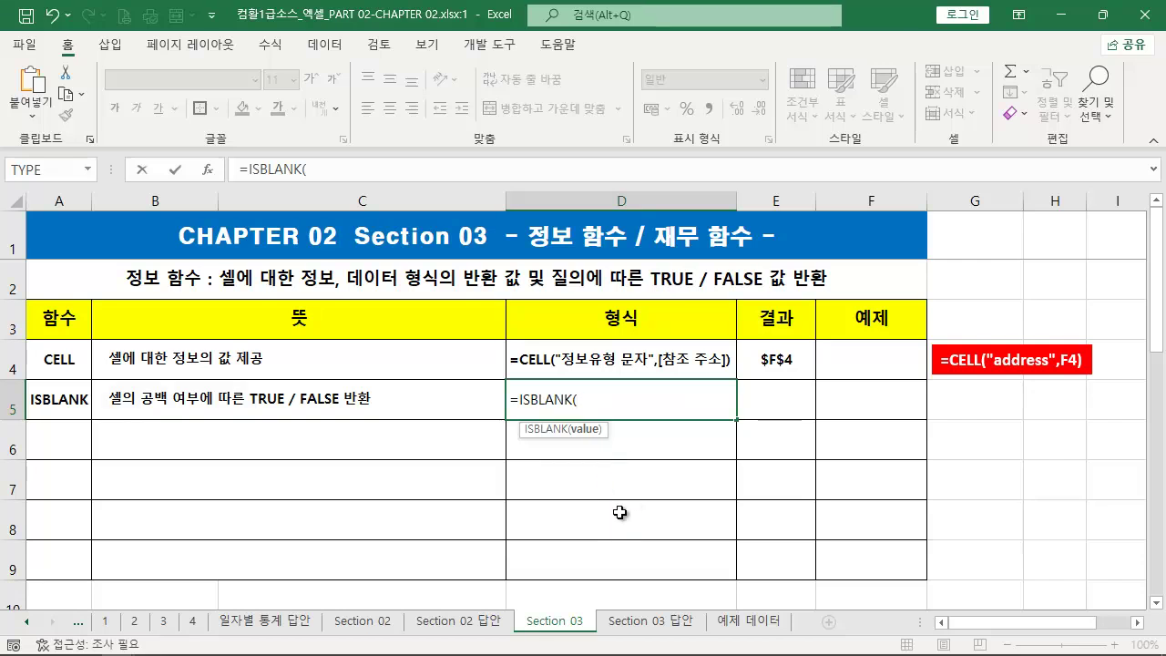
pyautogui.write('참조주')
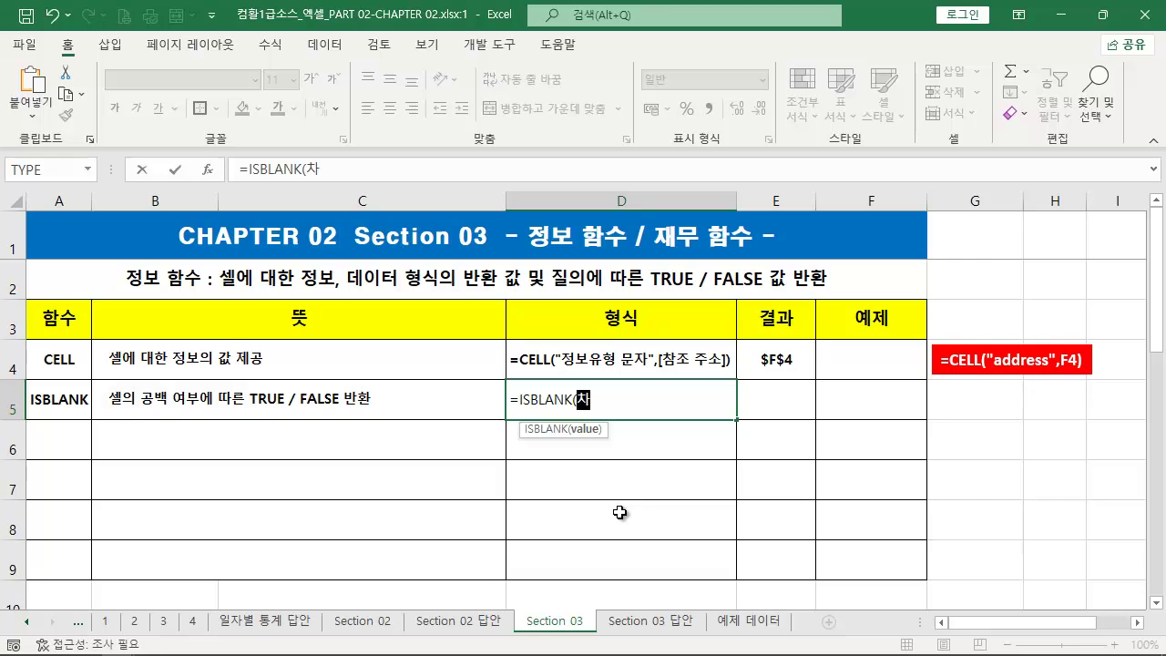
pyautogui.write('소)')
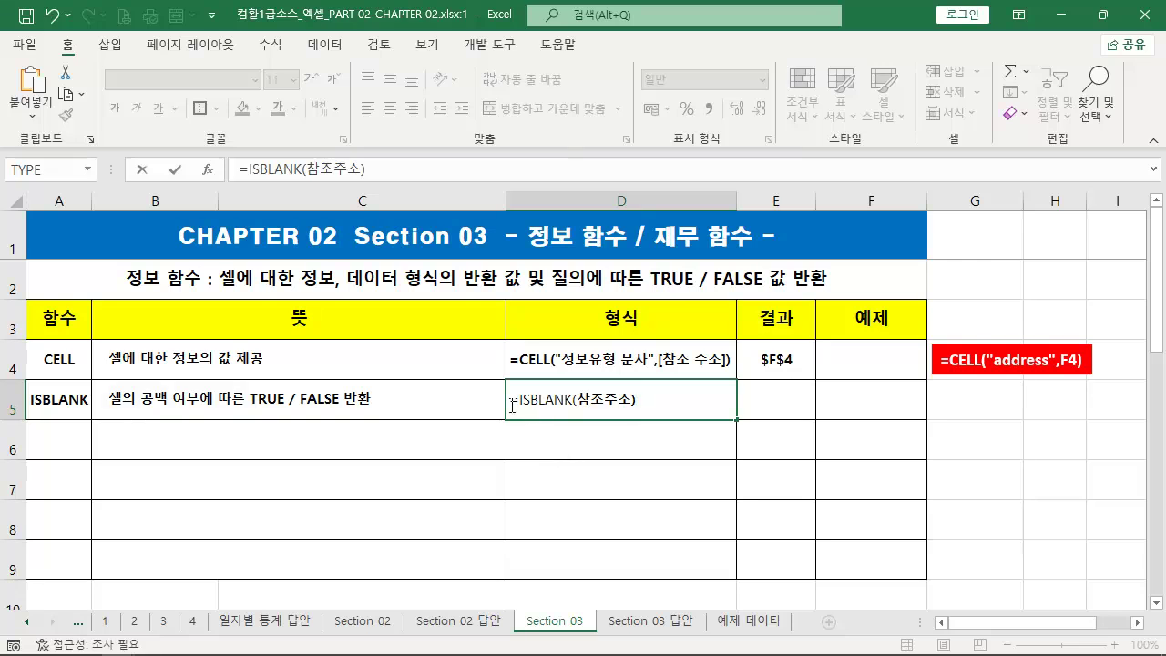
pyautogui.press('Return')
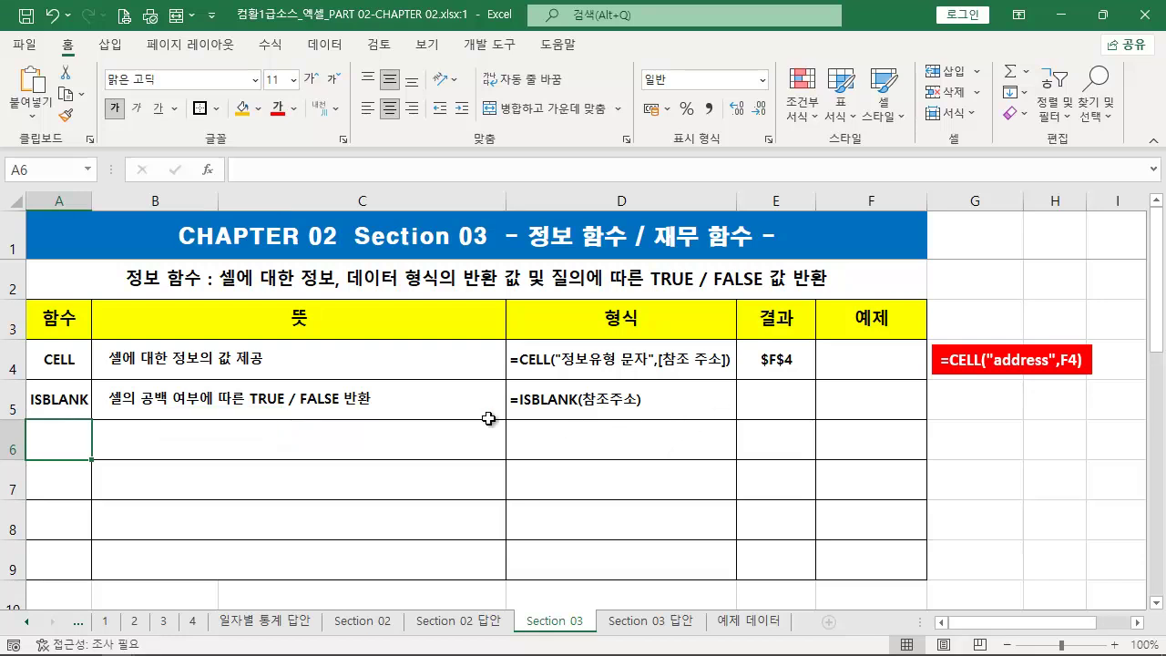
# Enter the example formula =ISBLANK(F5) in the result cell E5.
pyautogui.click(762, 410)
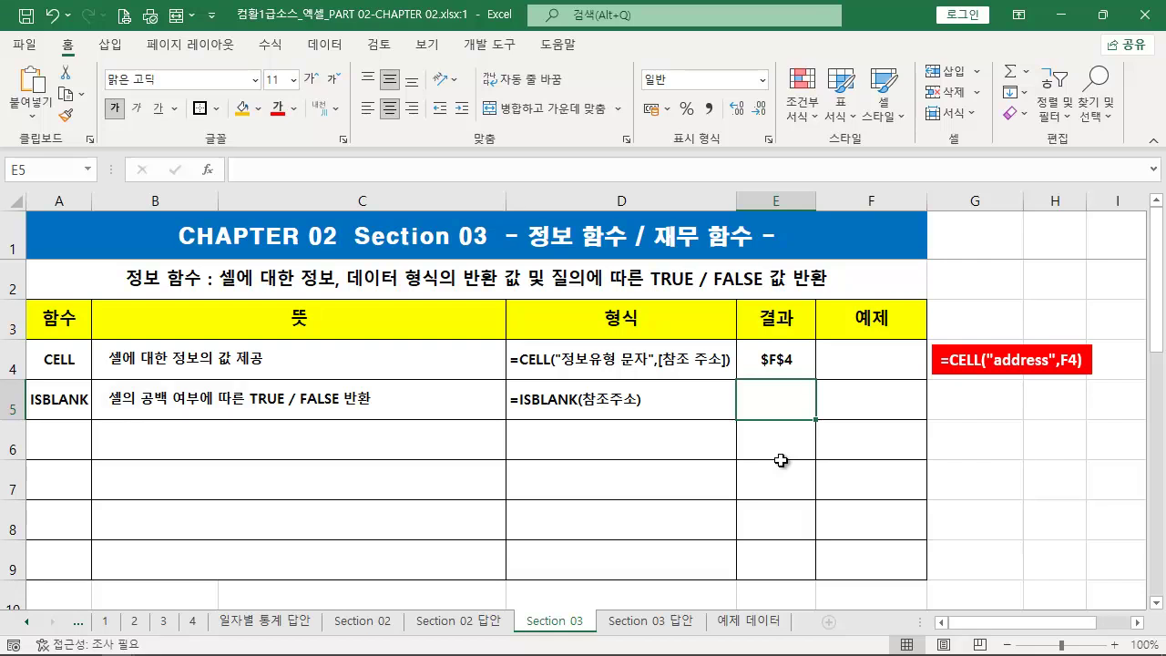
pyautogui.write('=ISBLANK(')
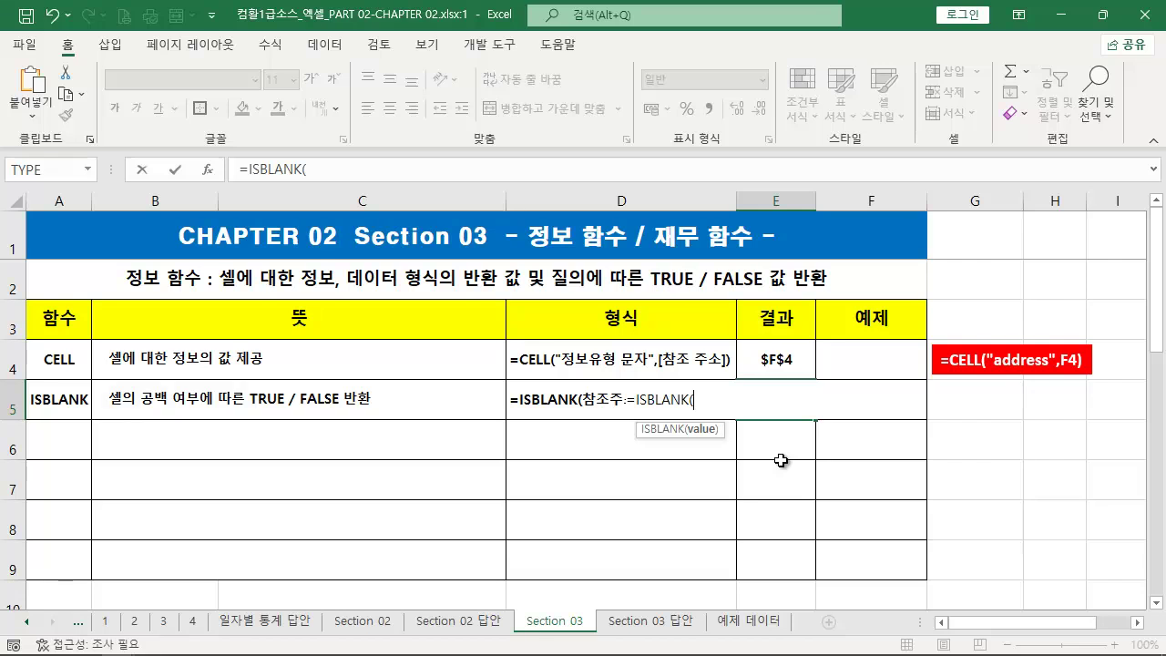
pyautogui.click(917, 406)
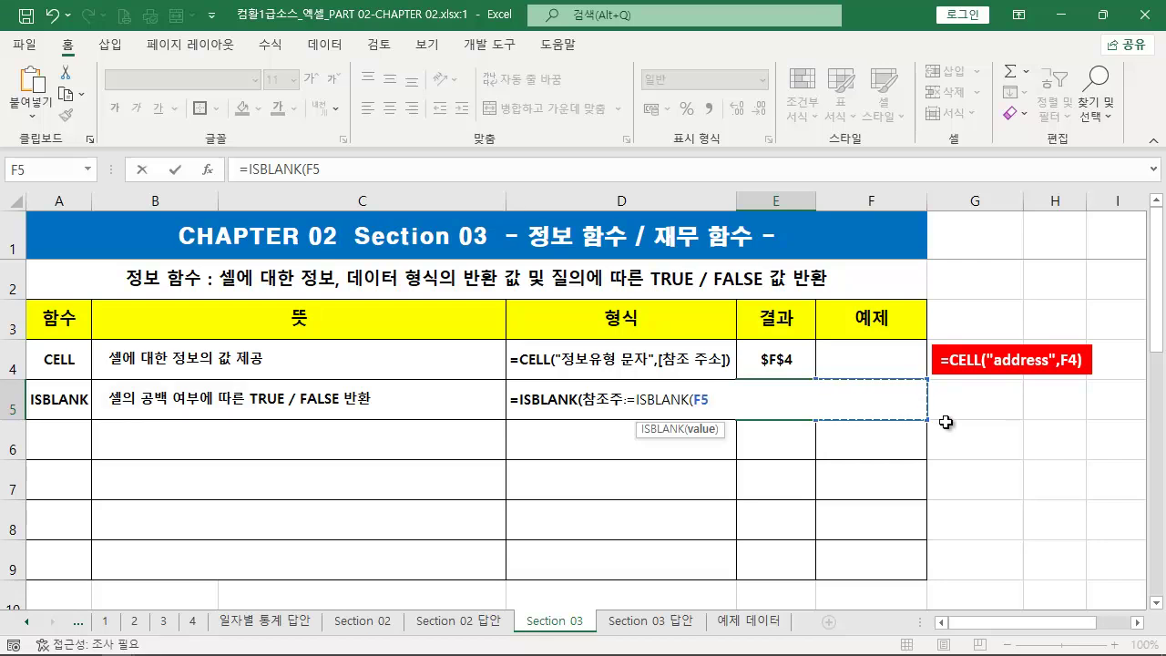
pyautogui.write(')')
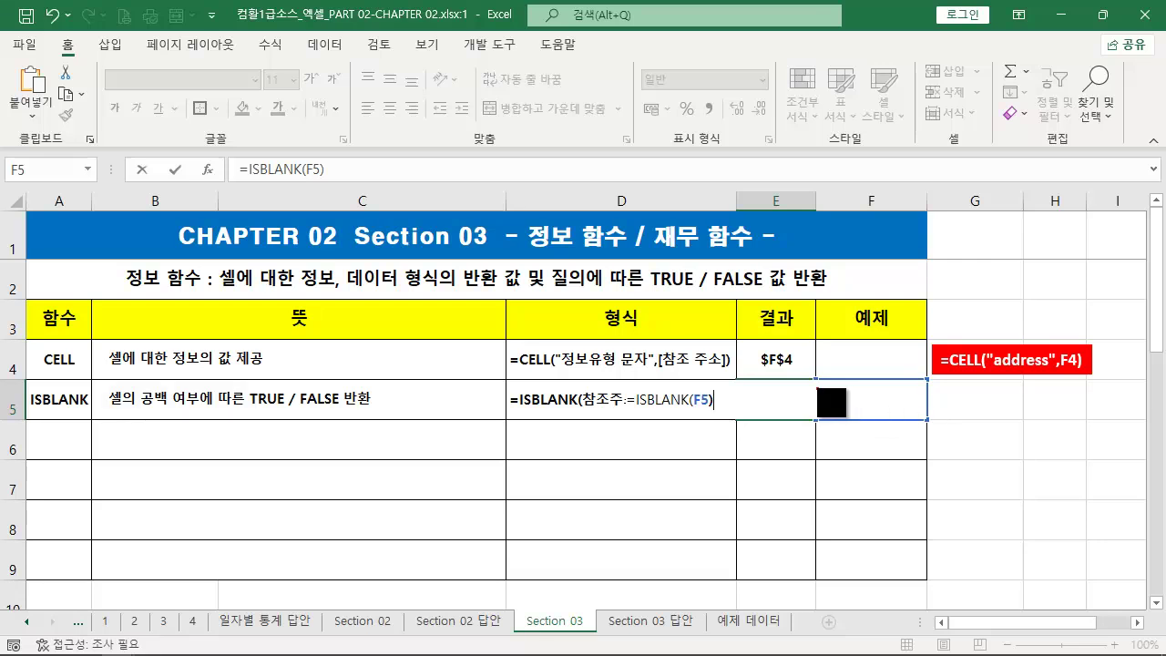
pyautogui.moveTo(818, 378)
pyautogui.mouseDown()
pyautogui.moveTo(896, 423)
pyautogui.moveTo(927, 419)
pyautogui.mouseUp()
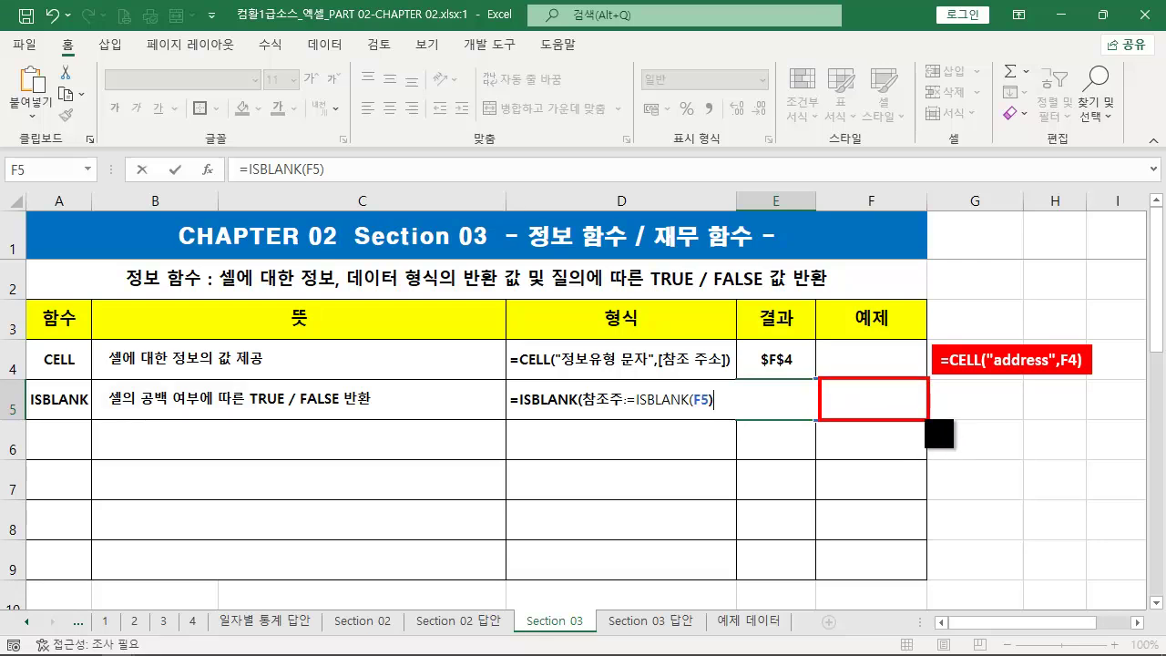
pyautogui.press('Escape')
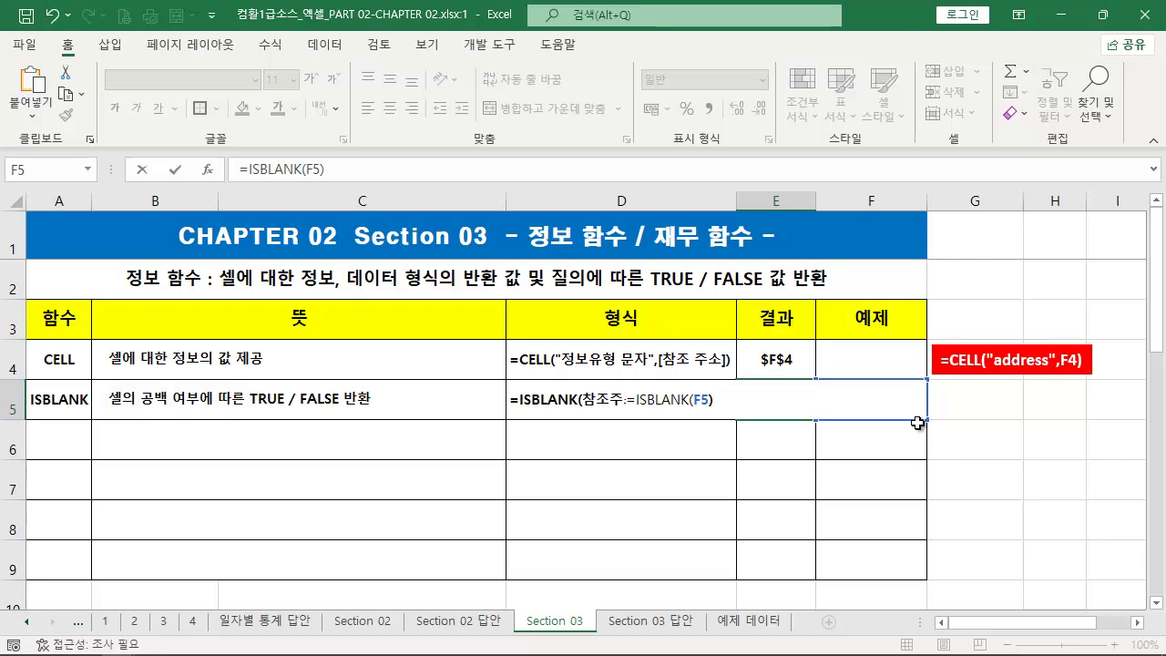
pyautogui.press('Return')
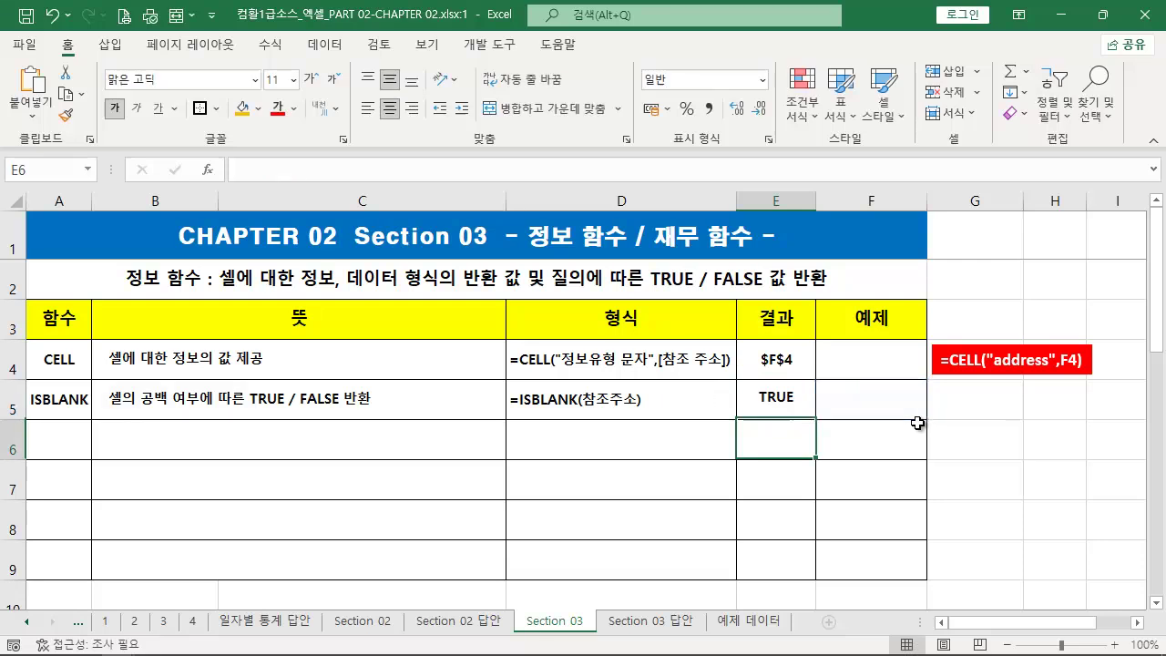
# Test the ISBLANK formula by entering 5 in F5, and clear F5 again.
pyautogui.click(897, 405)
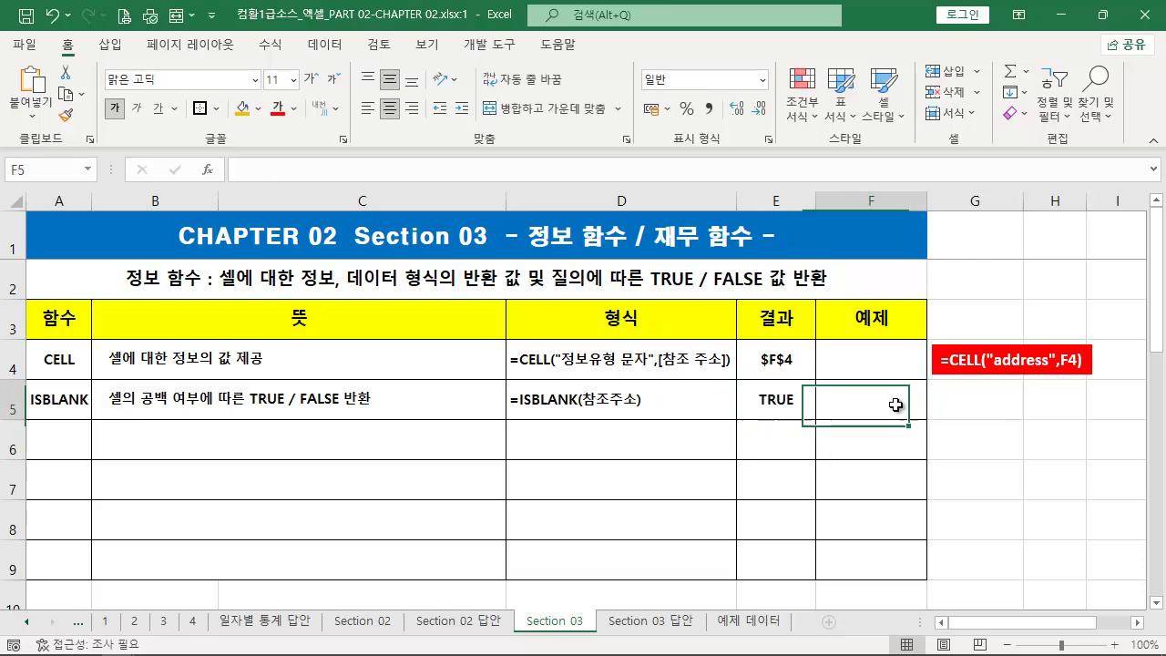
pyautogui.write('5')
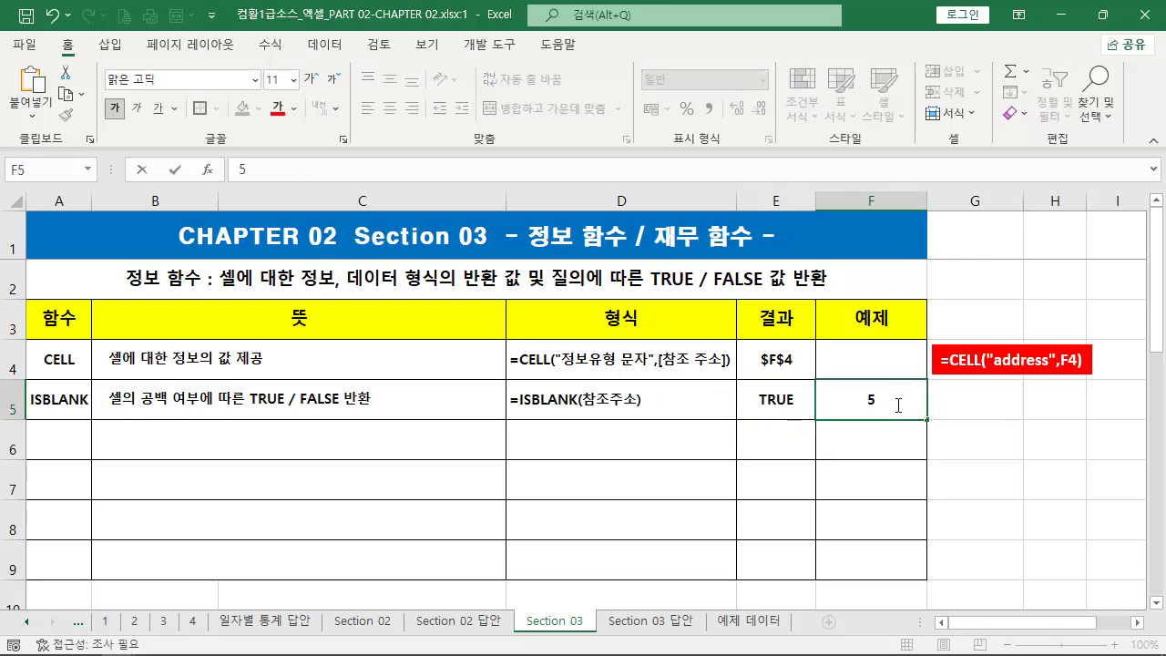
pyautogui.press('Return')
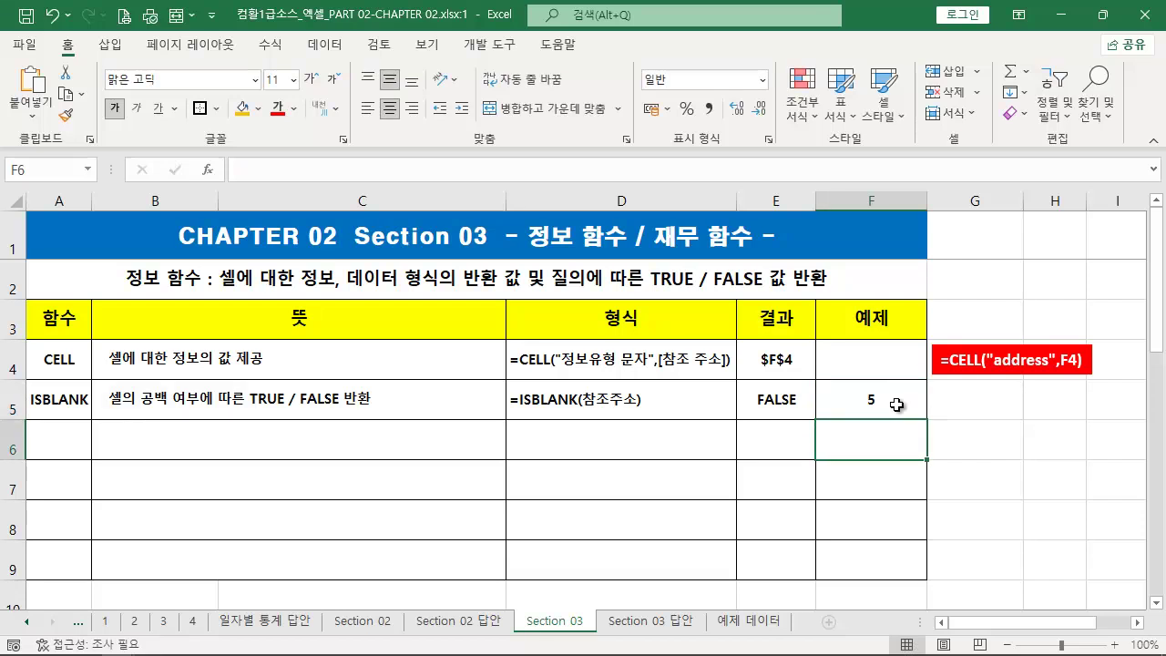
pyautogui.click(897, 405)
pyautogui.press('Delete')
# Copy the formula text from E5 and duplicate the red label beside row 5 with the text =ISBLANK(F5).
pyautogui.click(791, 395)
pyautogui.moveTo(350, 175); pyautogui.dragTo(67, 176)
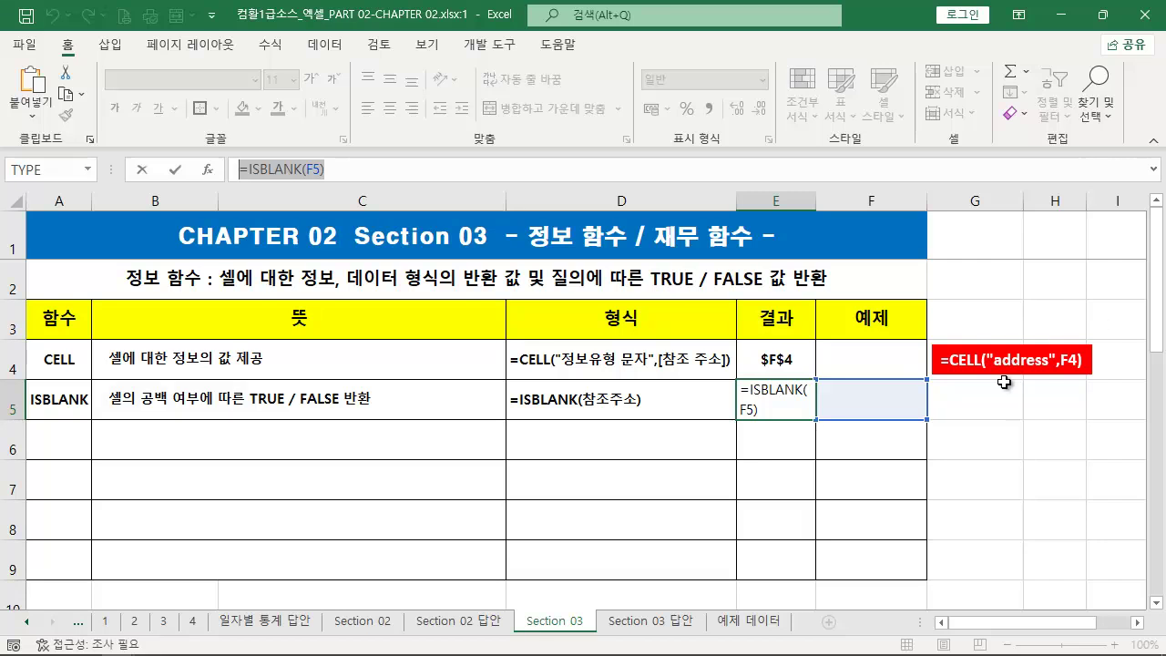
pyautogui.press('Escape')
pyautogui.moveTo(996, 346); pyautogui.dragTo(986, 384)
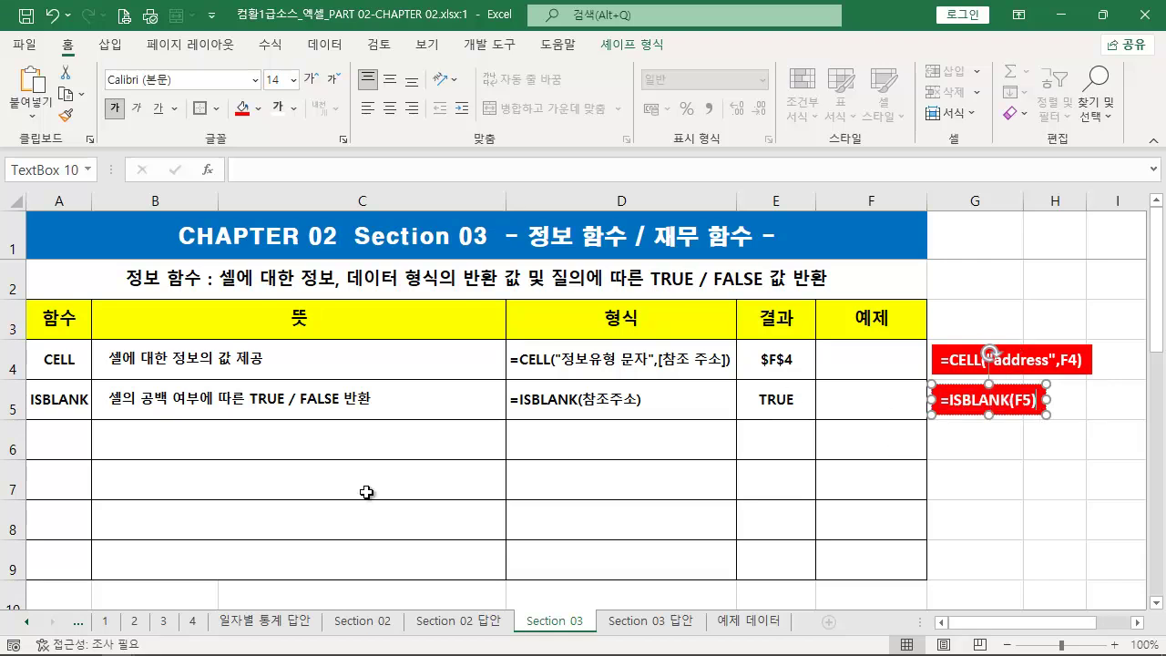
# Enter ISERROR as the function name in A6 and its meaning "값이 오류인지 확인 하여 TRUE / FALSE 반환" in B6.
pyautogui.click(57, 446)
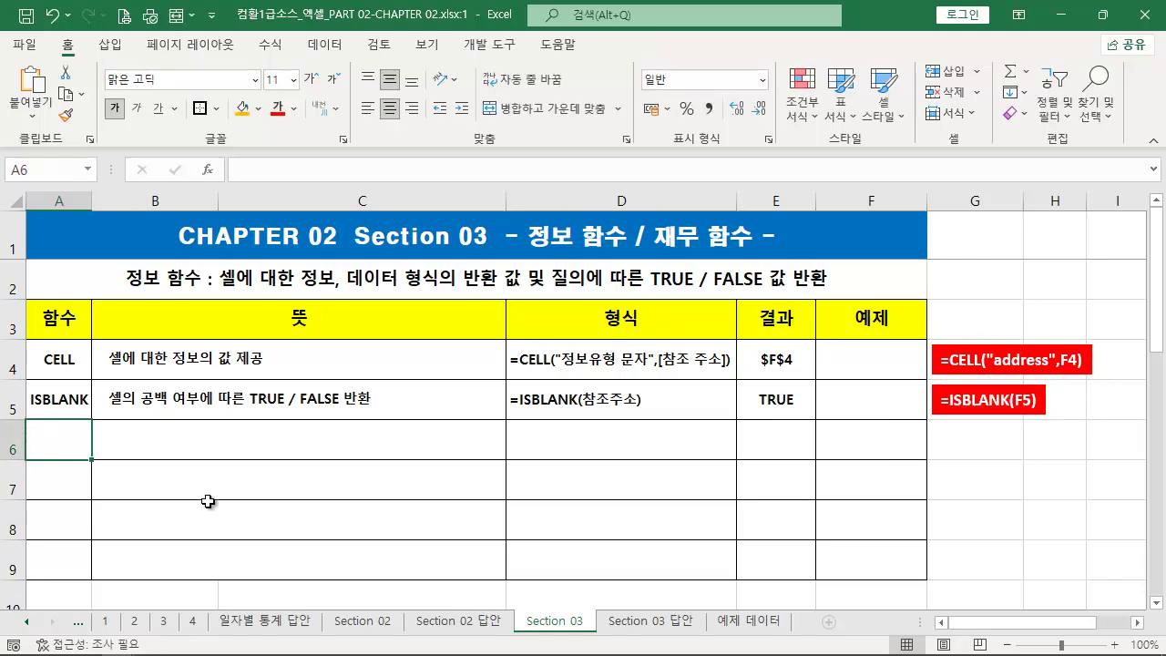
pyautogui.write('I')
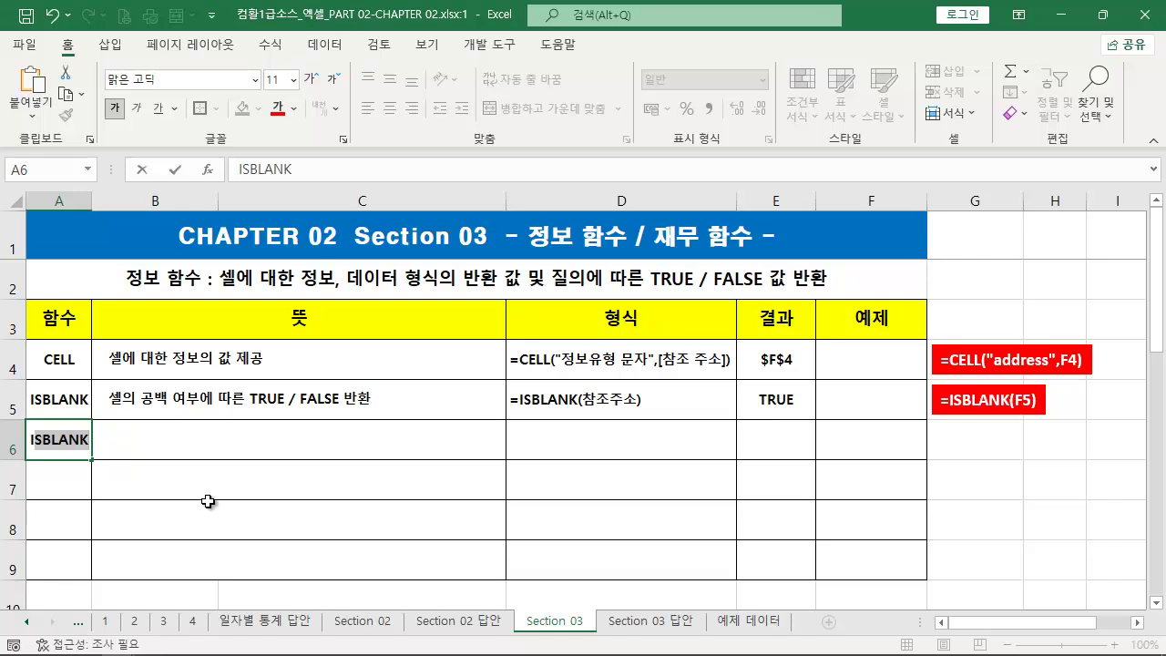
pyautogui.write('SERROR')
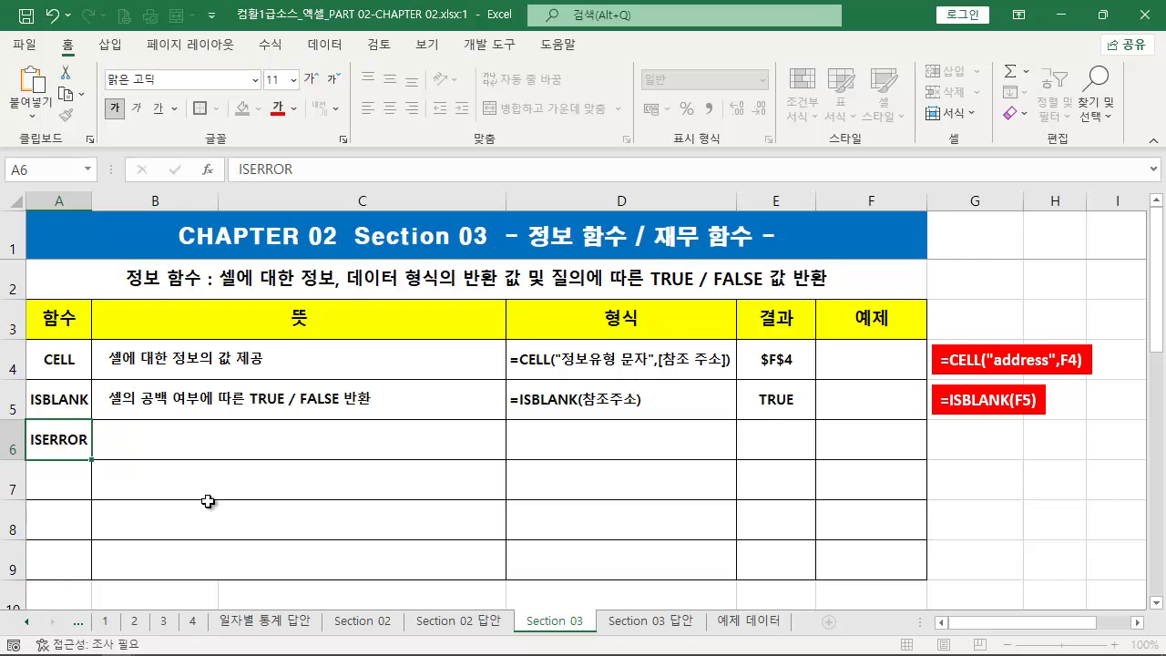
pyautogui.press('Tab')
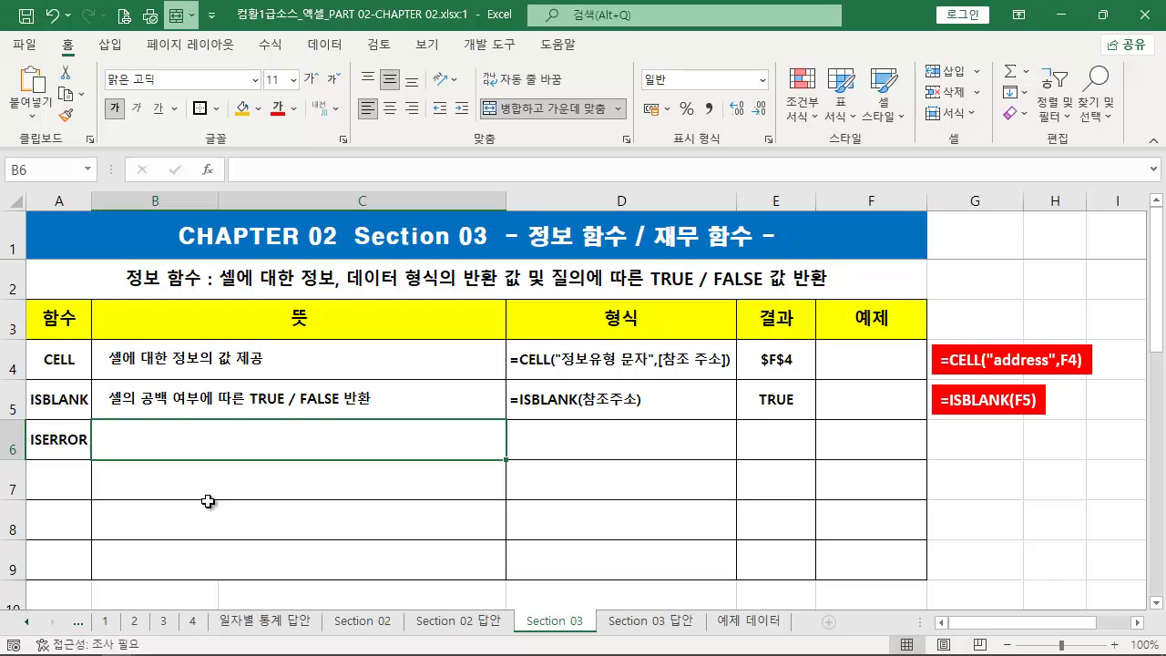
pyautogui.write('값이 오')
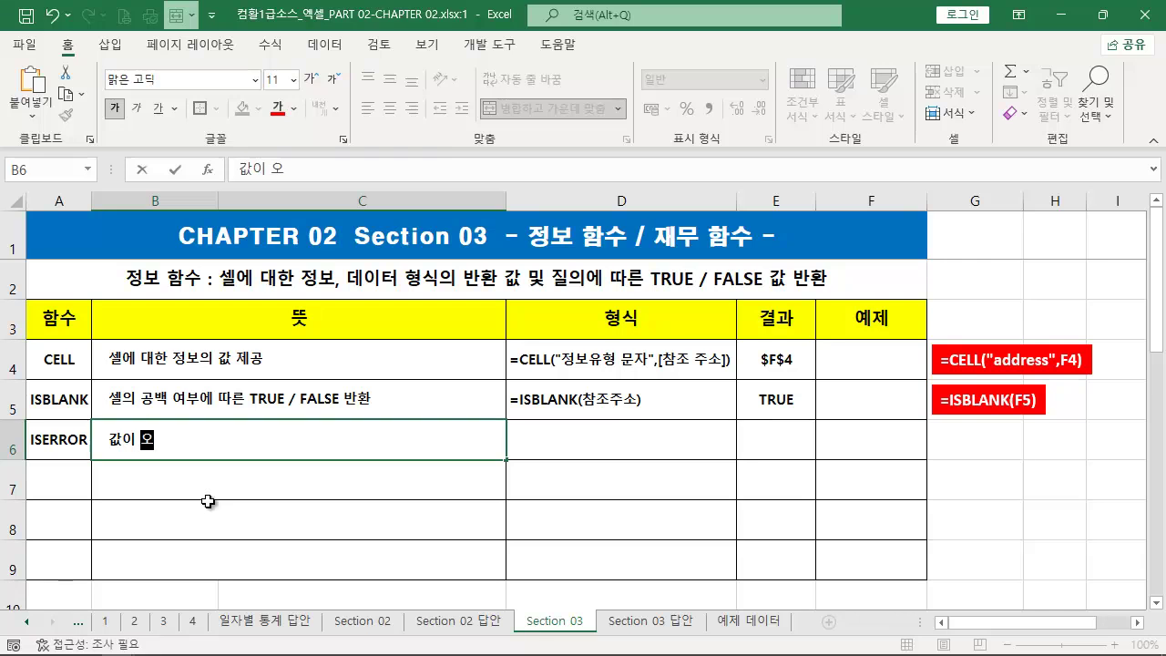
pyautogui.write('류이인지 확인')
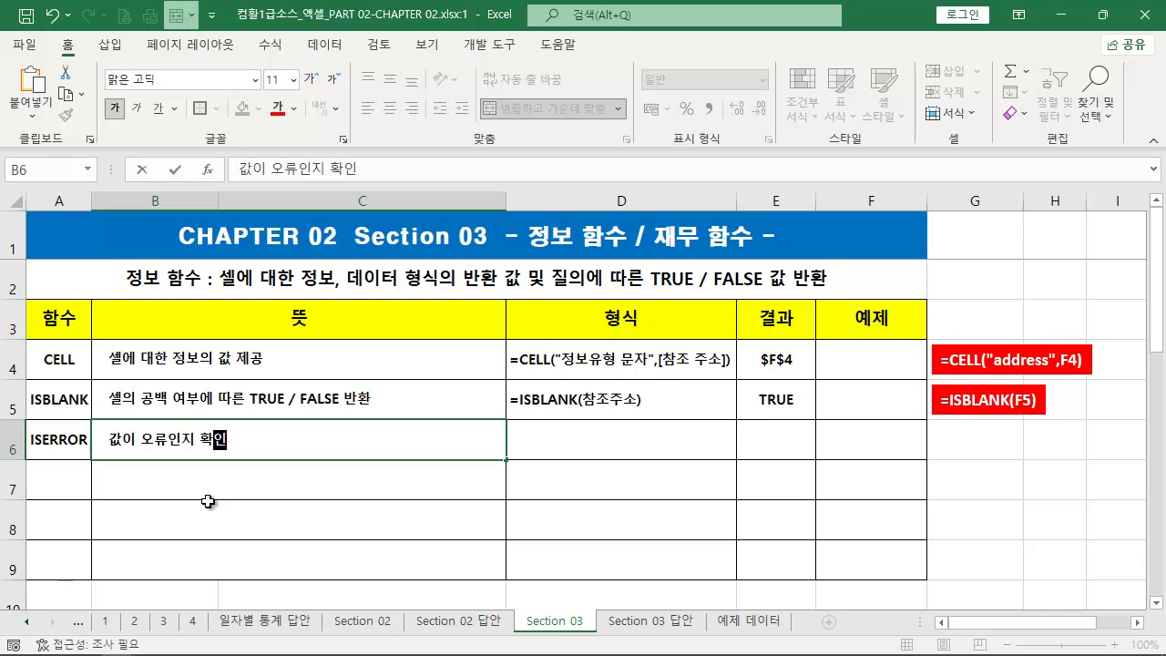
pyautogui.write(' 하여 TR')
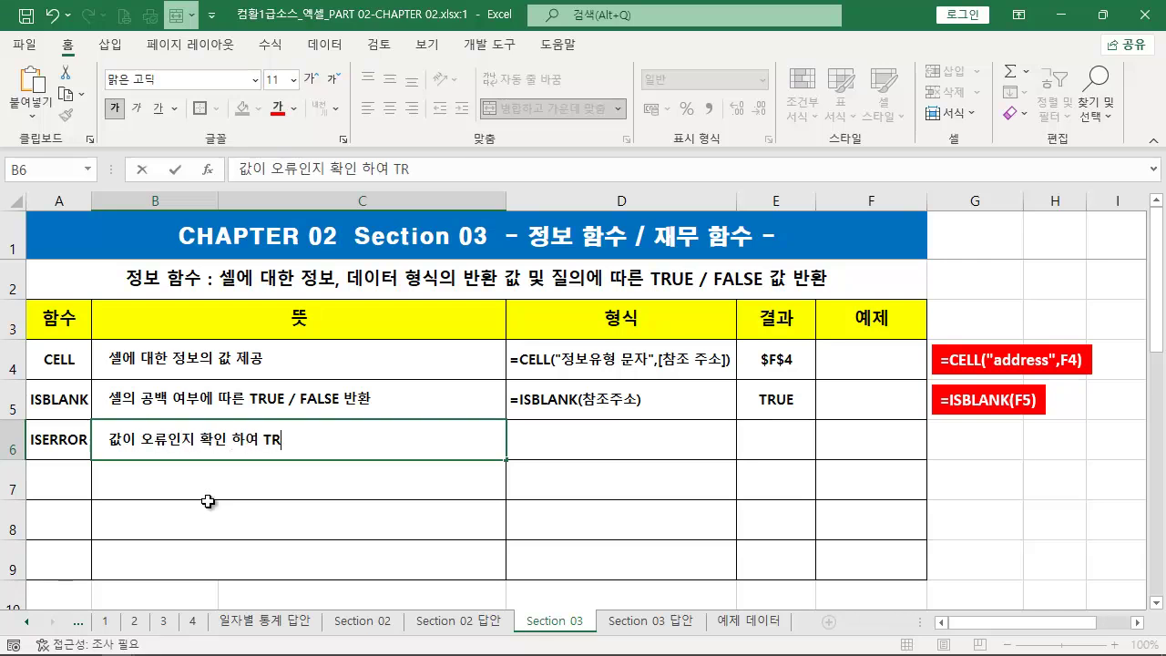
pyautogui.write('UE / FALSE 반환')
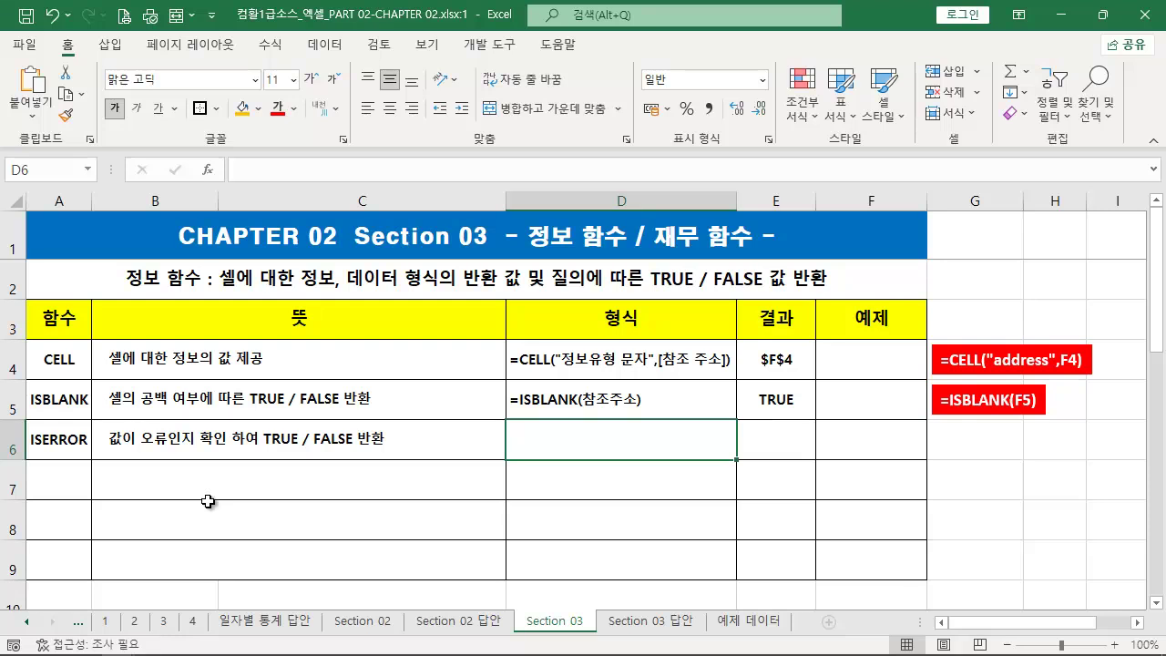
# Enter the ISERROR syntax =ISERROR(값) as plain text in the format cell D6.
pyautogui.write('=ISERR')
pyautogui.press('Down')
pyautogui.press('Tab')
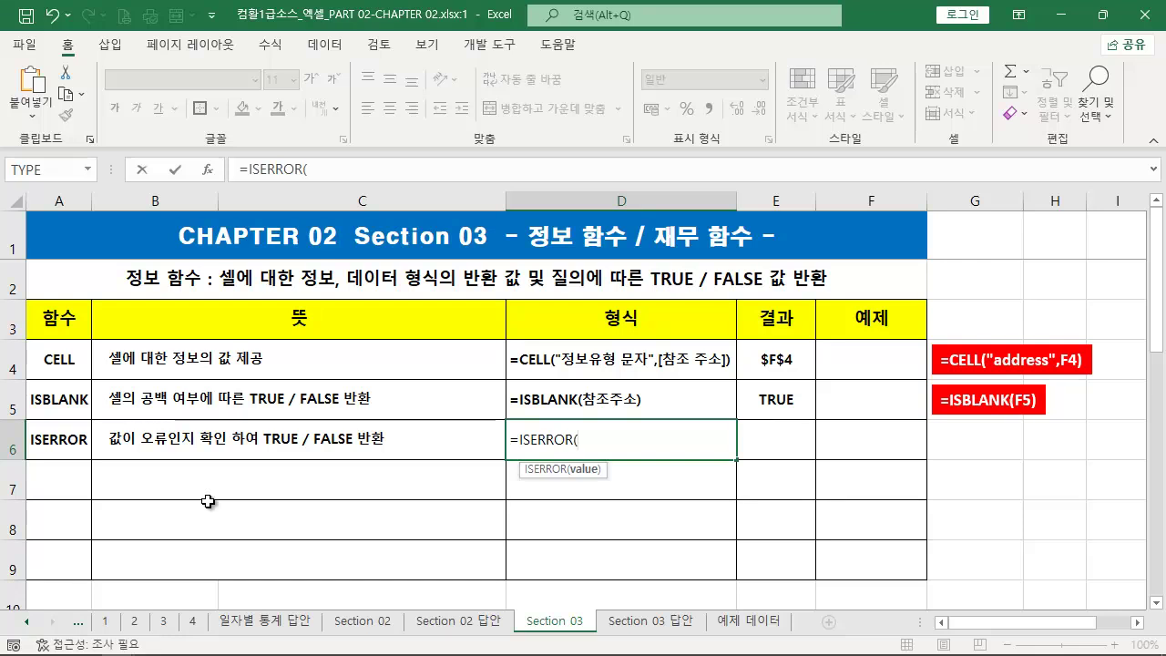
pyautogui.write('값')
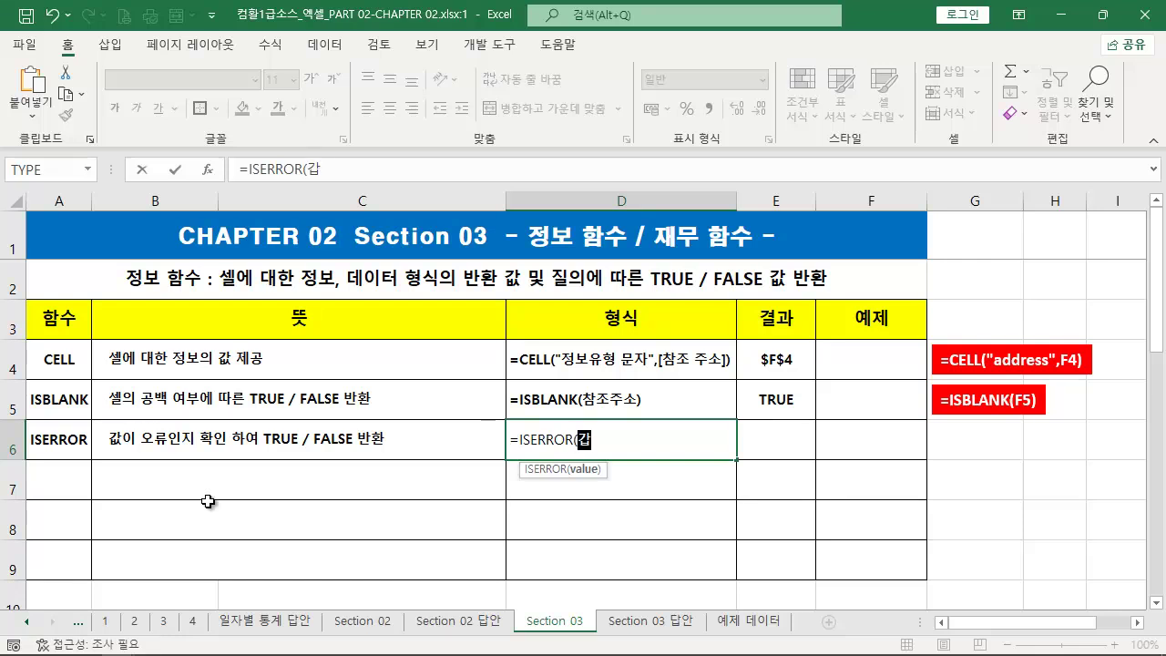
pyautogui.write(')')
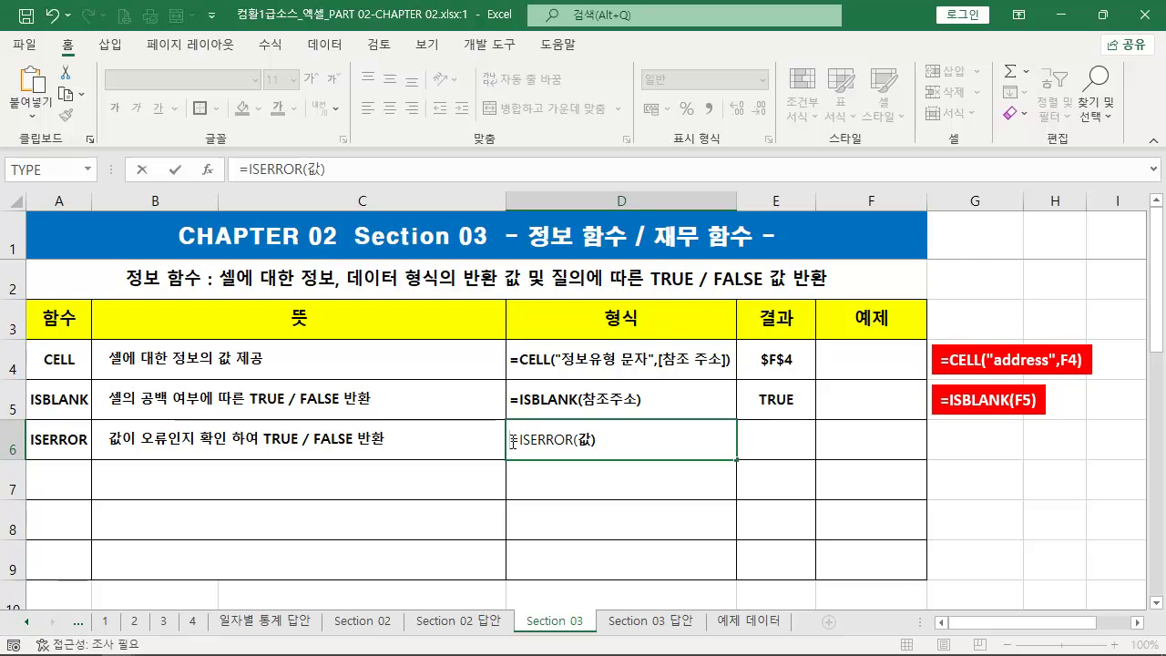
pyautogui.press('Return')
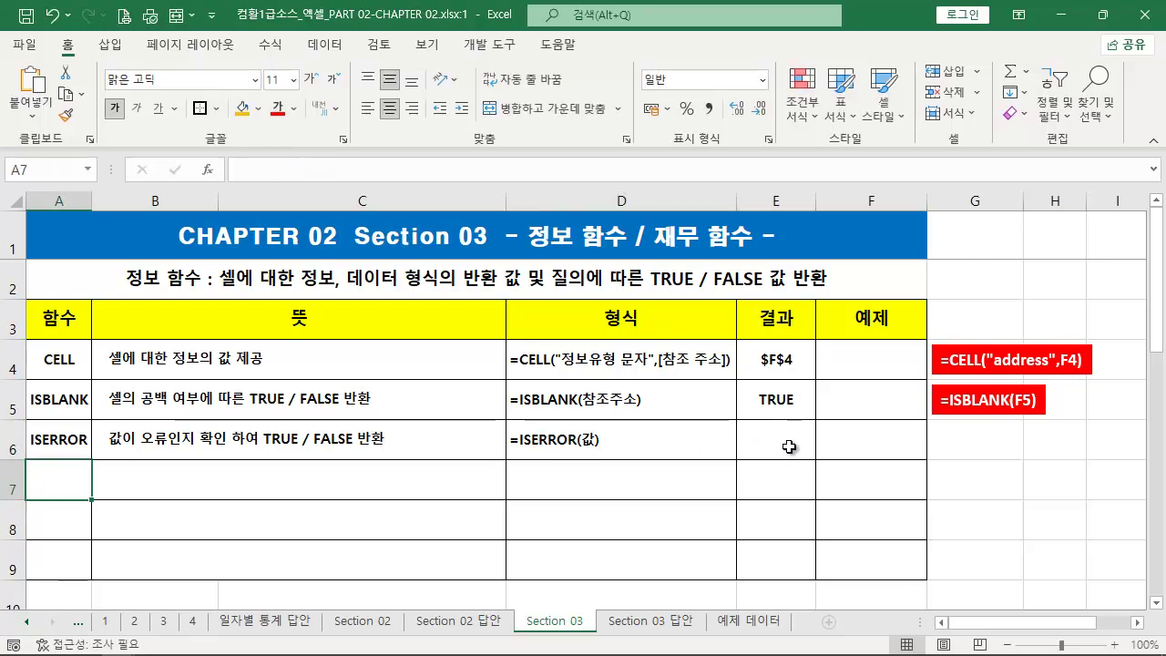
# Enter the division =3/0 in the example cell F6 of the ISERROR row.
pyautogui.click(790, 446)
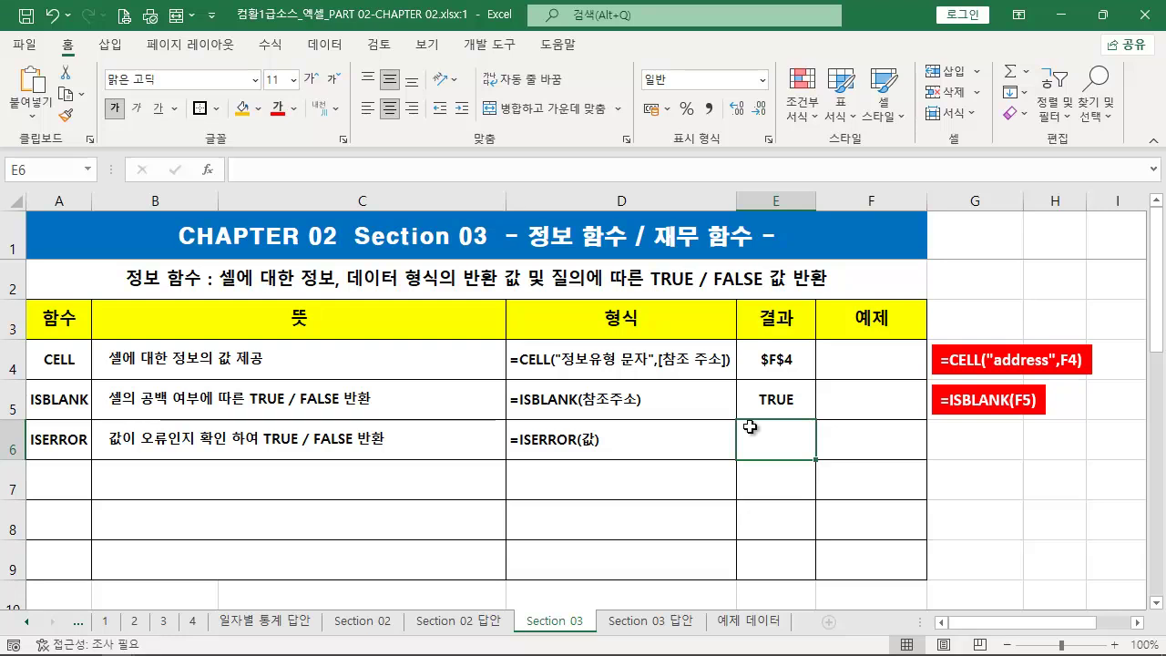
pyautogui.click(839, 434)
pyautogui.doubleClick(880, 458)
pyautogui.write('=')
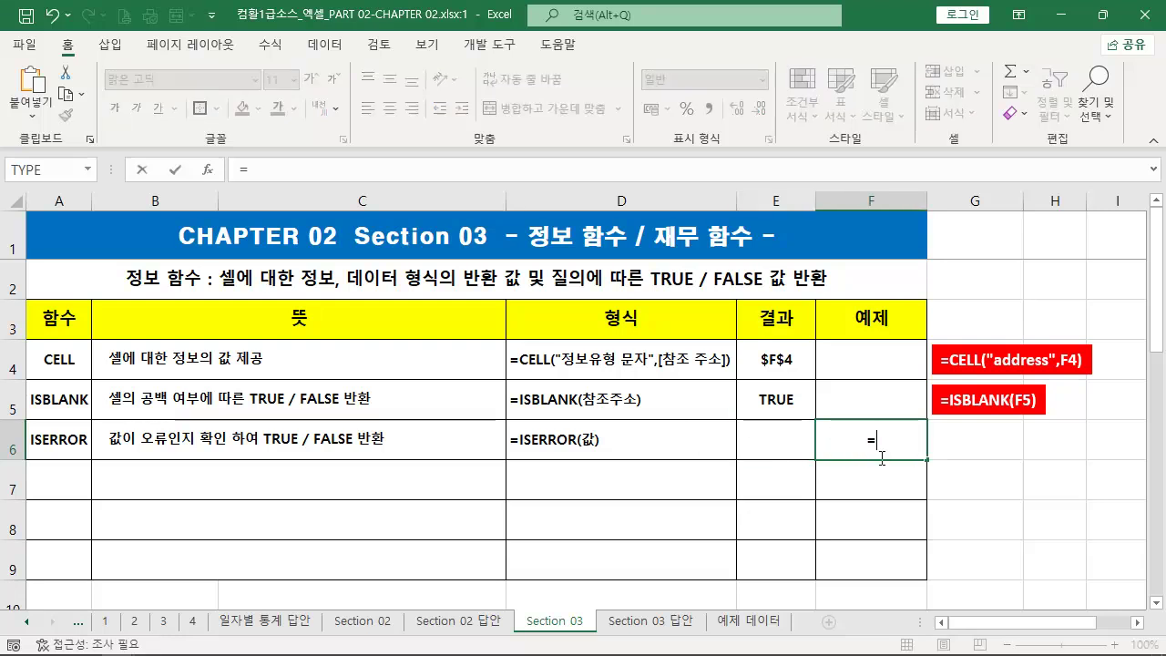
pyautogui.write('3/0')
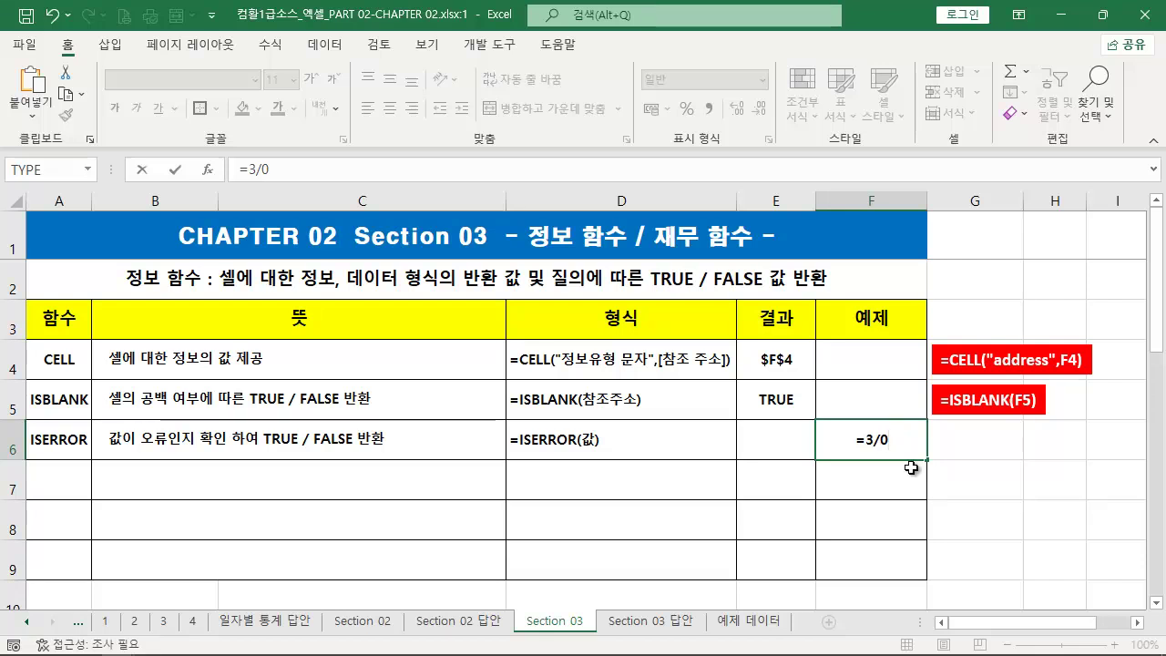
pyautogui.press('Return')
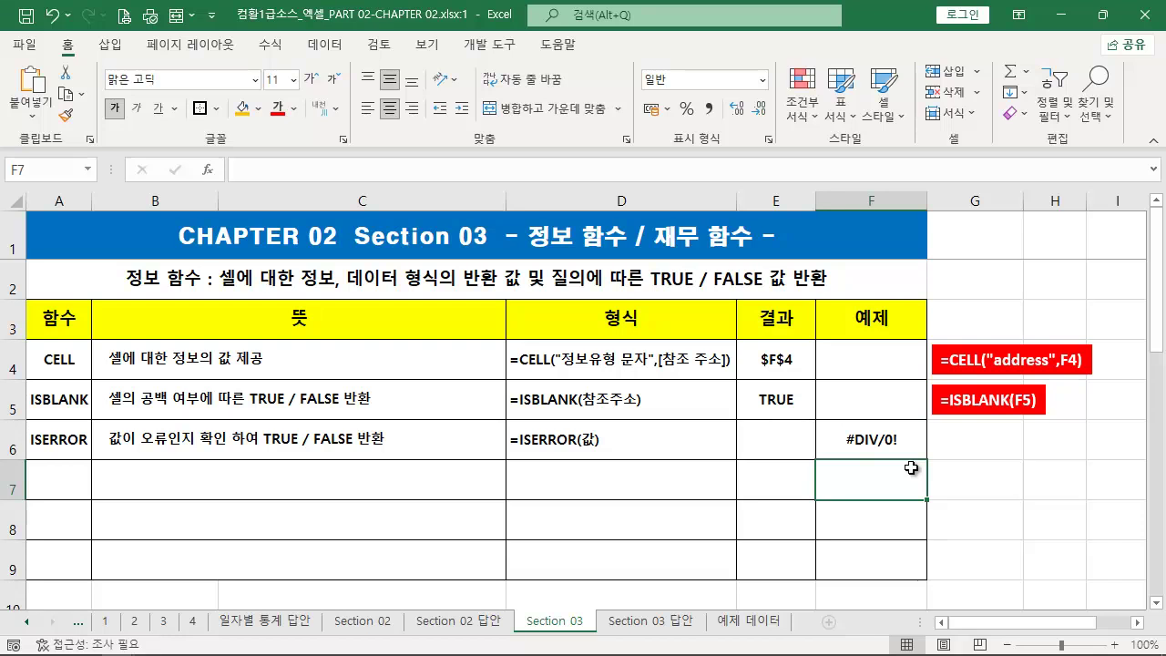
pyautogui.click(891, 439)
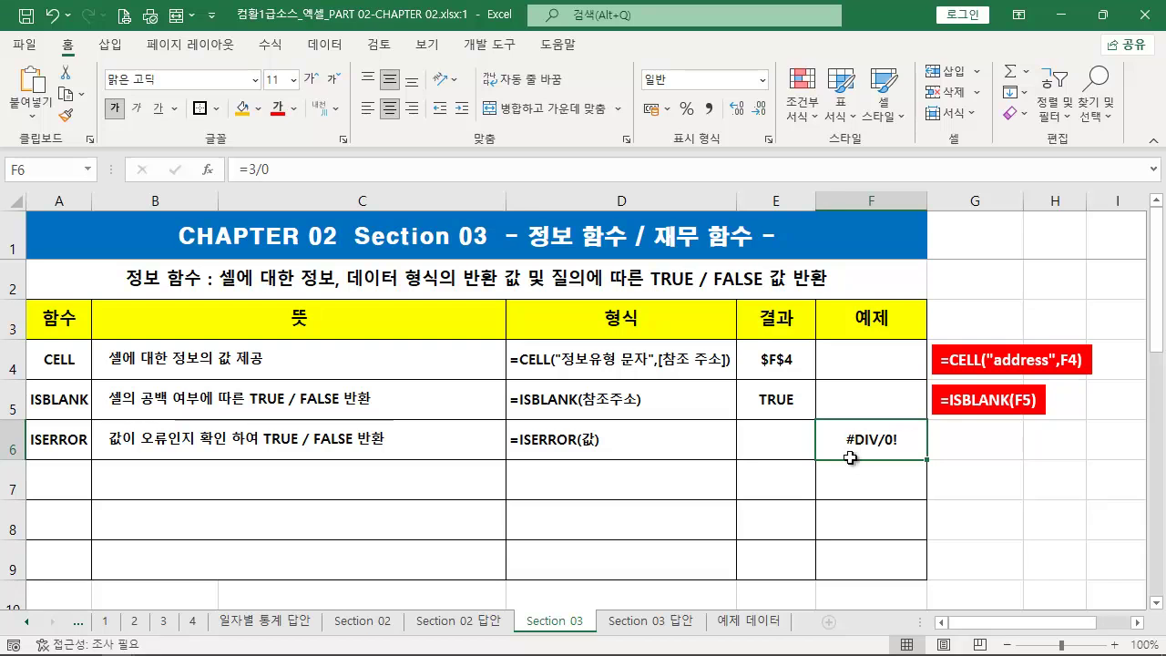
# Enter the example formula =ISERROR(F6) in the result cell E6.
pyautogui.click(792, 445)
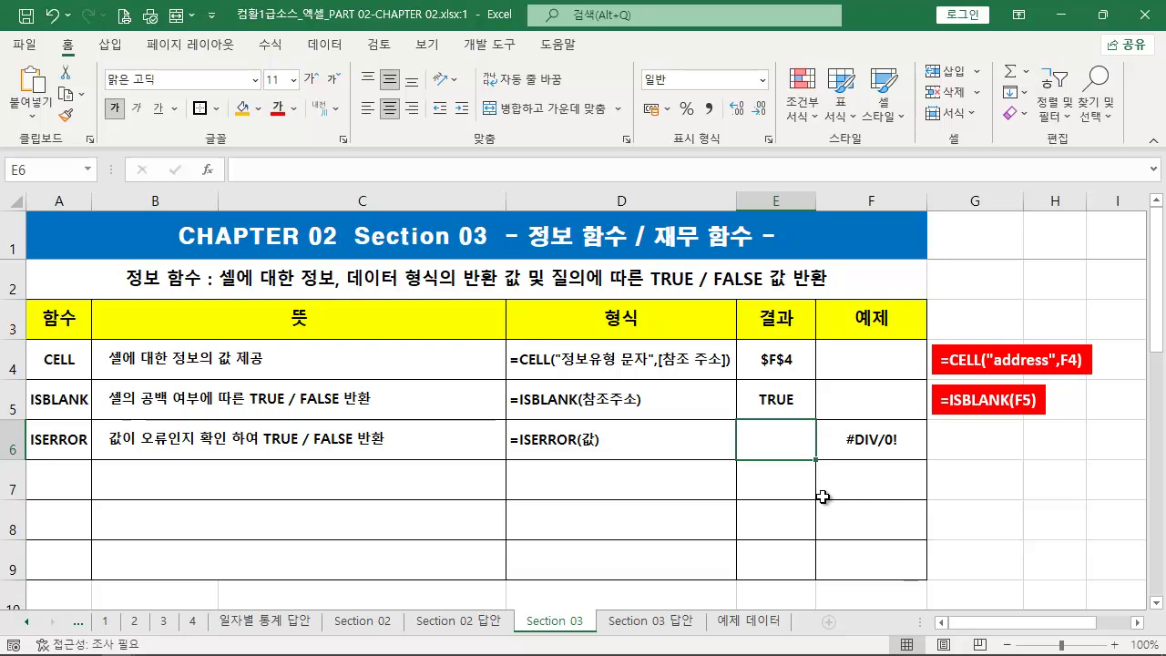
pyautogui.write('=')
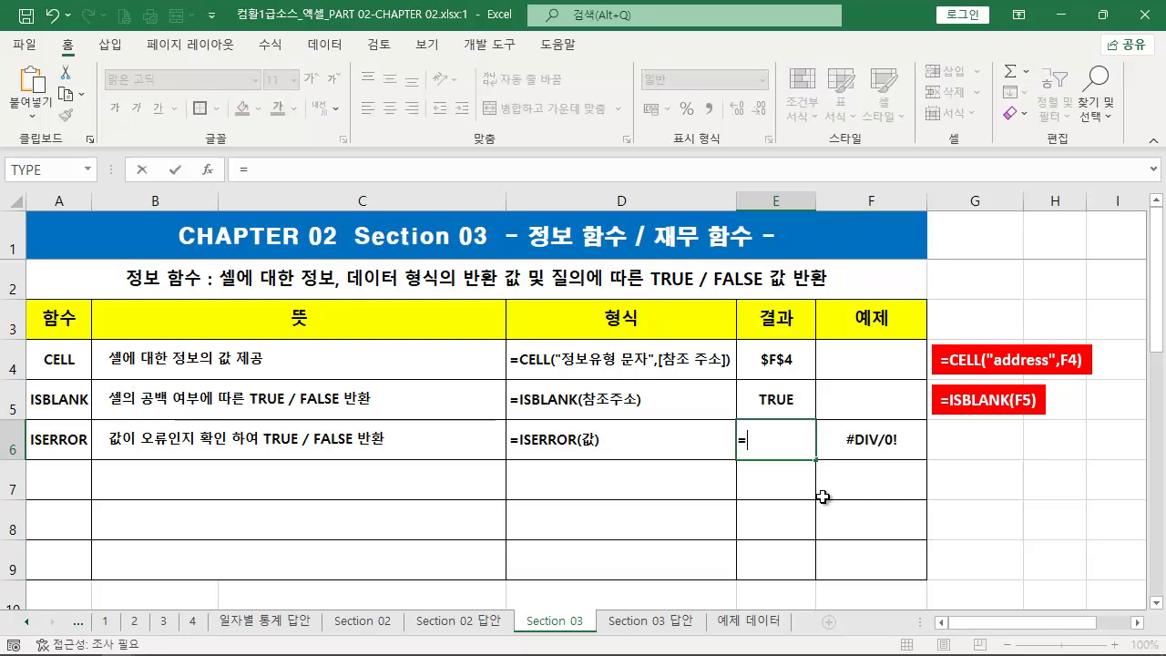
pyautogui.write('ISERR')
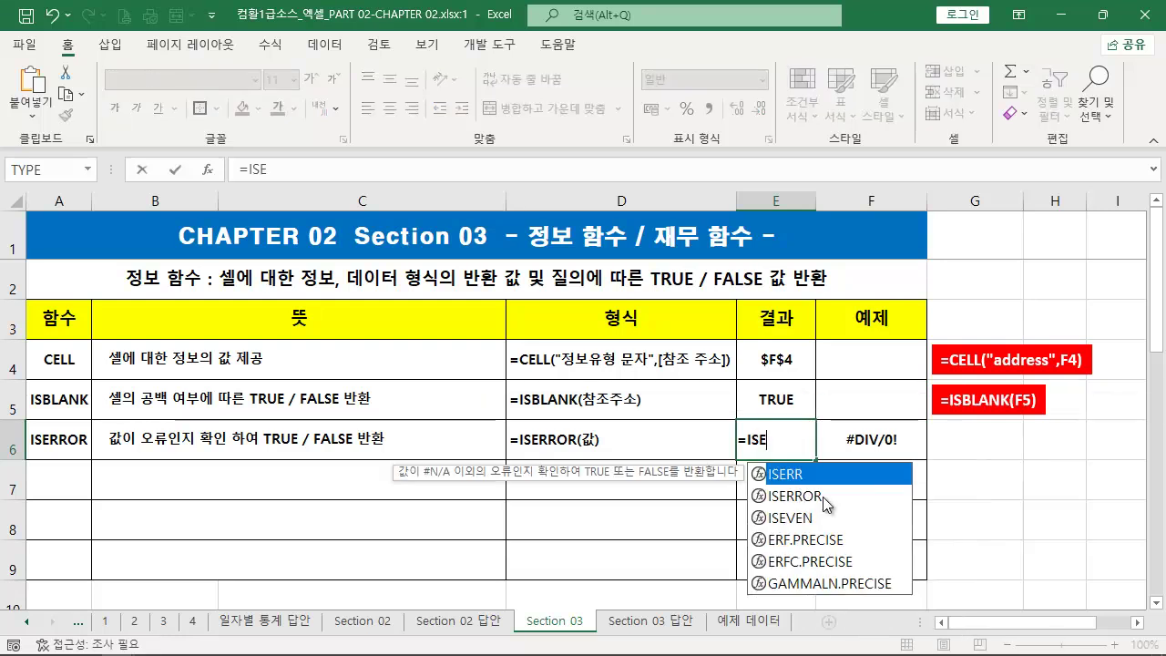
pyautogui.doubleClick(823, 496)
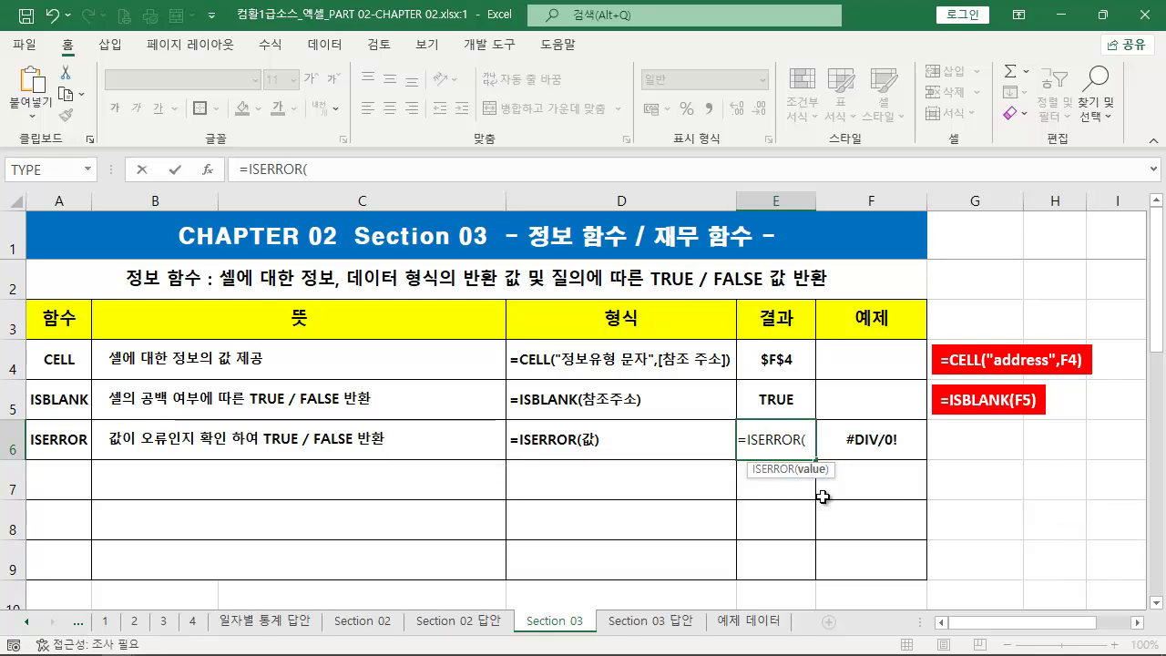
pyautogui.press('Right')
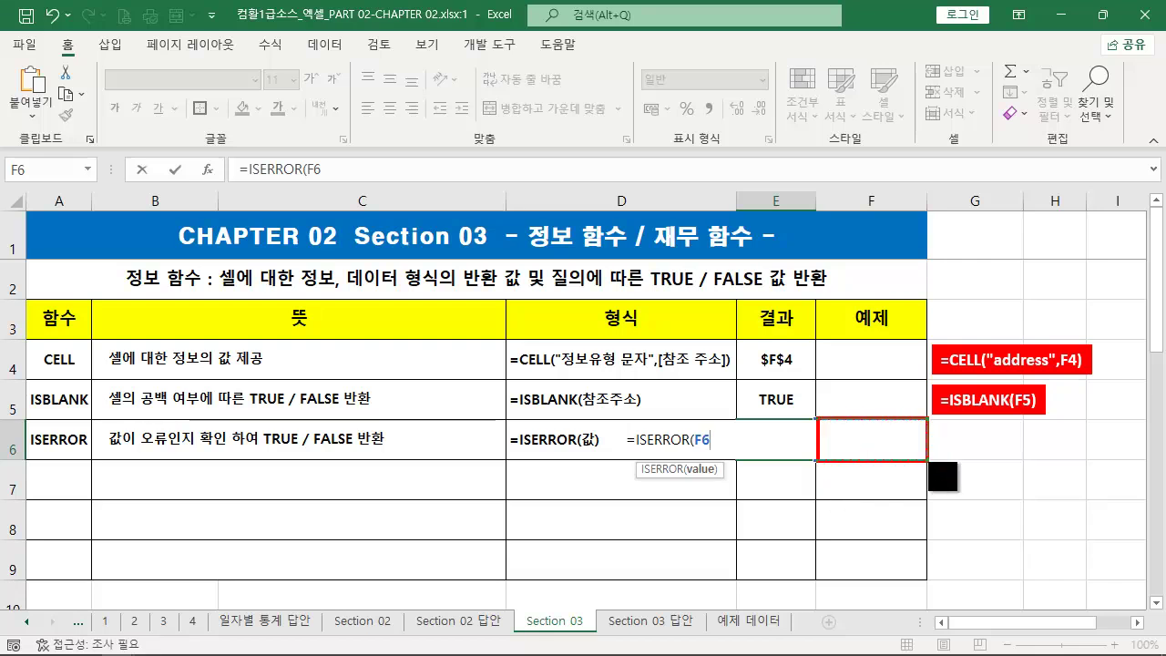
pyautogui.moveTo(616, 447); pyautogui.dragTo(742, 447)
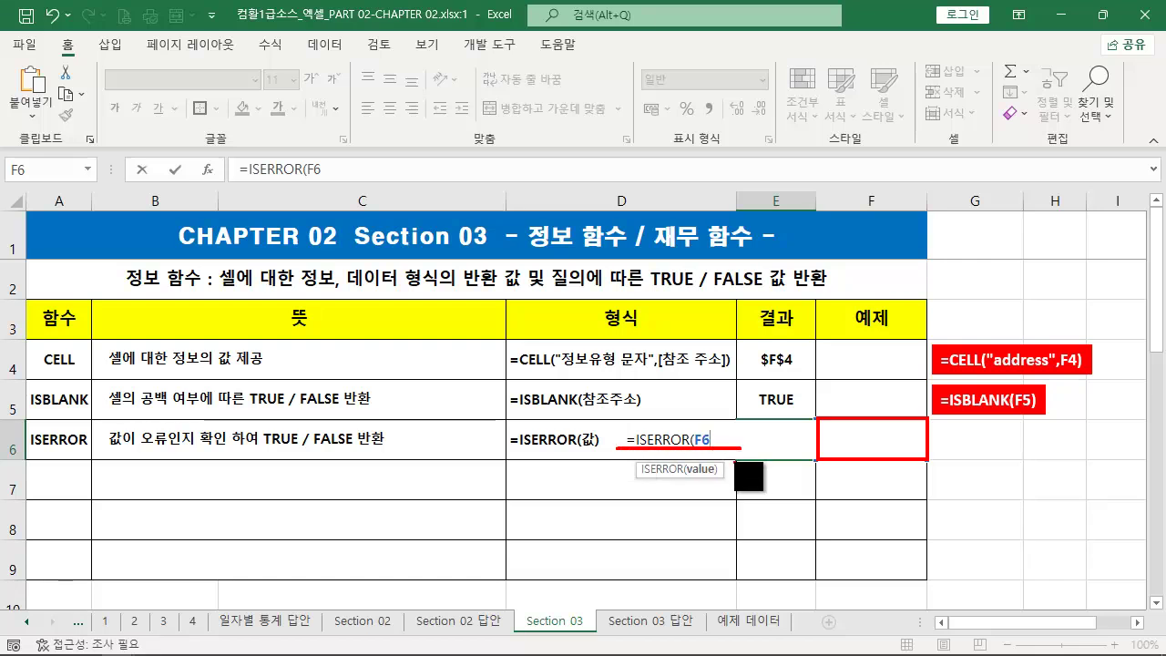
pyautogui.press('Escape')
pyautogui.write(')')
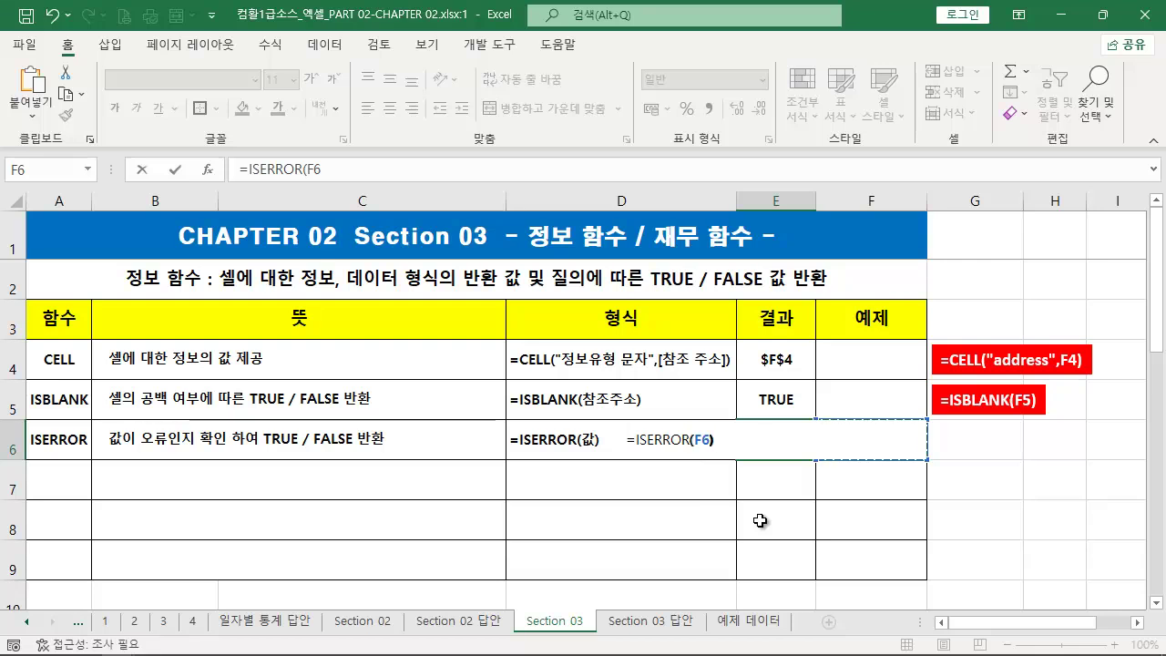
pyautogui.hotkey('ctrl', 'Return')
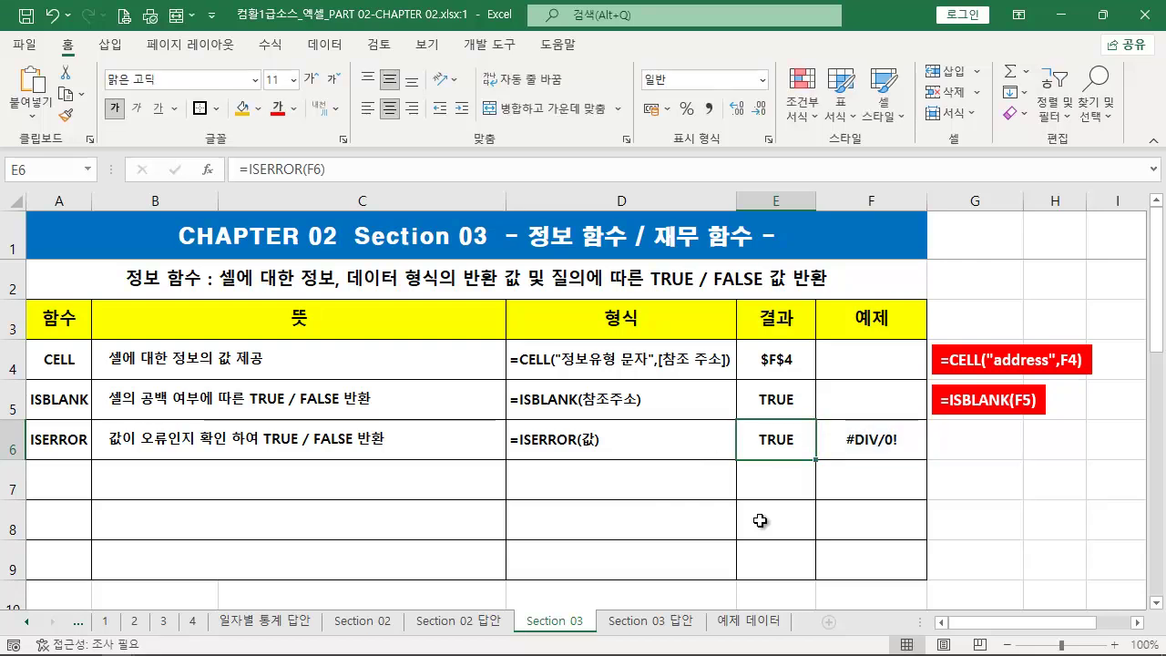
# Copy the formula text from E6 and duplicate the red label beside row 6 with the text =ISERROR(F6).
pyautogui.moveTo(356, 170); pyautogui.dragTo(158, 167)
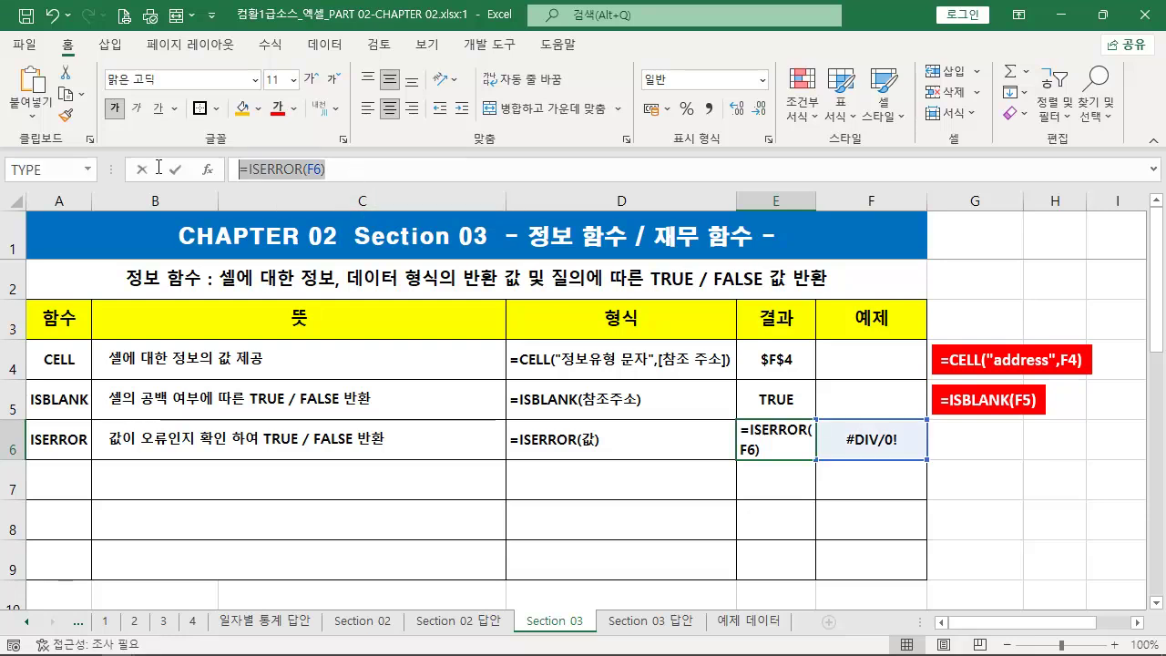
pyautogui.press('Escape')
pyautogui.click(998, 388)
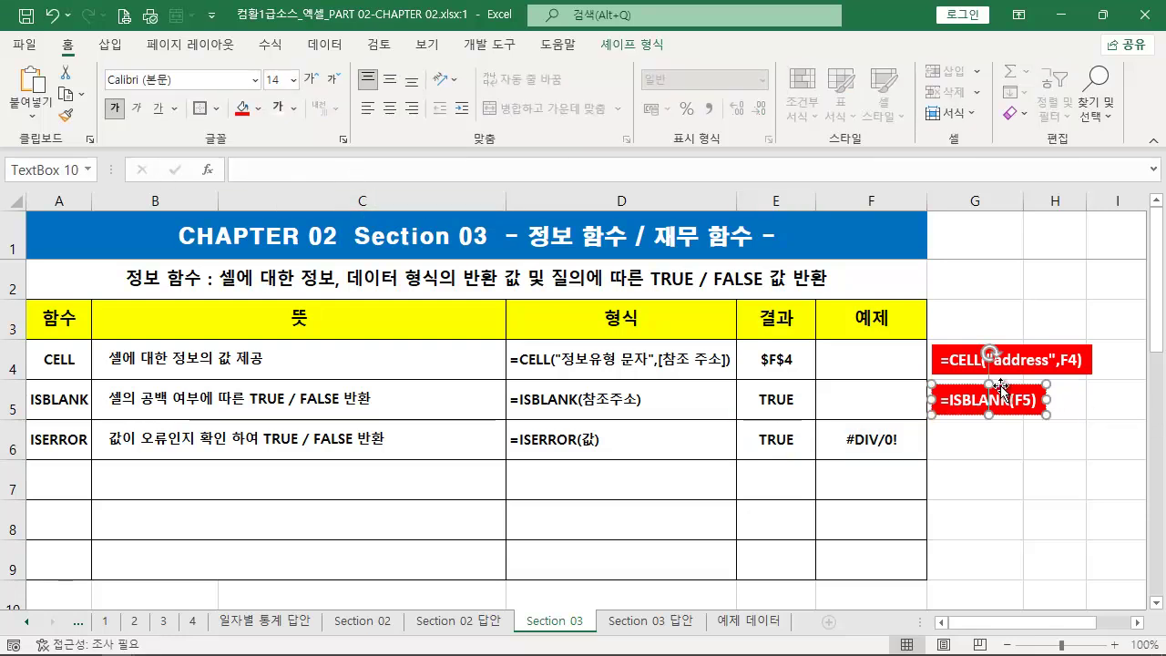
pyautogui.moveTo(998, 387); pyautogui.dragTo(718, 418)
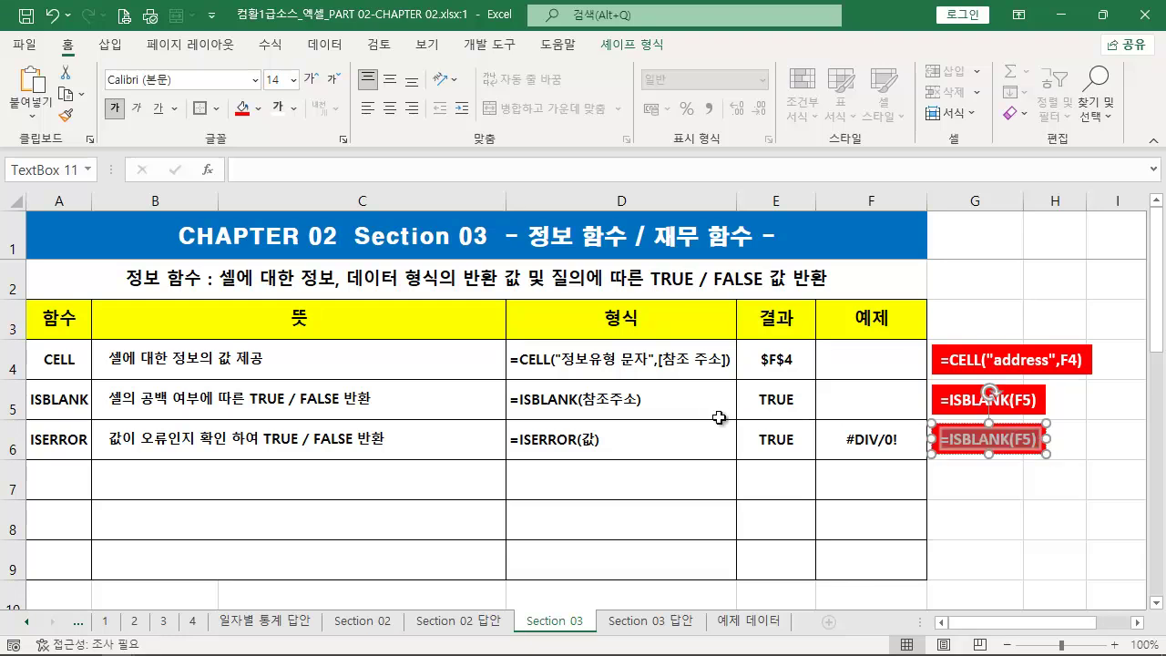
pyautogui.write('=ISERROR(F6)')
# Enter ISEVEN as the next function name in A7.
pyautogui.click(47, 471)
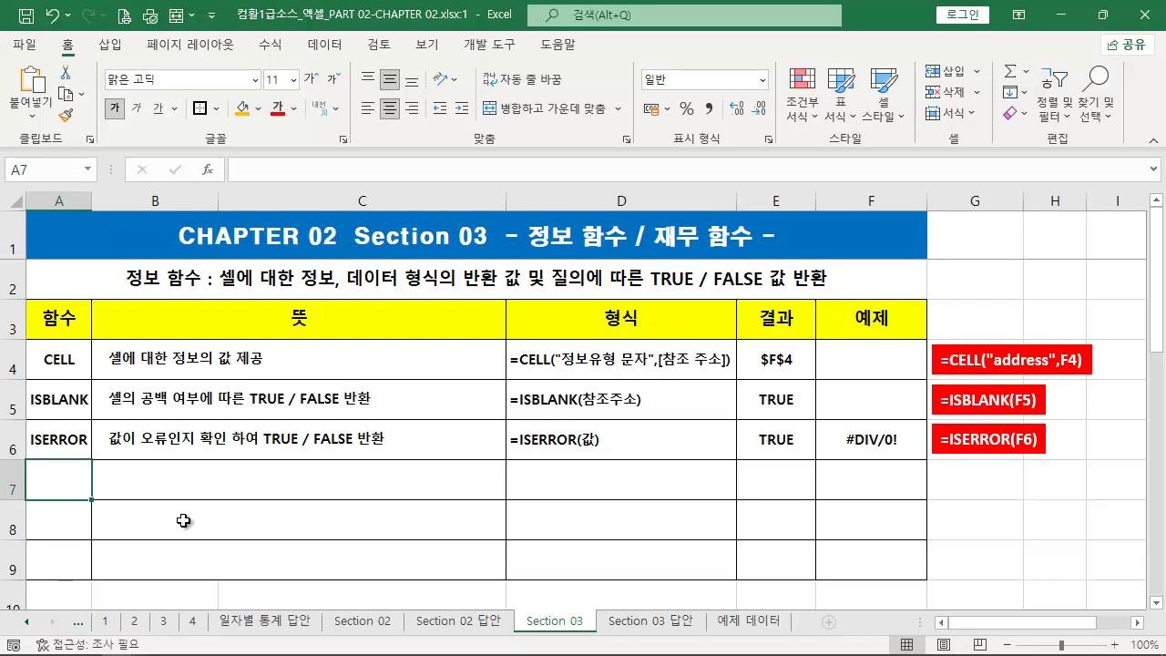
pyautogui.write('IS')
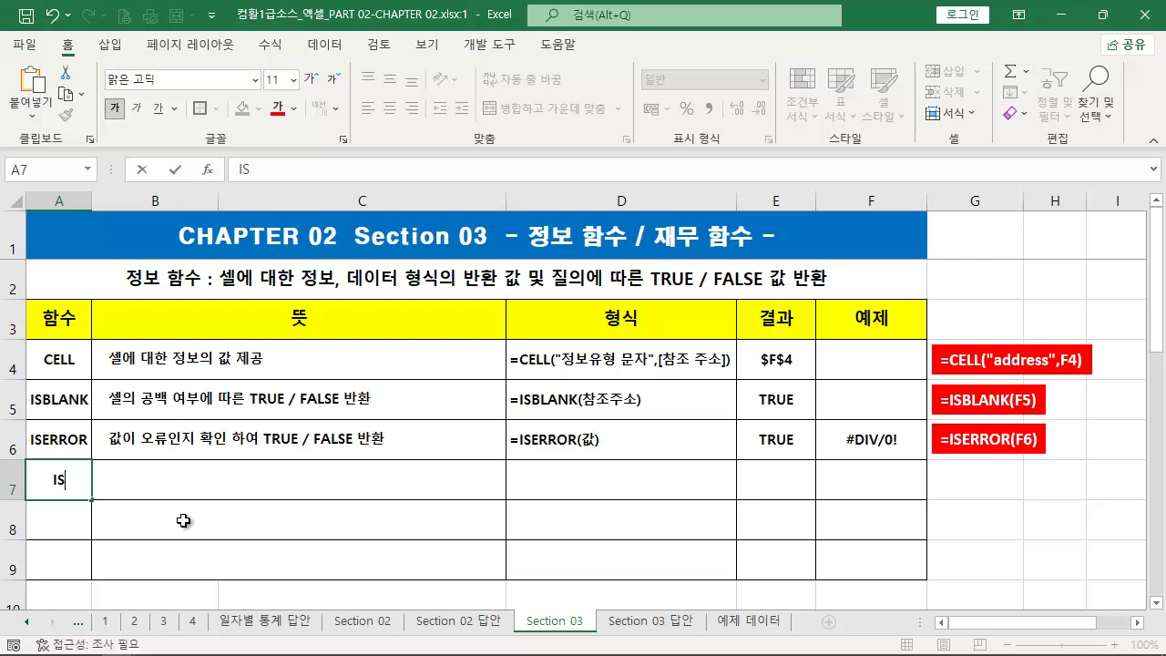
pyautogui.press('Escape')
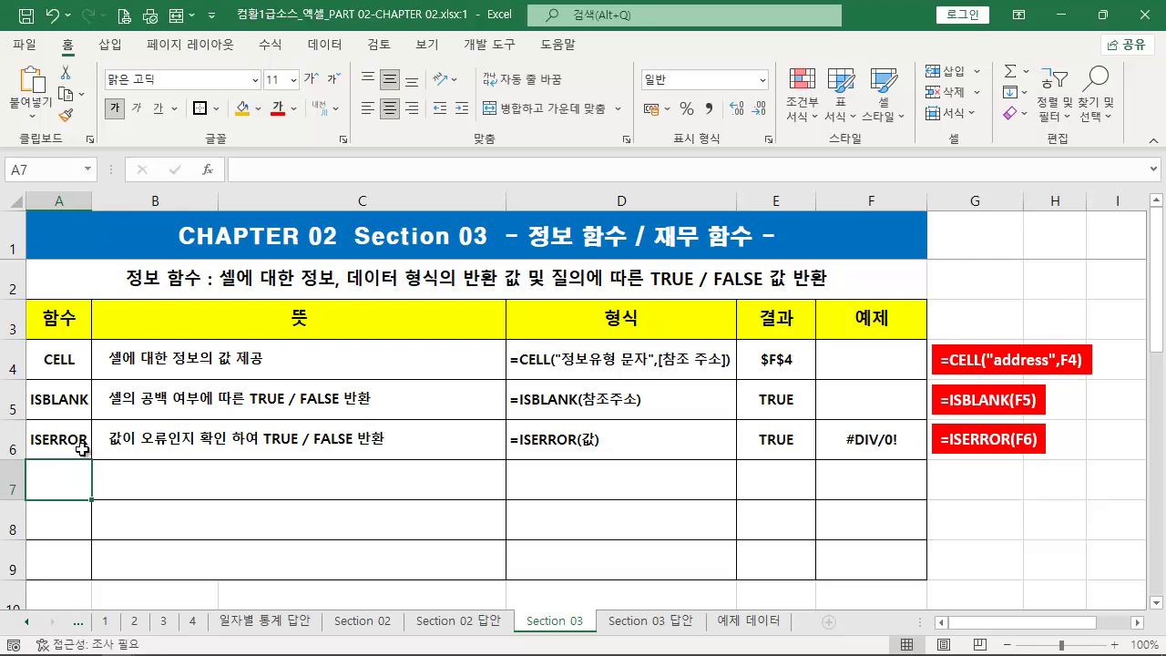
pyautogui.moveTo(24, 425)
pyautogui.mouseDown()
pyautogui.moveTo(120, 462)
pyautogui.moveTo(92, 455)
pyautogui.mouseUp()
pyautogui.write('ISEVEN')
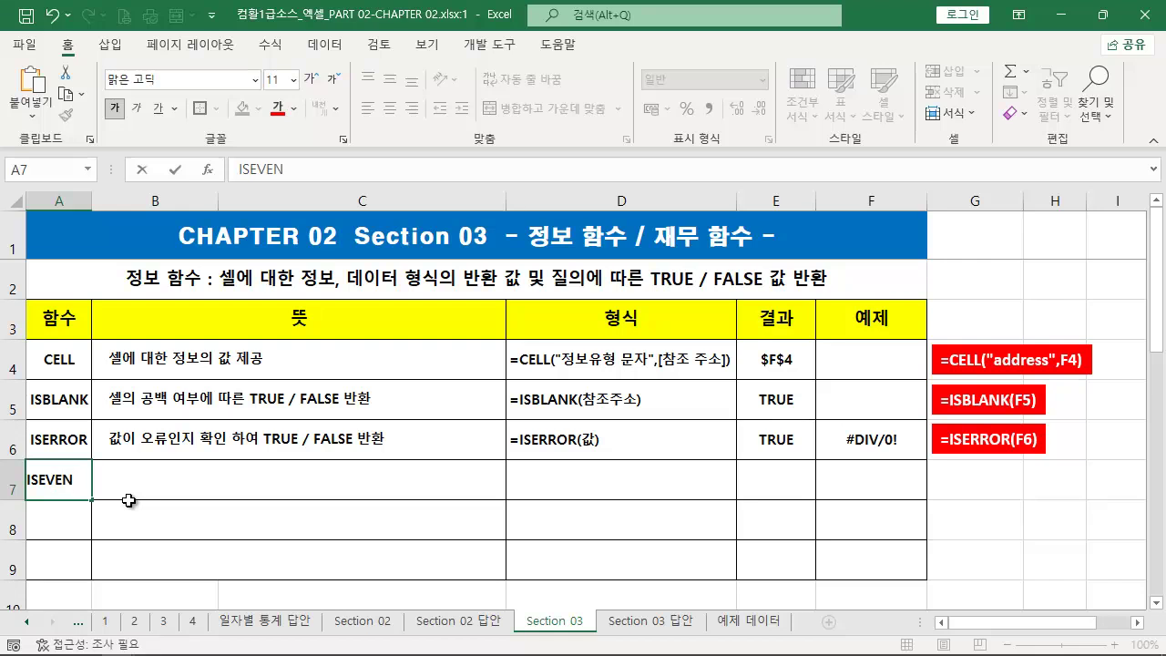
pyautogui.press('Tab')
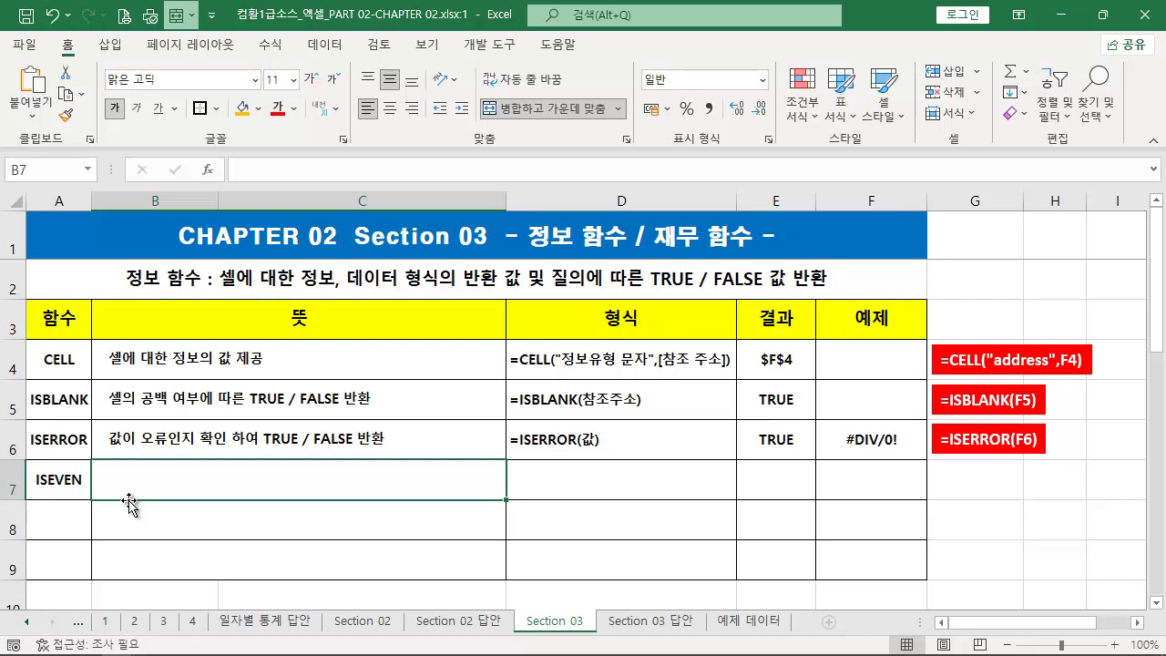
# Enter the ISEVEN meaning "숫자의 값이 짝수 일 때 TRUE 반환 홀수 일 때 FALSE 반환" in B7.
pyautogui.write('숫자의 ㄱ')
pyautogui.write('값이 짝수 ')
pyautogui.write('일')
pyautogui.write(' 때 TRU')
pyautogui.write('E 반화')
pyautogui.write('ㄴ 홀수 ')
pyautogui.write('일 때 ')
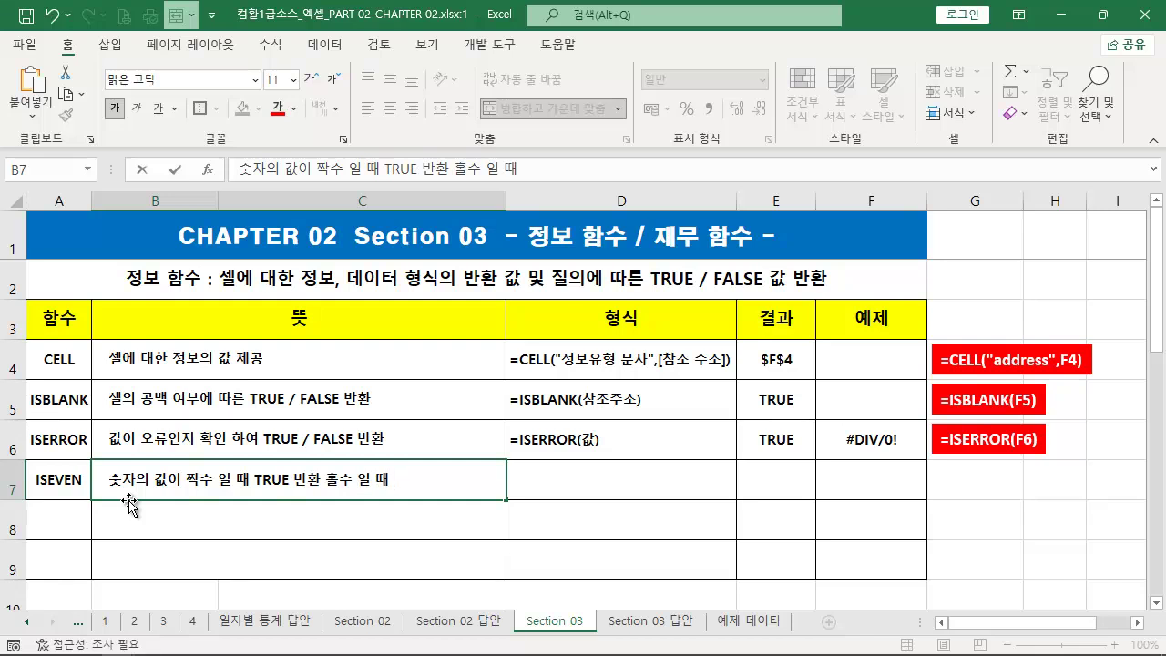
pyautogui.write('FALSE 반환')
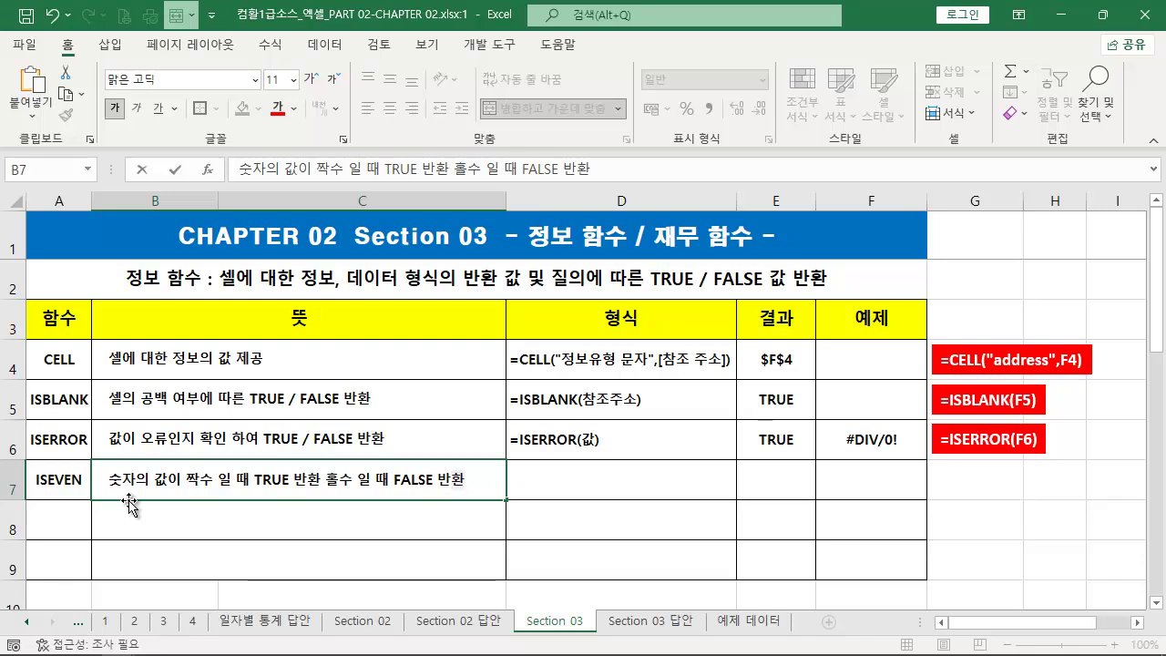
pyautogui.press('Tab')
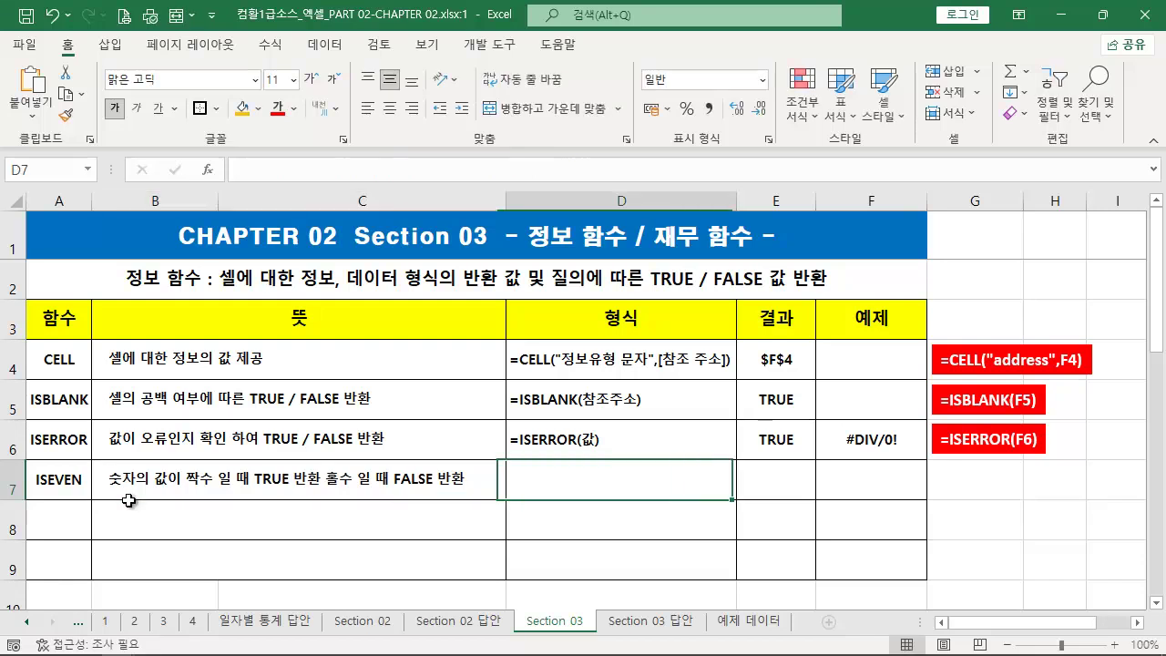
# Enter the ISEVEN syntax =ISEVEN(숫자) as plain text in the format cell D7.
pyautogui.write('=')
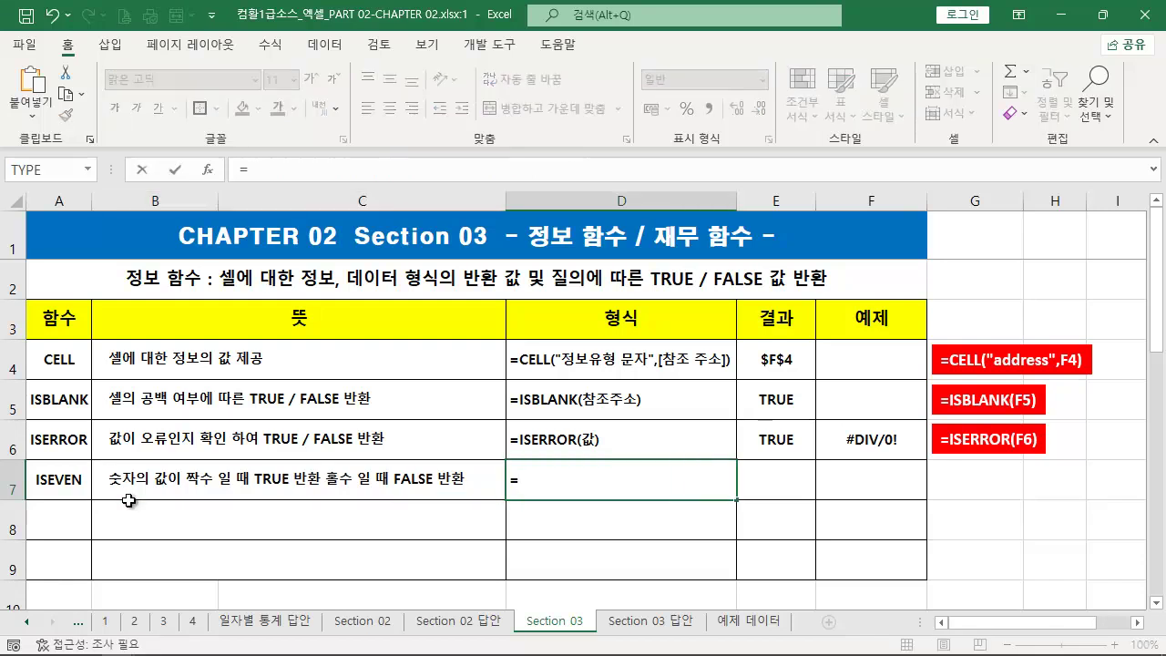
pyautogui.write('ISEVE')
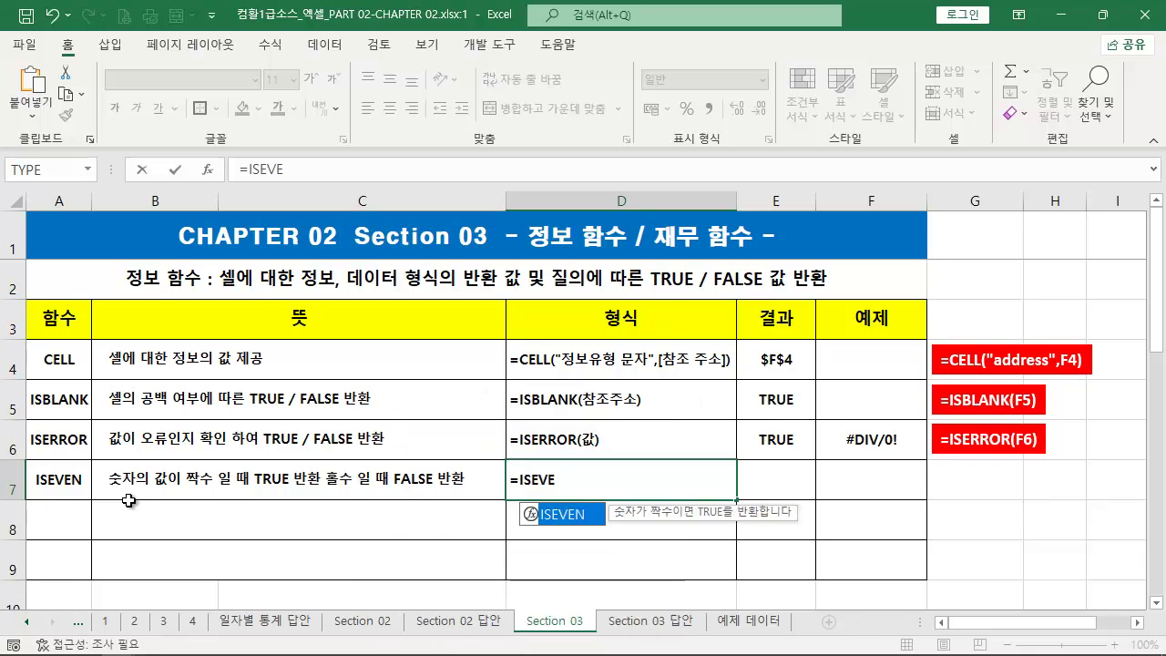
pyautogui.press('Tab')
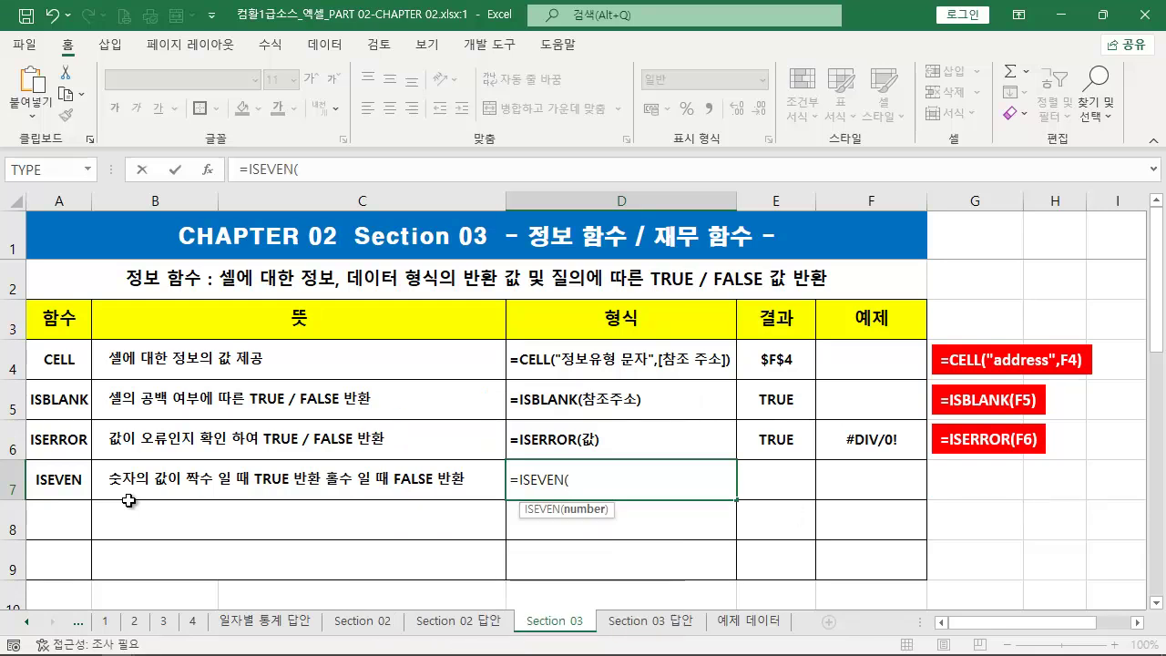
pyautogui.write('숫자)')
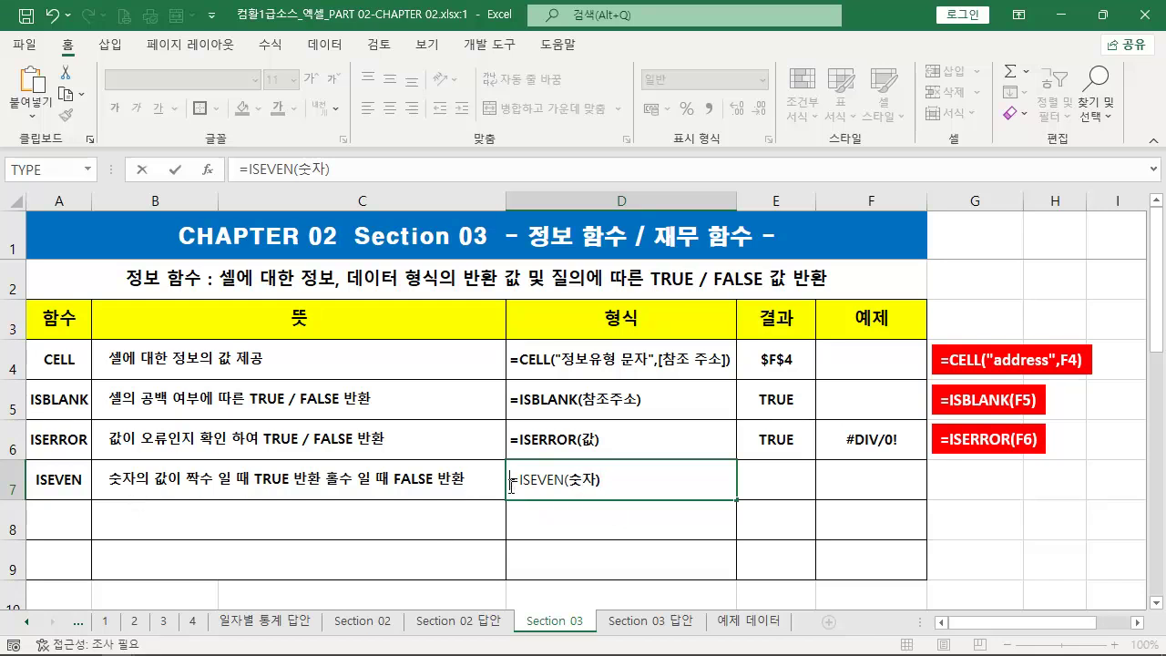
# Enter the formula =ISEVEN(4) in the ISEVEN result cell E7.
pyautogui.click(785, 483)
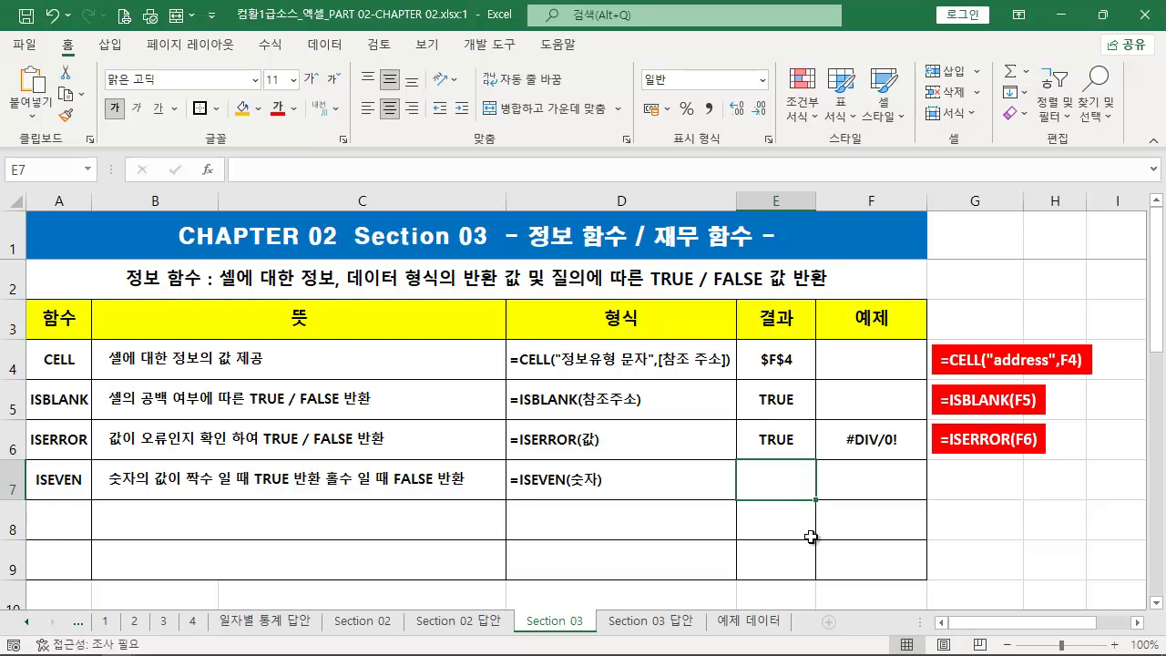
pyautogui.write('=')
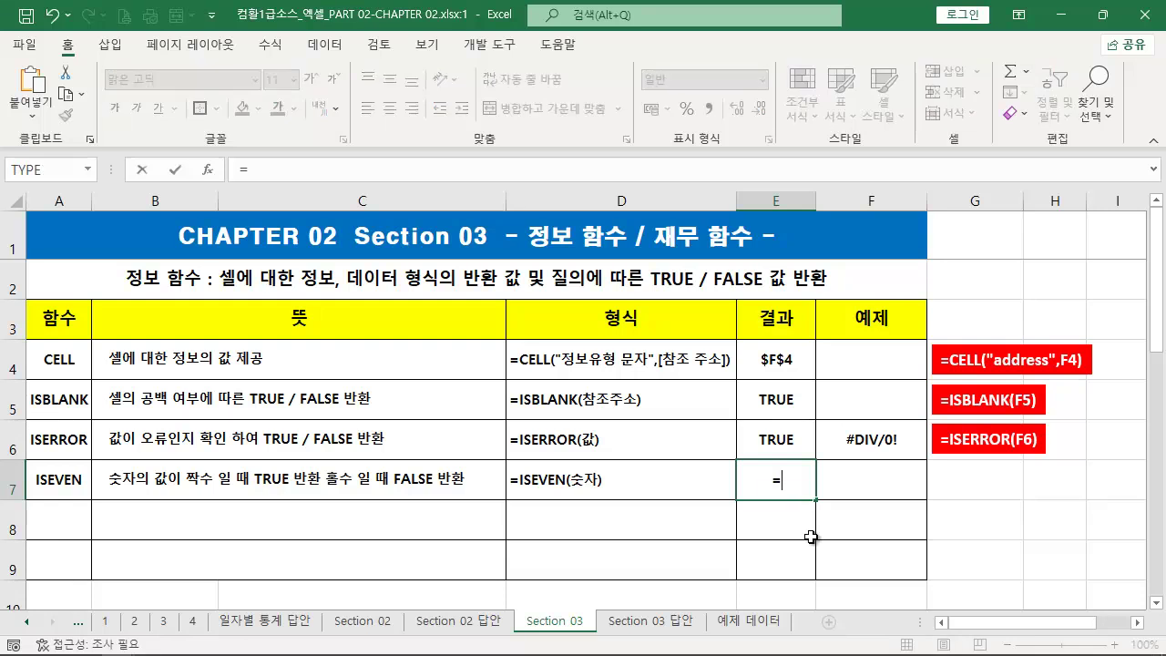
pyautogui.write('ISEV')
pyautogui.press('Tab')
pyautogui.write('4')
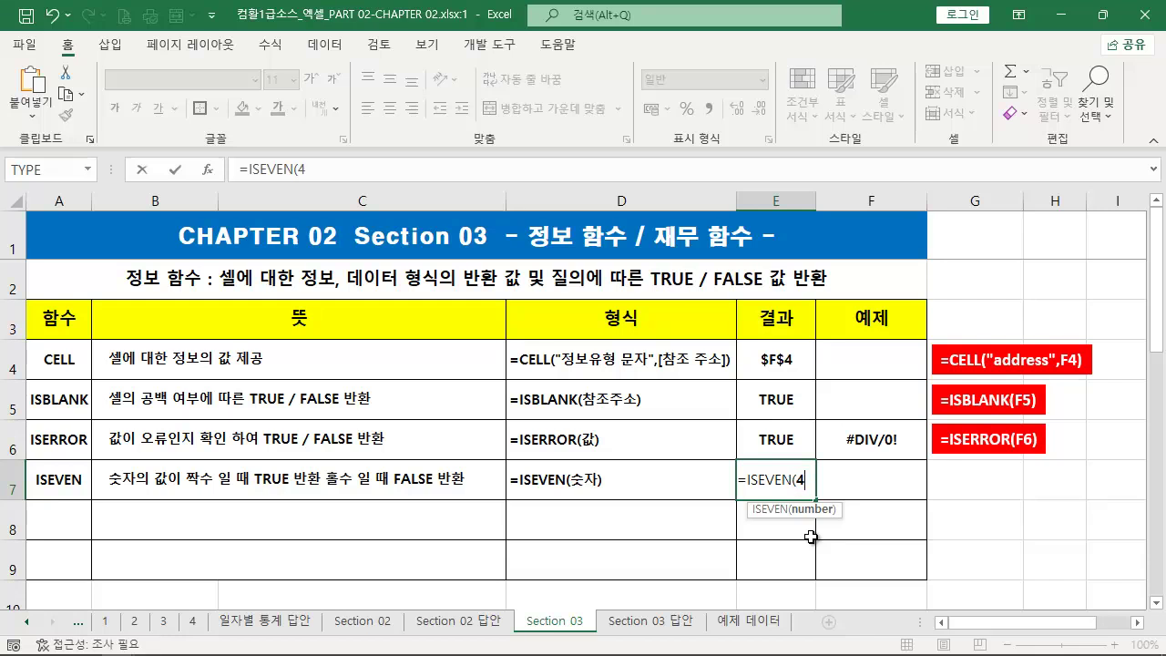
pyautogui.write(')')
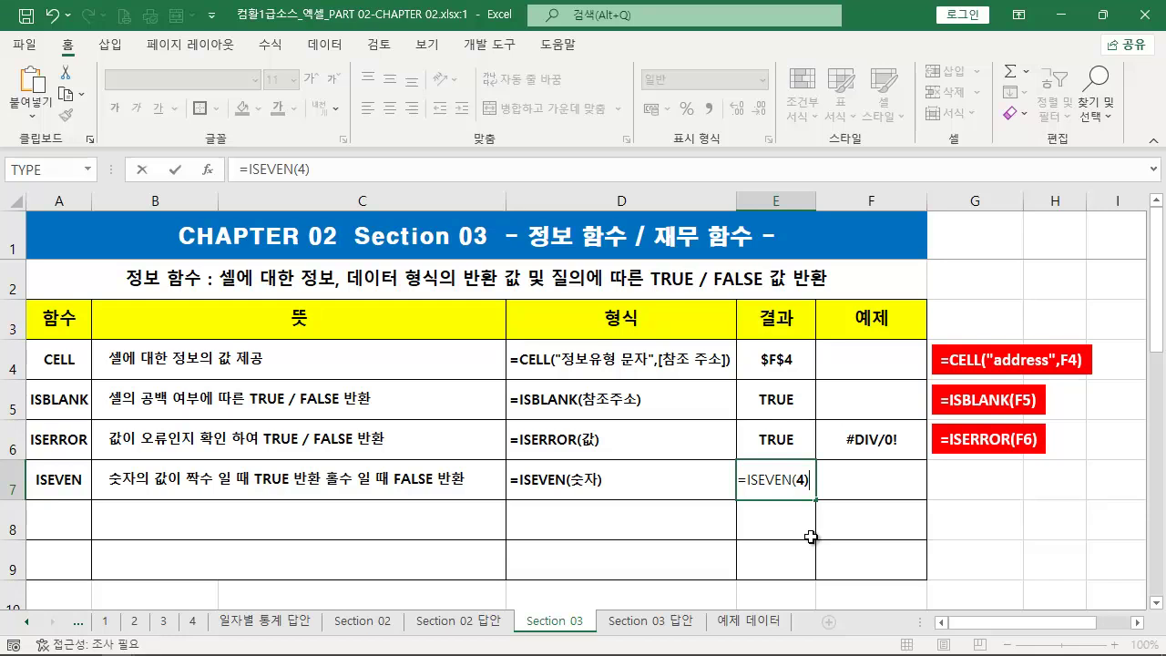
pyautogui.hotkey('ctrl', 'Return')
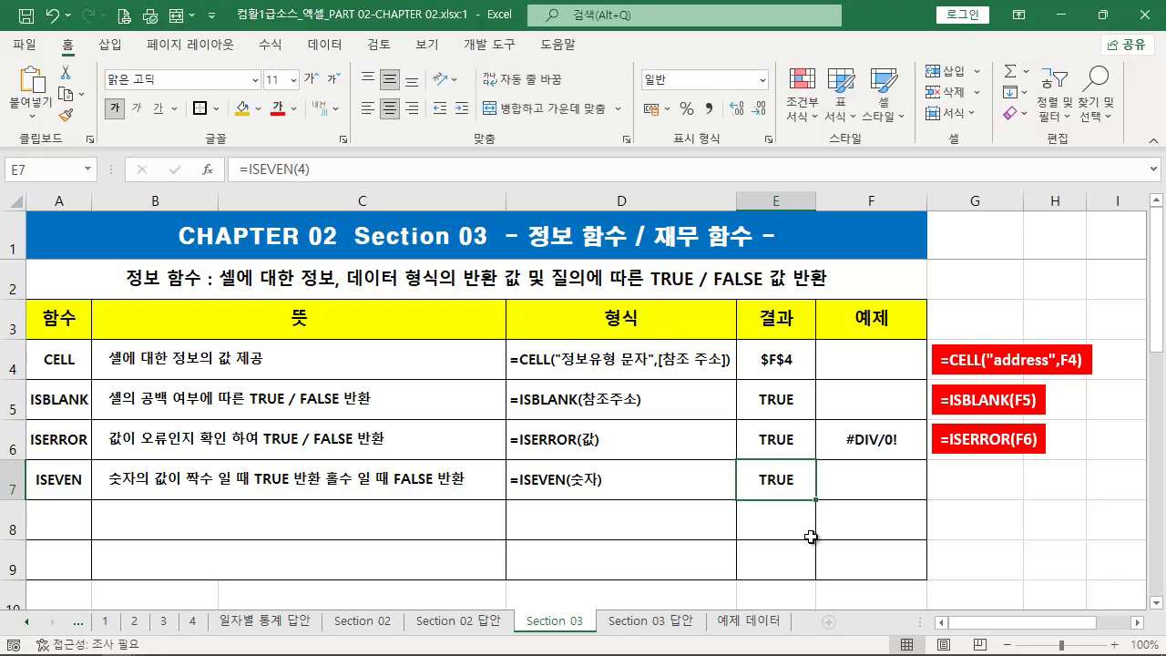
# Try the ISEVEN formula in E7 with 5 as its argument, and undo that change.
pyautogui.doubleClick(783, 480)
pyautogui.click(805, 480)
pyautogui.press('BackSpace')
pyautogui.write('5')
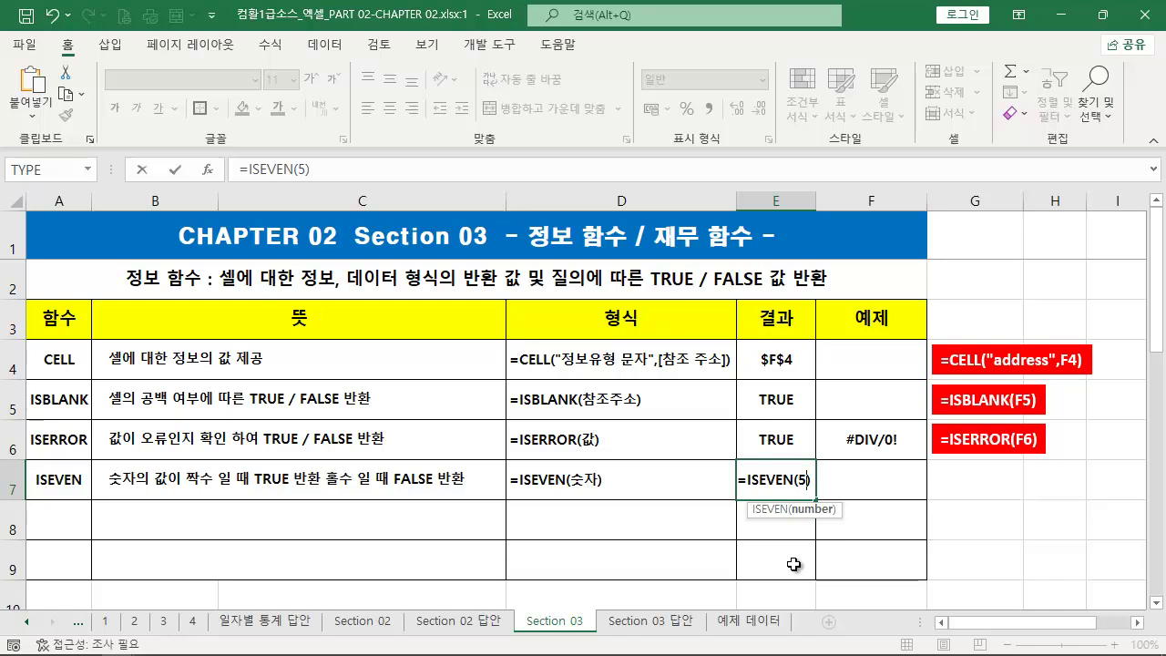
pyautogui.press('Return')
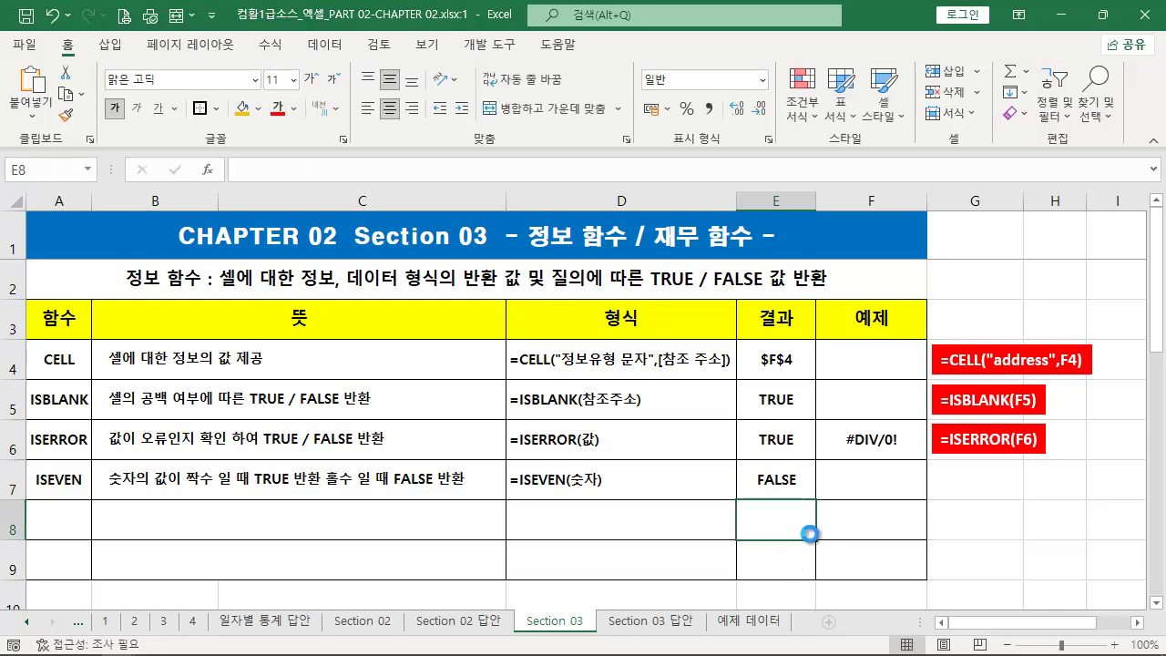
pyautogui.hotkey('ctrl', 'z')
# Copy the formula text from E7 and duplicate the red label beside row 7 with the text =ISEVEN(4).
pyautogui.click(320, 169)
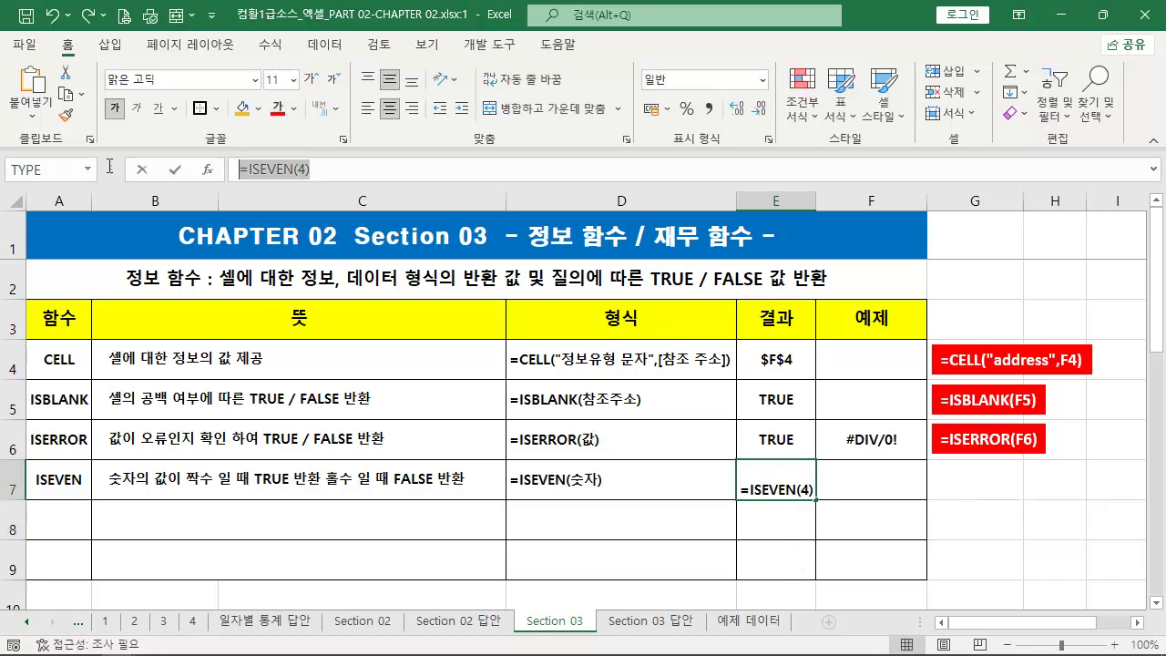
pyautogui.press('Escape')
pyautogui.click(998, 432)
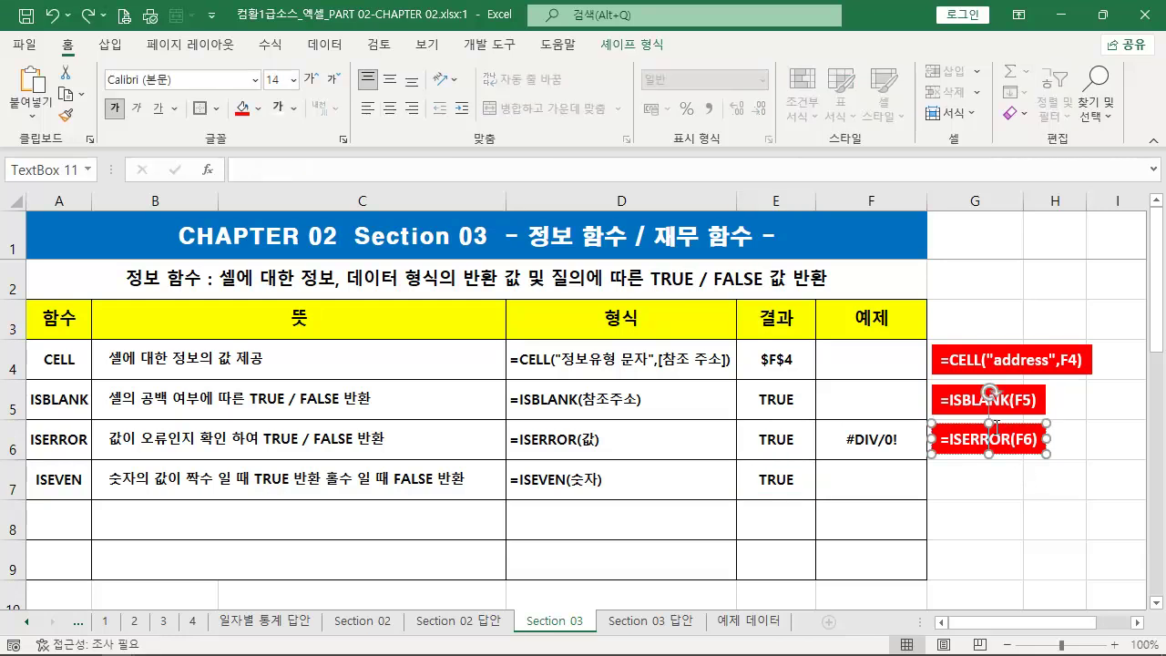
pyautogui.moveTo(999, 434); pyautogui.dragTo(998, 463)
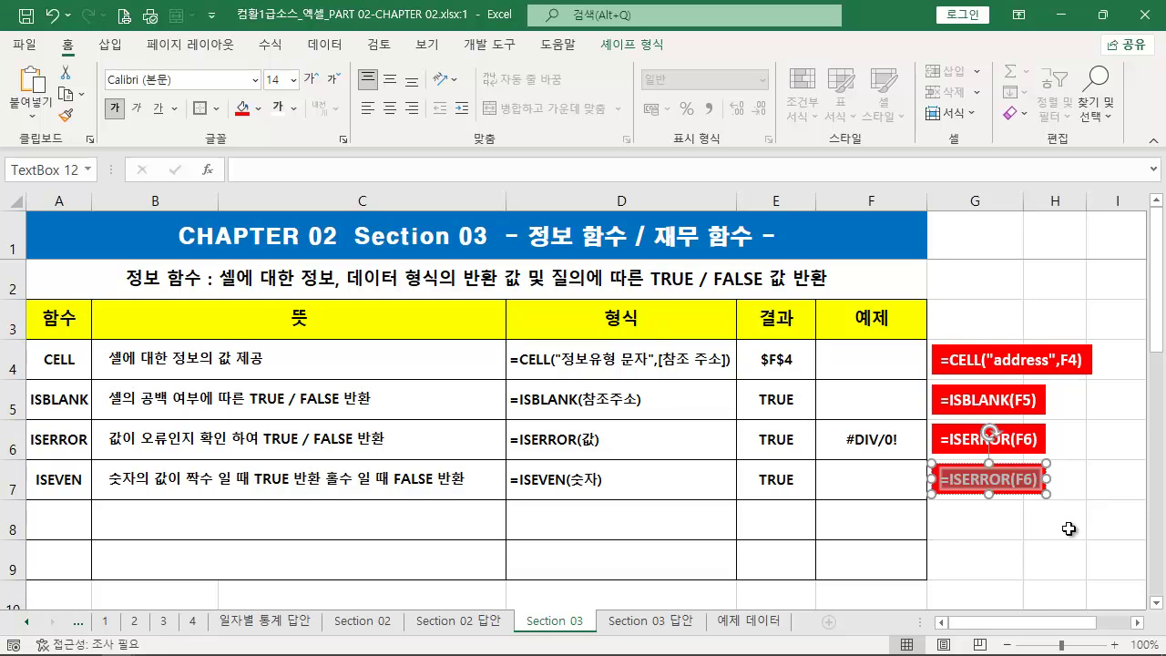
pyautogui.write('=ISEVEN(4)')
# Enter ISODD as the next function name in A8.
pyautogui.click(80, 539)
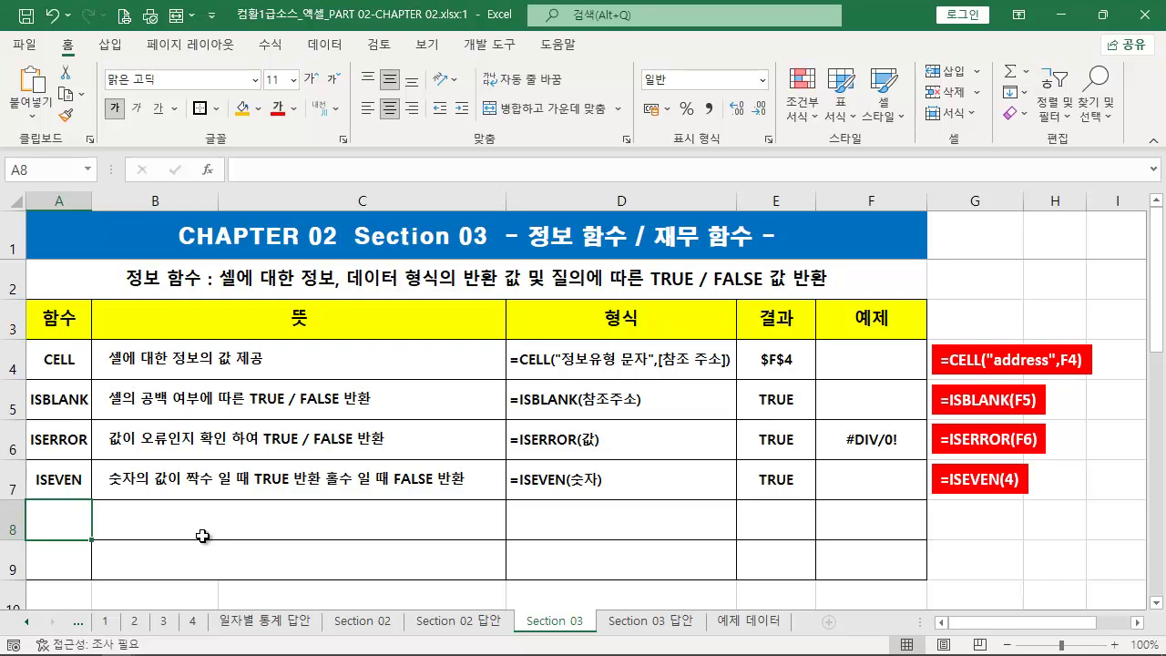
pyautogui.write('ISODD')
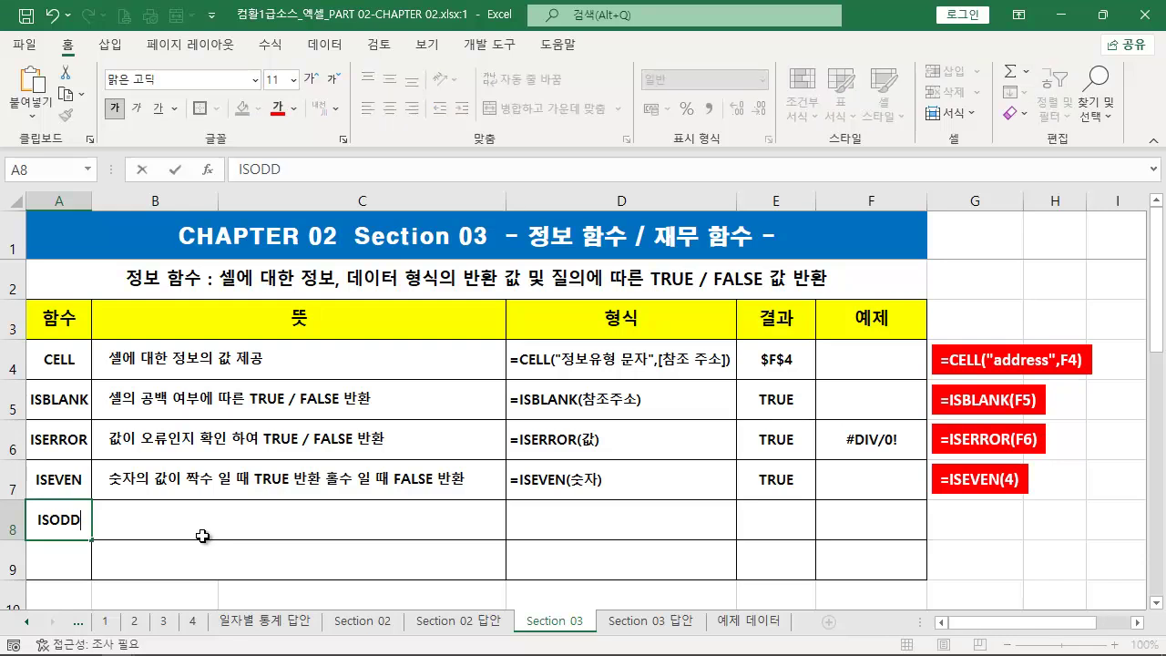
pyautogui.click(202, 535)
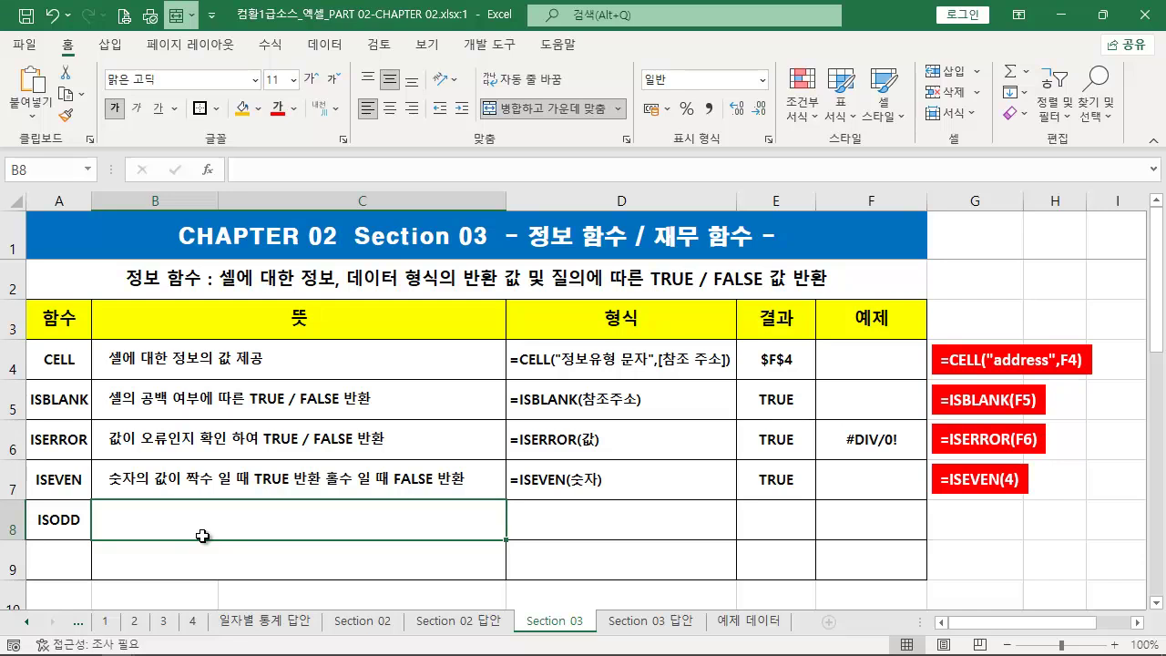
# Copy the ISEVEN meaning from B7 into the ISODD meaning cell B8.
pyautogui.click(243, 486)
pyautogui.hotkey('ctrl', 'c')
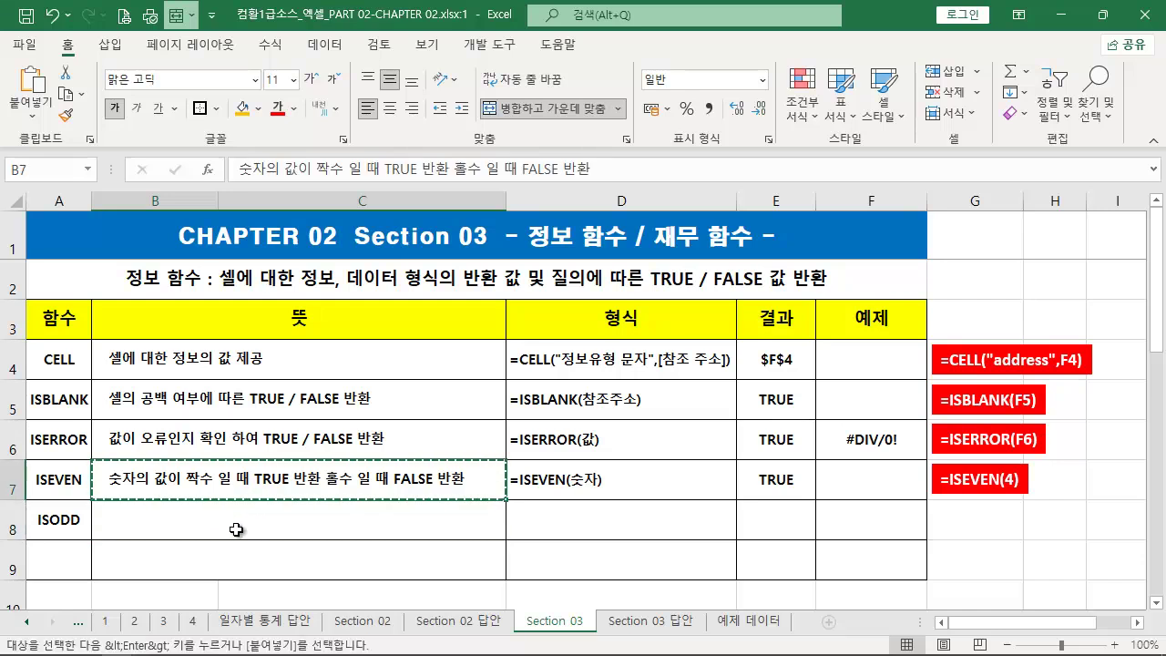
pyautogui.click(237, 528)
pyautogui.hotkey('ctrl', 'v')
pyautogui.press('Escape')
# Edit the meaning in B8 to read "숫자의 값이 홀수 일 때 TRUE 반환 짝수 일 때 FALSE 반환".
pyautogui.doubleClick(187, 521)
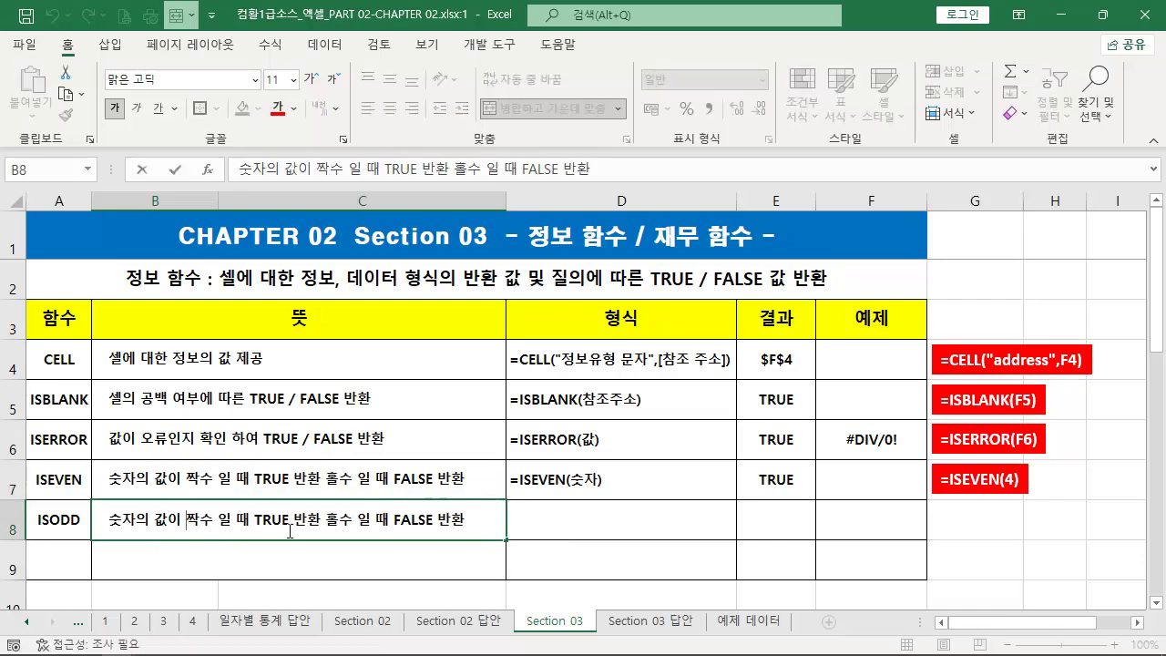
pyautogui.press('Delete')
pyautogui.press('Delete')
pyautogui.write('홀수')
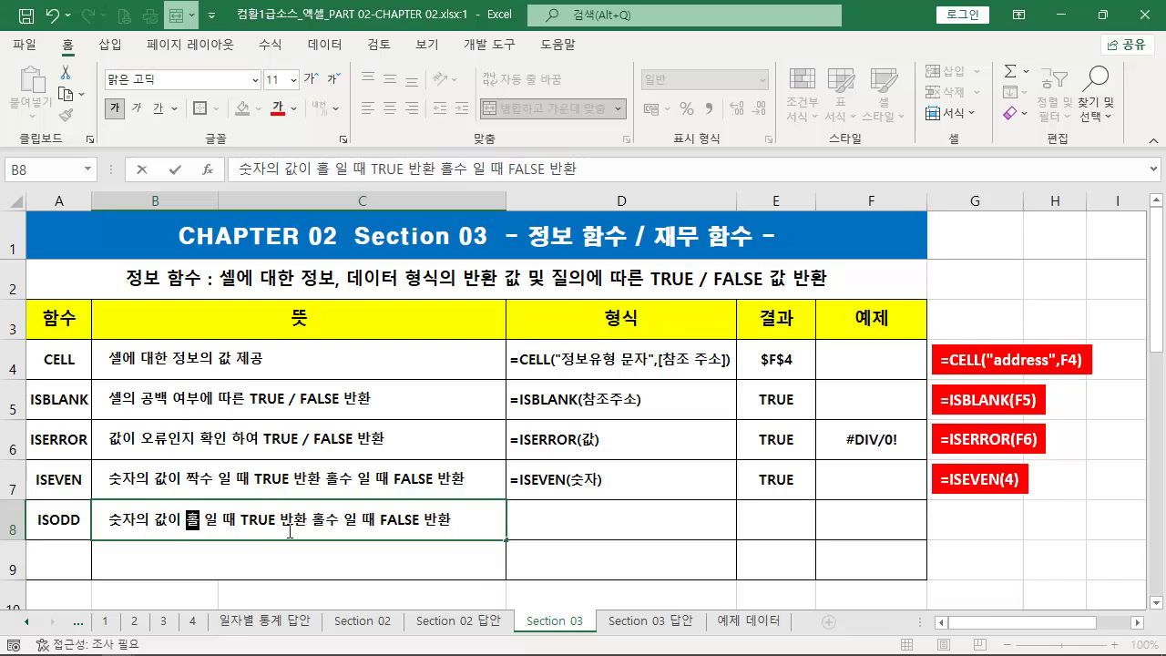
pyautogui.press('BackSpace')
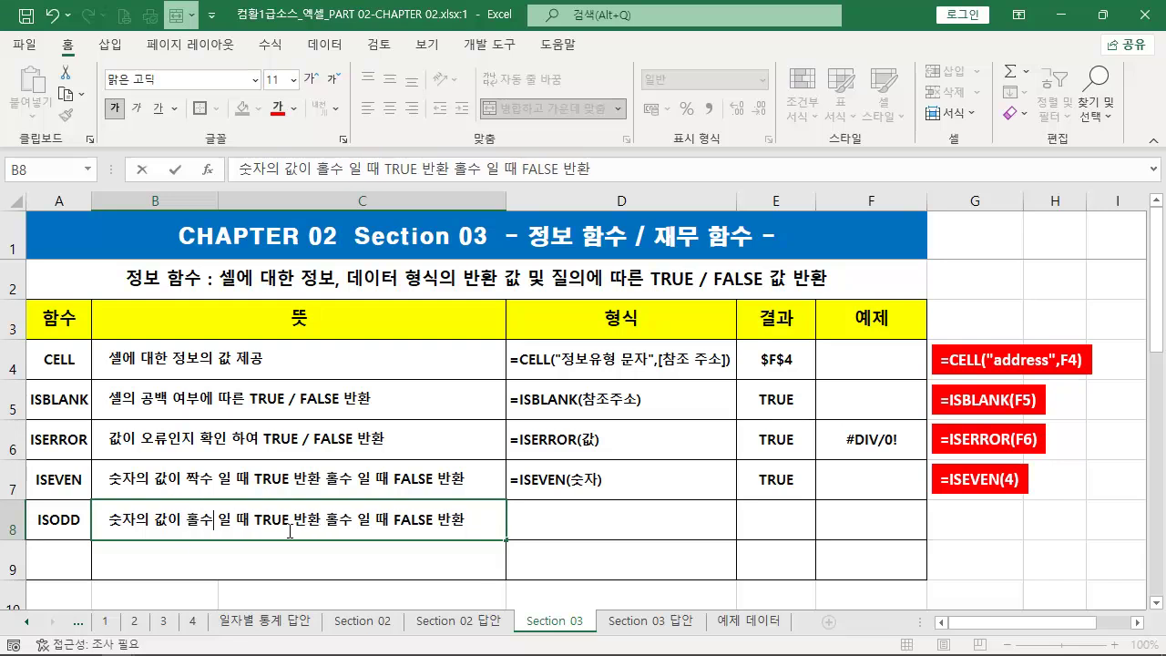
pyautogui.doubleClick(338, 519)
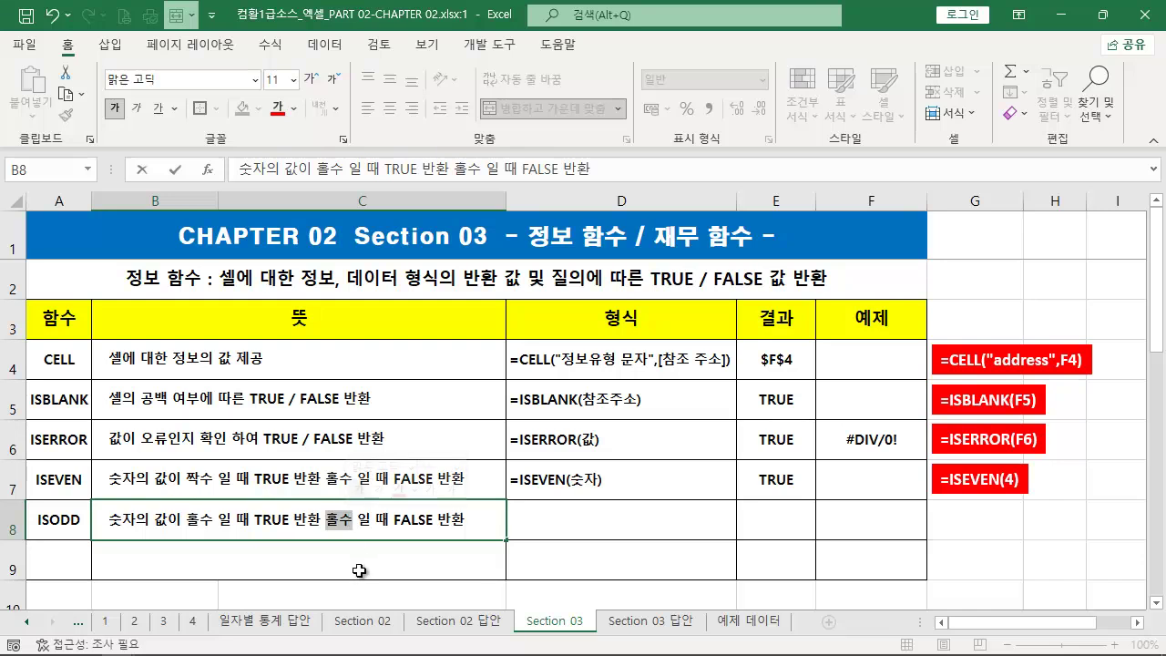
pyautogui.write('ㅉ')
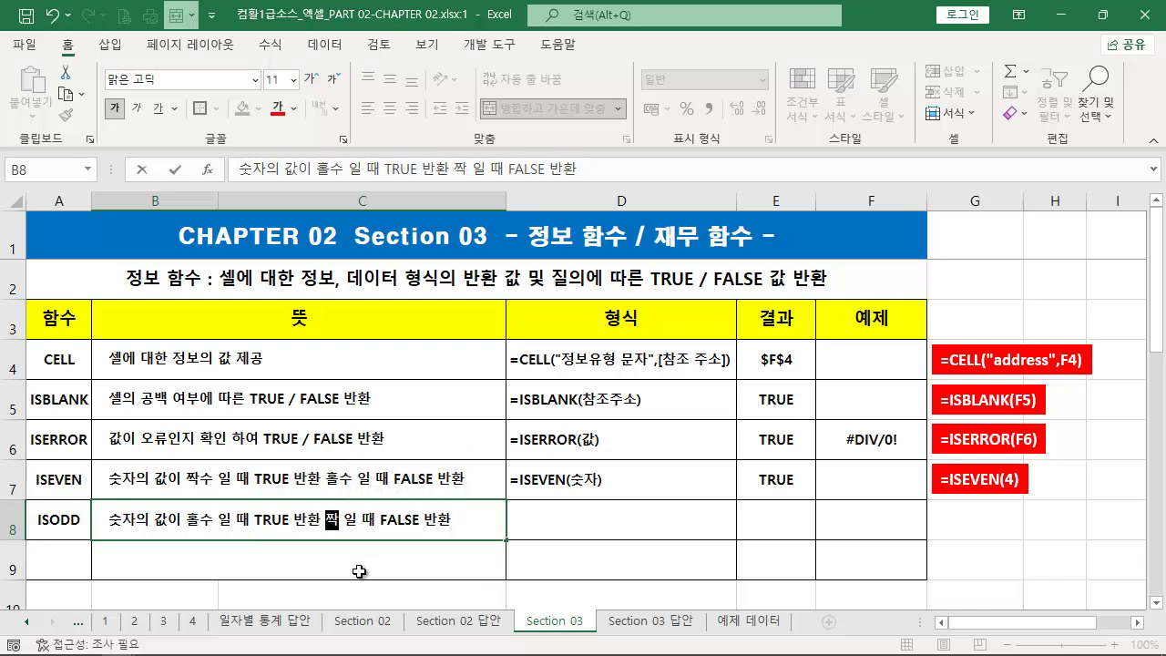
pyautogui.write('수')
pyautogui.press('Tab')
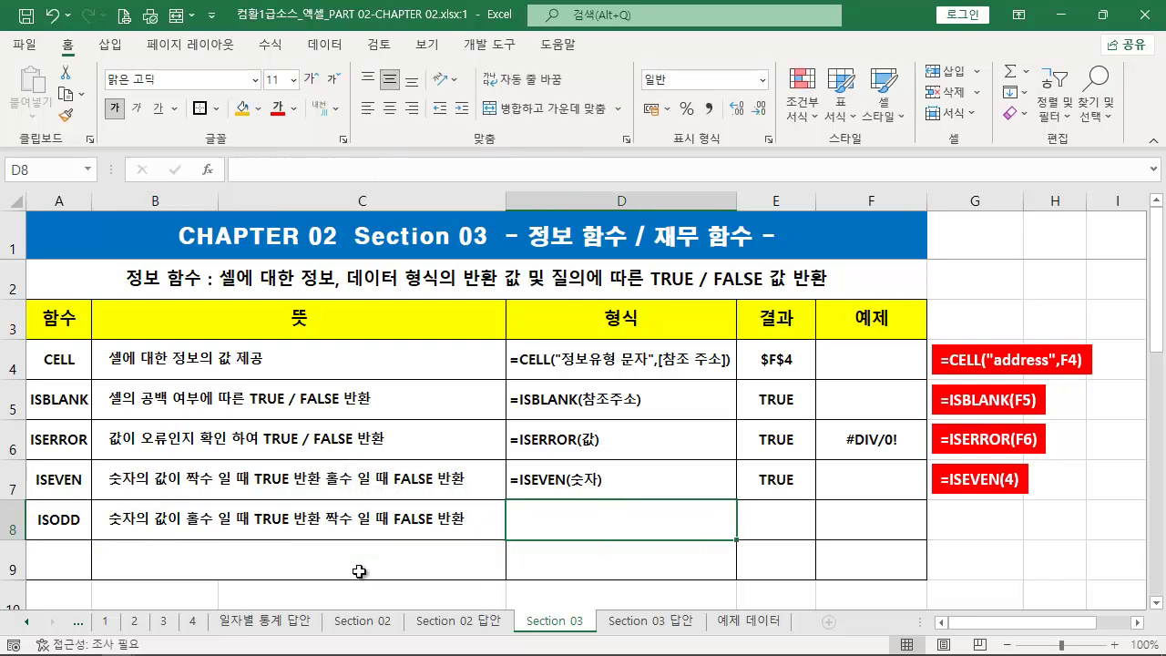
# Enter the ISODD syntax =ISODD(숫자) as plain text in the format cell D8.
pyautogui.write('=')
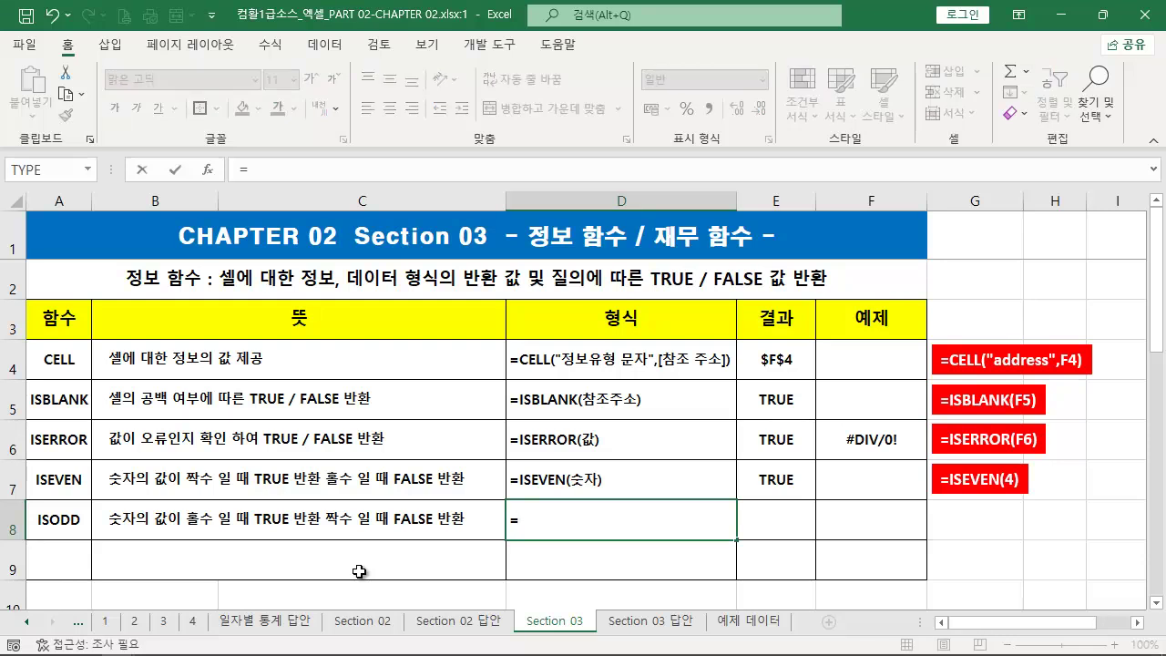
pyautogui.write('IS')
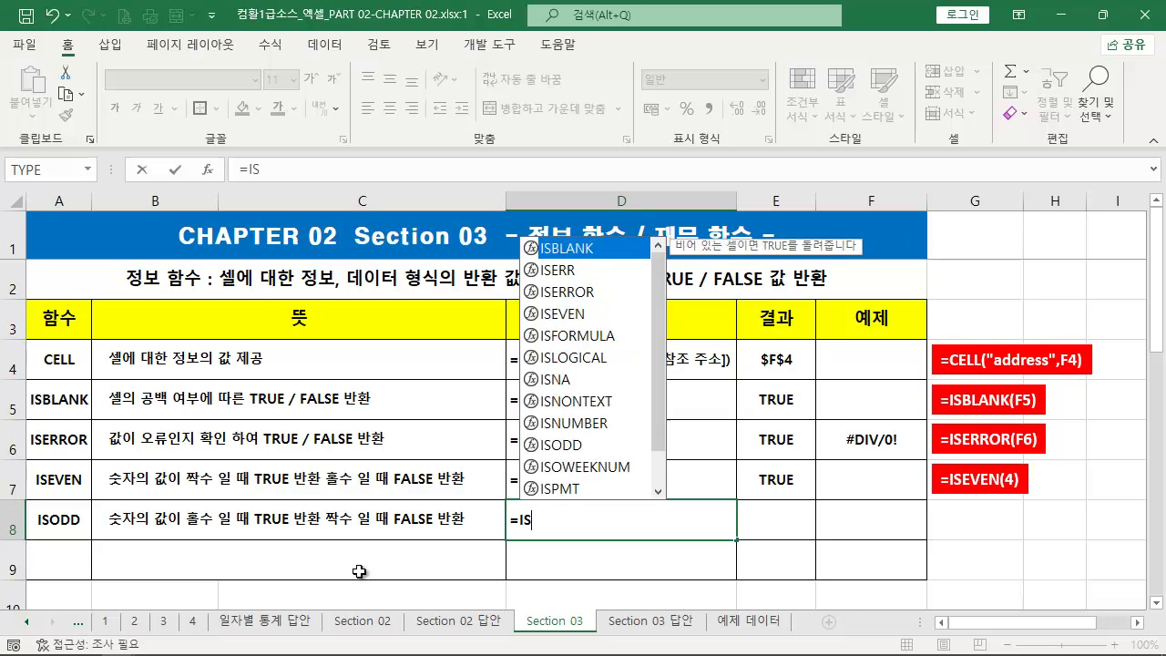
pyautogui.write('ODD(')
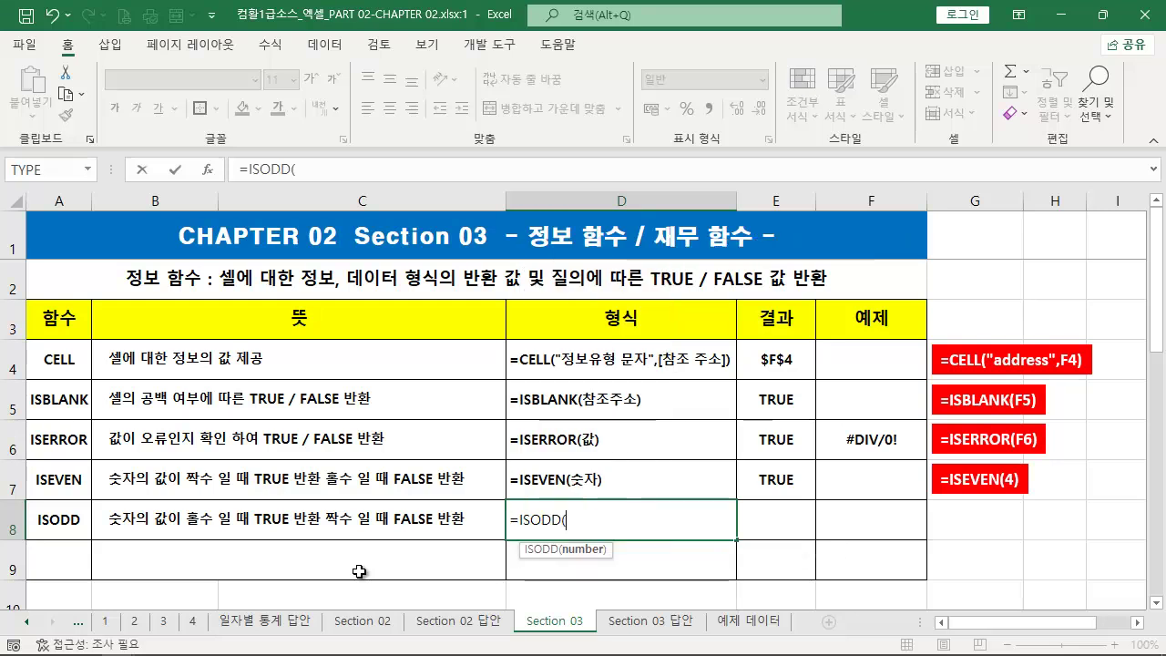
pyautogui.write('3')
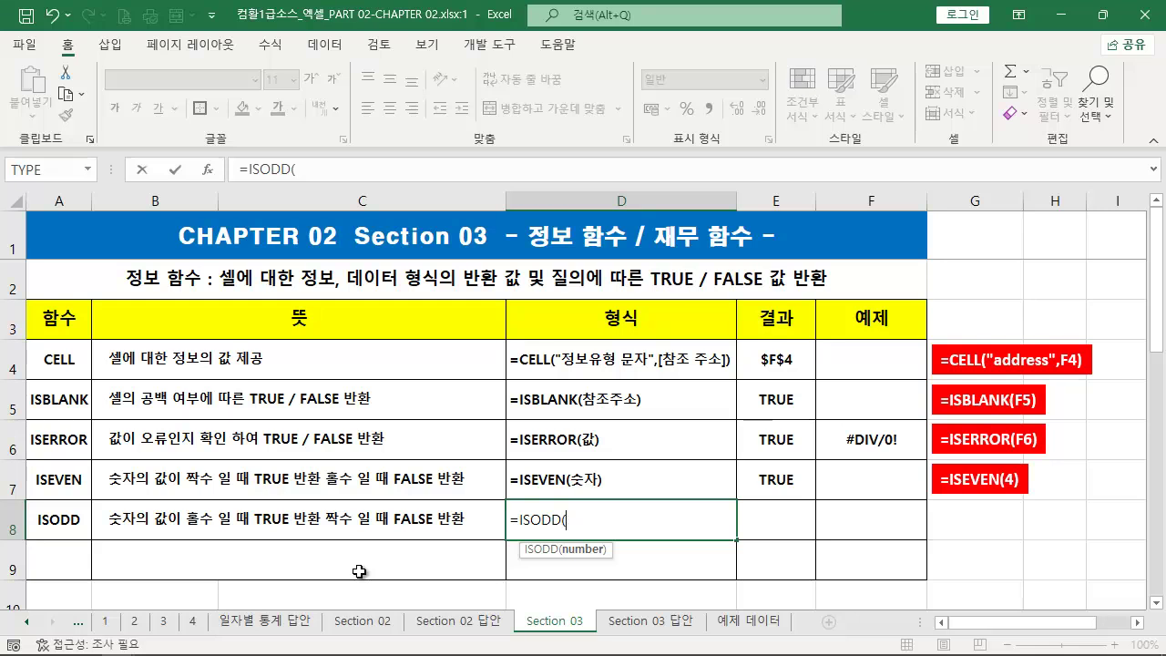
pyautogui.write('숫자)')
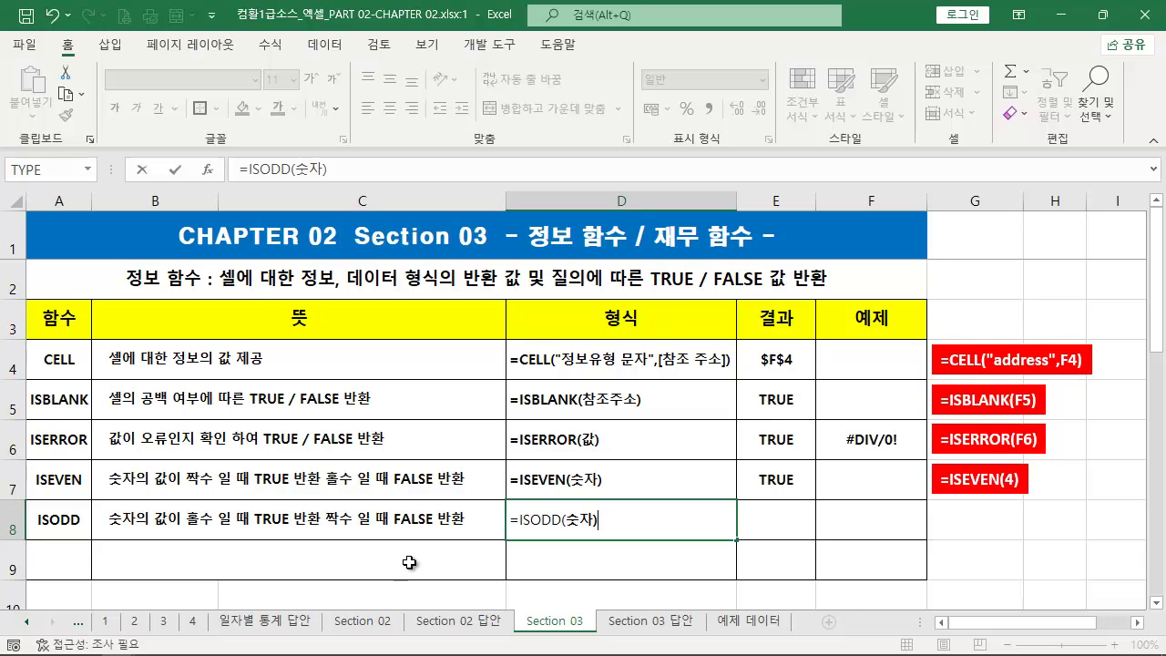
pyautogui.click(511, 515)
pyautogui.write("'")
pyautogui.press('Tab')
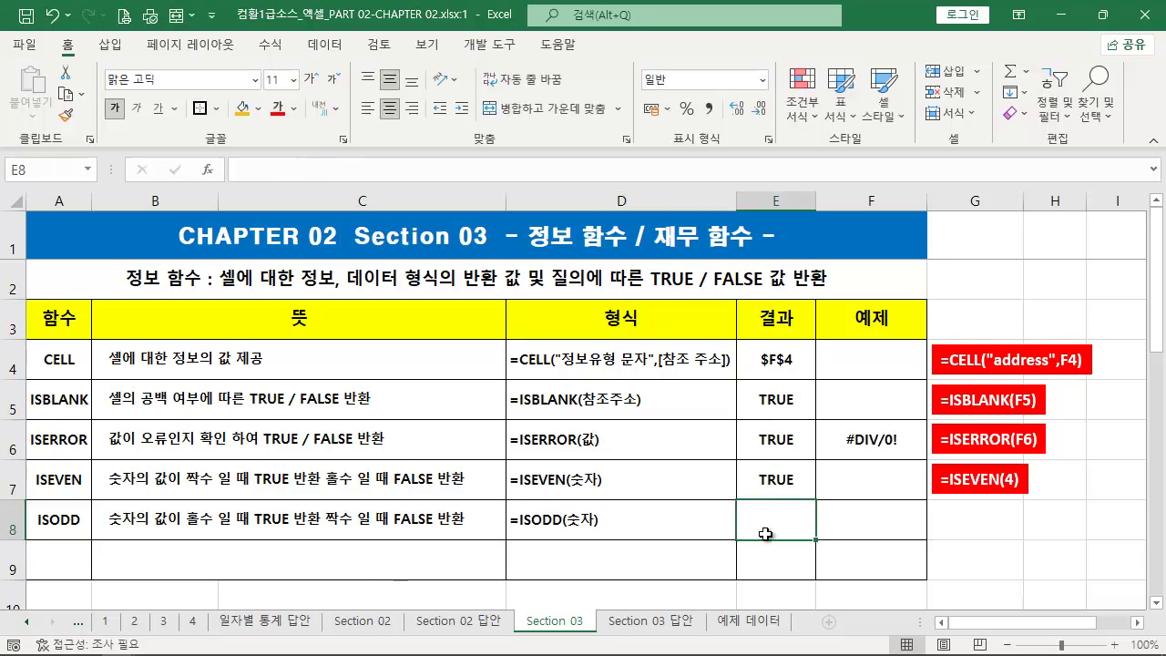
# Enter the formula =ISODD(3) in the ISODD result cell E8.
pyautogui.write('=')
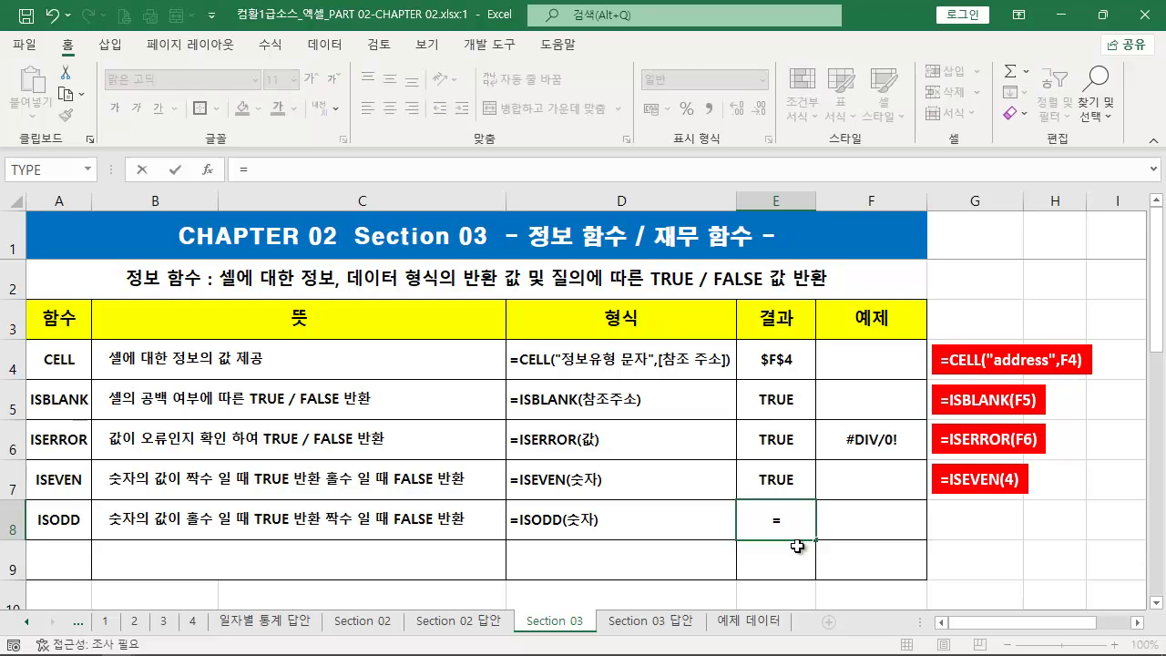
pyautogui.write('ISO')
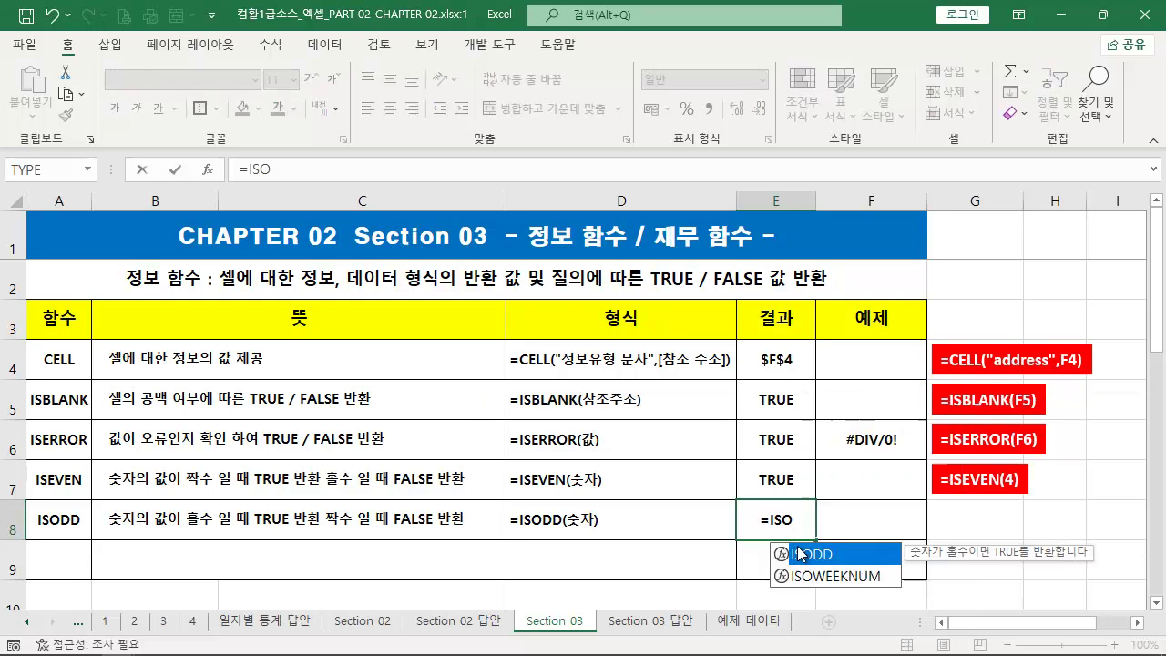
pyautogui.write('DD(3')
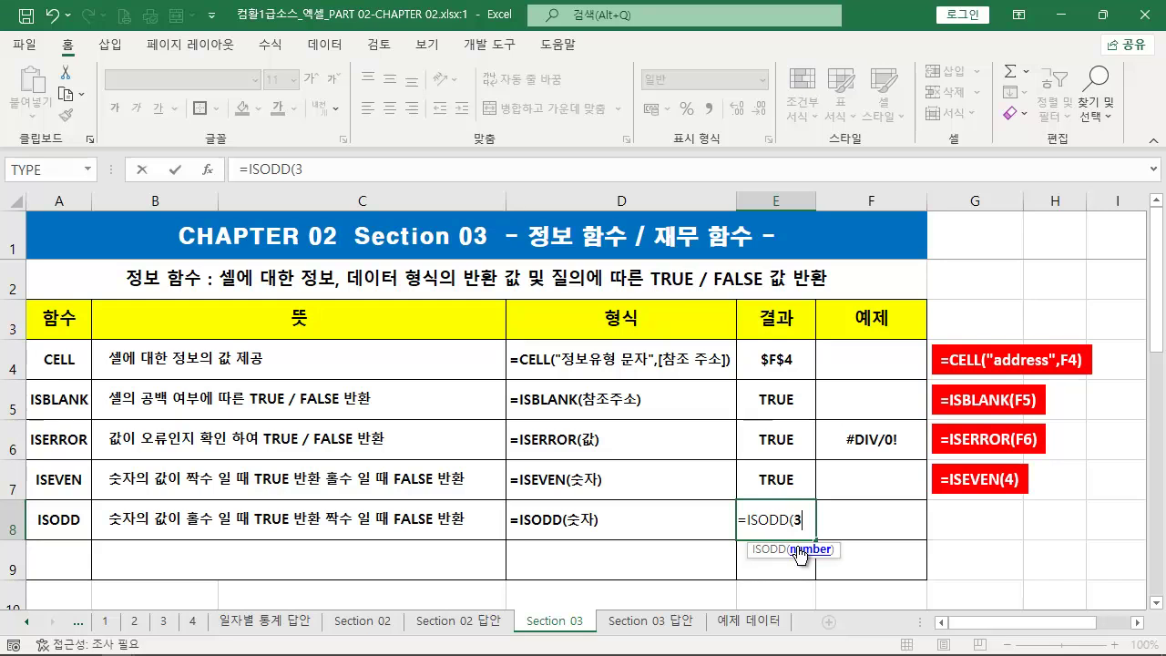
pyautogui.write(')')
pyautogui.hotkey('ctrl', 'Return')
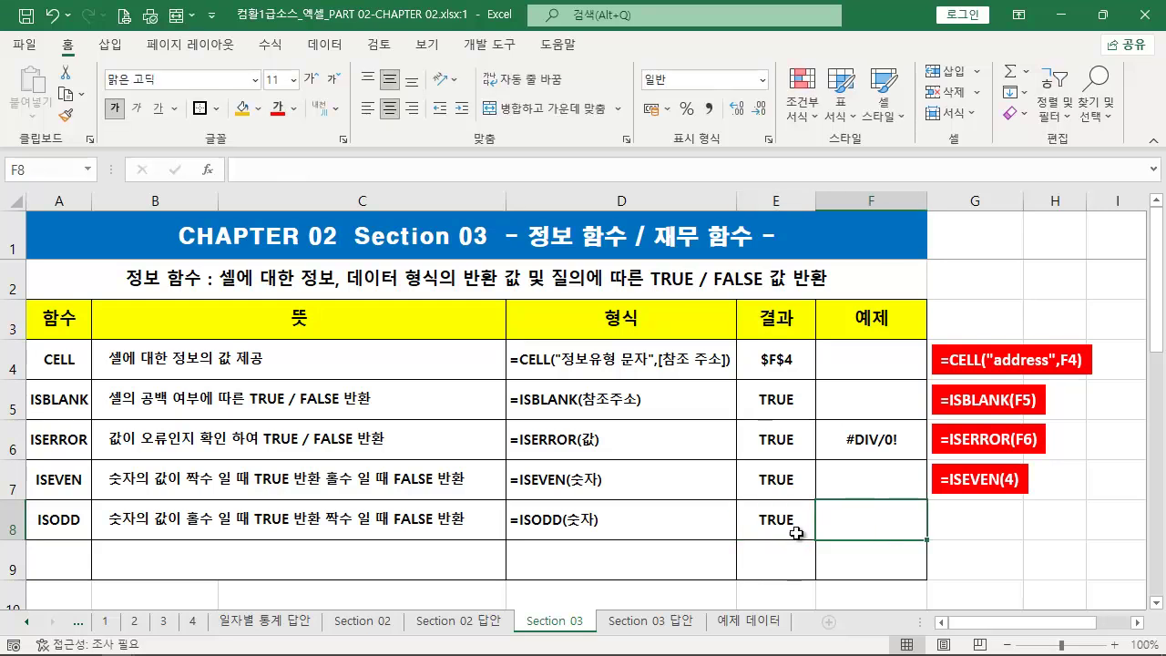
# Copy the formula text from E8 and duplicate the red label beside row 8 with the text =ISODD(3).
pyautogui.moveTo(343, 175); pyautogui.dragTo(84, 175)
pyautogui.hotkey('ctrl', 'c')
pyautogui.press('Escape')
pyautogui.click(981, 464)
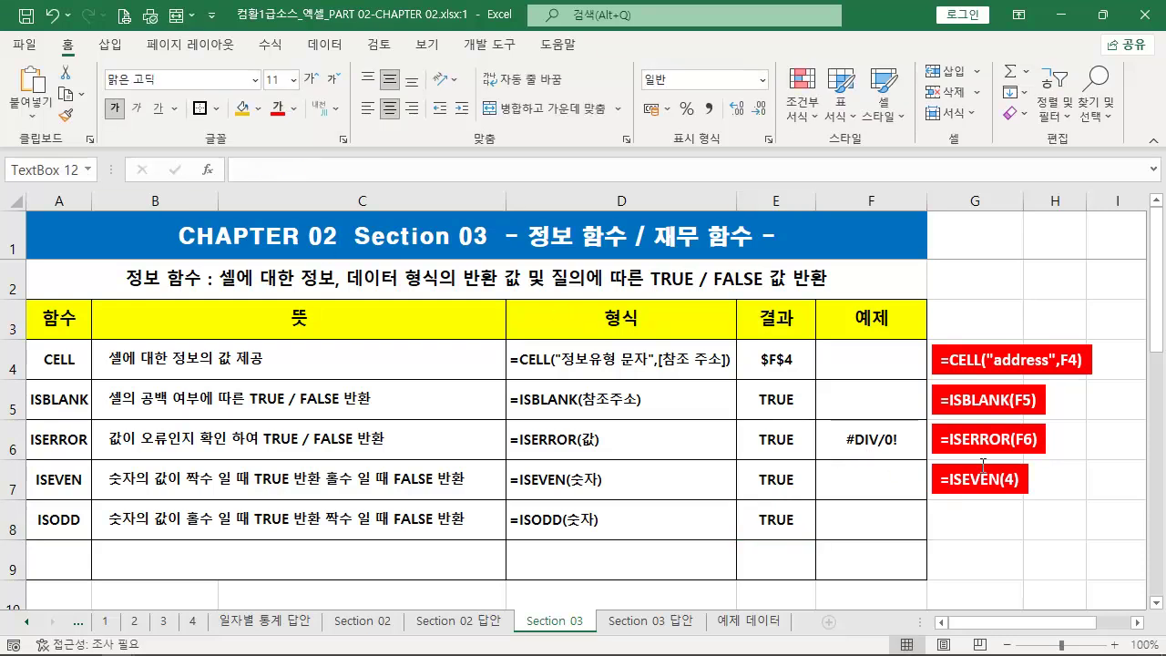
pyautogui.moveTo(995, 464); pyautogui.dragTo(998, 506)
pyautogui.tripleClick(1019, 525)
pyautogui.write('=ISODD(3)')
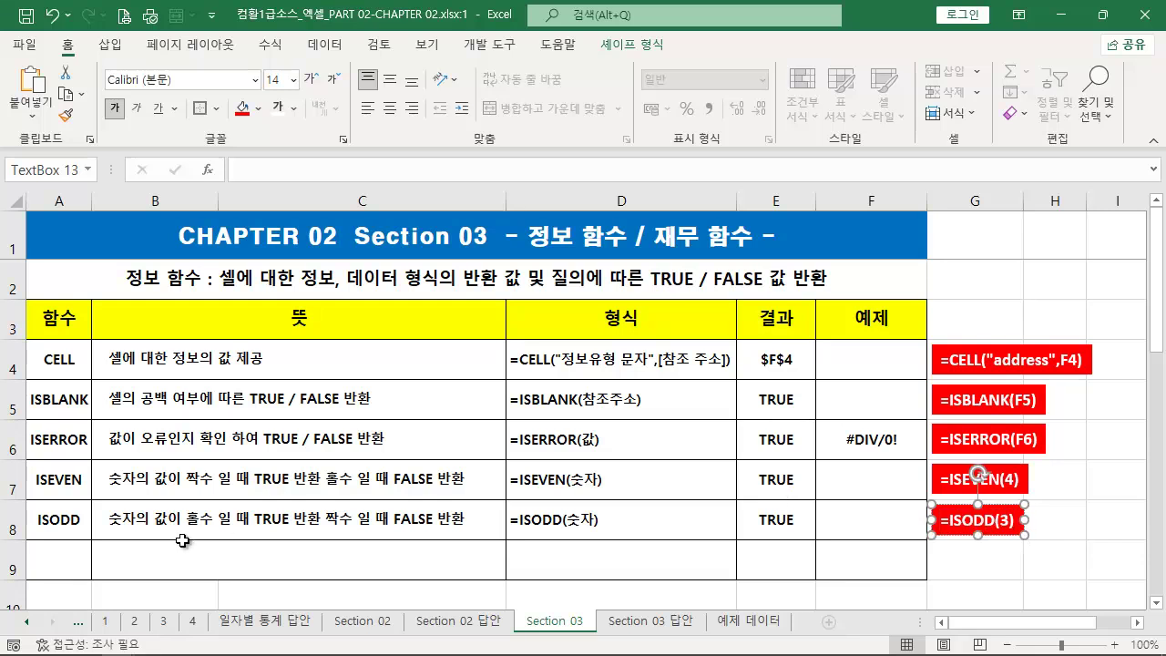
# Enter TYPE as the next function name in A9.
pyautogui.click(76, 567)
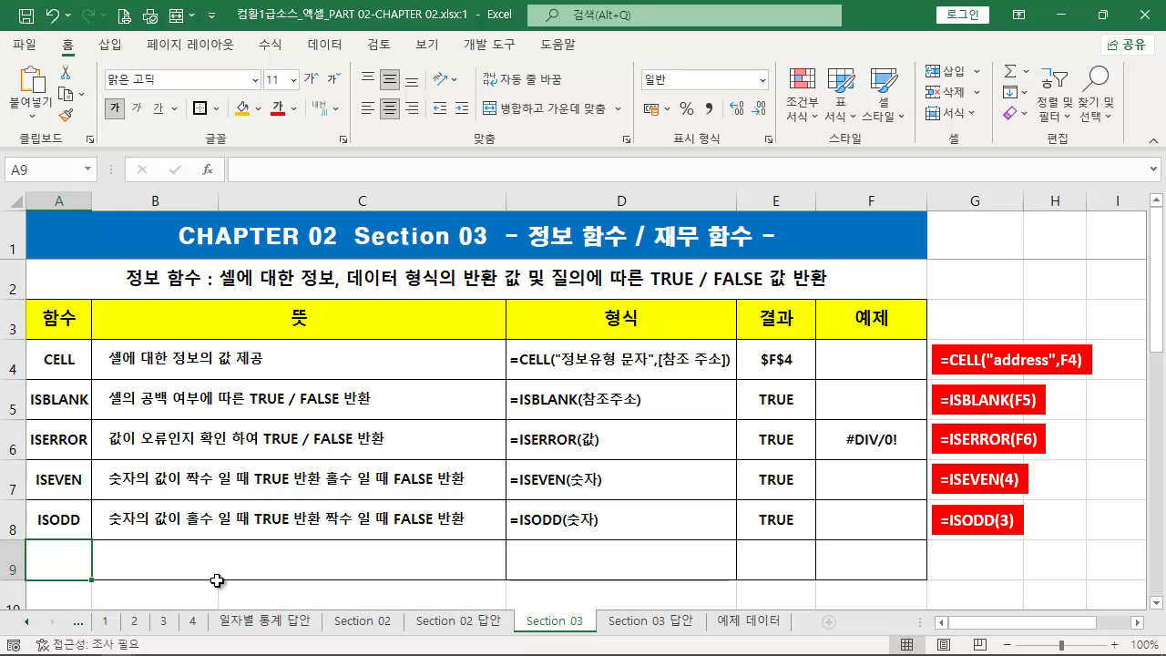
pyautogui.write('TYPE')
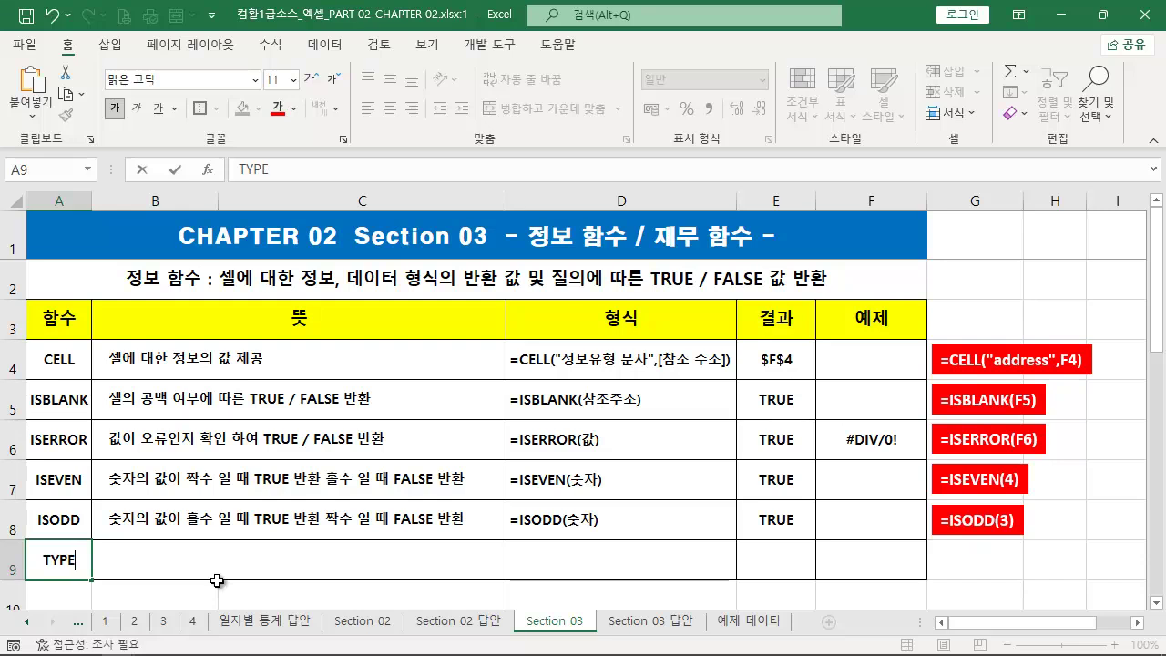
pyautogui.press('Tab')
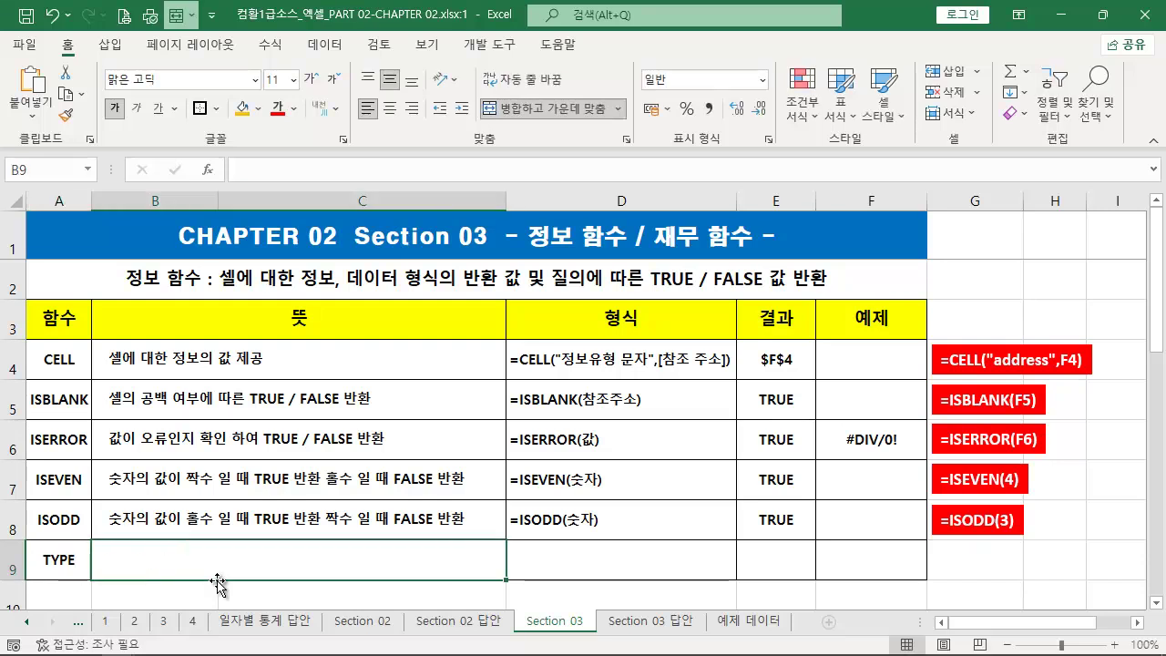
# Enter the TYPE meaning 값의 데이터 형식 따른 정수 값 반환 as the first line of B9.
pyautogui.write('RKQ')
pyautogui.press('BackSpace')
pyautogui.press('BackSpace')
pyautogui.press('BackSpace')
pyautogui.press('BackSpace')
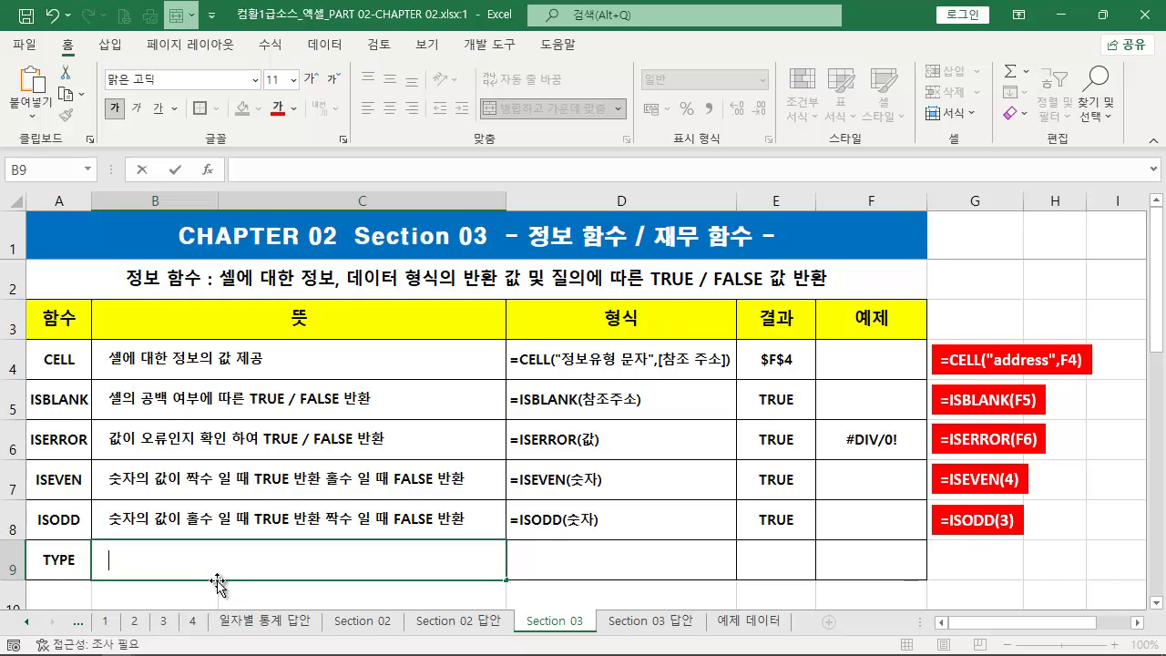
pyautogui.write('값의 데이터')
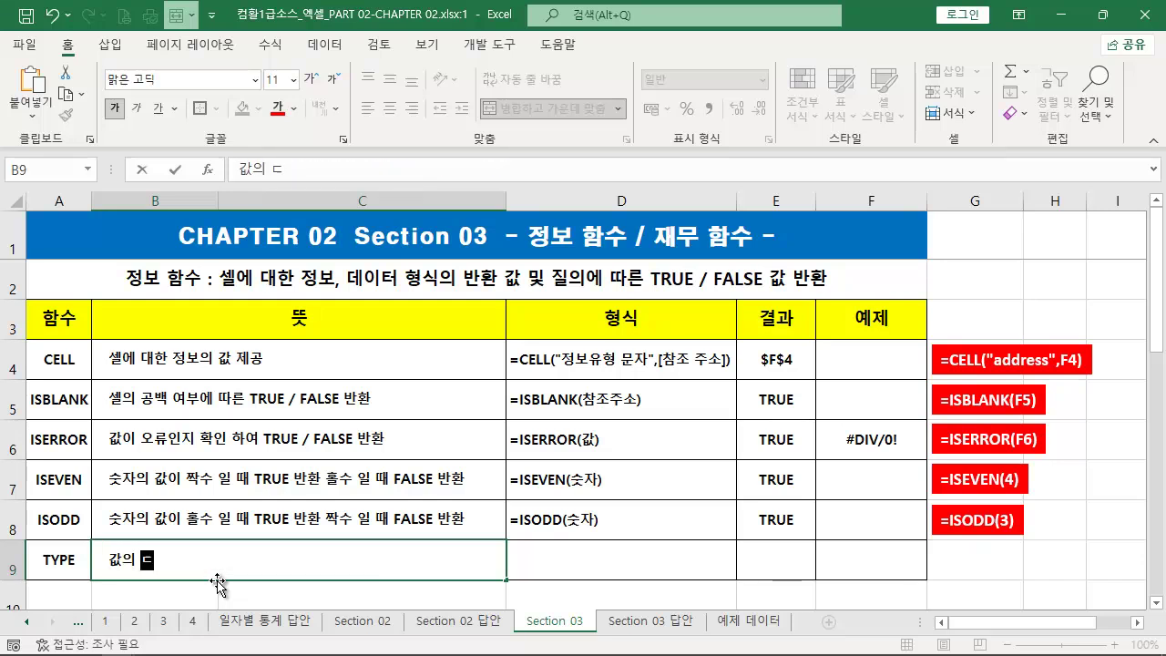
pyautogui.write(' 형식 ')
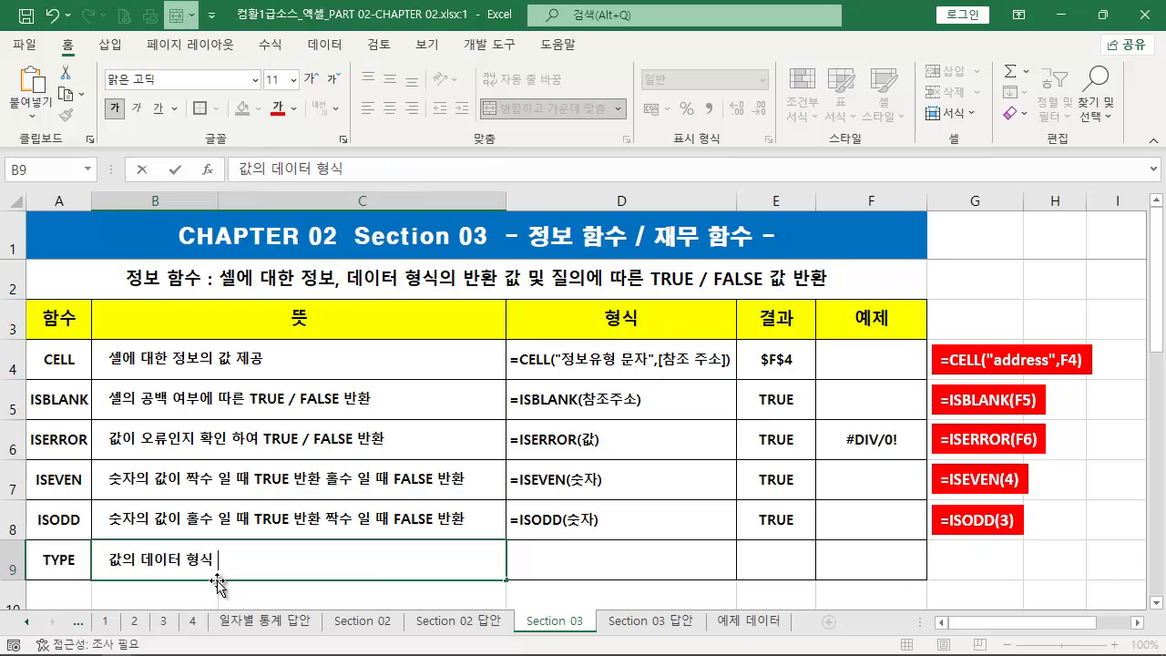
pyautogui.write('따르ㄴ 정ㅅ')
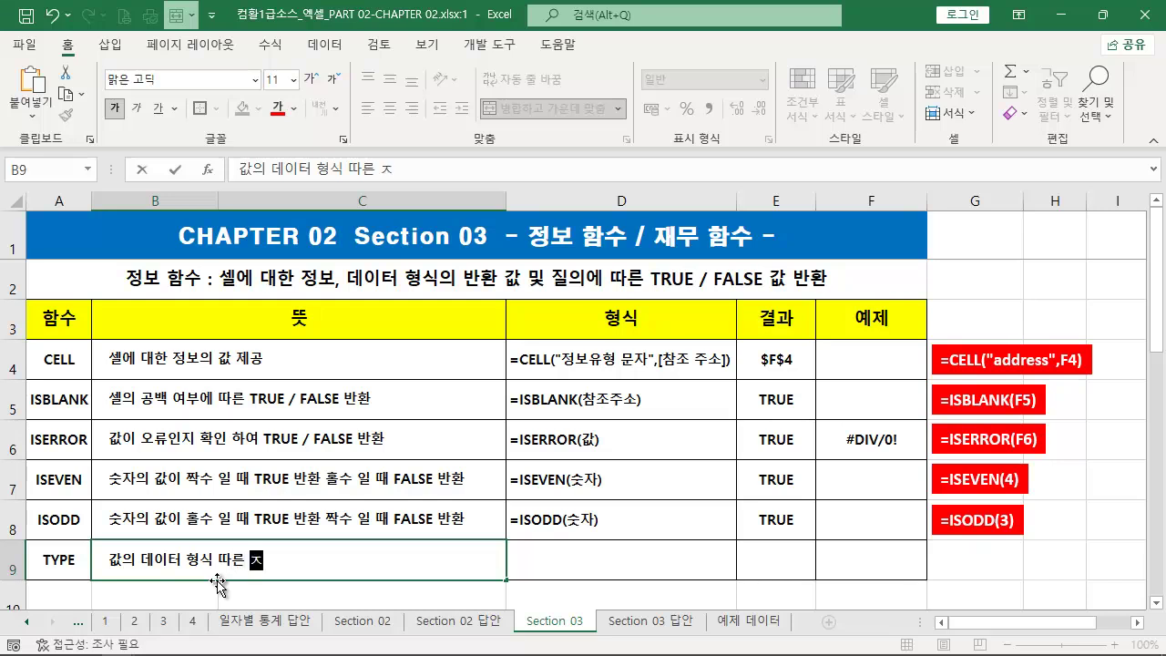
pyautogui.write('ㅜ 값 반환')
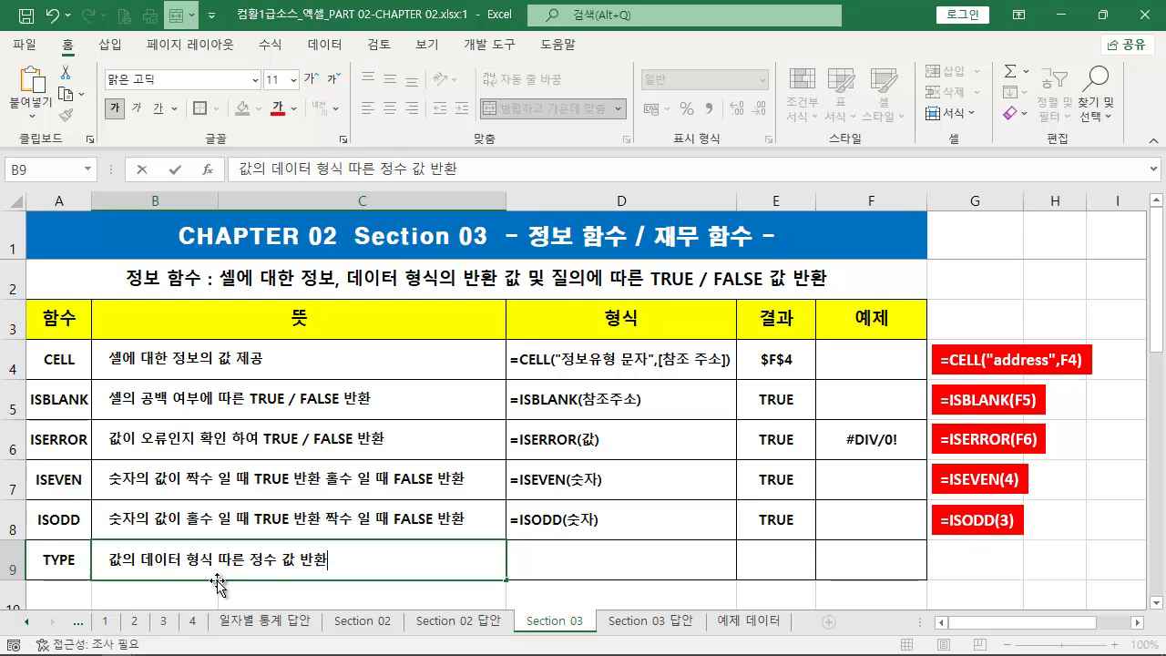
# Add a second line in B9 listing the type codes: 숫자 1, 텍스트 2, 논리값 4, 오류값 16, 배열 64.
pyautogui.hotkey('alt', 'Return')
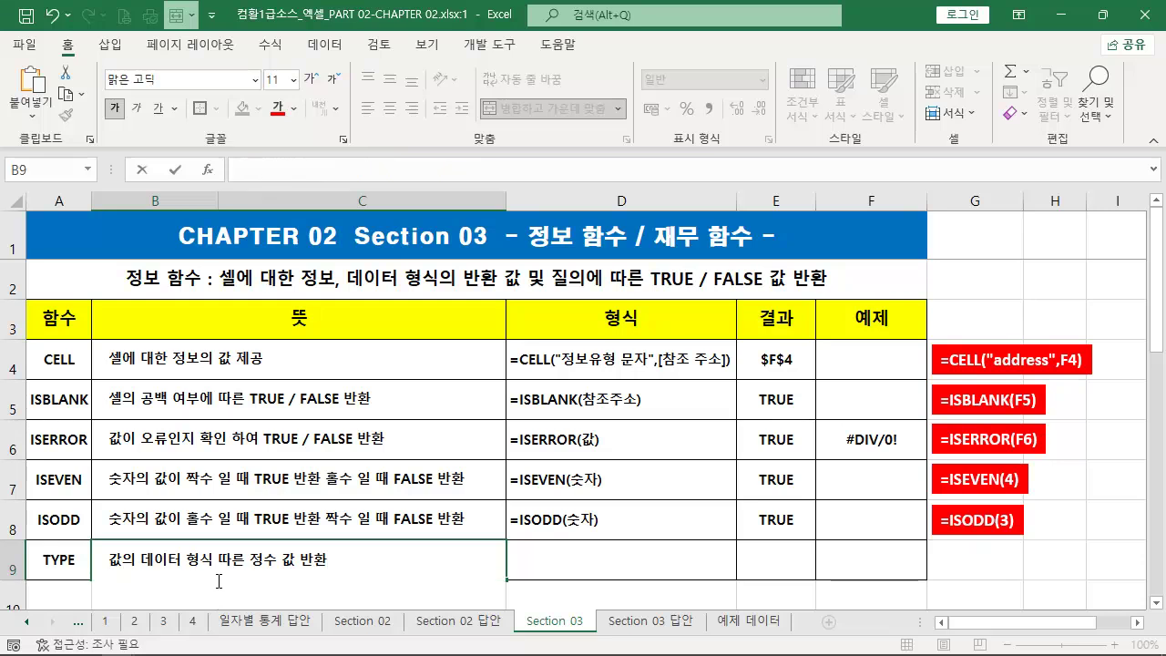
pyautogui.write('숫자 1')
pyautogui.write(',')
pyautogui.write(' ㅌ')
pyautogui.write('스트')
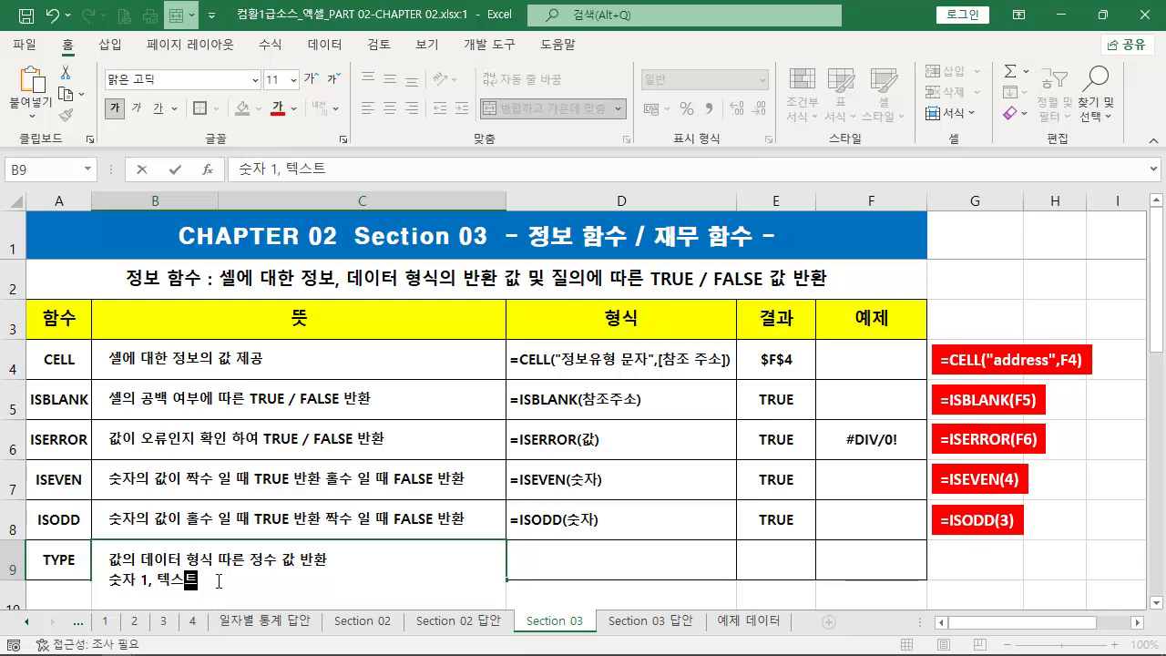
pyautogui.write(' 2, 논리값')
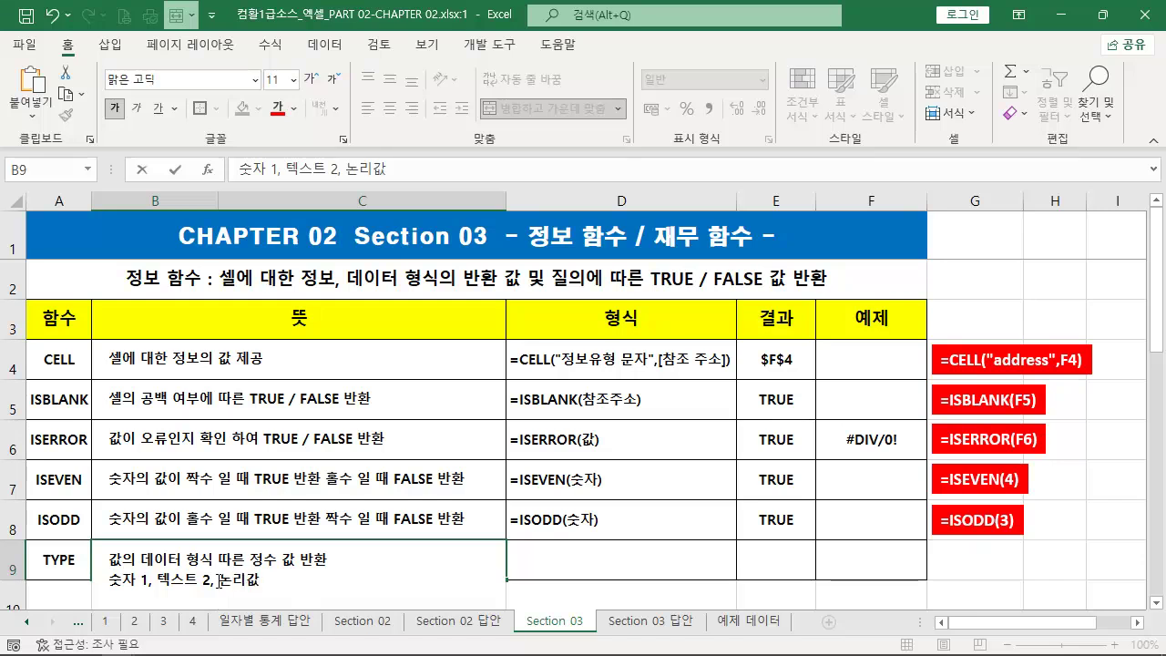
pyautogui.write(' 4, 오류값 1')
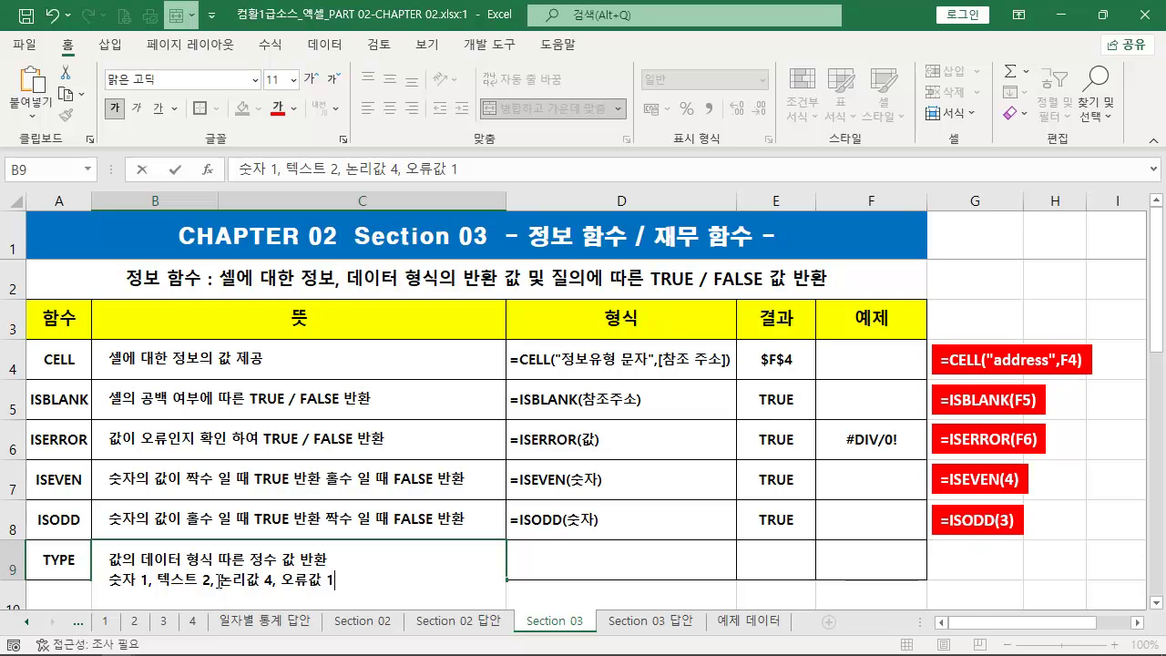
pyautogui.write('6, 배열 64')
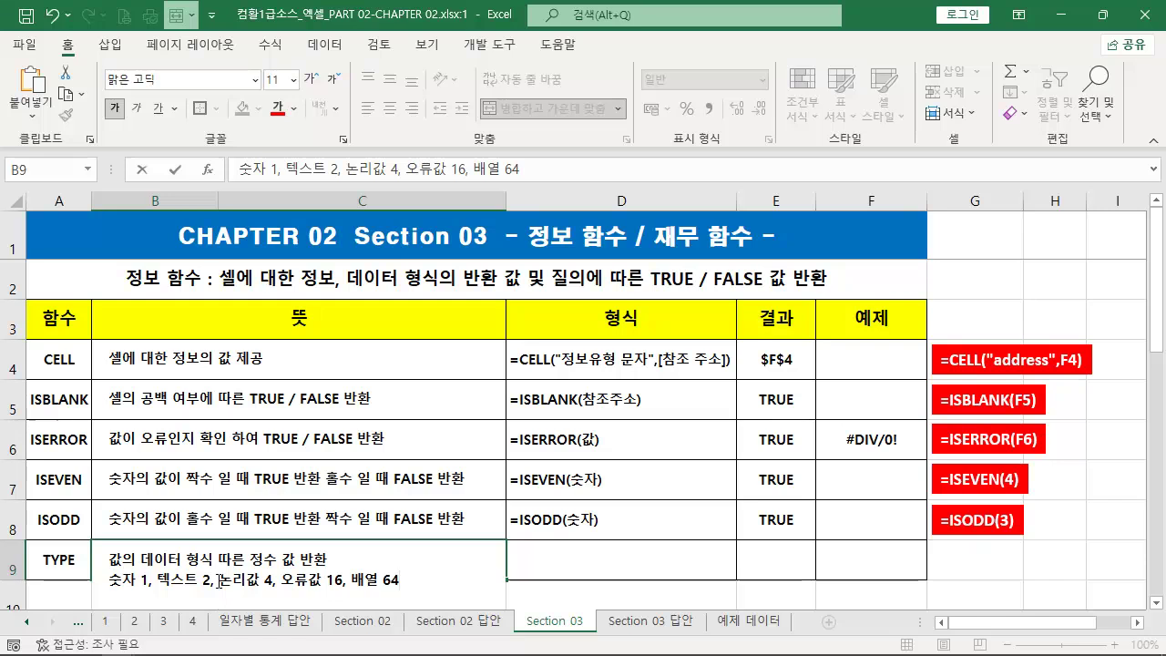
pyautogui.hotkey('ctrl', 'Return')
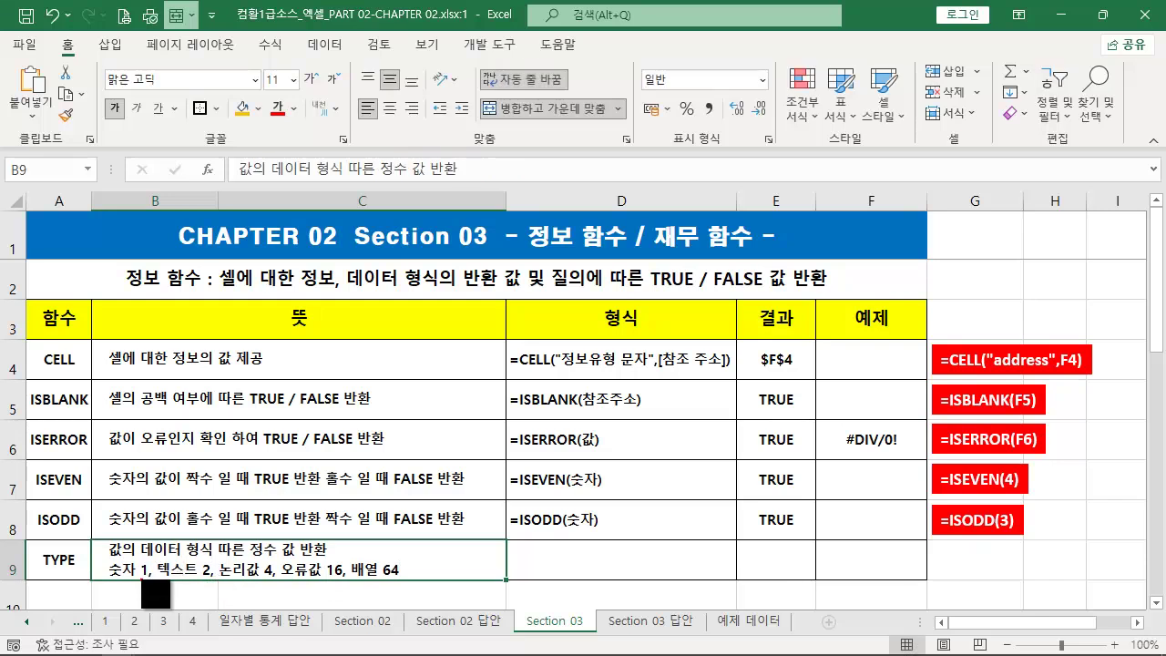
pyautogui.moveTo(166, 600)
pyautogui.mouseDown()
pyautogui.moveTo(152, 581)
pyautogui.moveTo(201, 581)
pyautogui.mouseUp()
pyautogui.moveTo(282, 602); pyautogui.dragTo(270, 585)
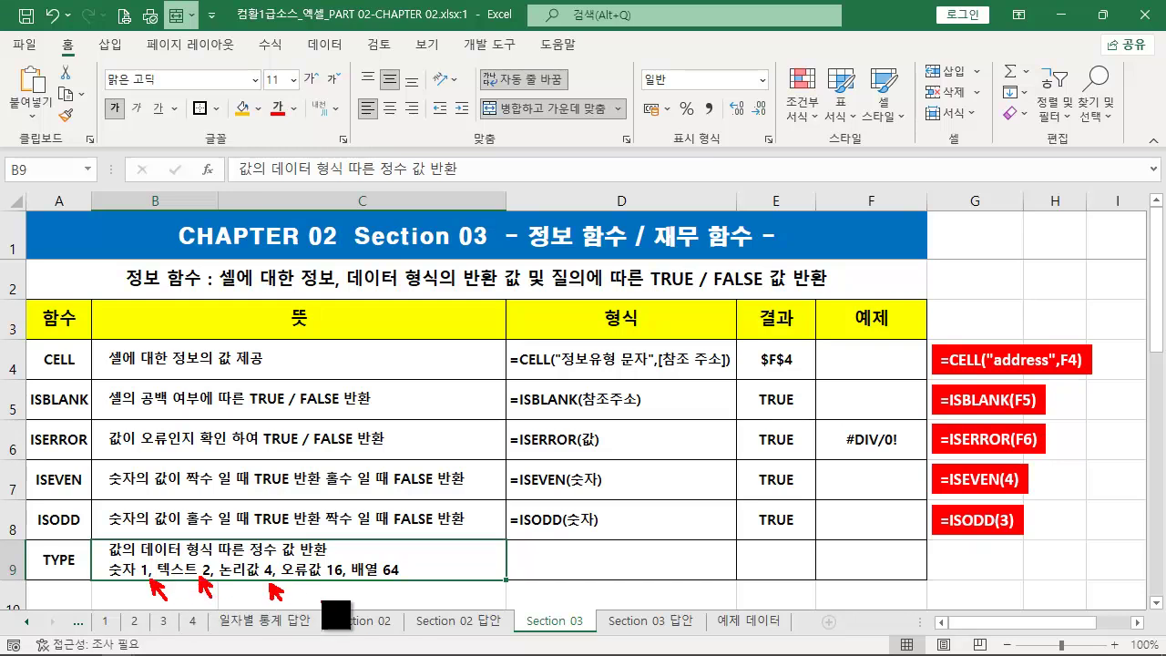
pyautogui.moveTo(352, 600); pyautogui.dragTo(340, 583)
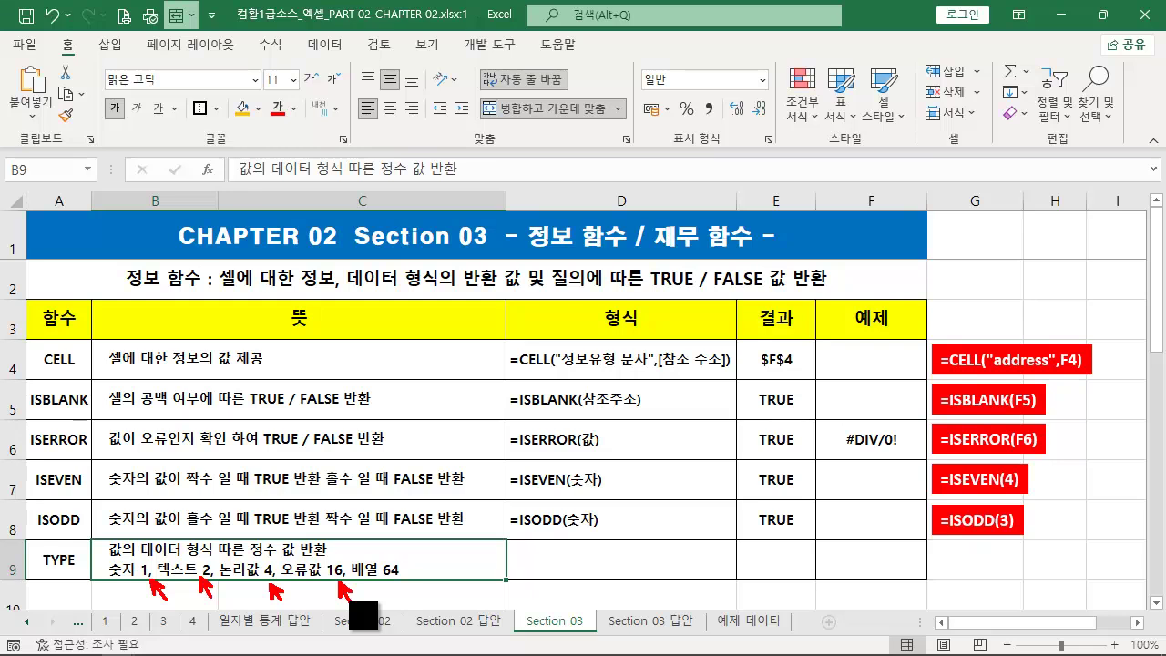
pyautogui.moveTo(406, 601); pyautogui.dragTo(394, 585)
pyautogui.press('Escape')
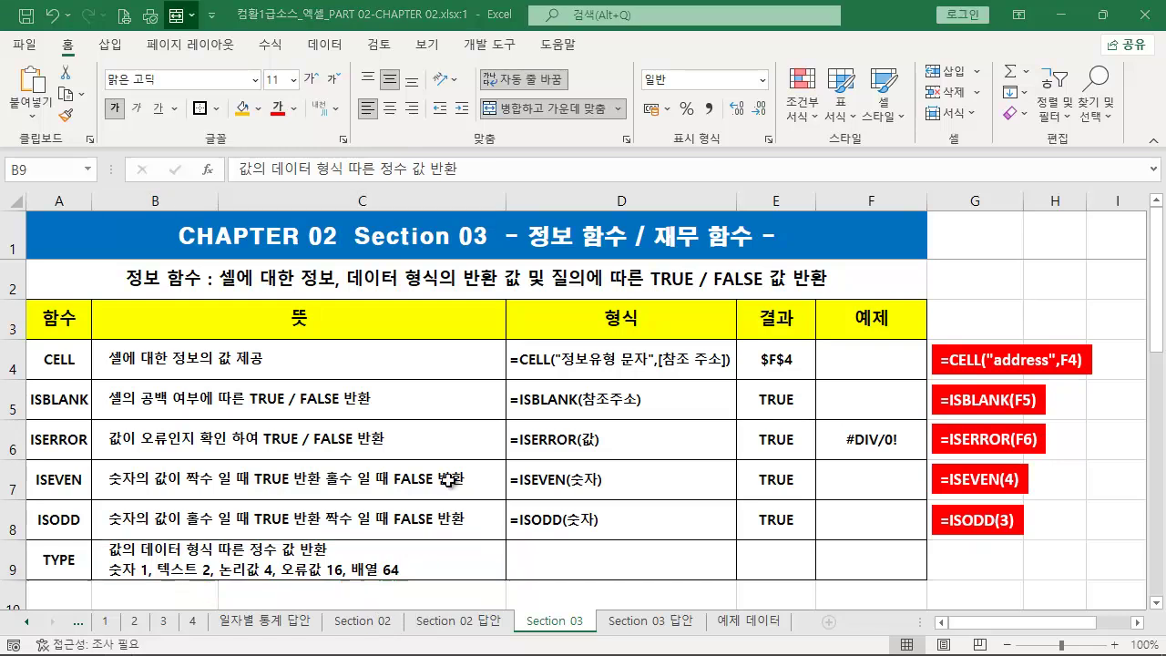
# Enter the TYPE syntax =TYPE(값) as plain text in the format cell D9.
pyautogui.click(591, 555)
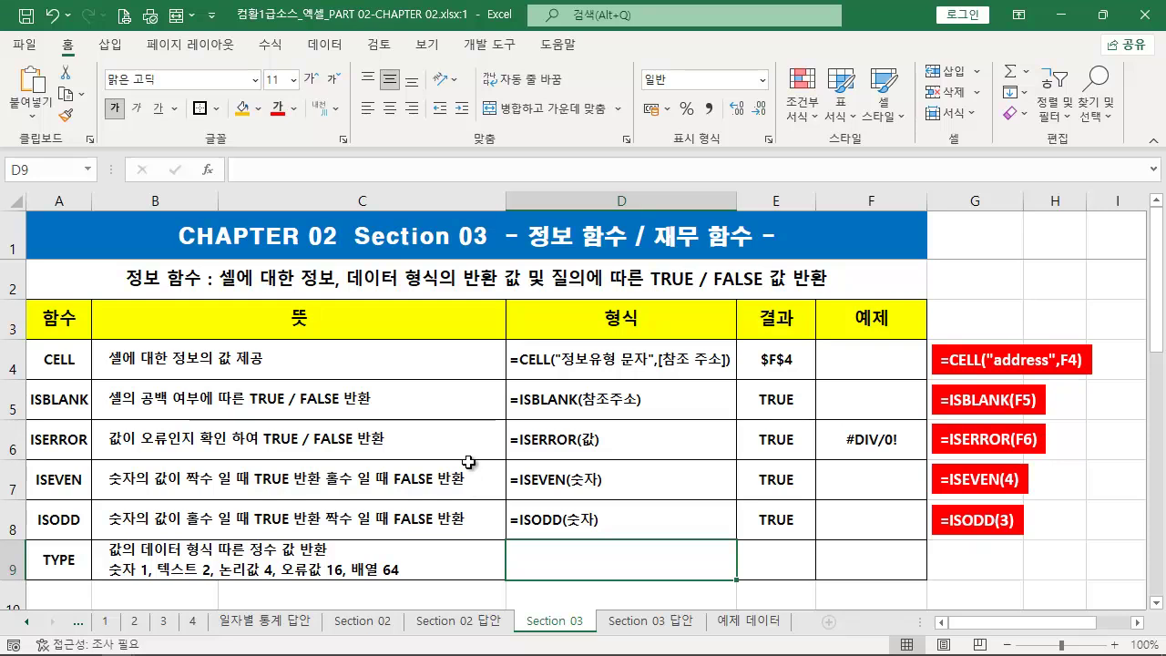
pyautogui.write('=')
pyautogui.write('TYPE')
pyautogui.press('BackSpace')
pyautogui.write('PE')
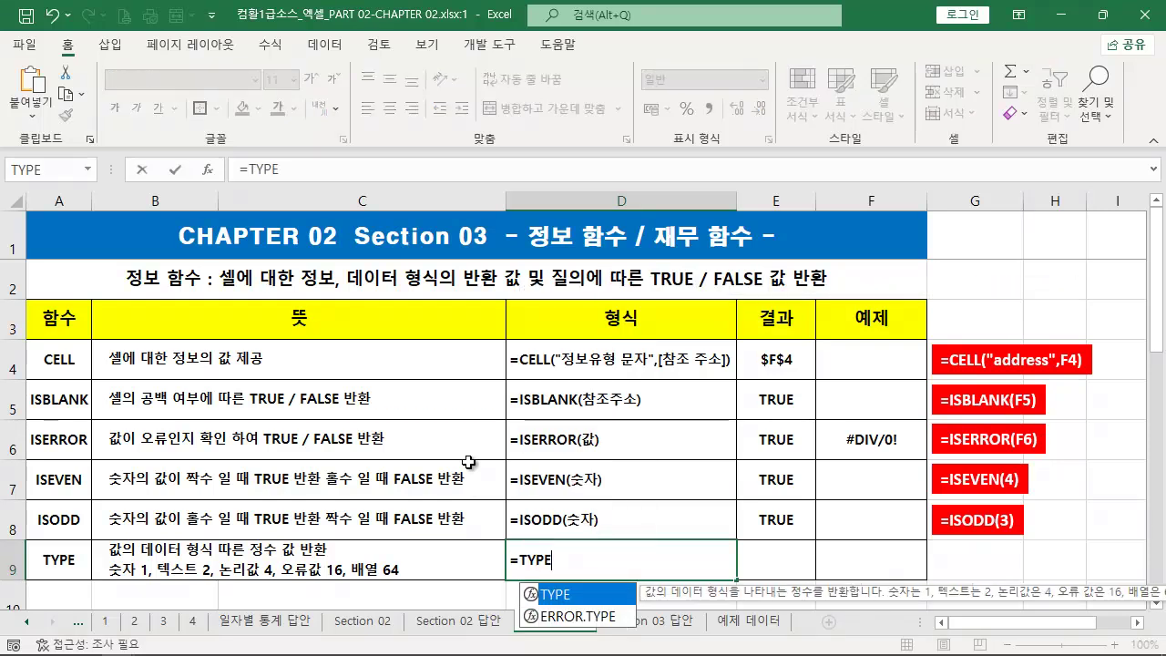
pyautogui.write('(값)')
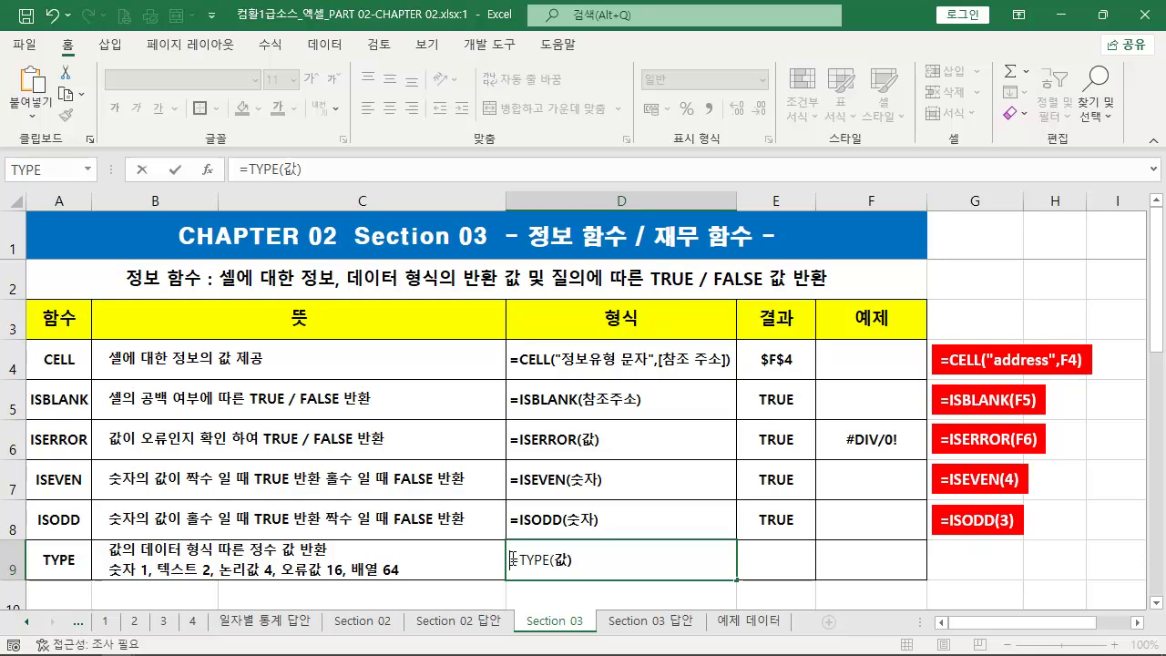
pyautogui.press('Home')
pyautogui.write("'")
pyautogui.click(767, 571)
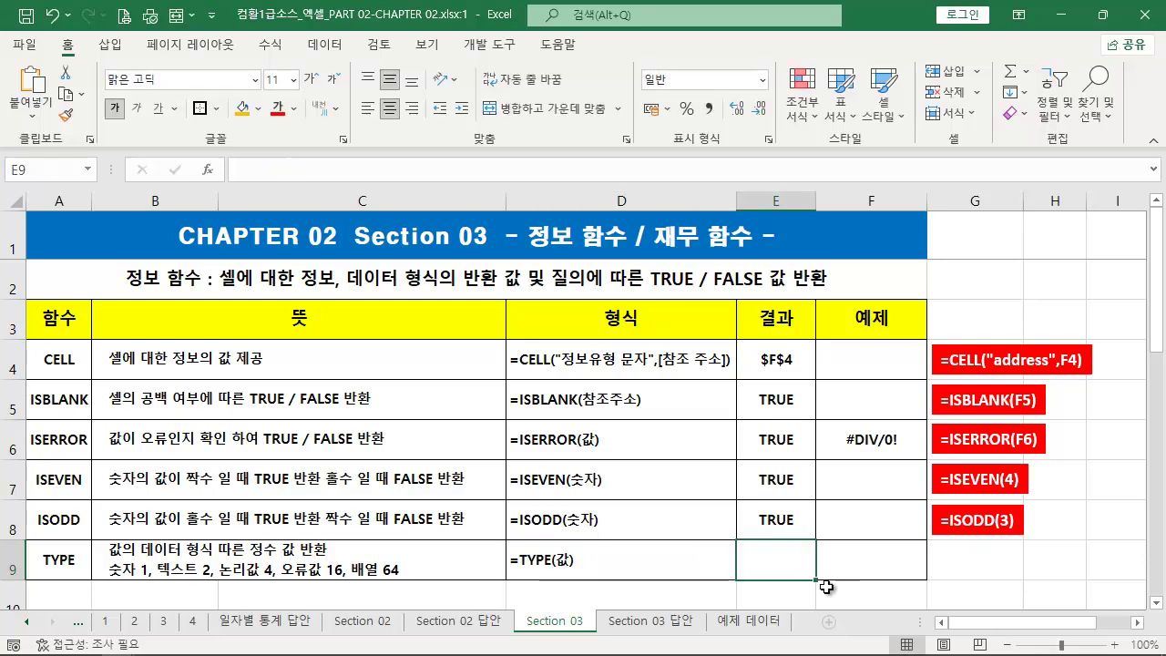
pyautogui.write('=')
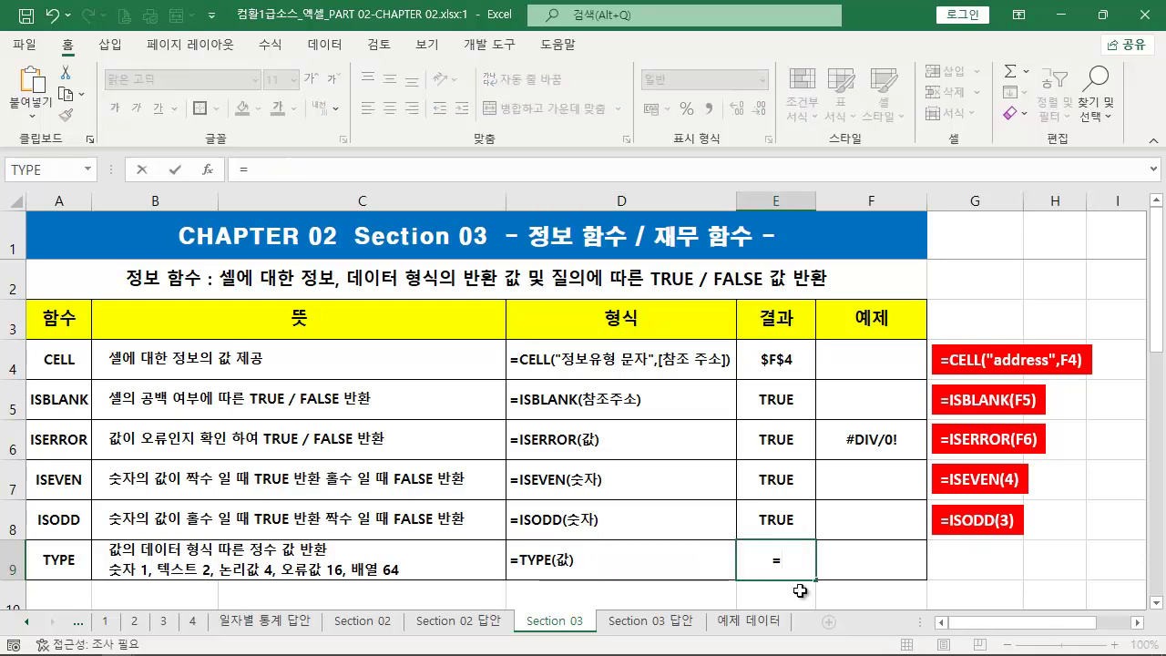
pyautogui.write('TYPE')
pyautogui.doubleClick(802, 595)
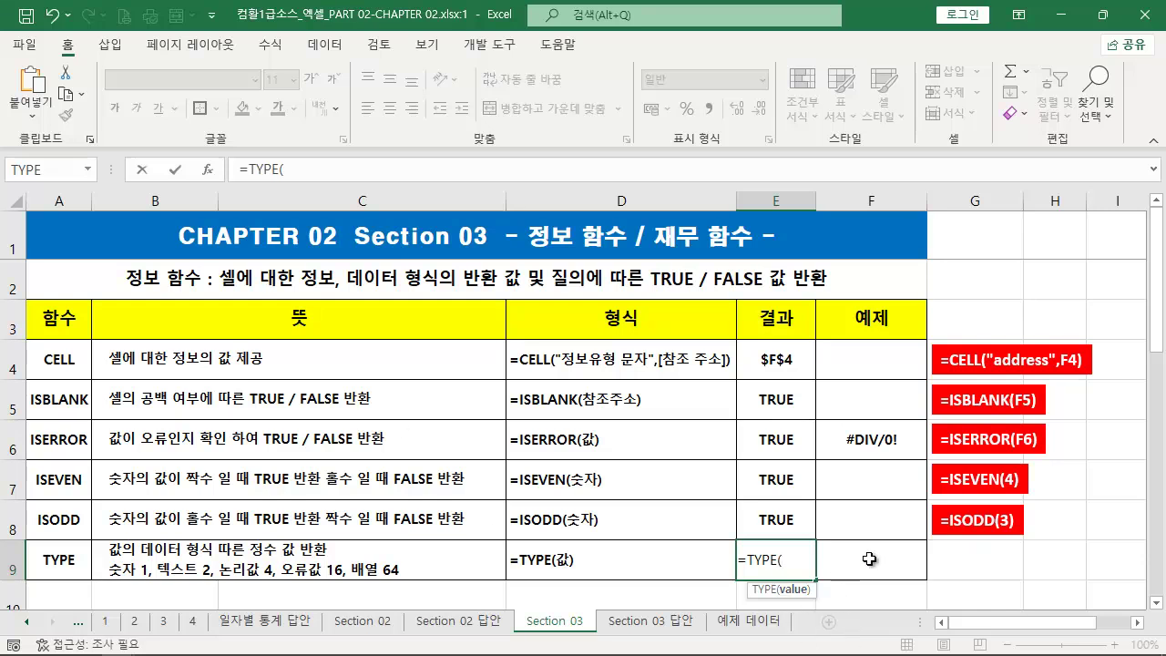
pyautogui.press('BackSpace')
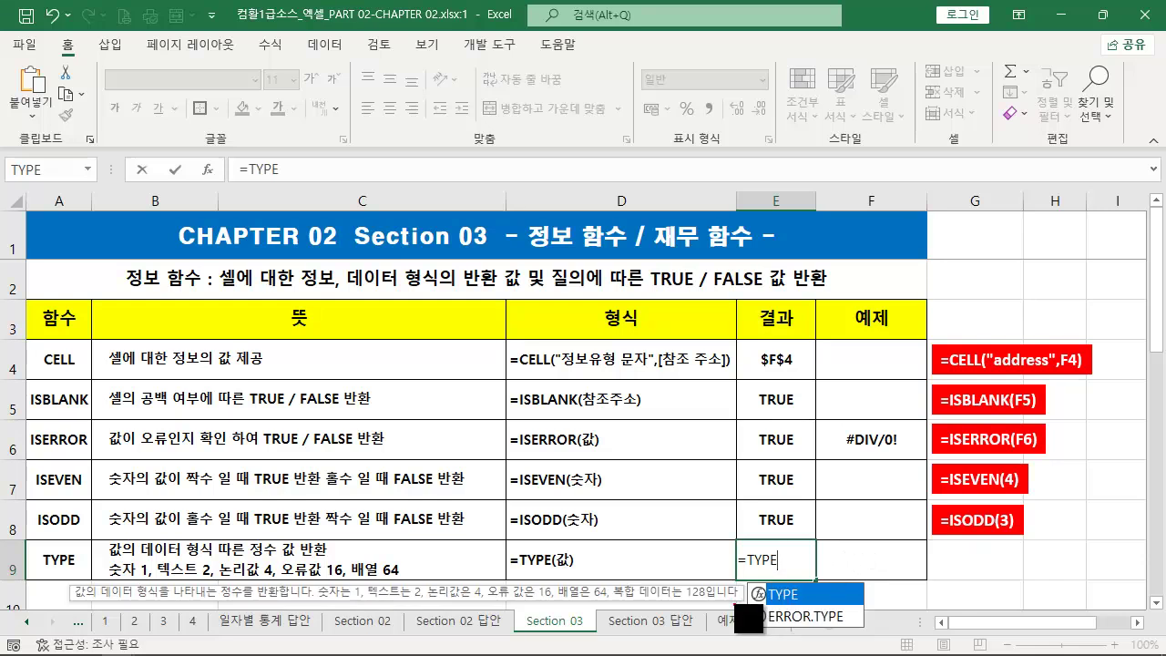
pyautogui.moveTo(738, 603)
pyautogui.mouseDown()
pyautogui.moveTo(392, 607)
pyautogui.moveTo(62, 582)
pyautogui.mouseUp()
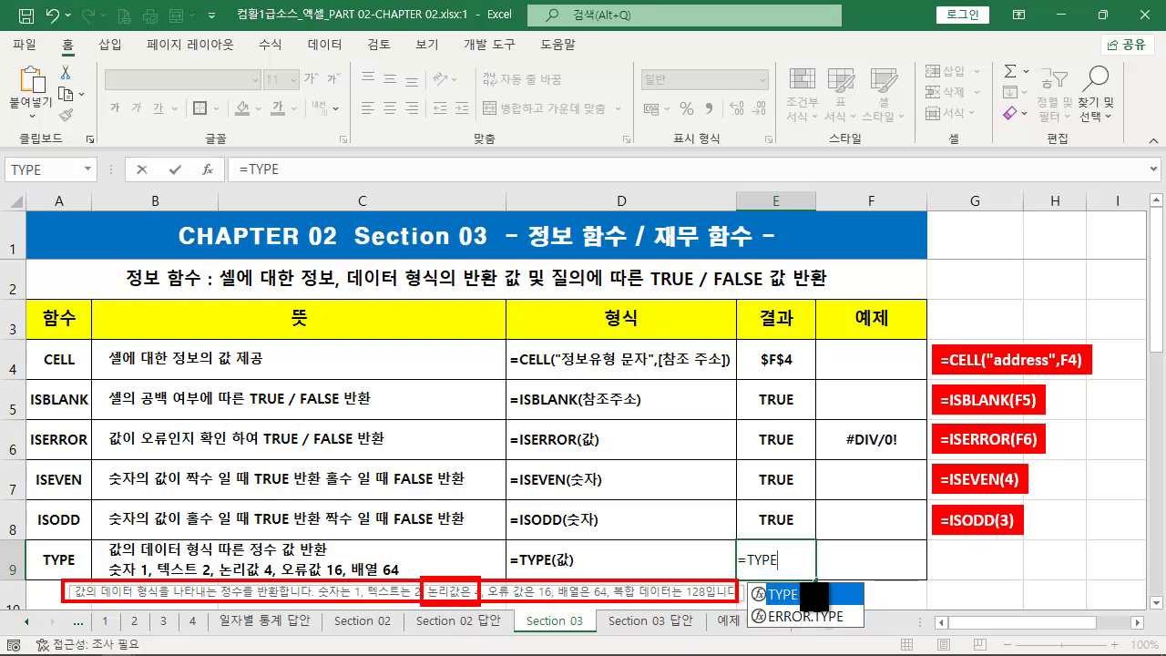
pyautogui.press('Escape')
pyautogui.press('Escape')
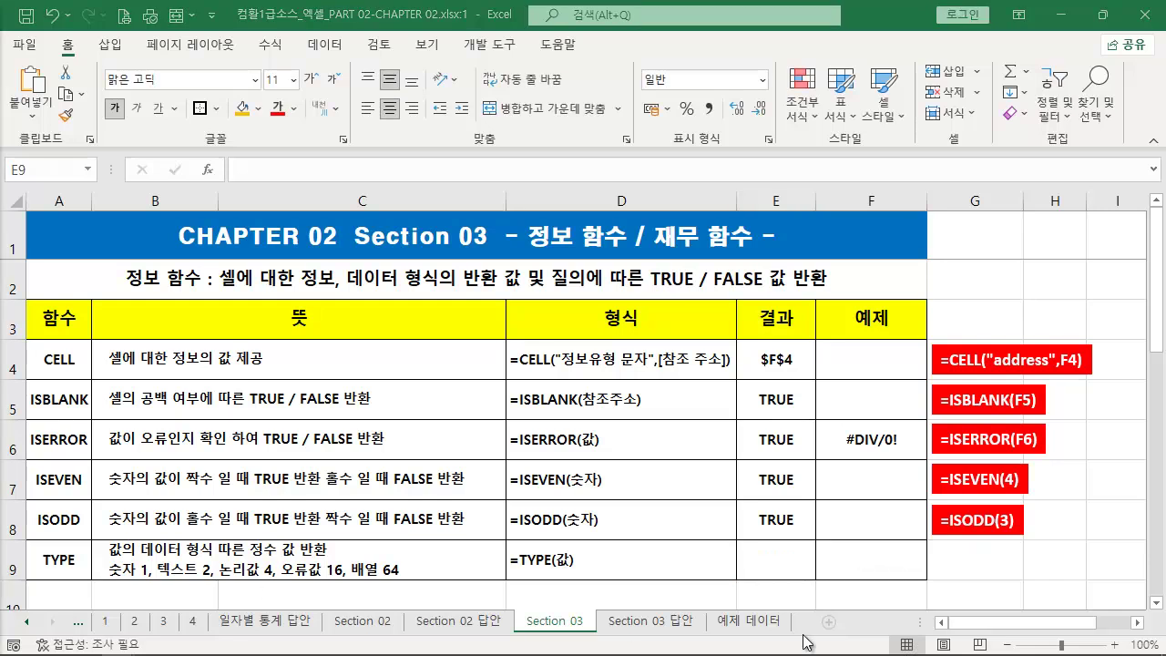
# Enter TRUE as the example value in F9 of the TYPE row.
pyautogui.click(881, 566)
pyautogui.write('T')
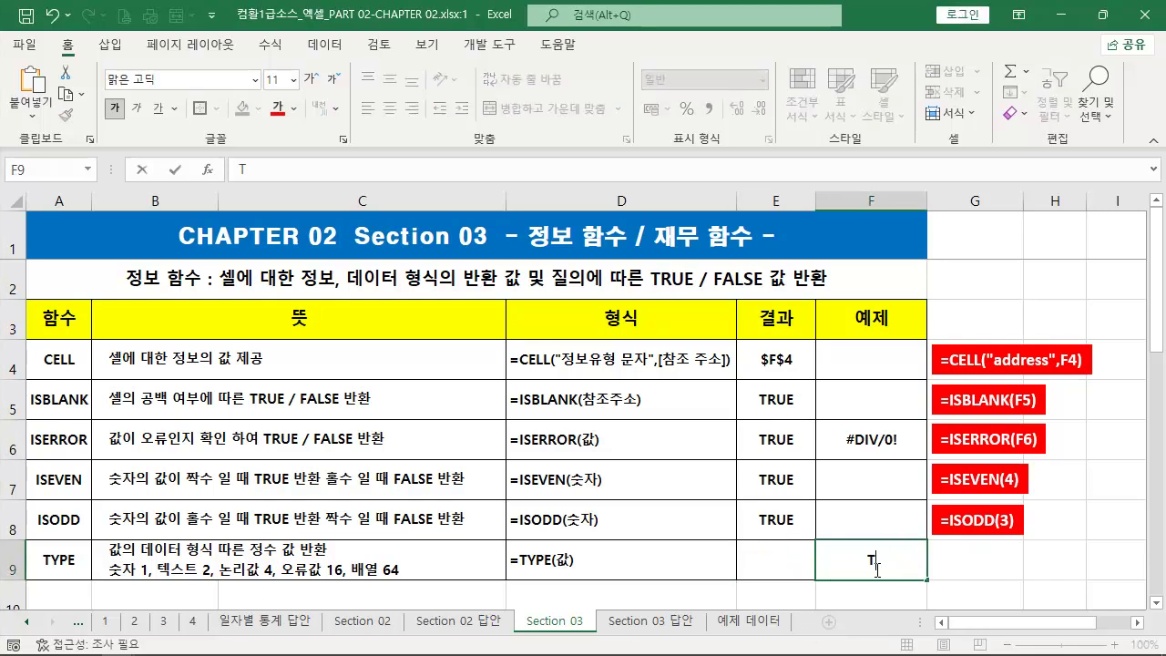
pyautogui.write('RUE')
pyautogui.press('Return')
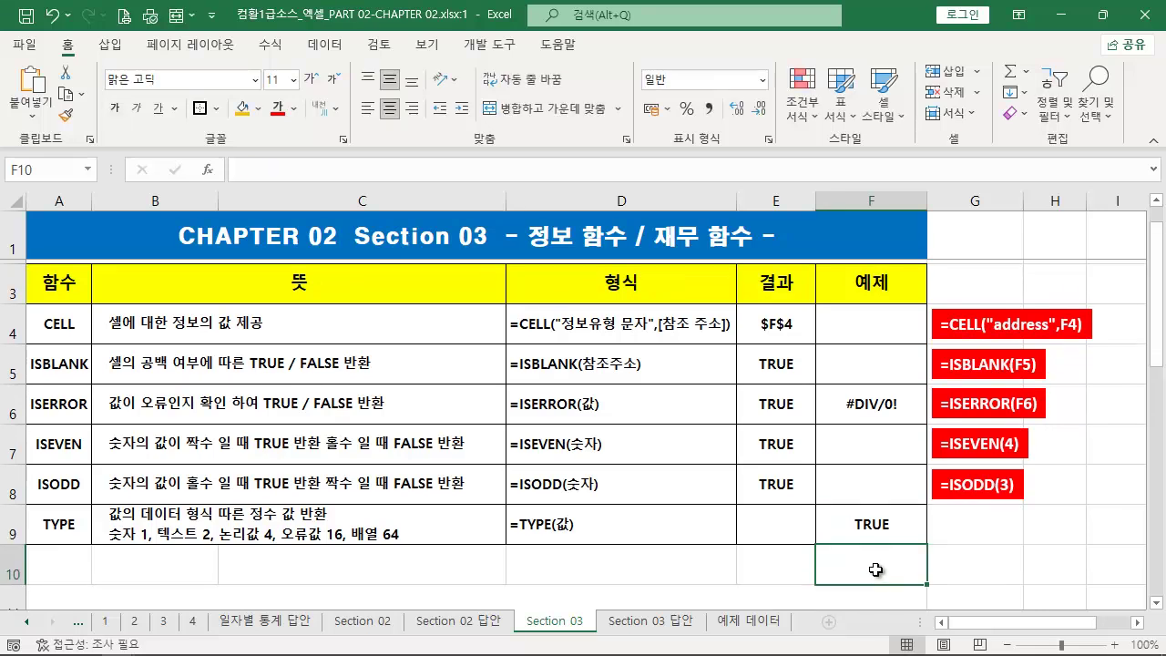
# Enter the formula =TYPE(F9) in the TYPE result cell E9.
pyautogui.press('Up')
pyautogui.press('Left')
pyautogui.scroll(1, 847, 547)
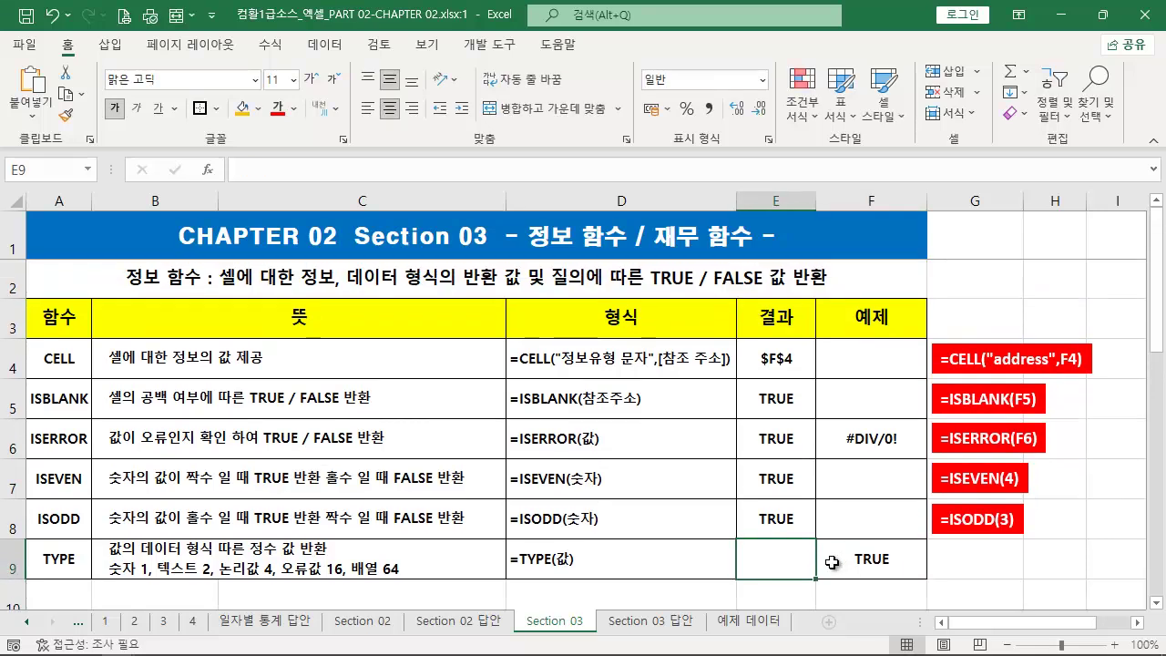
pyautogui.write('=')
pyautogui.write('ㅅ')
pyautogui.press('BackSpace')
pyautogui.write('TYPE(')
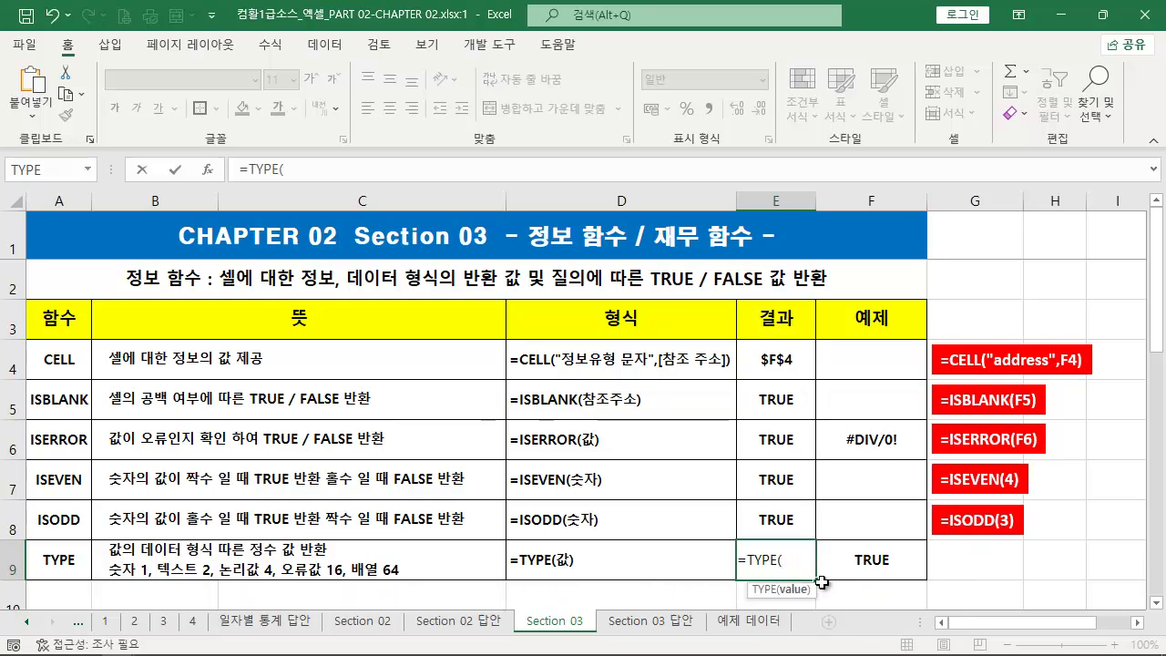
pyautogui.click(822, 579)
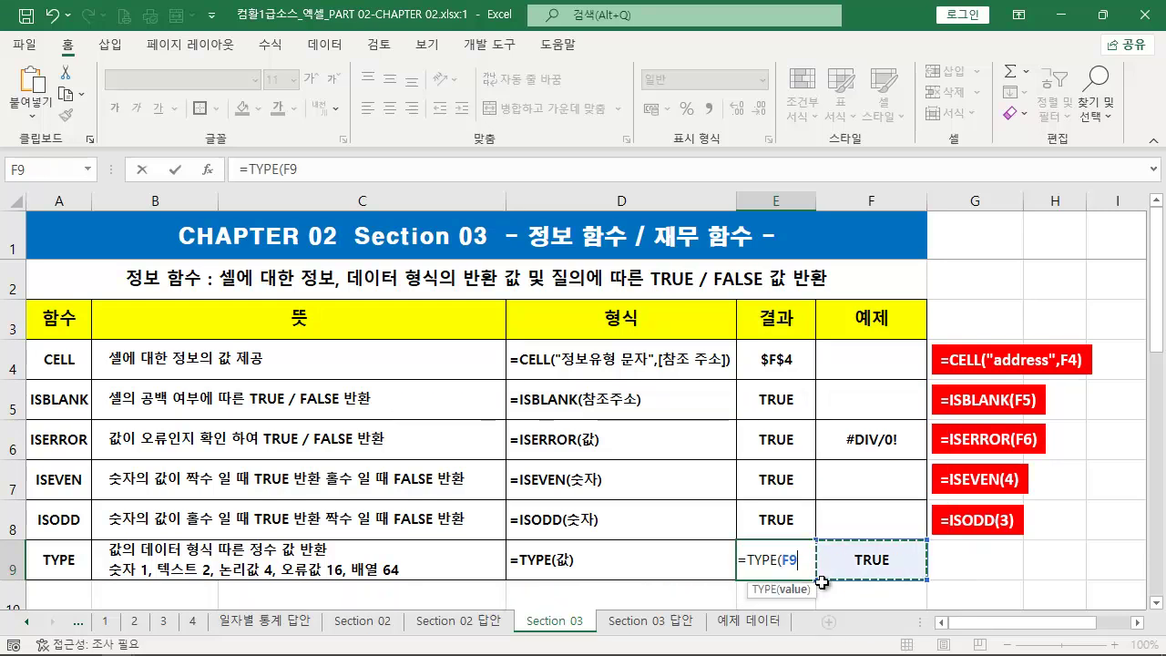
pyautogui.write(')')
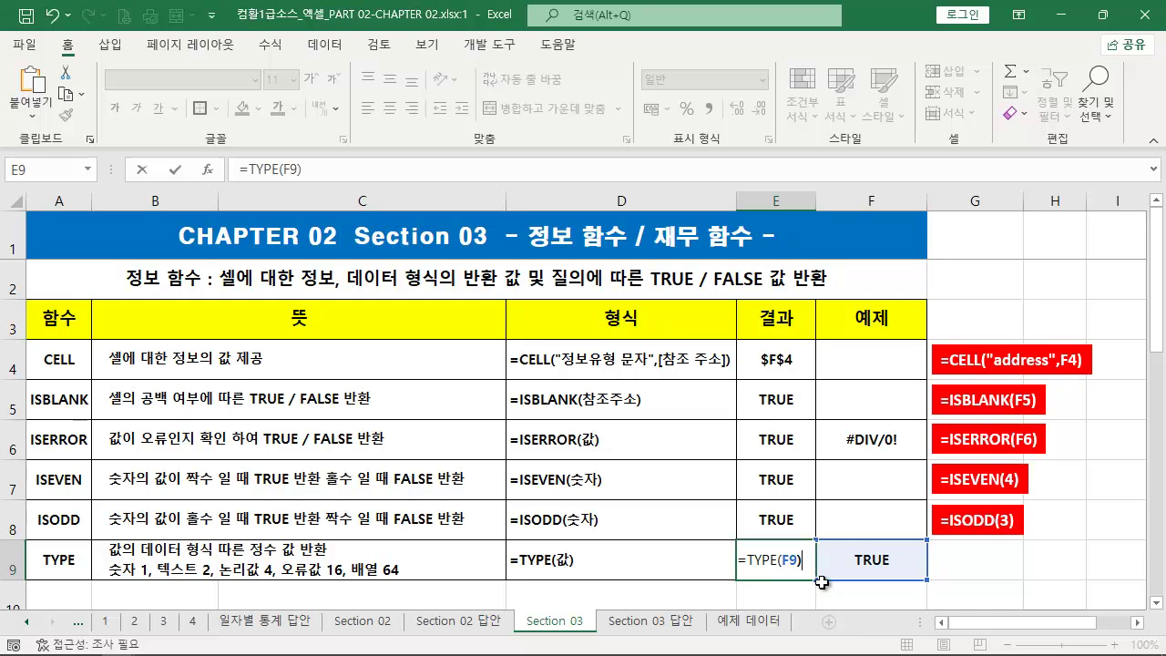
pyautogui.hotkey('ctrl', 'Return')
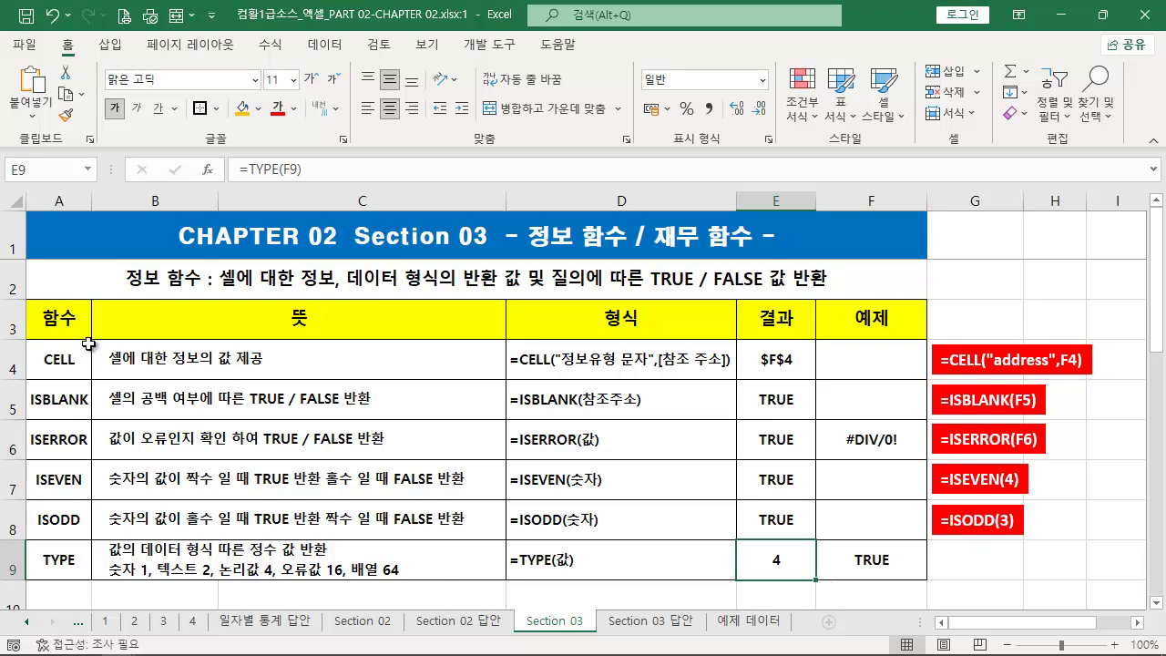
pyautogui.moveTo(26, 300)
pyautogui.mouseDown()
pyautogui.moveTo(802, 495)
pyautogui.moveTo(930, 590)
pyautogui.moveTo(930, 579)
pyautogui.mouseUp()
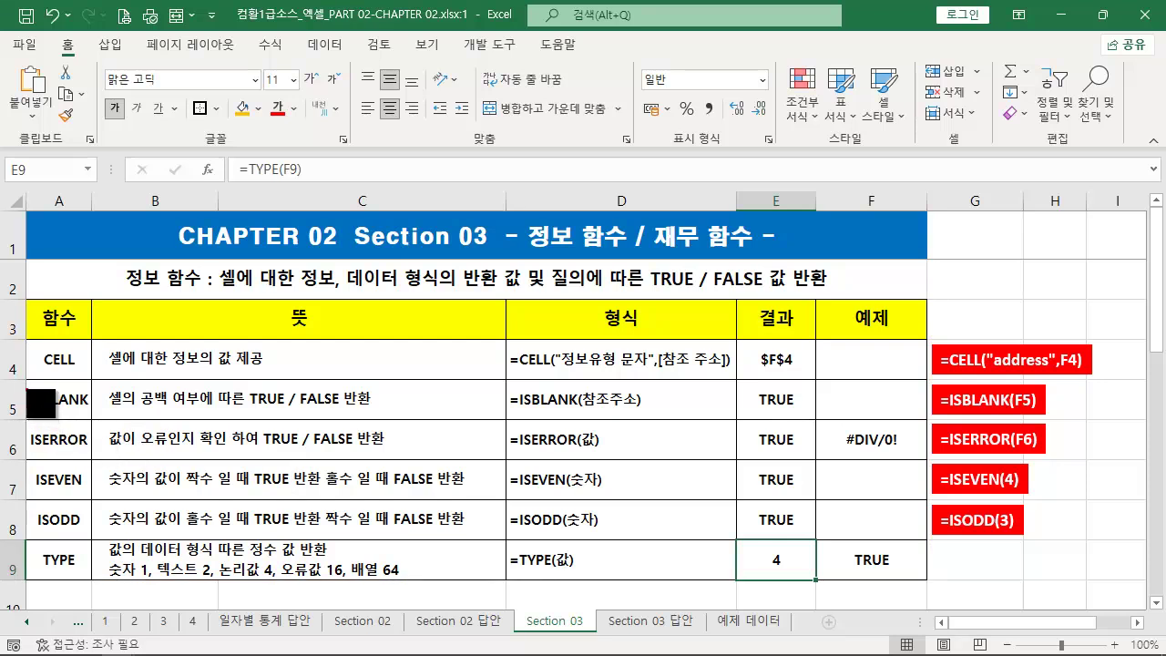
pyautogui.moveTo(27, 384); pyautogui.dragTo(46, 539)
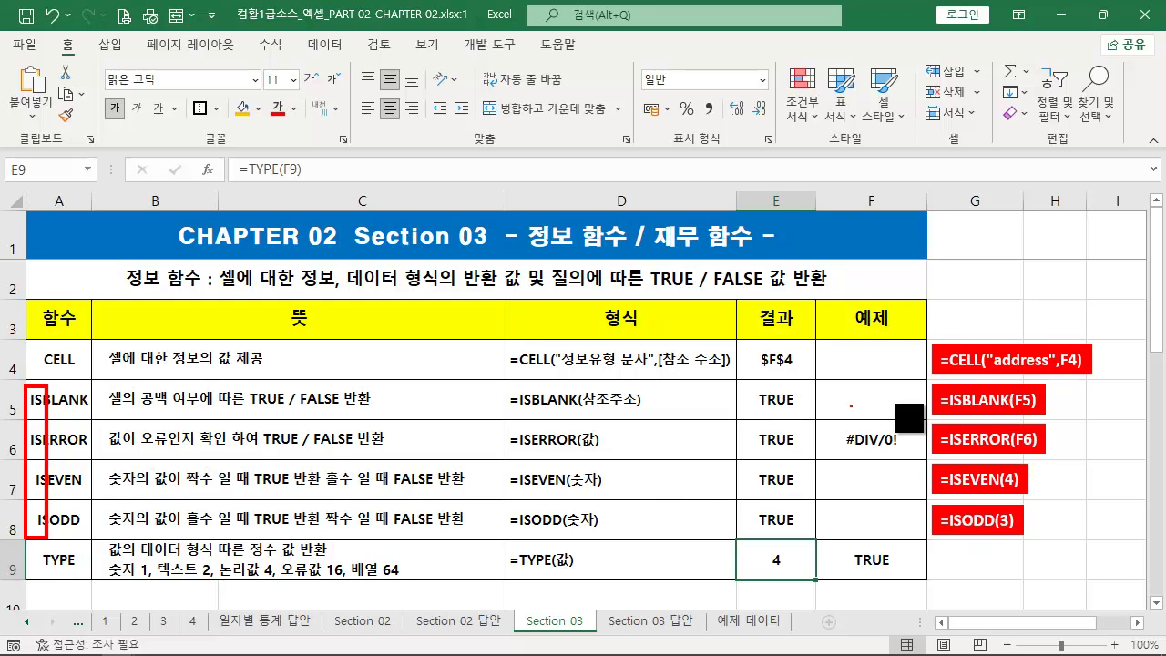
pyautogui.moveTo(739, 381); pyautogui.dragTo(814, 539)
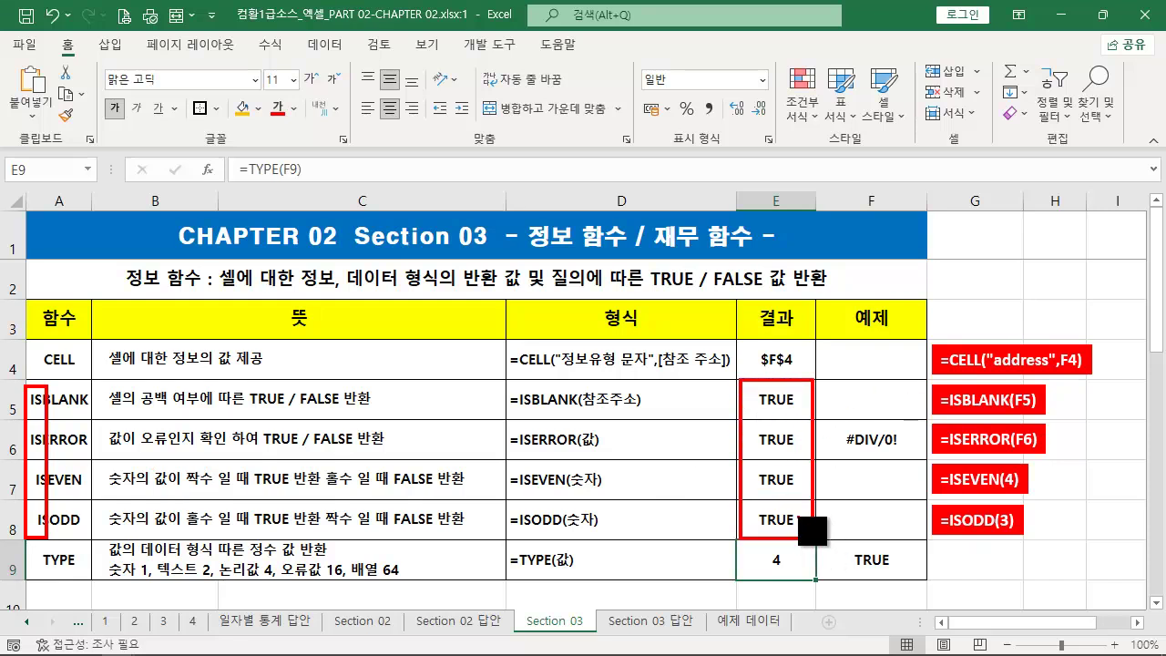
pyautogui.press('Escape')
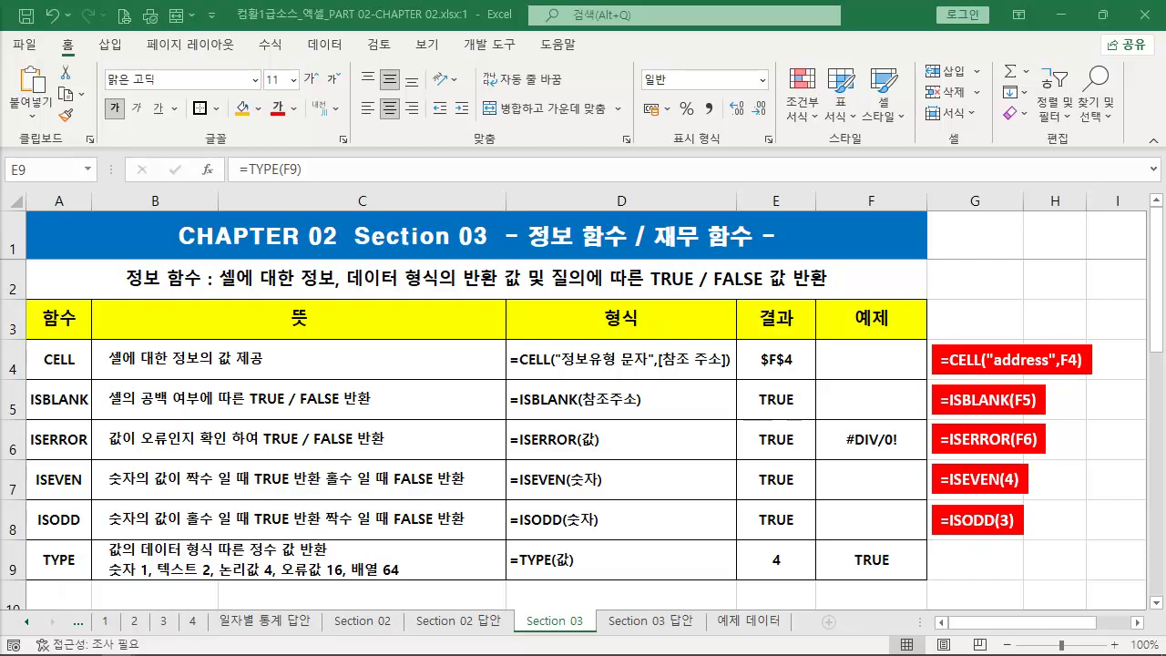
pyautogui.click(754, 552)
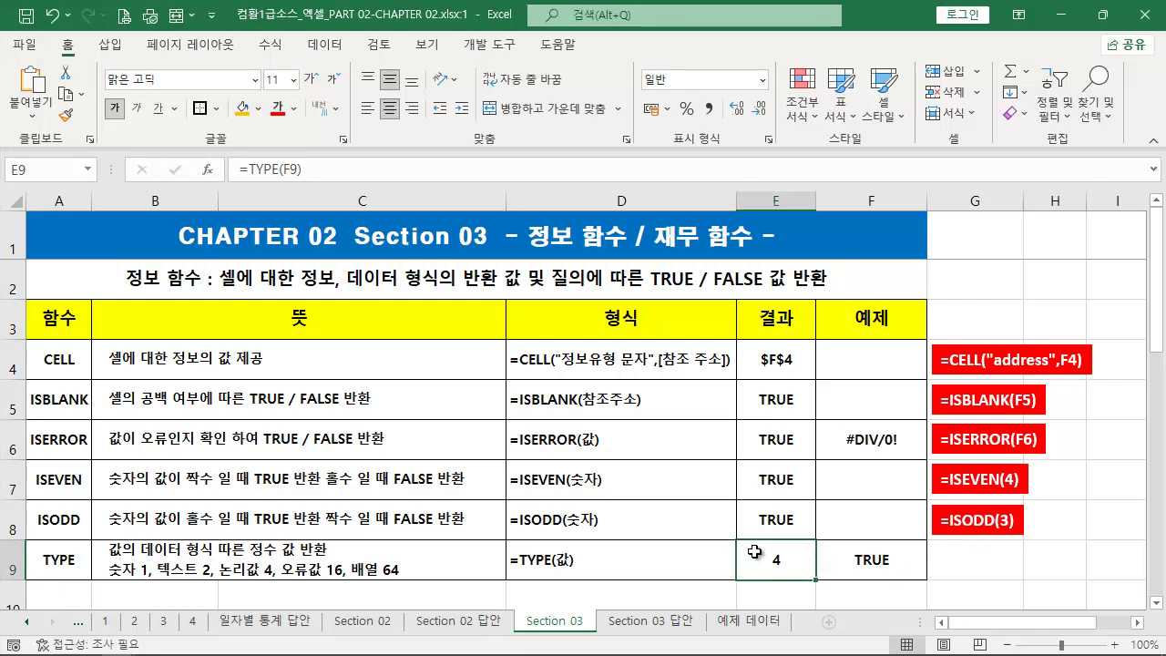
# Enter the heading "재무 함수 : 대출, 투자, 이율, 감가감삭등에 대한 값을 구하는 함수" in A11.
pyautogui.scroll(-2, 748, 538)
pyautogui.scroll(-2, 748, 533)
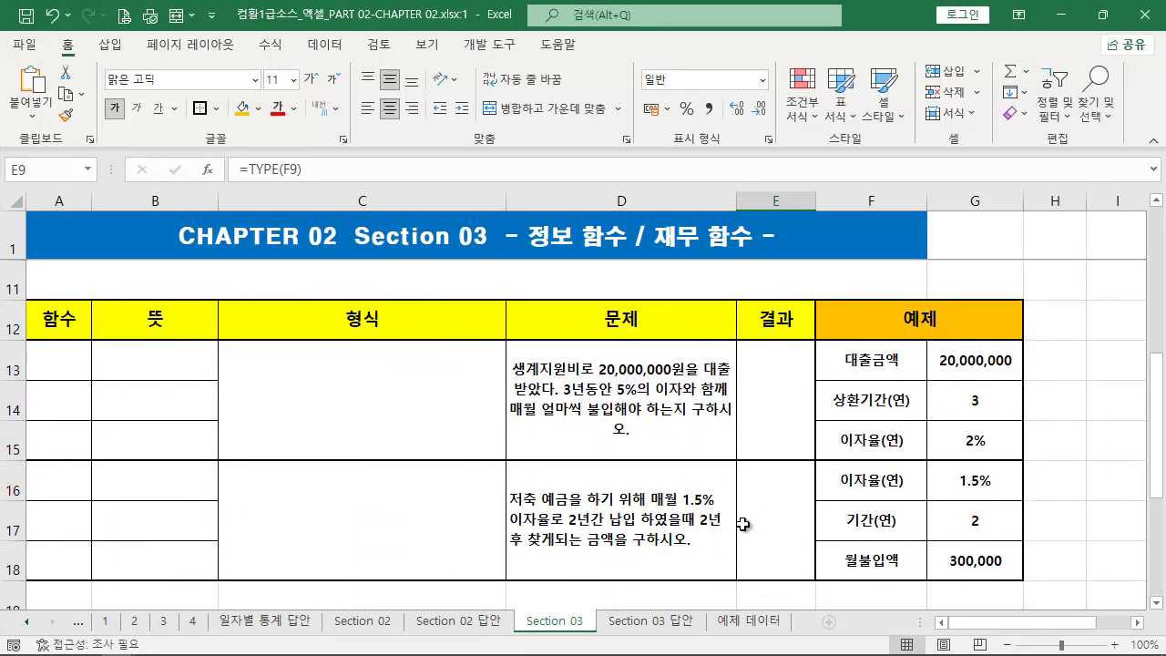
pyautogui.click(323, 284)
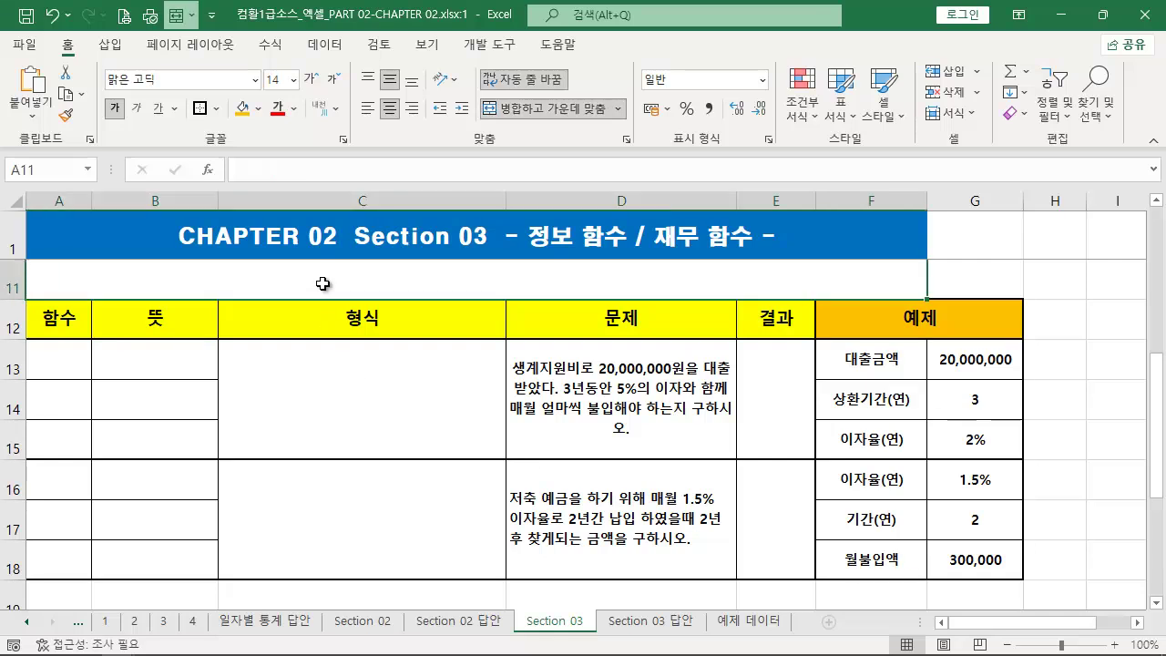
pyautogui.write('WOAN')
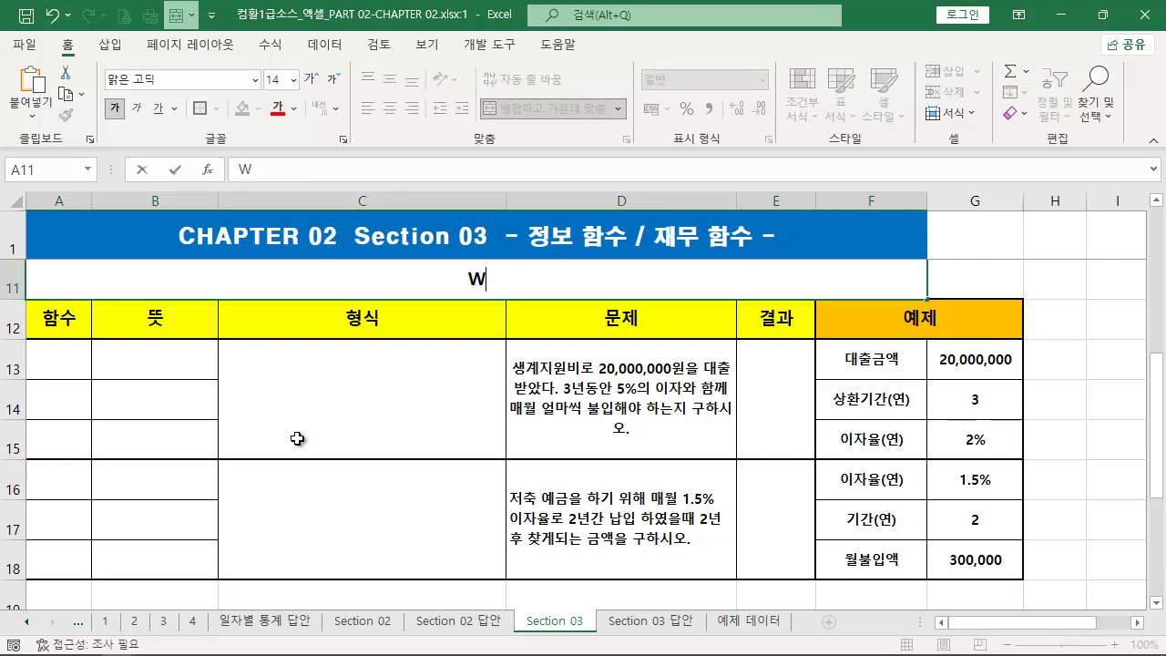
pyautogui.press('BackSpace')
pyautogui.press('BackSpace')
pyautogui.press('BackSpace')
pyautogui.press('BackSpace')
pyautogui.write('재무 함수 ')
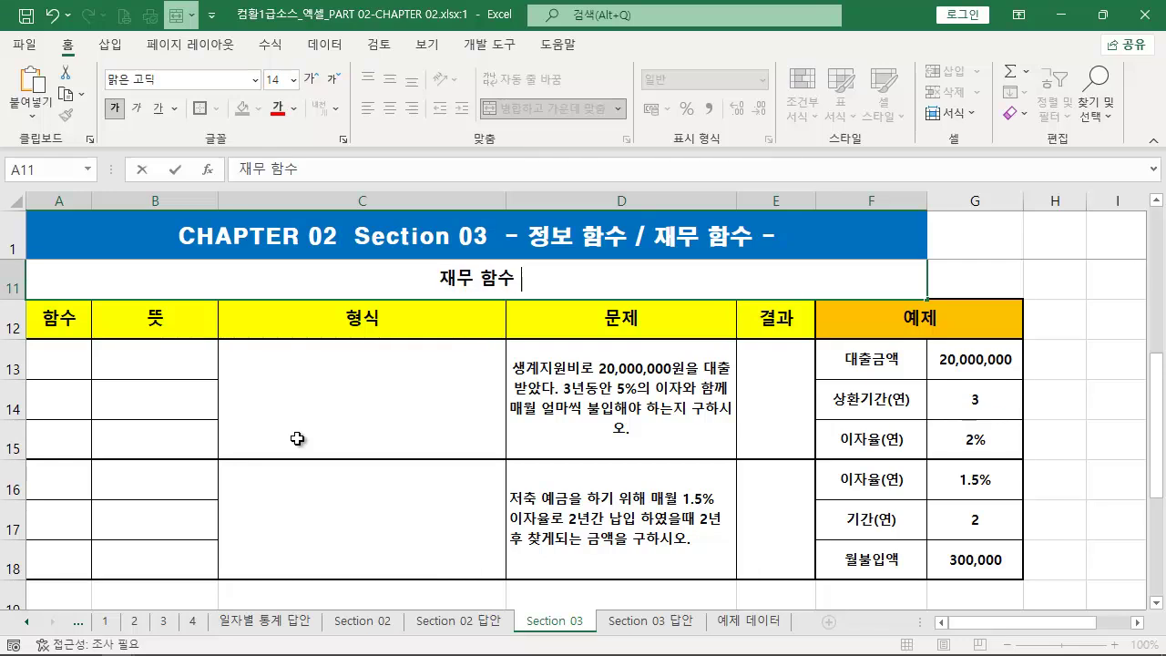
pyautogui.write(': 대출, 투자, 이율, ㅇ율, ')
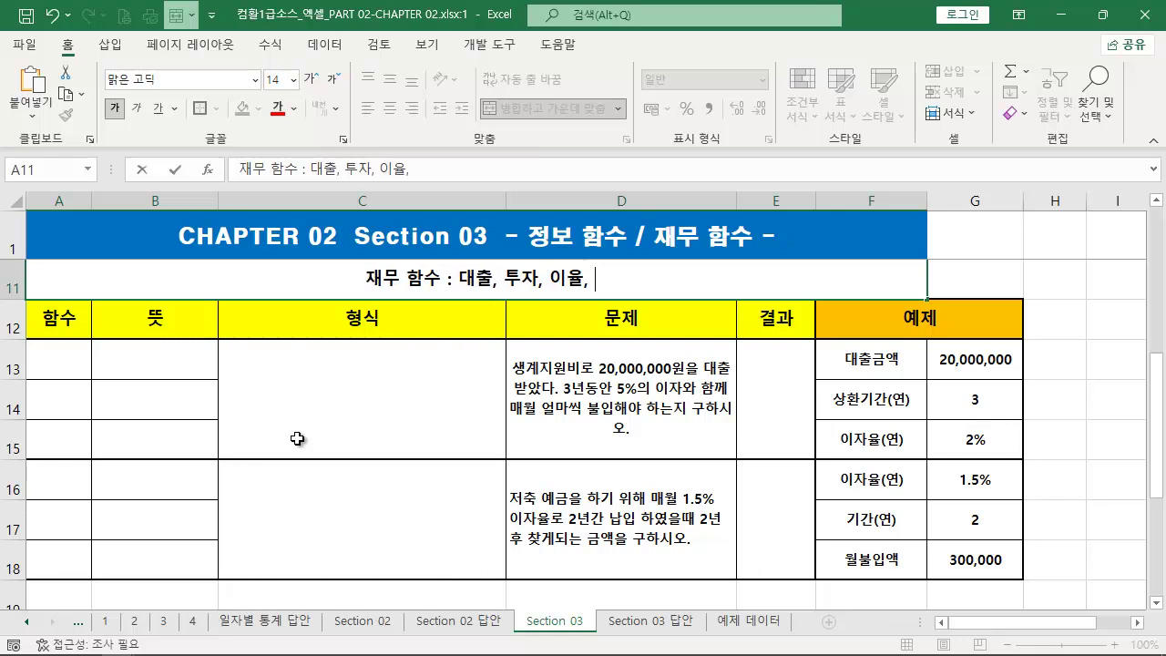
pyautogui.write('감ㄱ감삭등ㅇ')
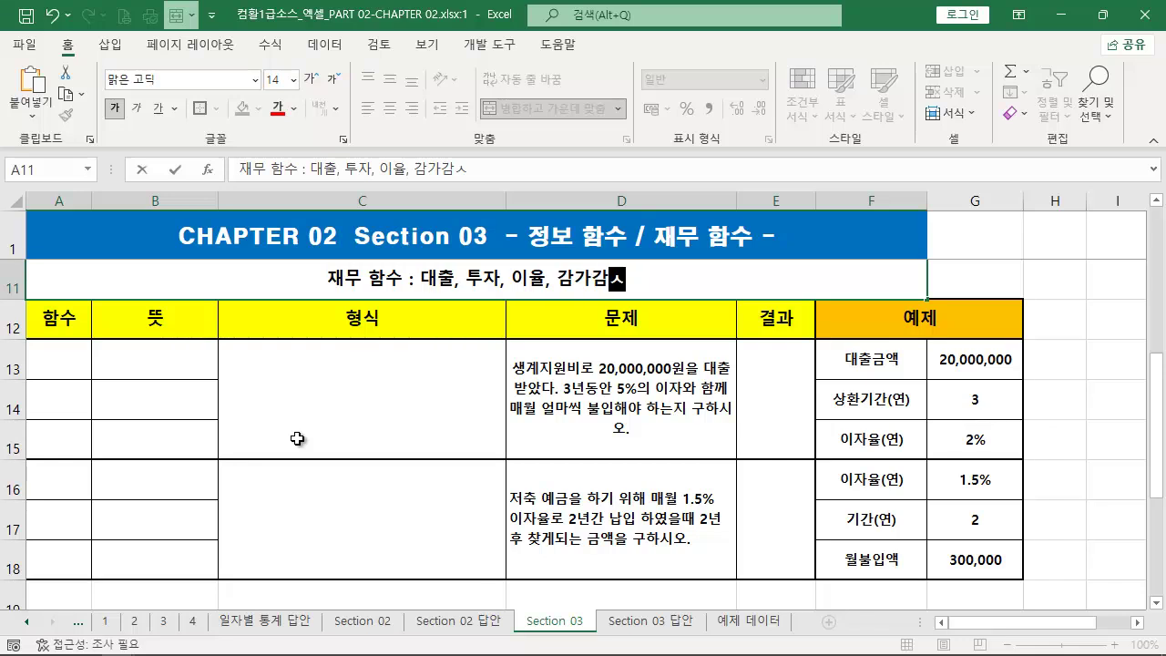
pyautogui.write('ㅔ ')
pyautogui.write('대한 값을')
pyautogui.write(' 구하는 함수')
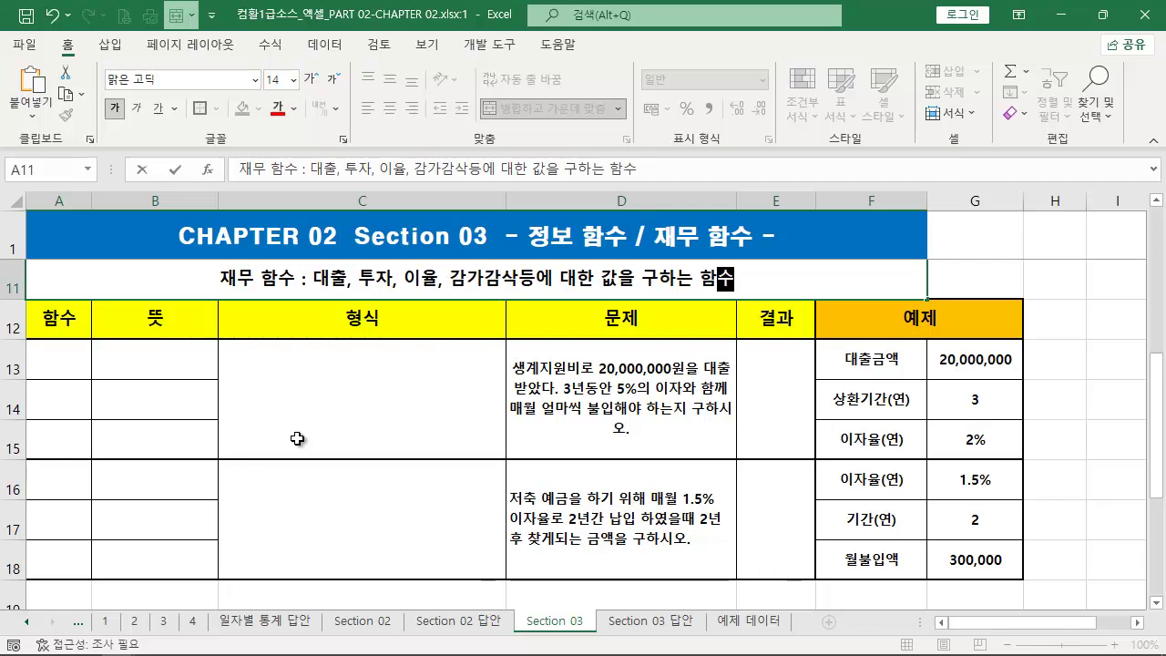
pyautogui.press('Return')
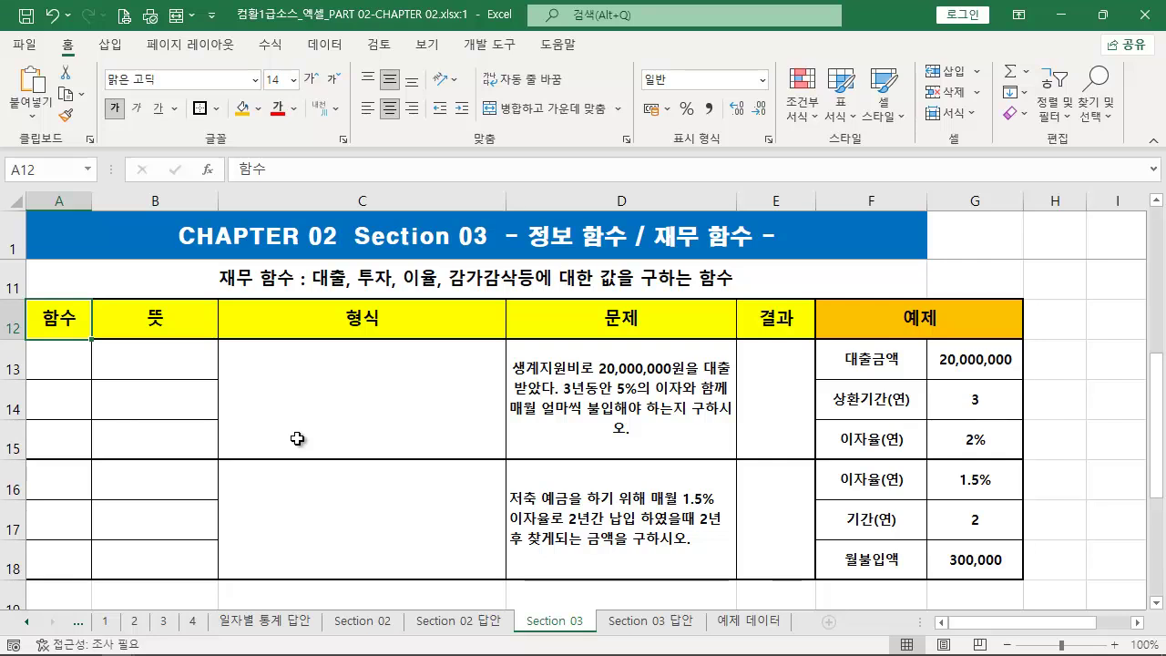
# Enter PMT as the first financial function name in A13.
pyautogui.click(77, 376)
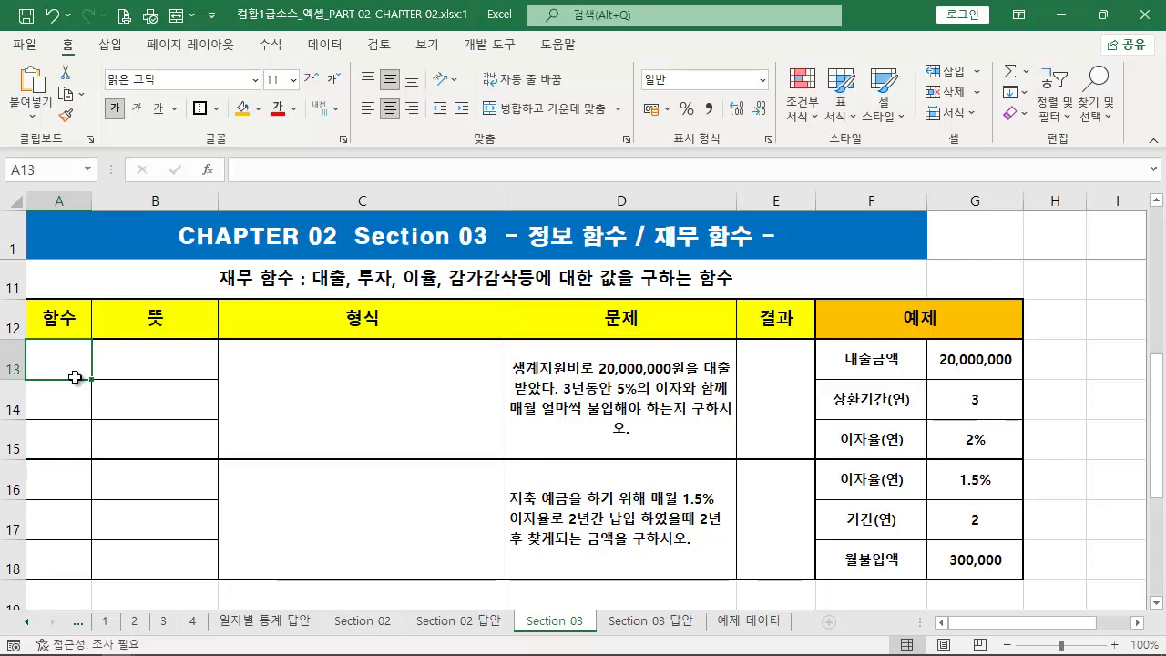
pyautogui.write('PMT')
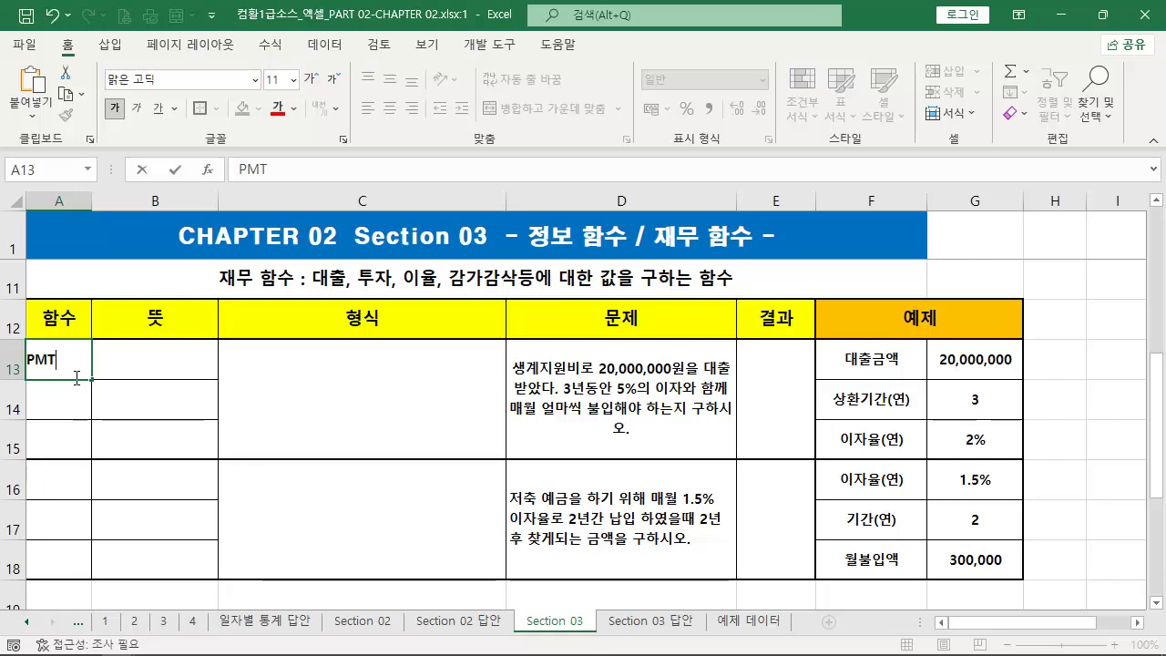
pyautogui.press('Tab')
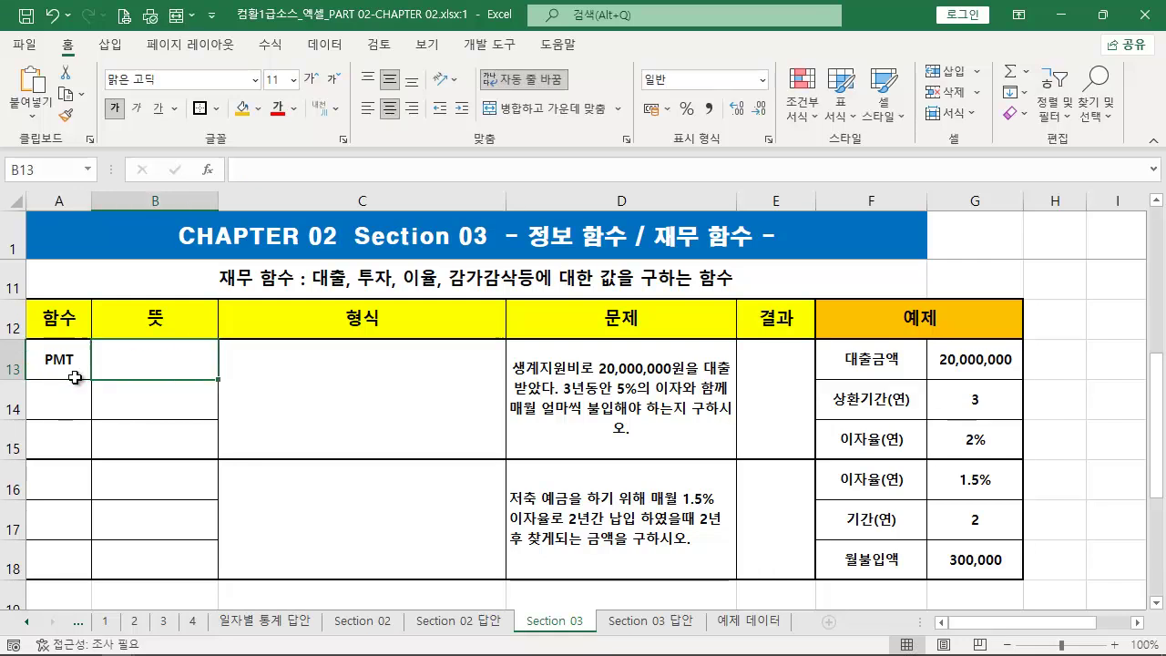
# Enter the PMT meaning in B13 on two lines: 월납입액 and (월상환액,월불입액).
pyautogui.write('월납')
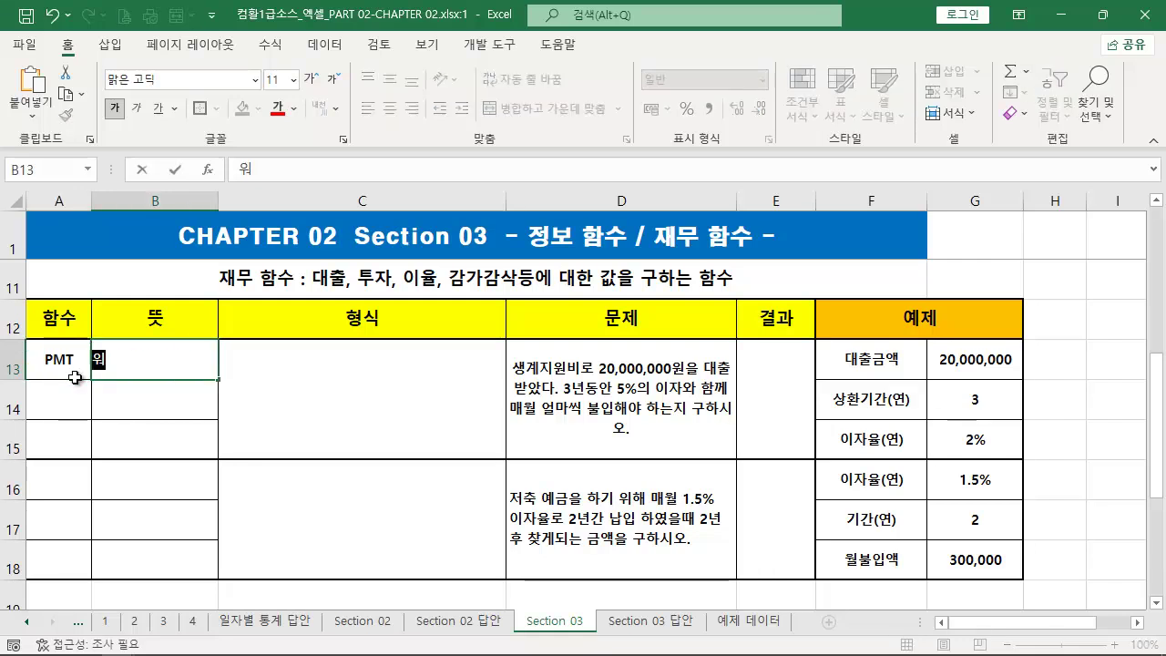
pyautogui.write('입액')
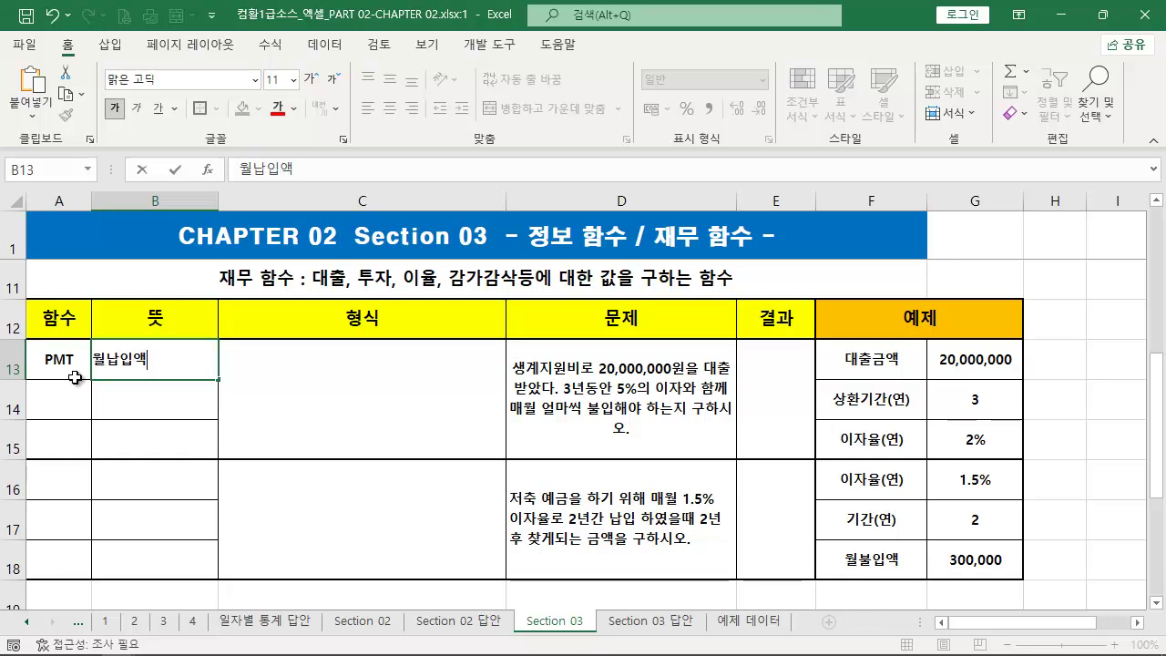
pyautogui.hotkey('alt', 'Return')
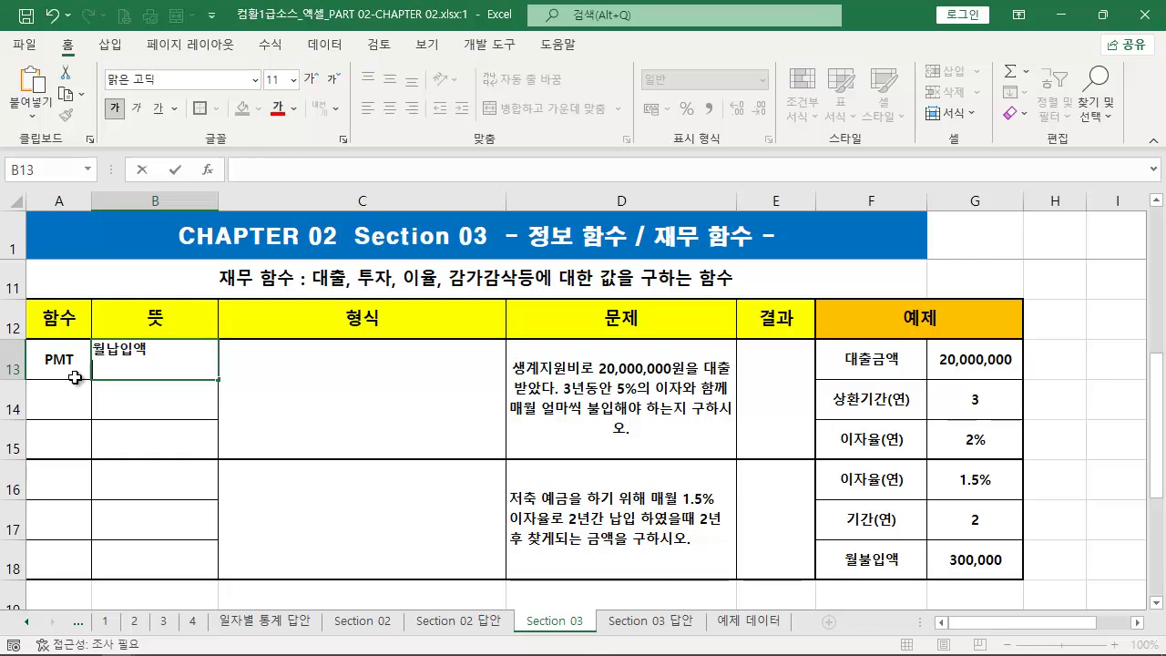
pyautogui.write('(월상환')
pyautogui.write('애')
pyautogui.write('ㄱ,워ㄹ불ㅇ')
pyautogui.write('ㅣㅂ액')
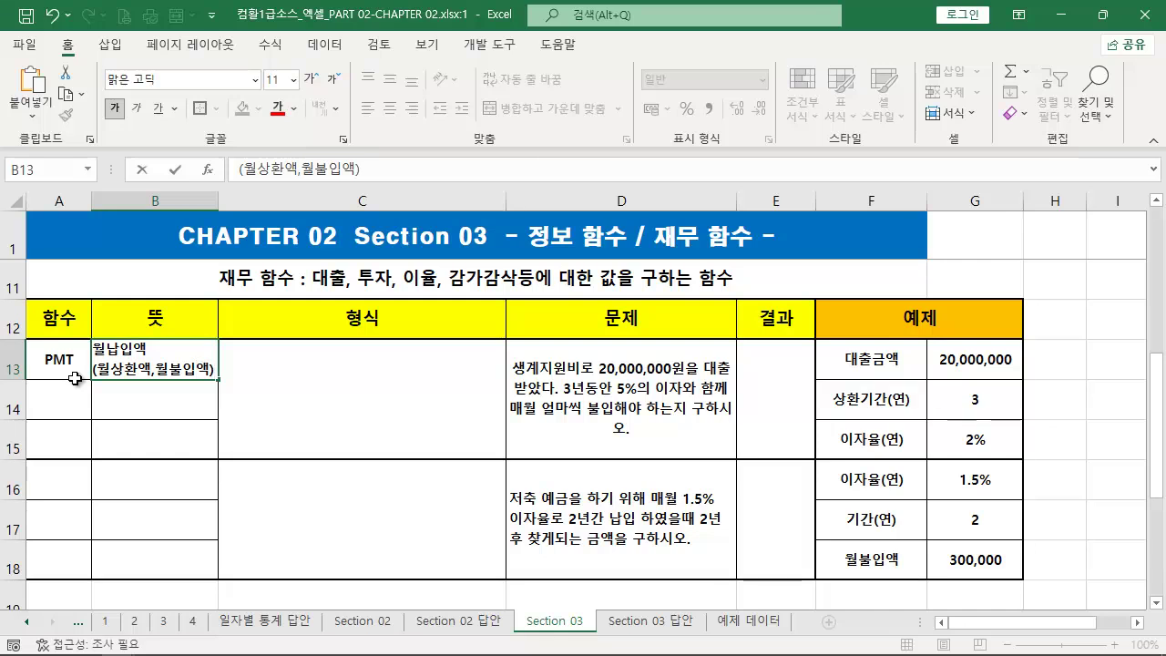
pyautogui.write(')')
pyautogui.press('Tab')
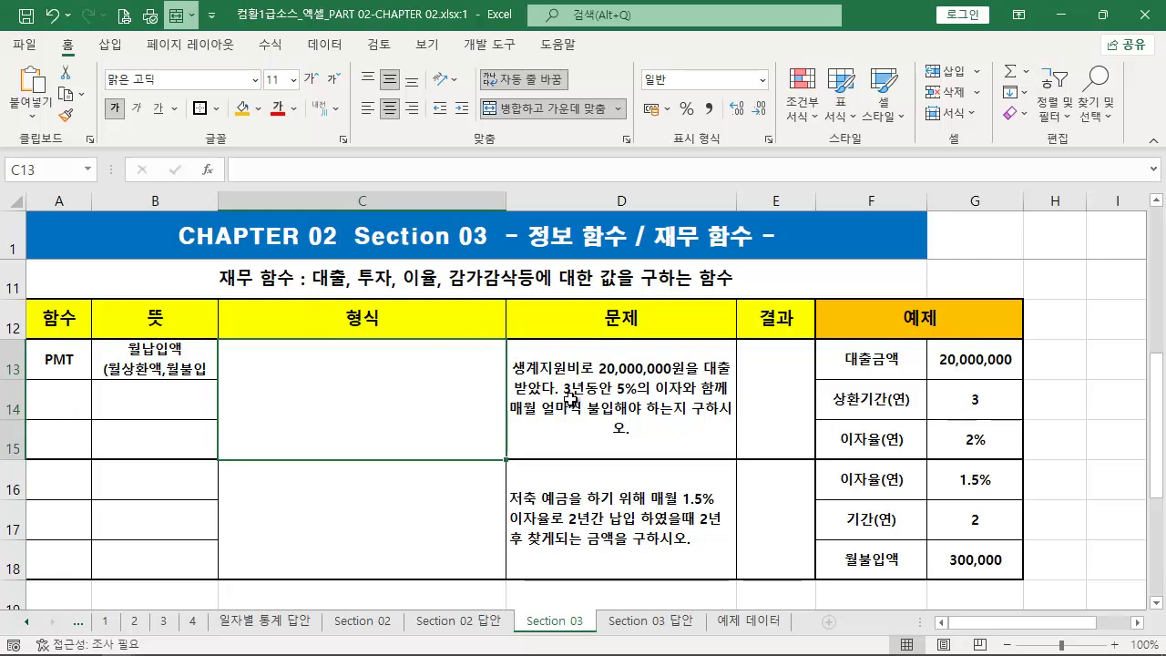
# Examine the loan repayment problem in D13 and its example loan amount, repayment period and annual interest rate in F13:G15.
pyautogui.moveTo(512, 375); pyautogui.dragTo(735, 374)
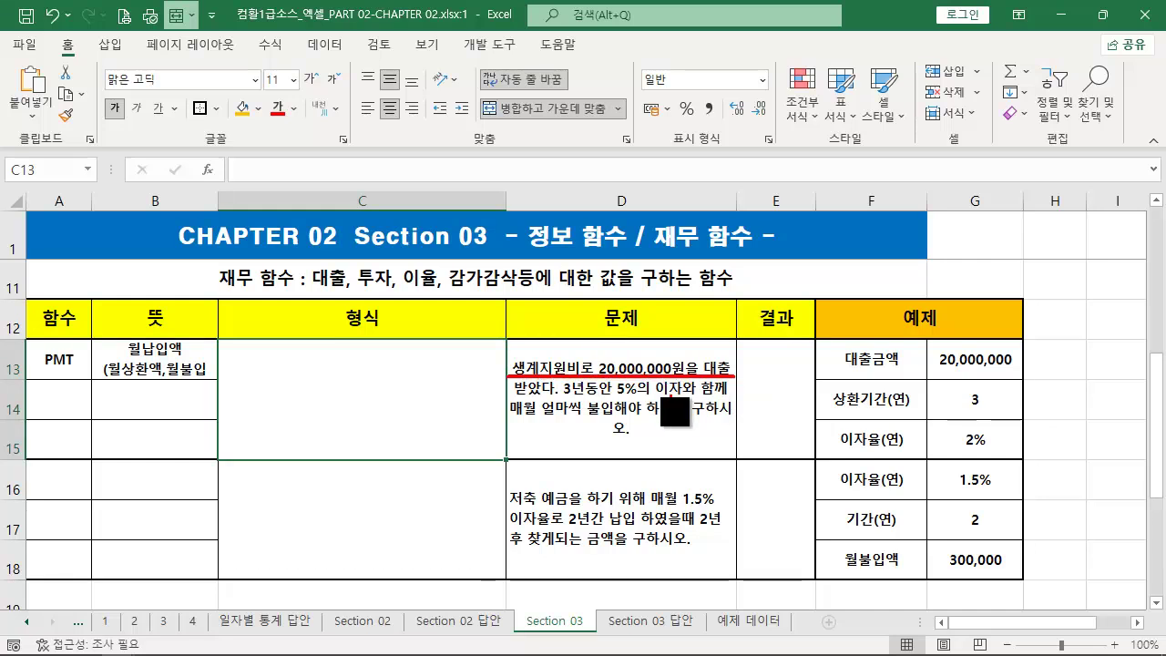
pyautogui.moveTo(527, 412)
pyautogui.mouseDown()
pyautogui.moveTo(736, 415)
pyautogui.moveTo(729, 399)
pyautogui.mouseUp()
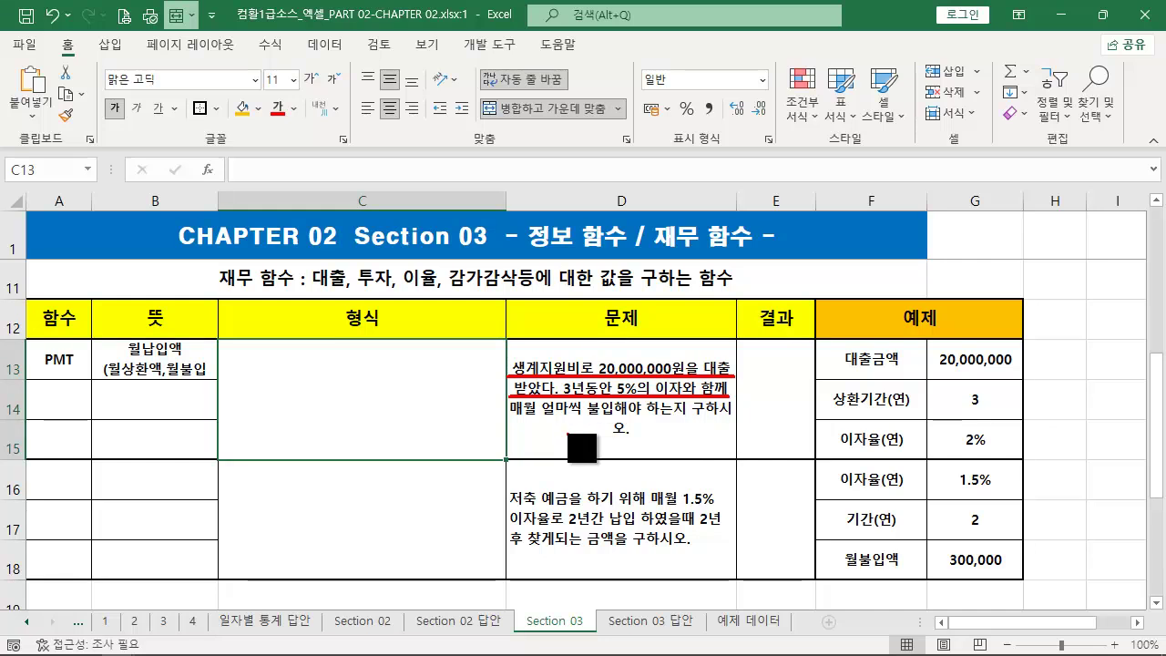
pyautogui.moveTo(518, 421); pyautogui.dragTo(741, 420)
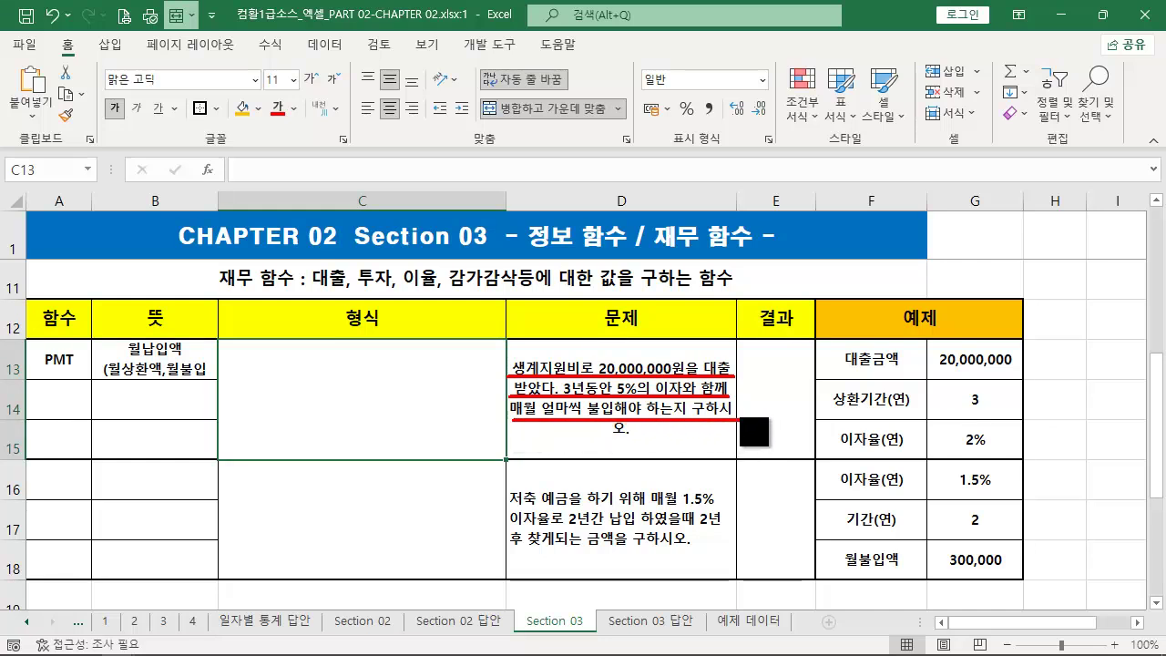
pyautogui.moveTo(831, 355); pyautogui.dragTo(968, 477)
pyautogui.hotkey('ctrl', 'z')
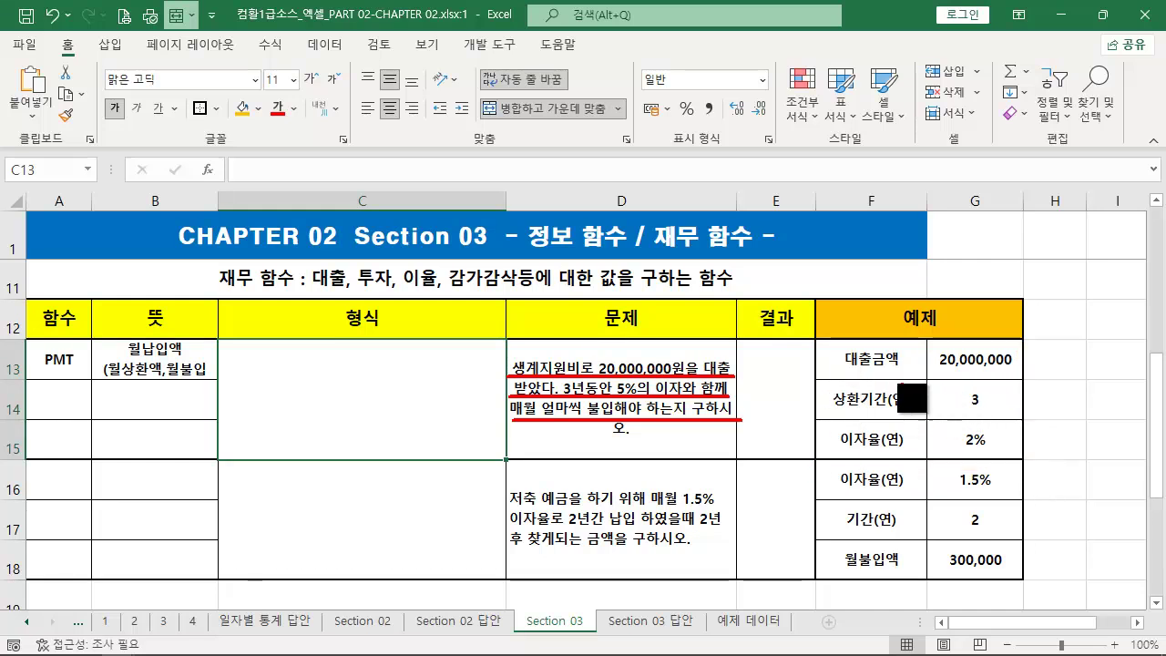
pyautogui.moveTo(840, 371); pyautogui.dragTo(1018, 370)
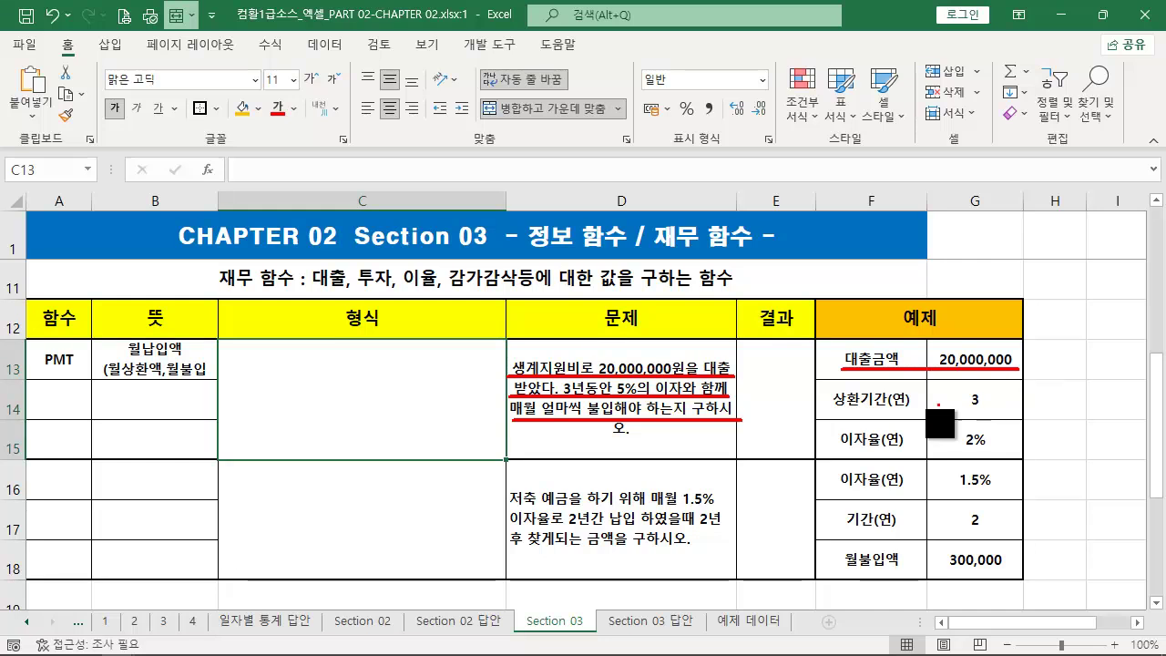
pyautogui.moveTo(832, 413); pyautogui.dragTo(1003, 411)
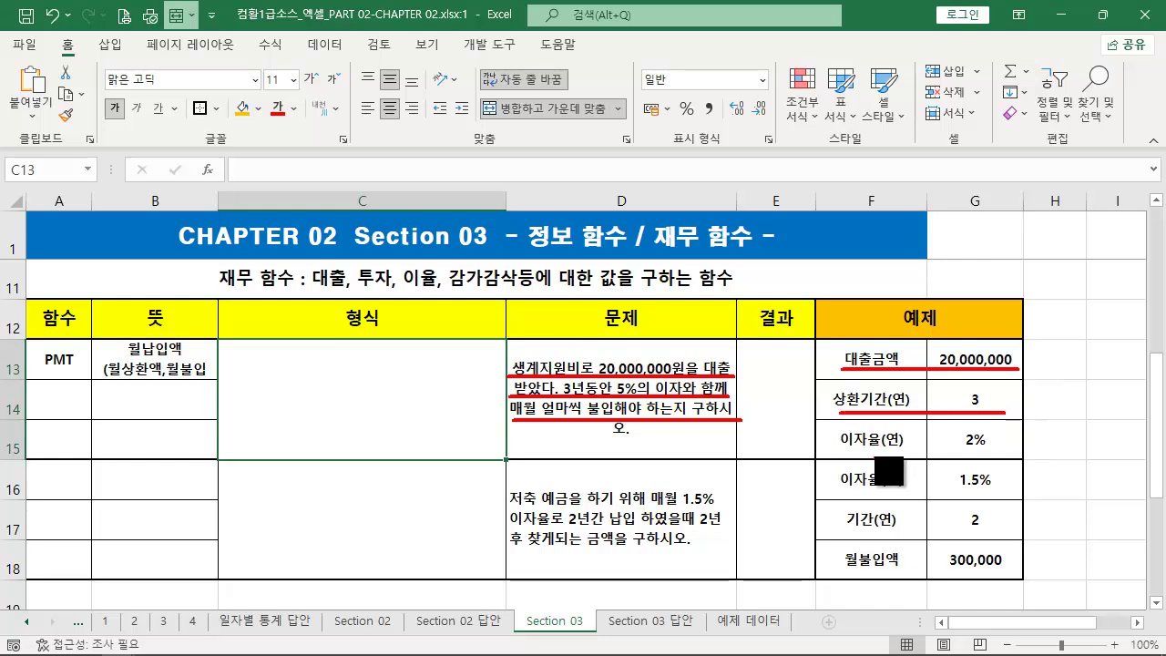
pyautogui.moveTo(840, 452); pyautogui.dragTo(1007, 450)
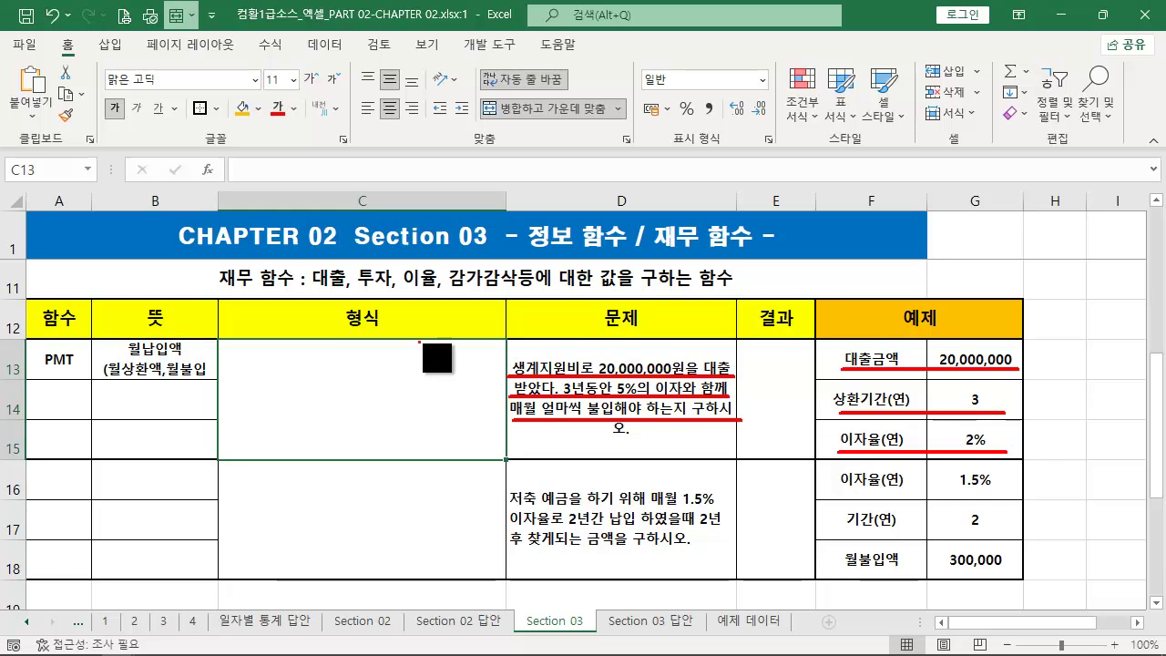
pyautogui.moveTo(36, 349); pyautogui.dragTo(86, 372)
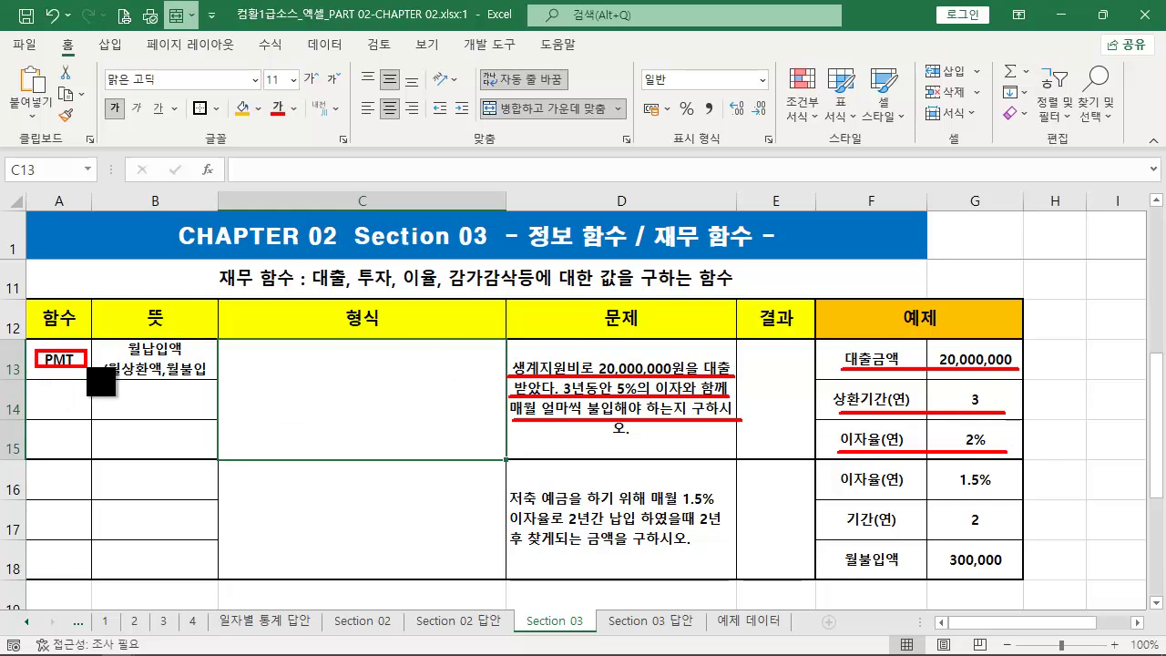
pyautogui.press('Escape')
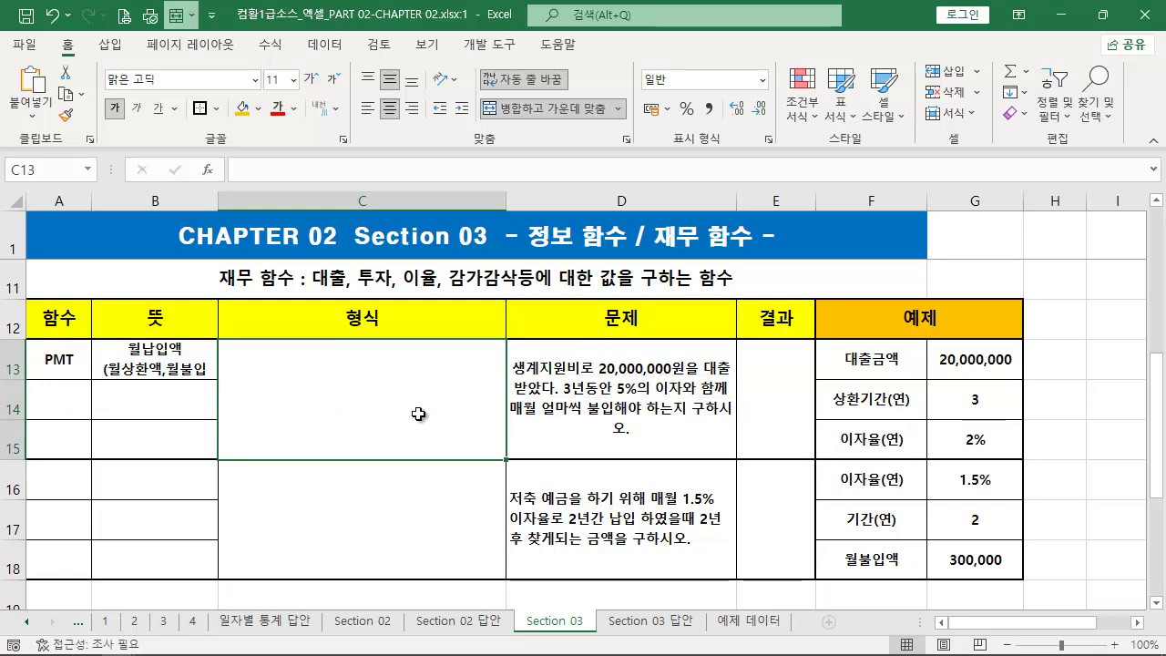
# Begin the PMT syntax with =PMT( in C13 and examine the rate, nper, pv, [fv] and [type] arguments against the example data.
pyautogui.write('=PMT(')
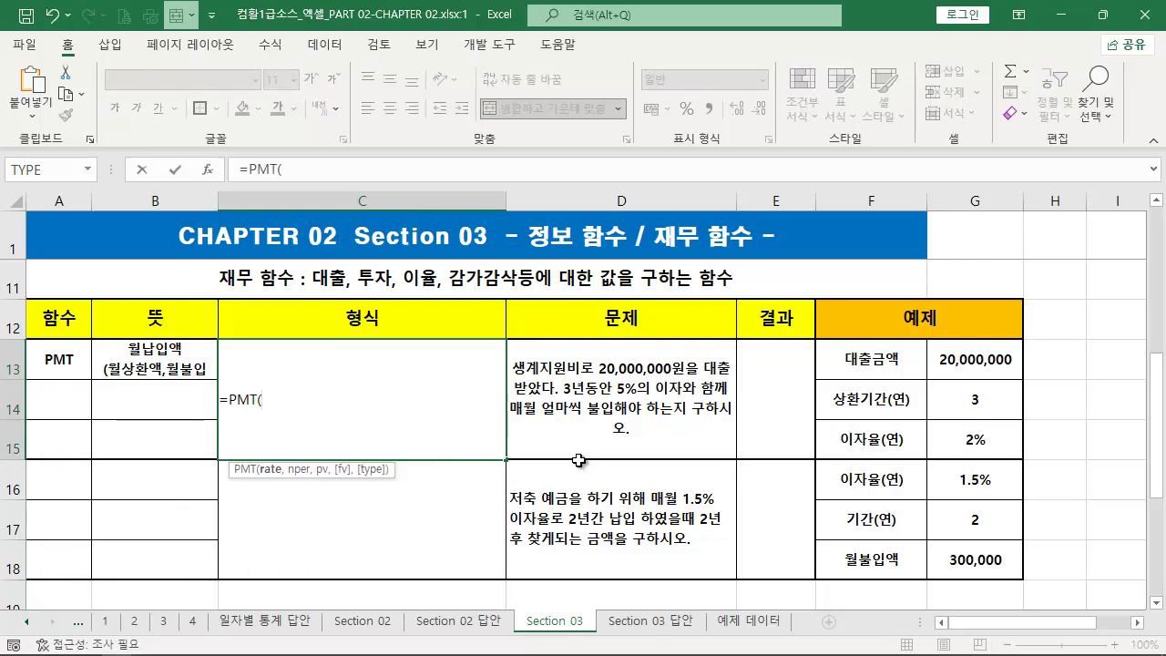
pyautogui.hotkey('ctrl', '2')
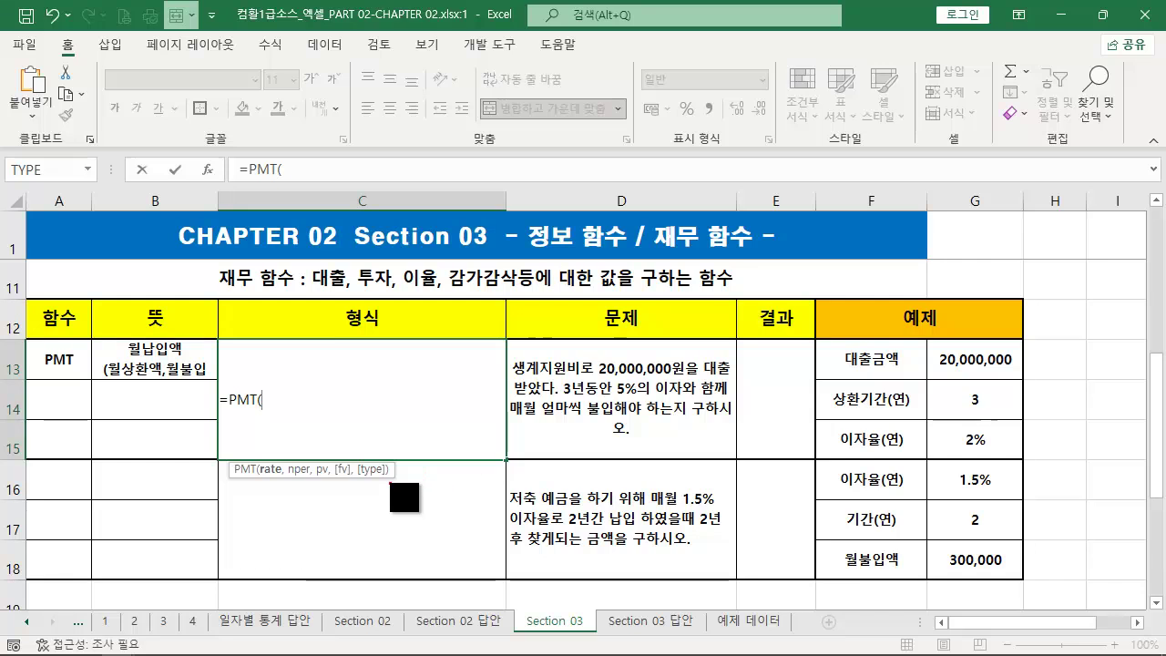
pyautogui.moveTo(271, 475); pyautogui.dragTo(262, 502)
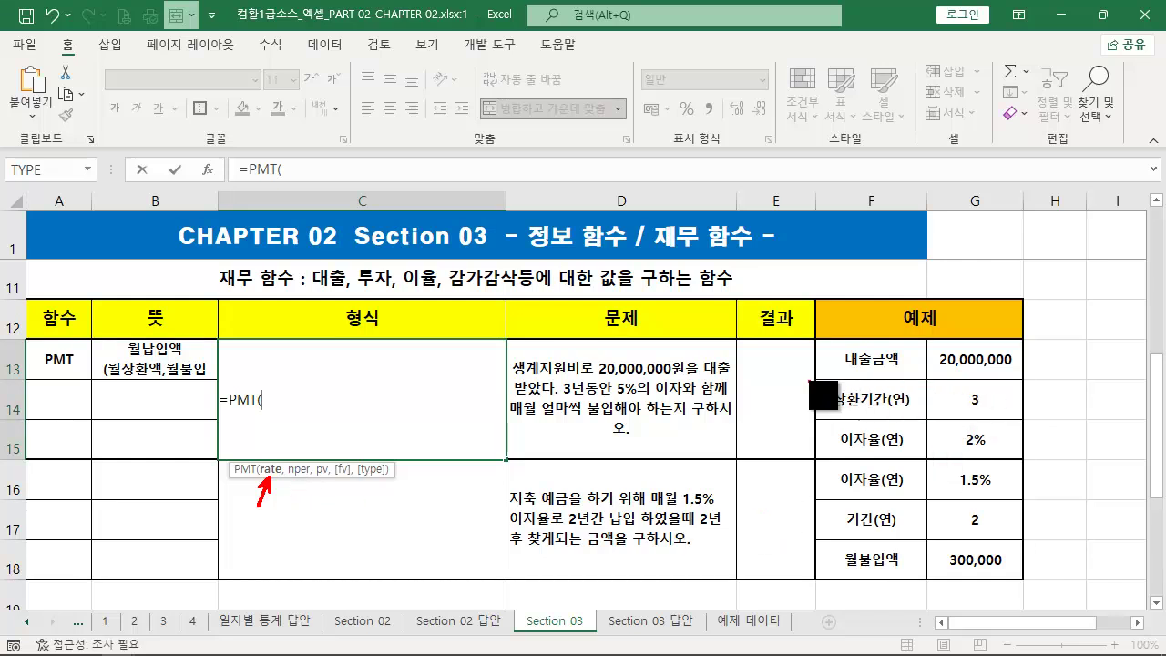
pyautogui.moveTo(833, 421)
pyautogui.mouseDown()
pyautogui.moveTo(873, 450)
pyautogui.moveTo(996, 458)
pyautogui.mouseUp()
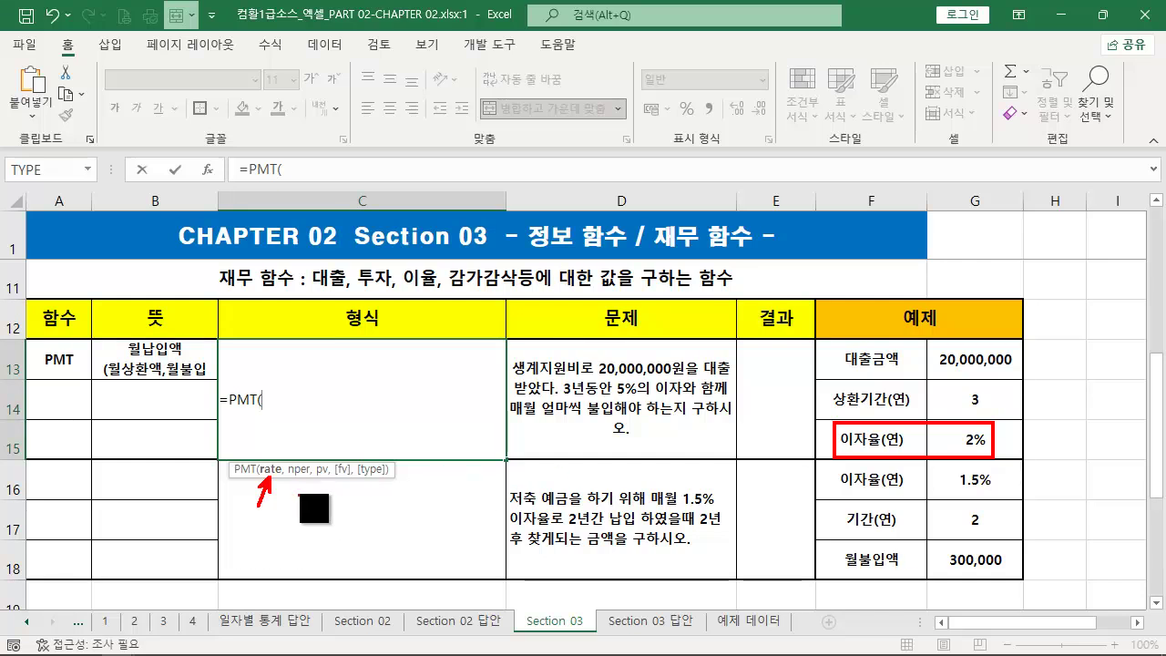
pyautogui.moveTo(305, 482); pyautogui.dragTo(315, 514)
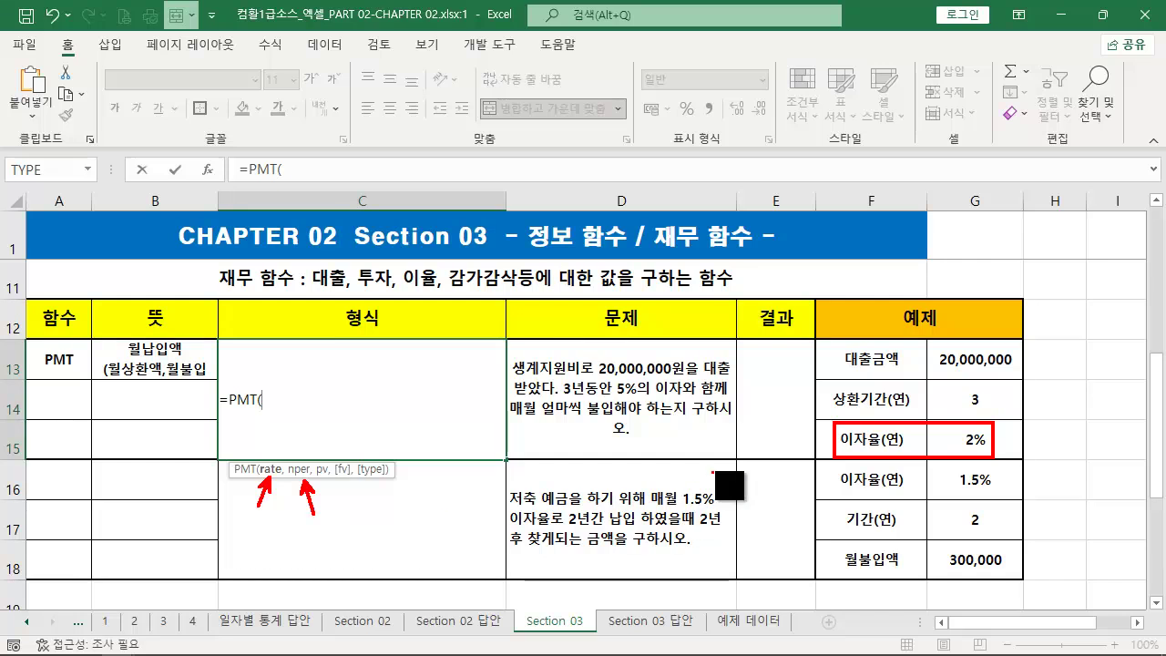
pyautogui.moveTo(833, 508)
pyautogui.mouseDown()
pyautogui.moveTo(921, 532)
pyautogui.moveTo(1006, 535)
pyautogui.mouseUp()
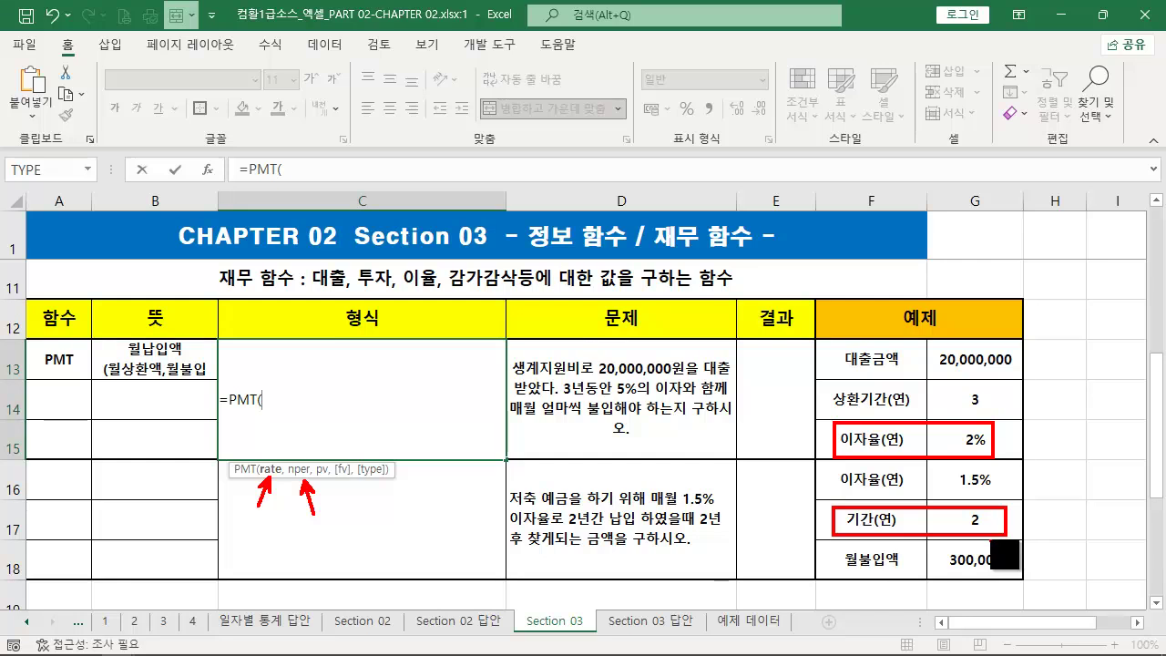
pyautogui.moveTo(325, 475); pyautogui.dragTo(354, 526)
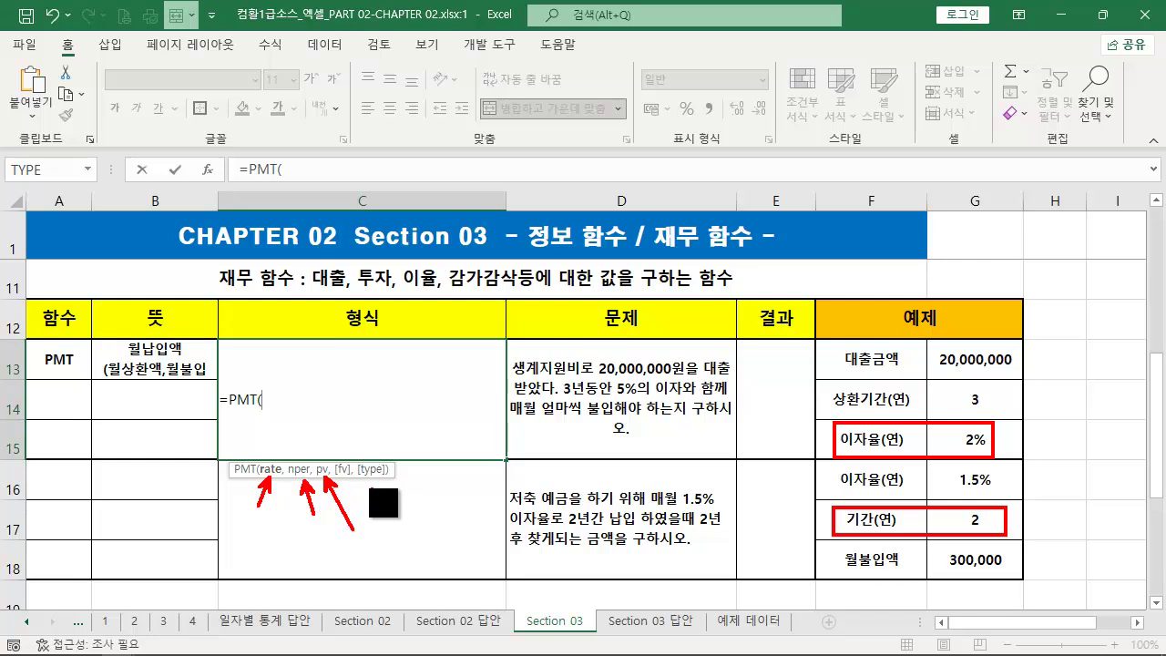
pyautogui.moveTo(349, 480); pyautogui.dragTo(385, 539)
pyautogui.moveTo(382, 483); pyautogui.dragTo(427, 536)
pyautogui.moveTo(330, 451); pyautogui.dragTo(397, 480)
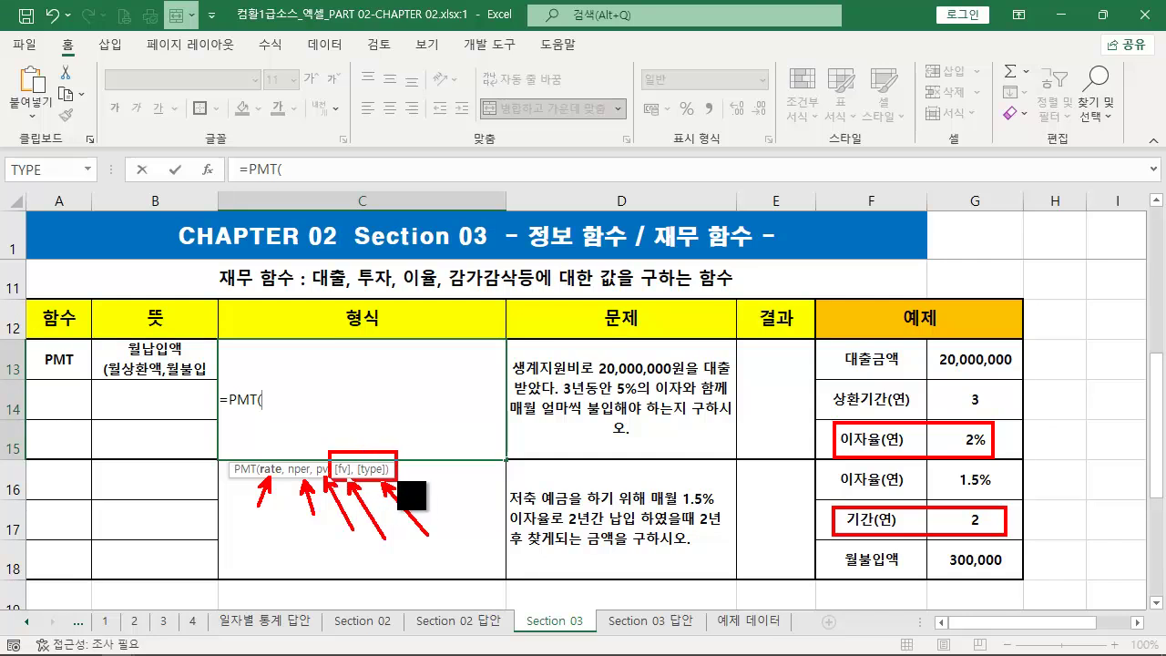
pyautogui.press('Escape')
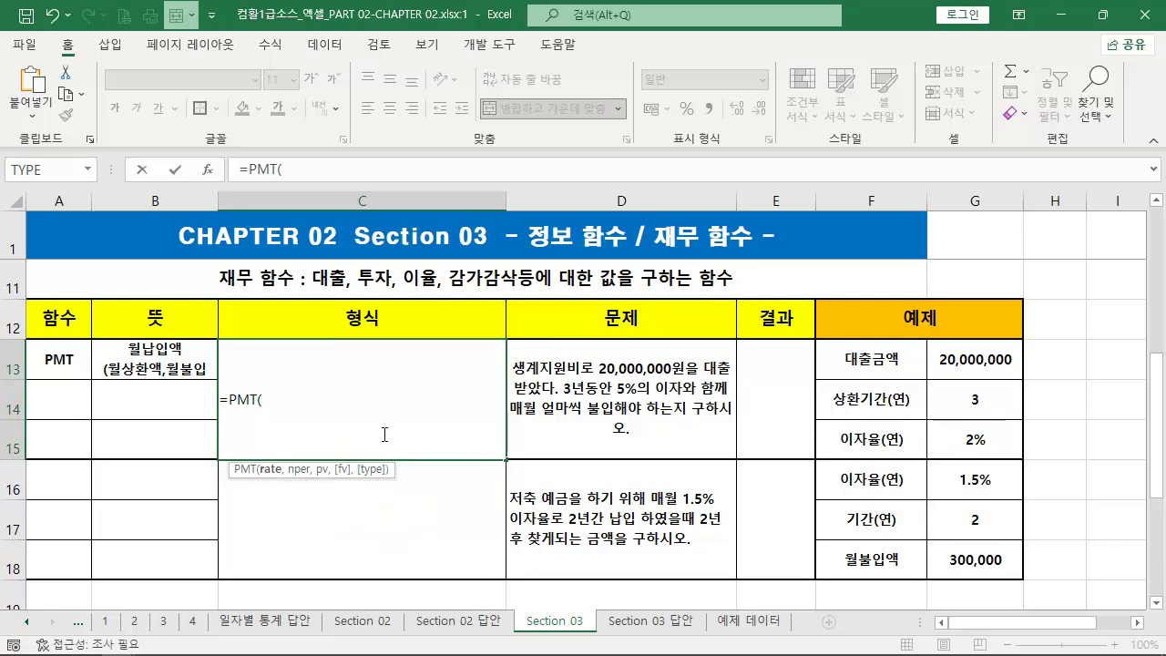
# Complete the PMT syntax in C13 as literal text: =PMT(월이율,기간,현재가치,[미래가치],[타입]).
pyautogui.write('DNJ')
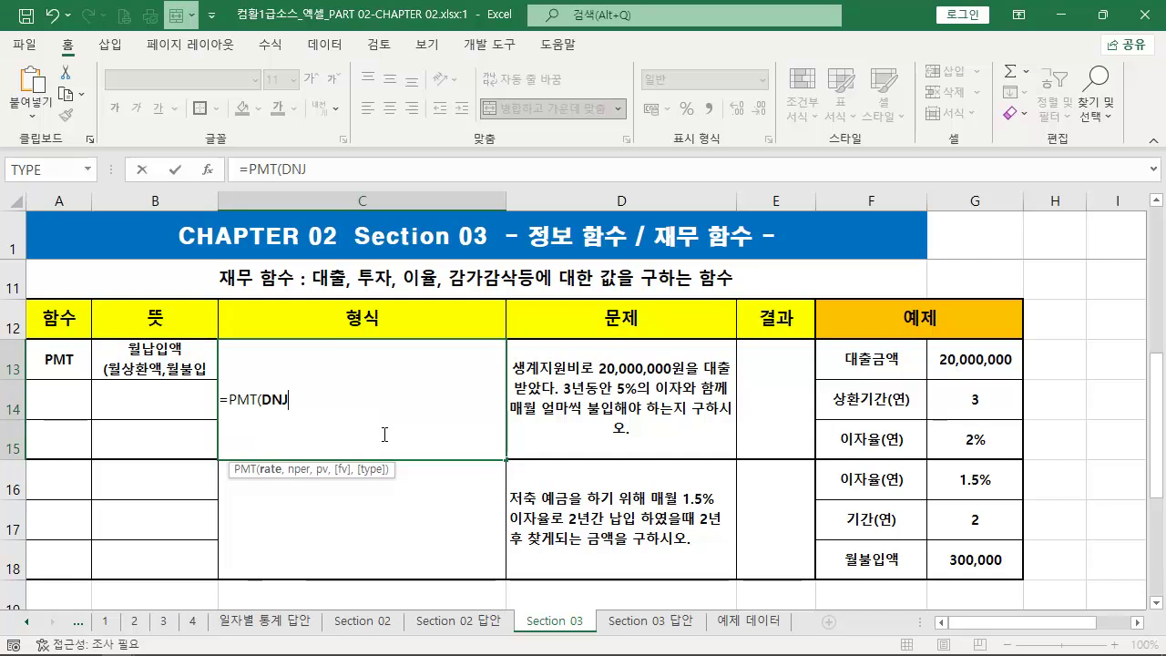
pyautogui.press('BackSpace')
pyautogui.press('BackSpace')
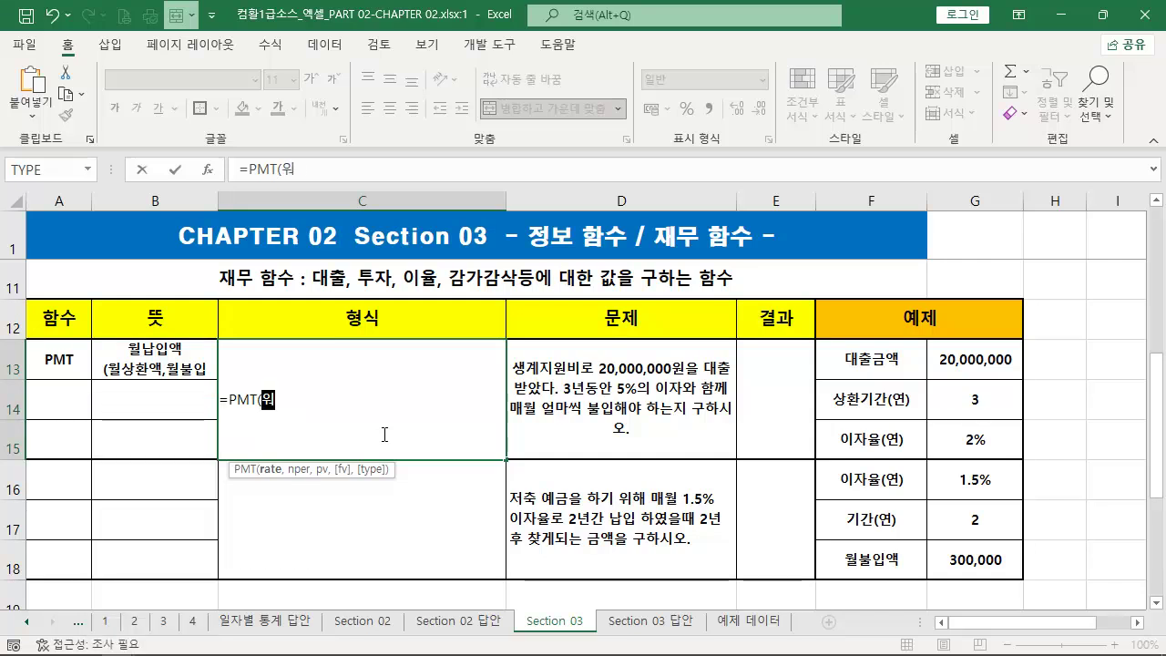
pyautogui.write('월이유')
pyautogui.write(',')
pyautogui.write('기간,')
pyautogui.write('현재가치,')
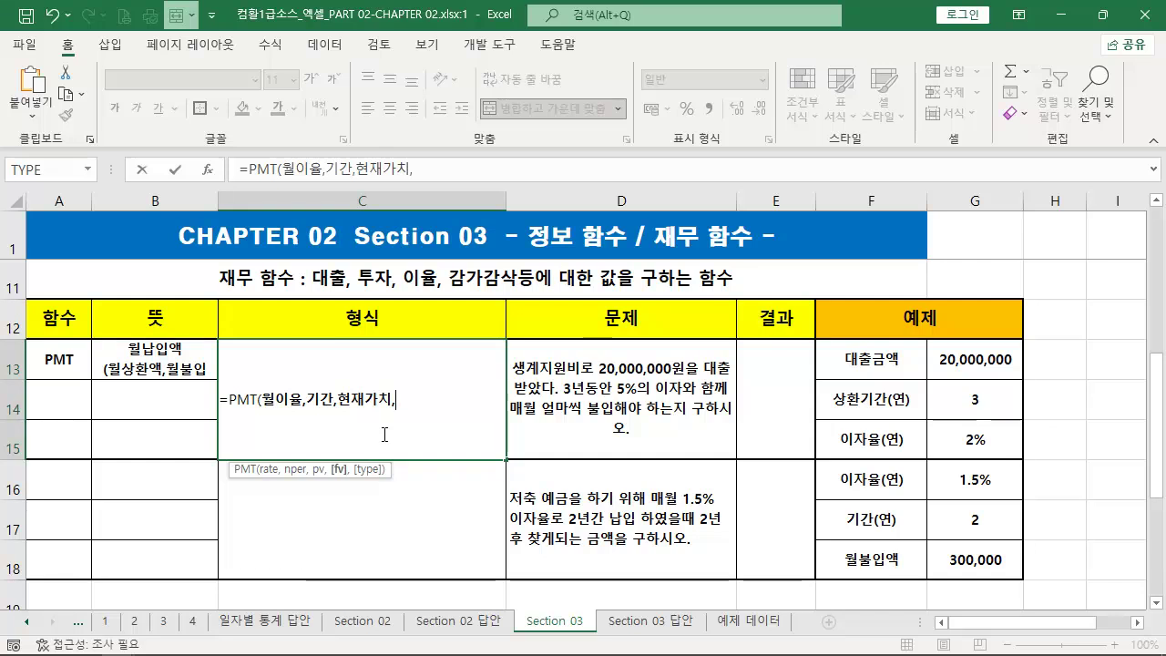
pyautogui.write('[미래가')
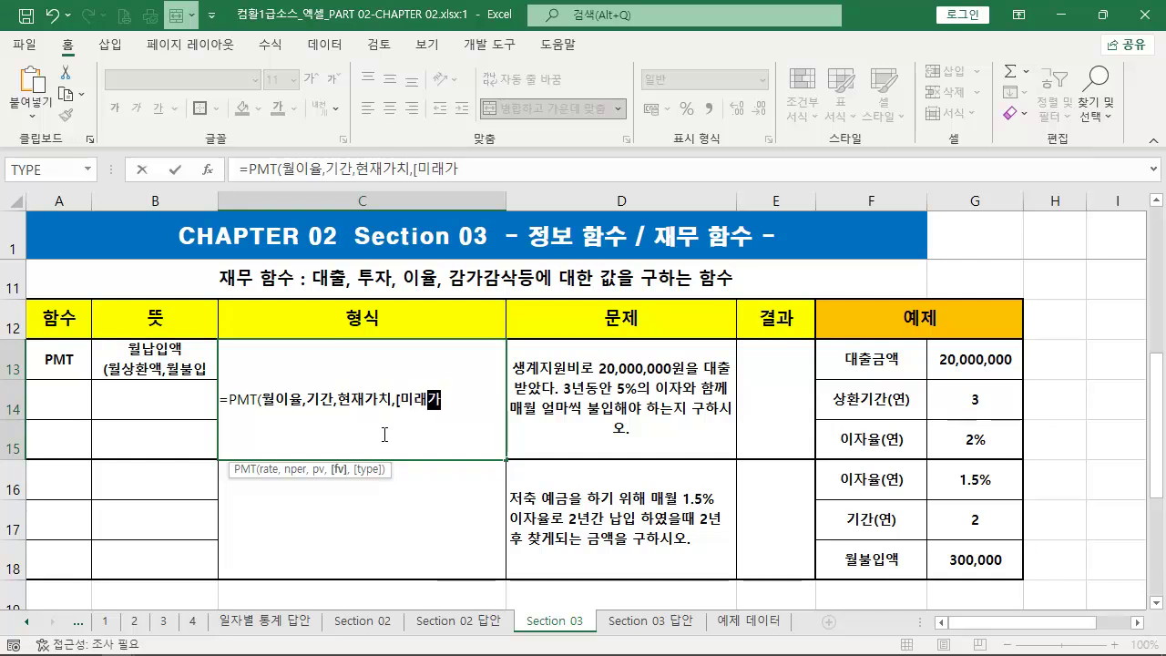
pyautogui.write('치],')
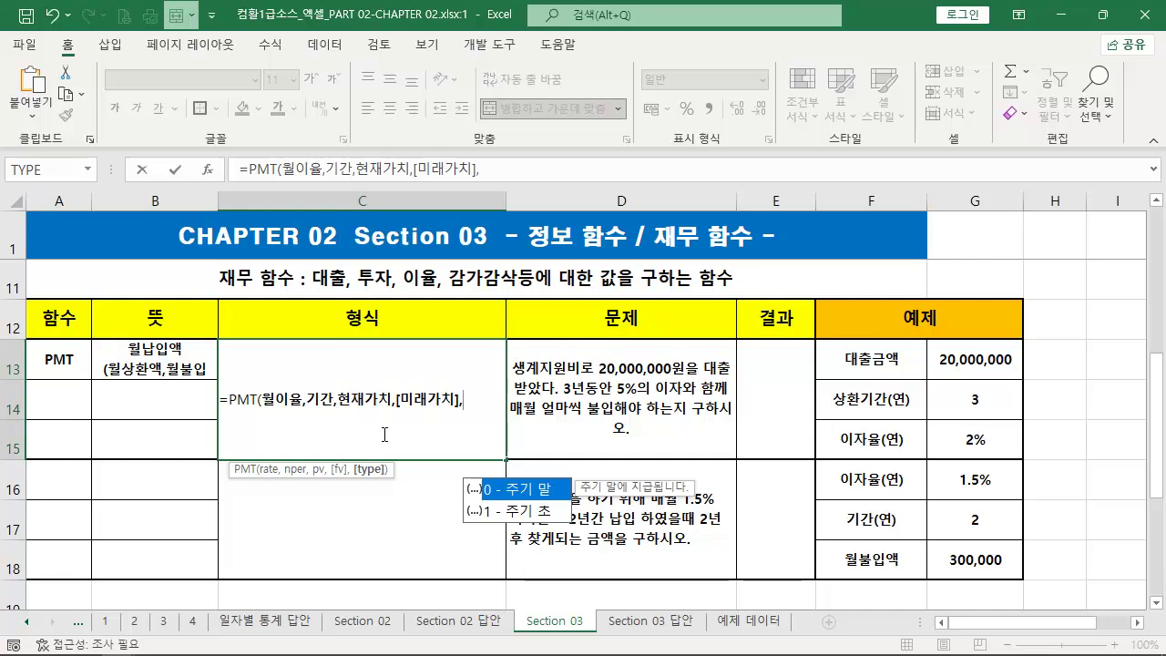
pyautogui.write('[타입])')
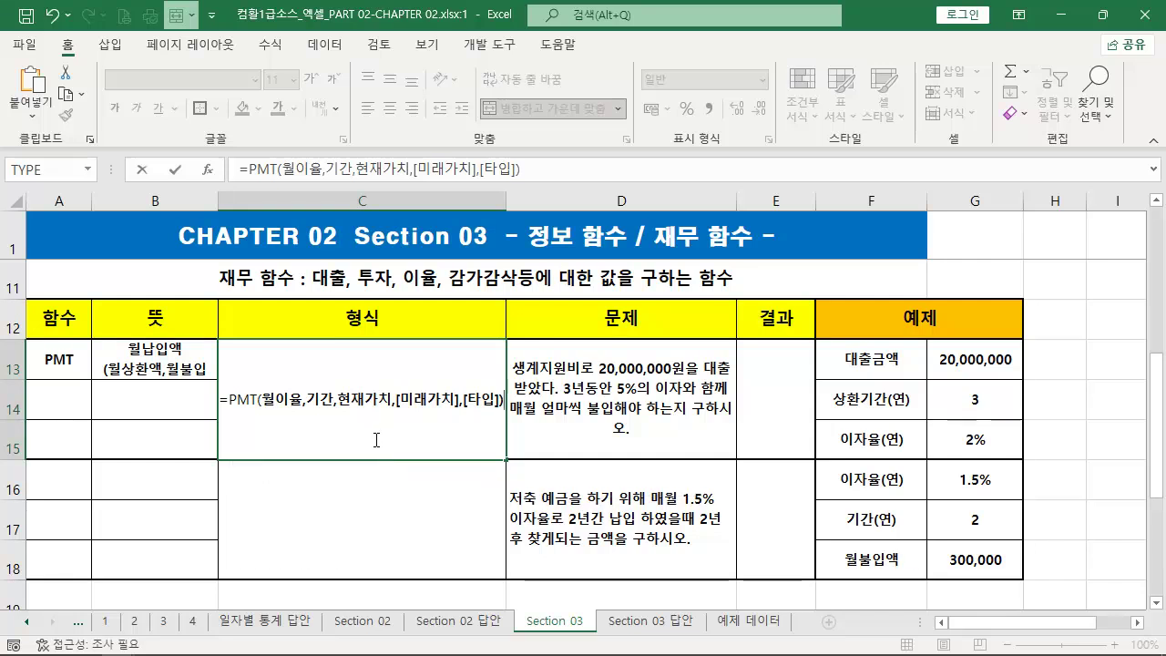
pyautogui.click(223, 398)
pyautogui.write("'")
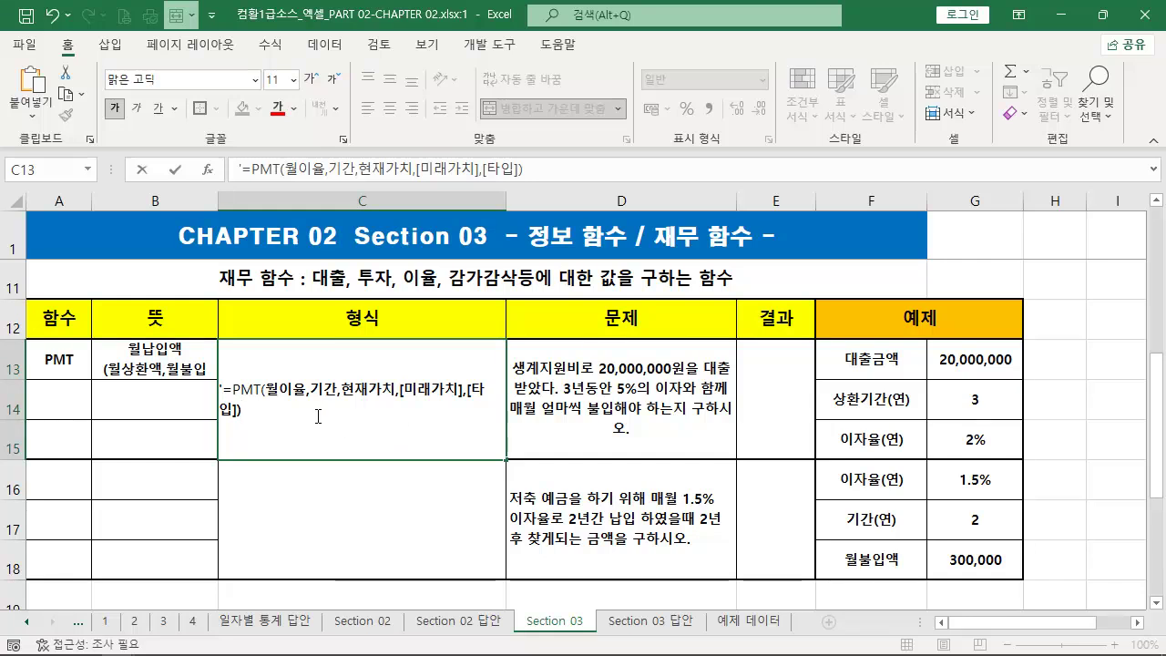
# Add a note below the syntax in C13, separated by a blank line: 타입 : 0 (주기말), 1 (주기초).
pyautogui.hotkey('alt', 'Return')
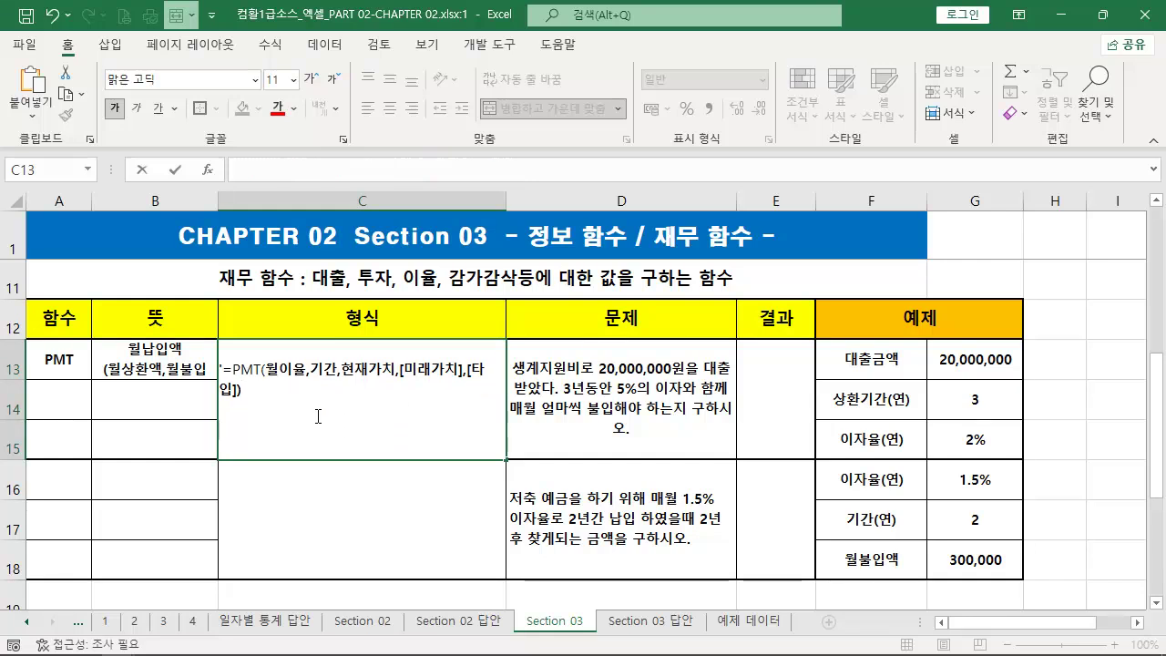
pyautogui.write('XKDL')
pyautogui.press('BackSpace')
pyautogui.press('BackSpace')
pyautogui.press('BackSpace')
pyautogui.press('BackSpace')
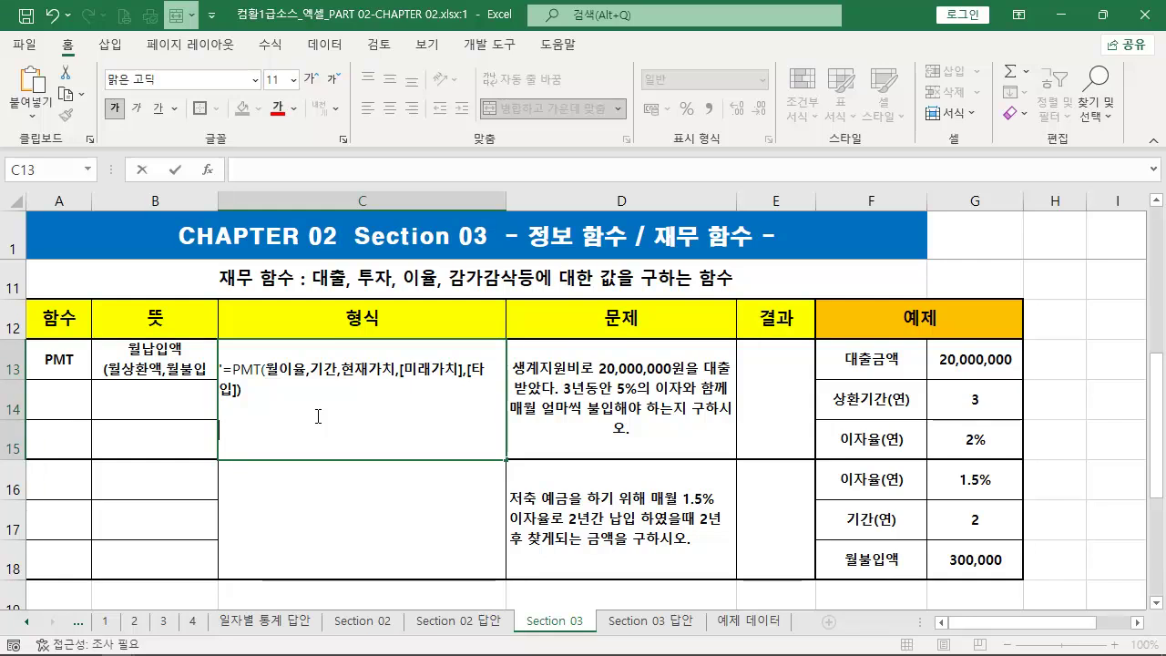
pyautogui.write('타이')
pyautogui.write(' : ')
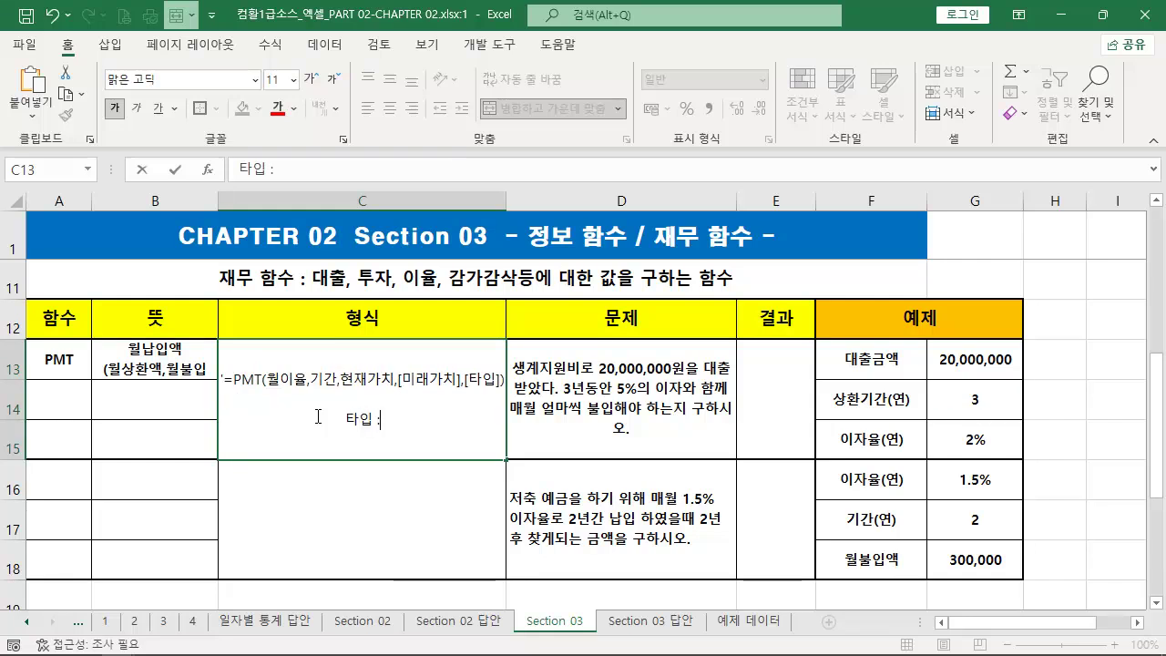
pyautogui.write('0')
pyautogui.write(' (주기마')
pyautogui.write('), ')
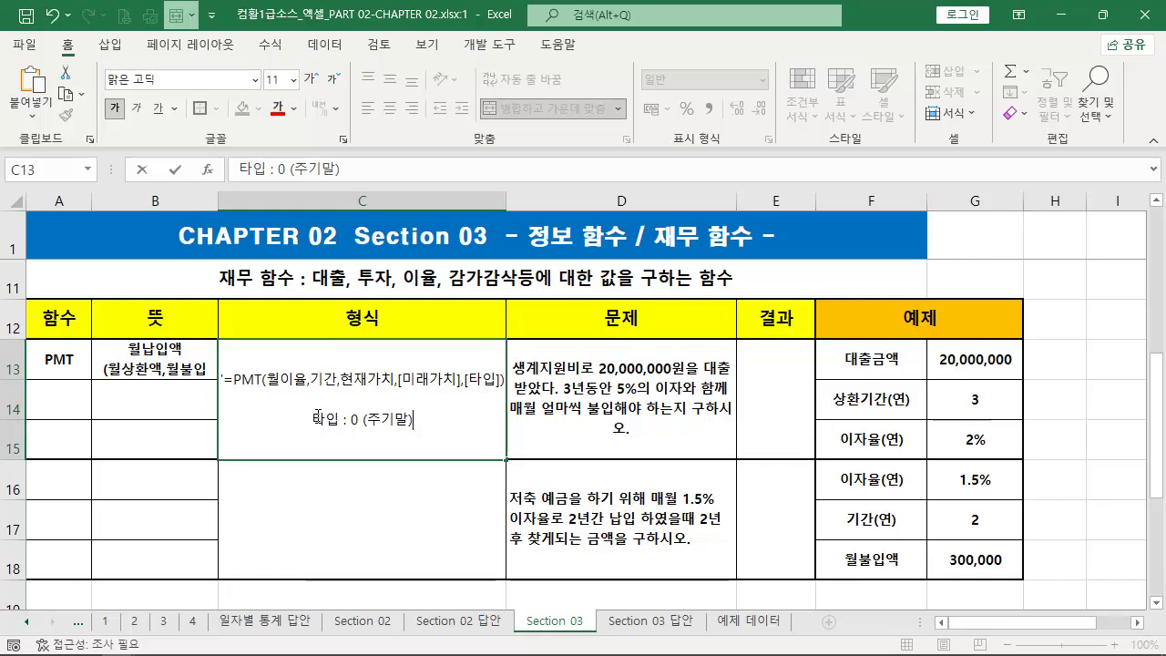
pyautogui.write('1')
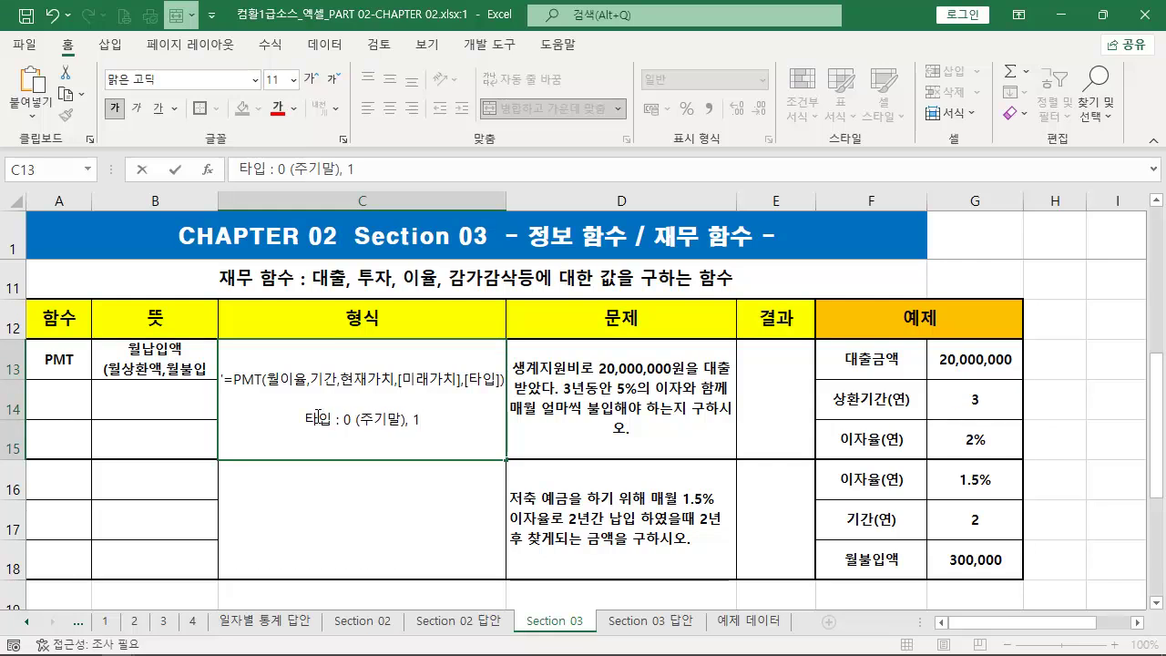
pyautogui.write(' (주기초')
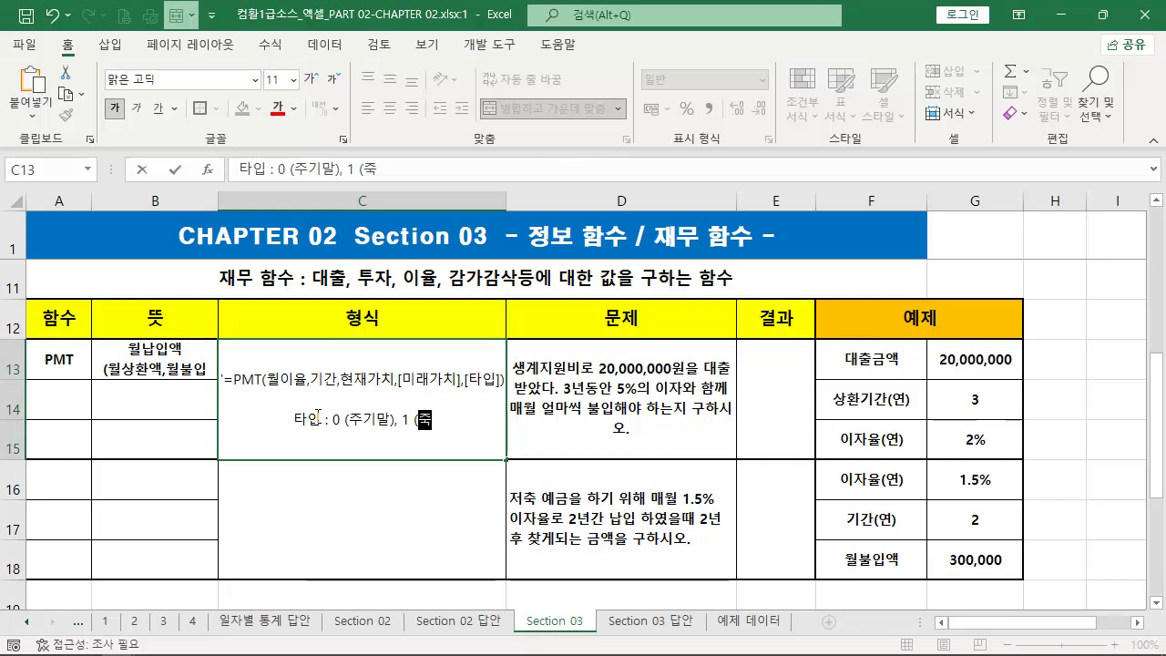
pyautogui.write(')')
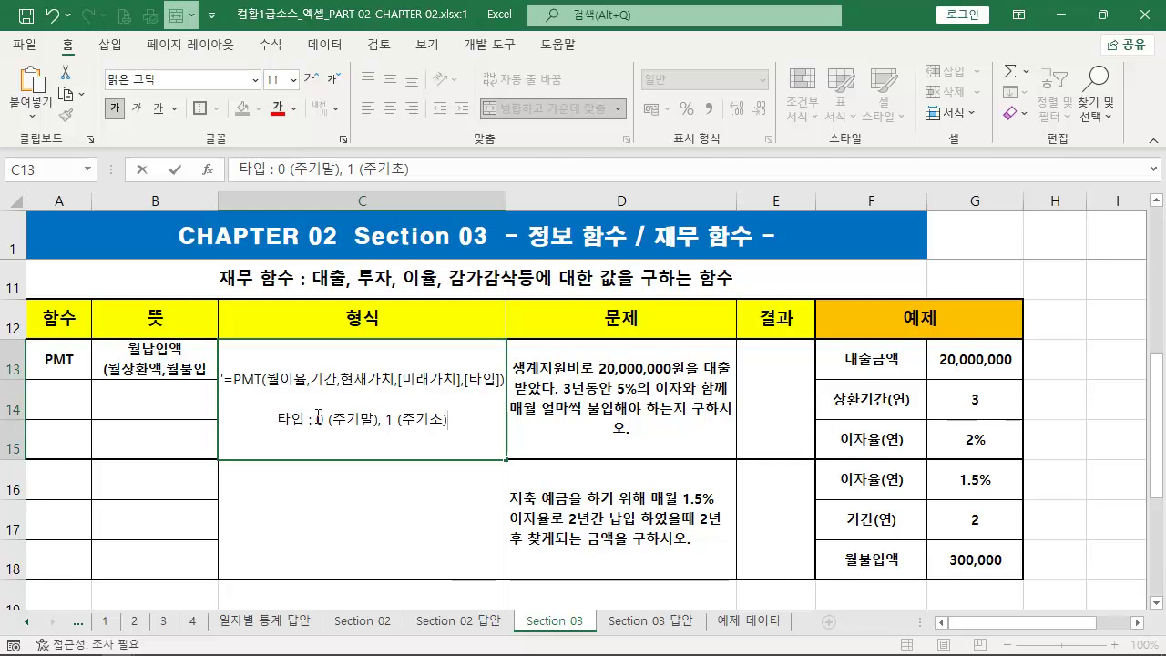
pyautogui.press('Tab')
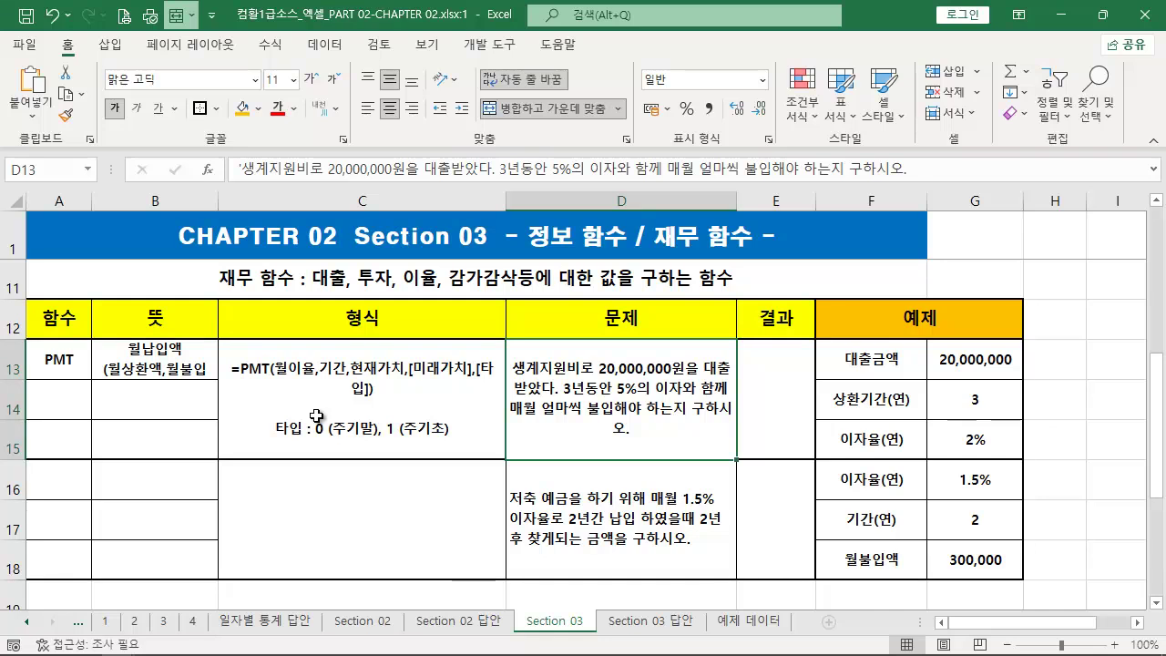
# Select the result cell E13 and examine the loan amount, repayment period and annual interest rate in F13:G15.
pyautogui.click(766, 417)
pyautogui.moveTo(814, 341); pyautogui.dragTo(1020, 459)
pyautogui.press('e')
pyautogui.moveTo(832, 345); pyautogui.dragTo(1020, 370)
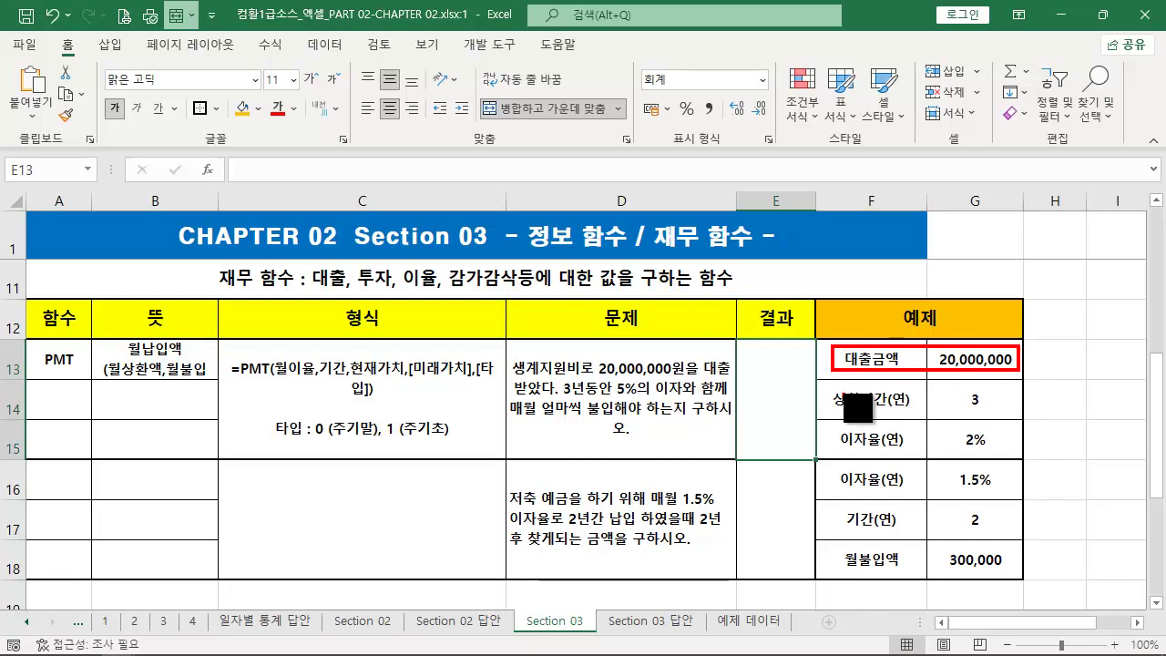
pyautogui.moveTo(825, 385)
pyautogui.mouseDown()
pyautogui.moveTo(877, 415)
pyautogui.moveTo(993, 415)
pyautogui.mouseUp()
pyautogui.moveTo(831, 427)
pyautogui.mouseDown()
pyautogui.moveTo(931, 455)
pyautogui.moveTo(1001, 453)
pyautogui.mouseUp()
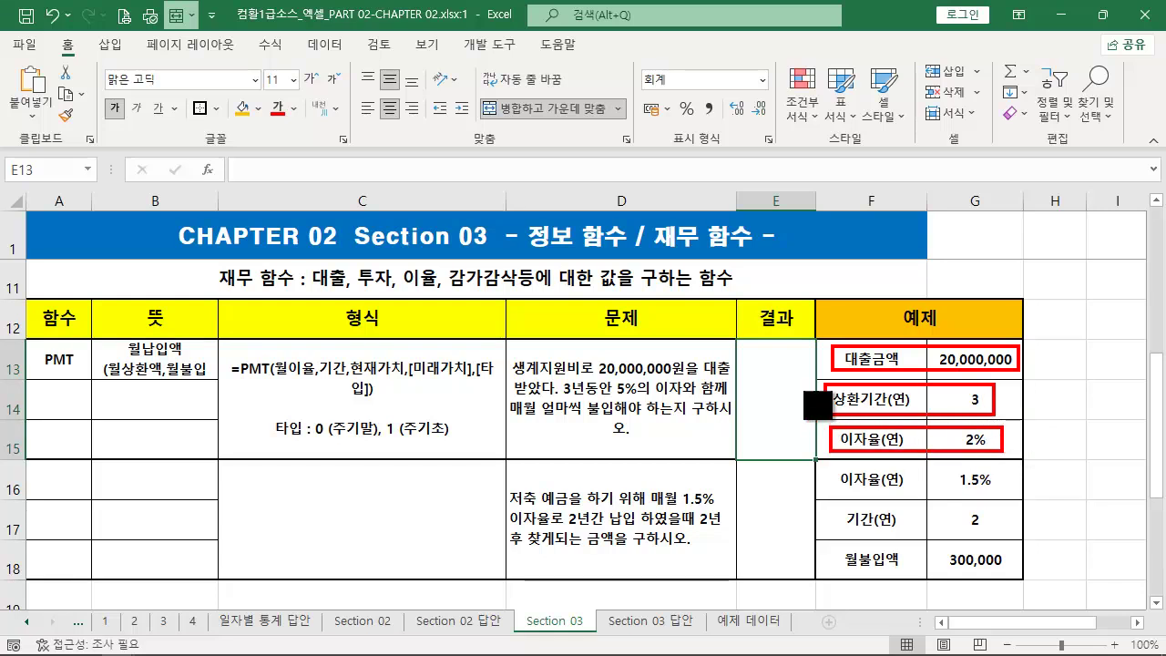
pyautogui.moveTo(746, 350); pyautogui.dragTo(810, 455)
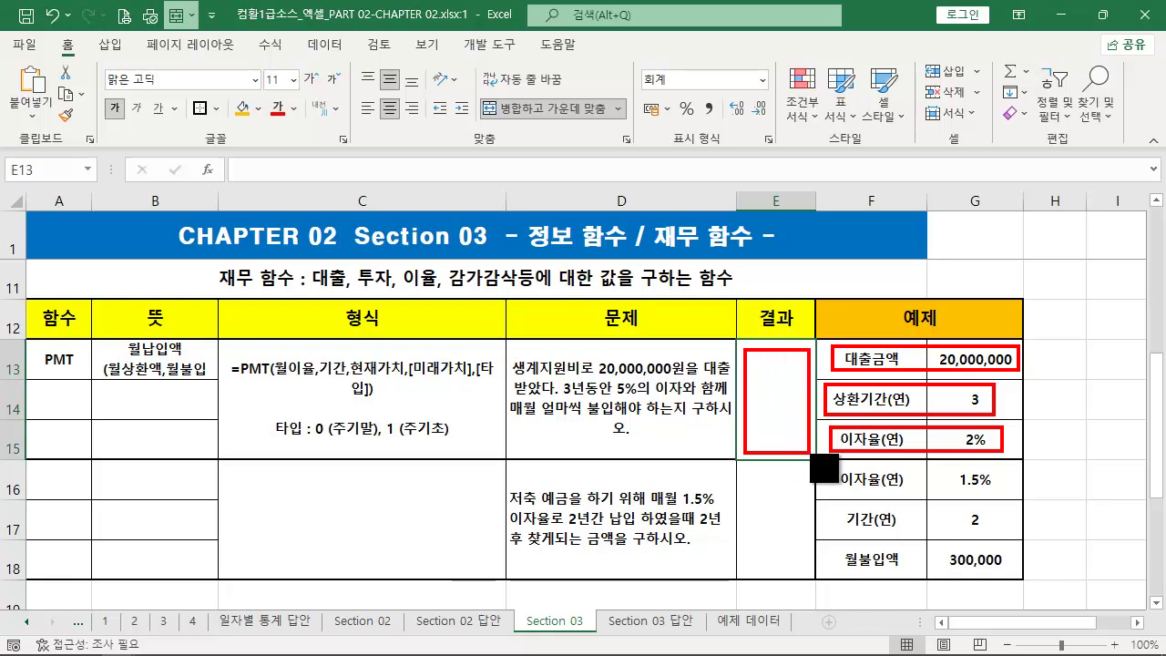
pyautogui.press('Escape')
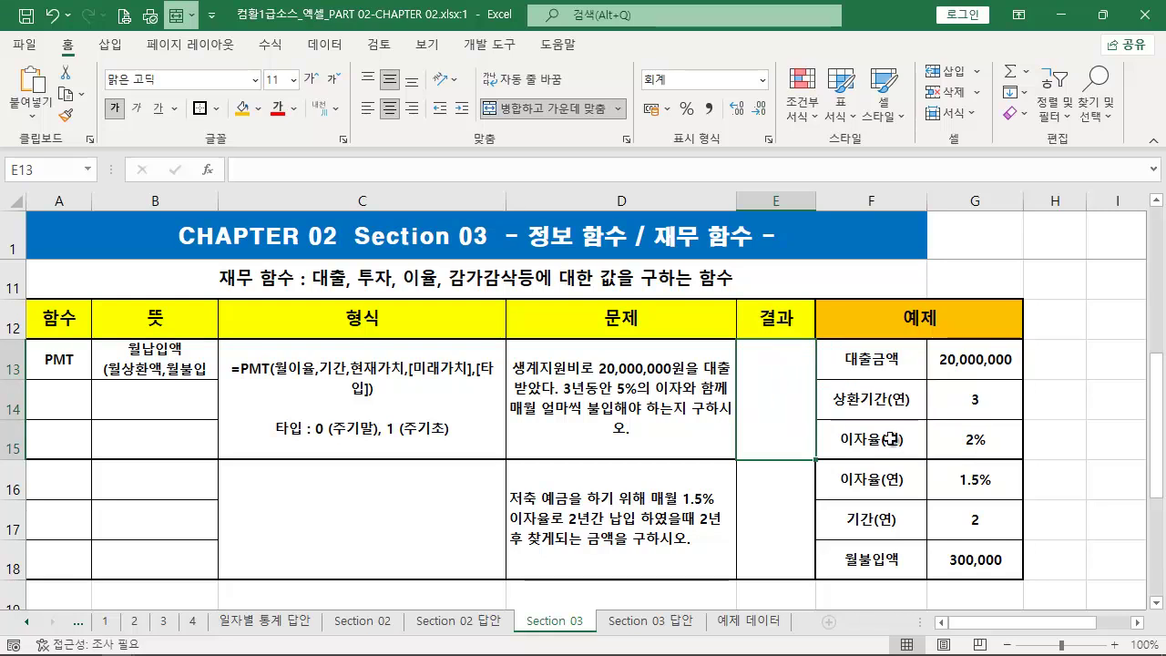
# Begin the PMT formula in E13 with the annual rate converted to a monthly rate, G15/12, as the first argument.
pyautogui.write('=')
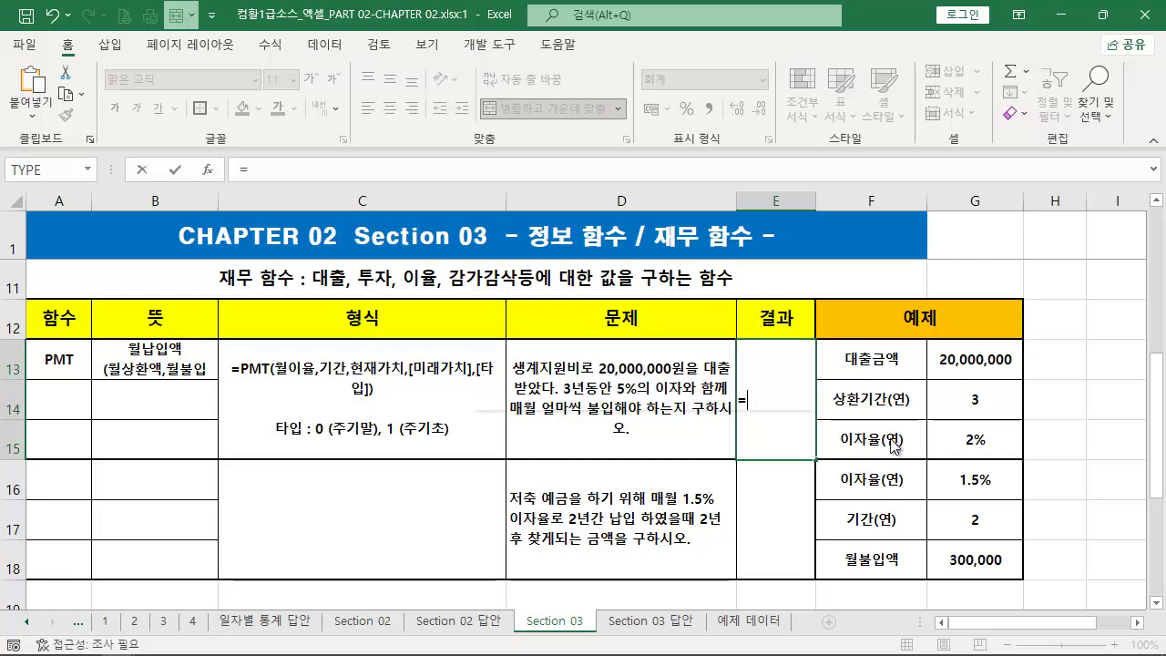
pyautogui.write('PMT(')
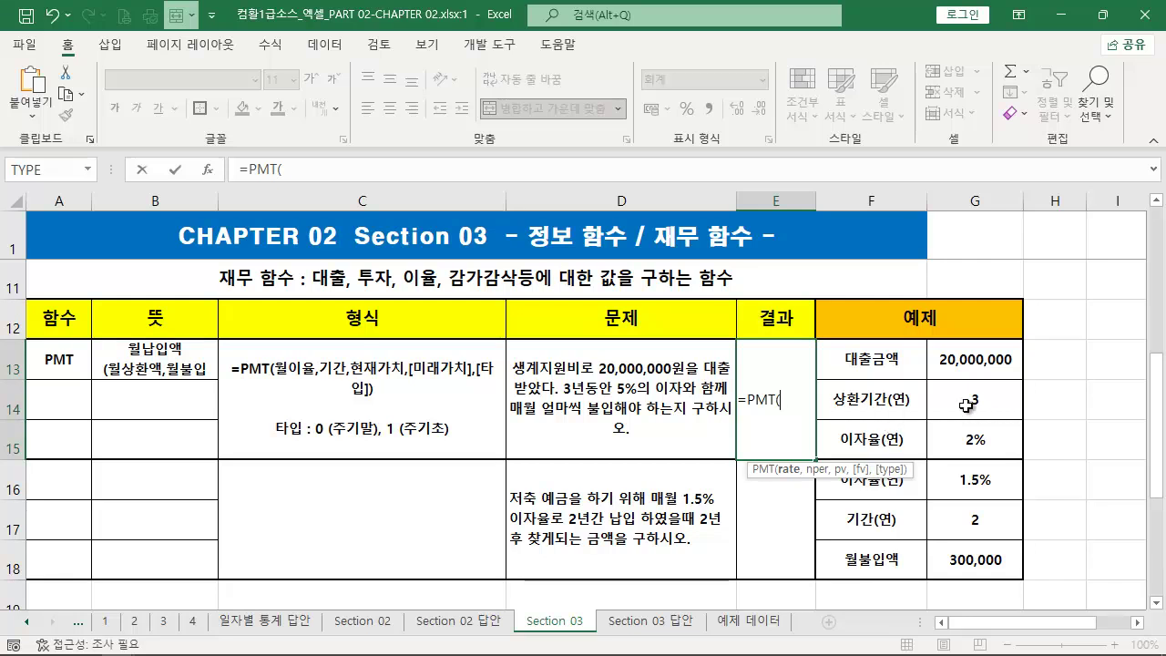
pyautogui.click(975, 438)
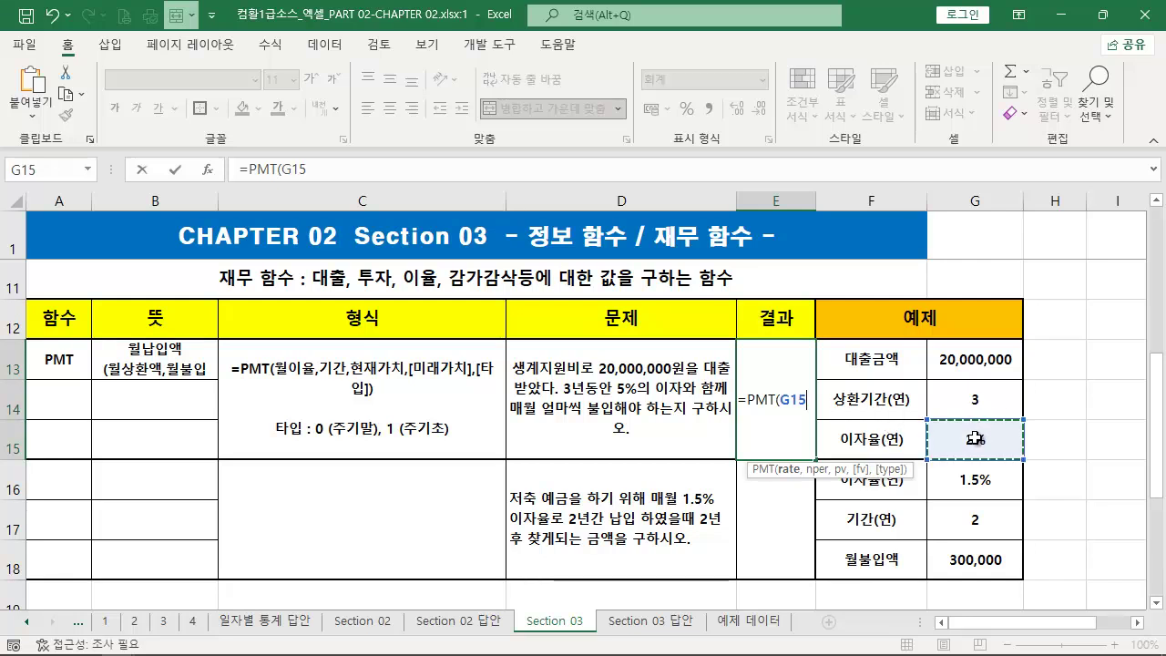
pyautogui.moveTo(1001, 459); pyautogui.dragTo(831, 424)
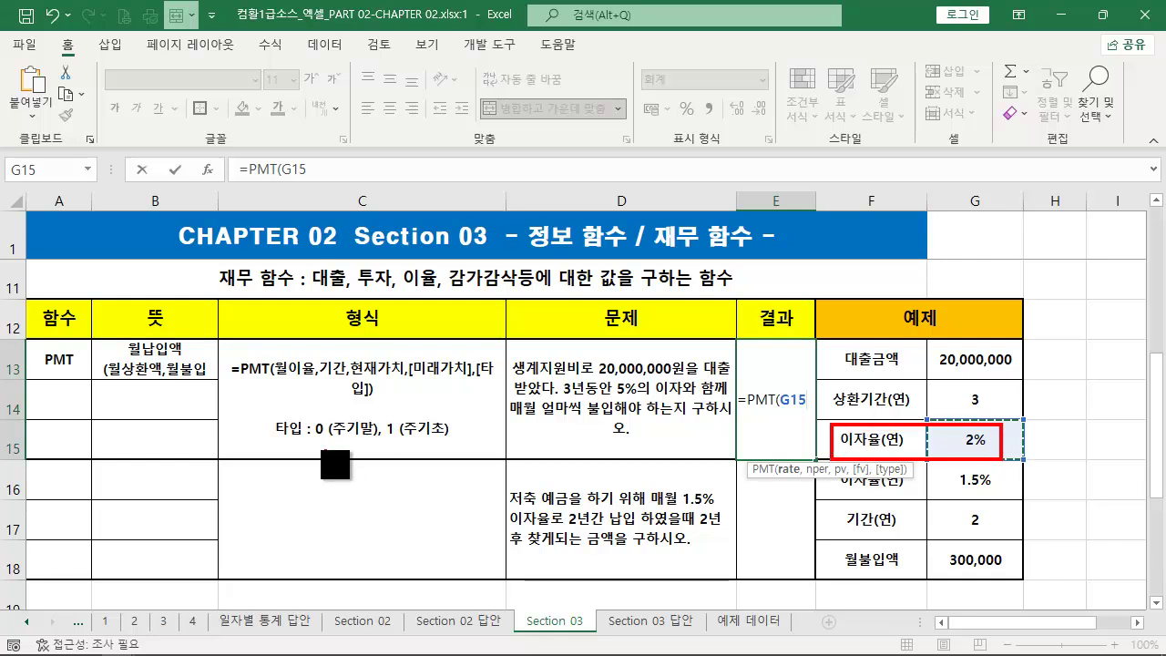
pyautogui.moveTo(272, 377); pyautogui.dragTo(315, 377)
pyautogui.press('Escape')
pyautogui.write('/12')
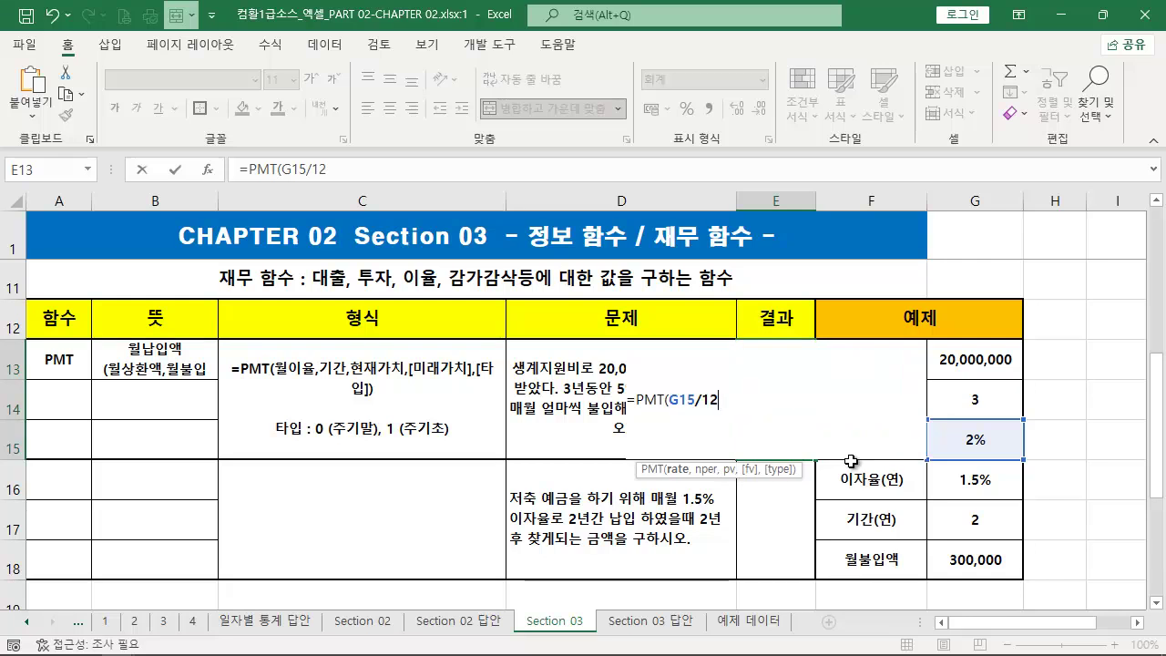
pyautogui.write(',')
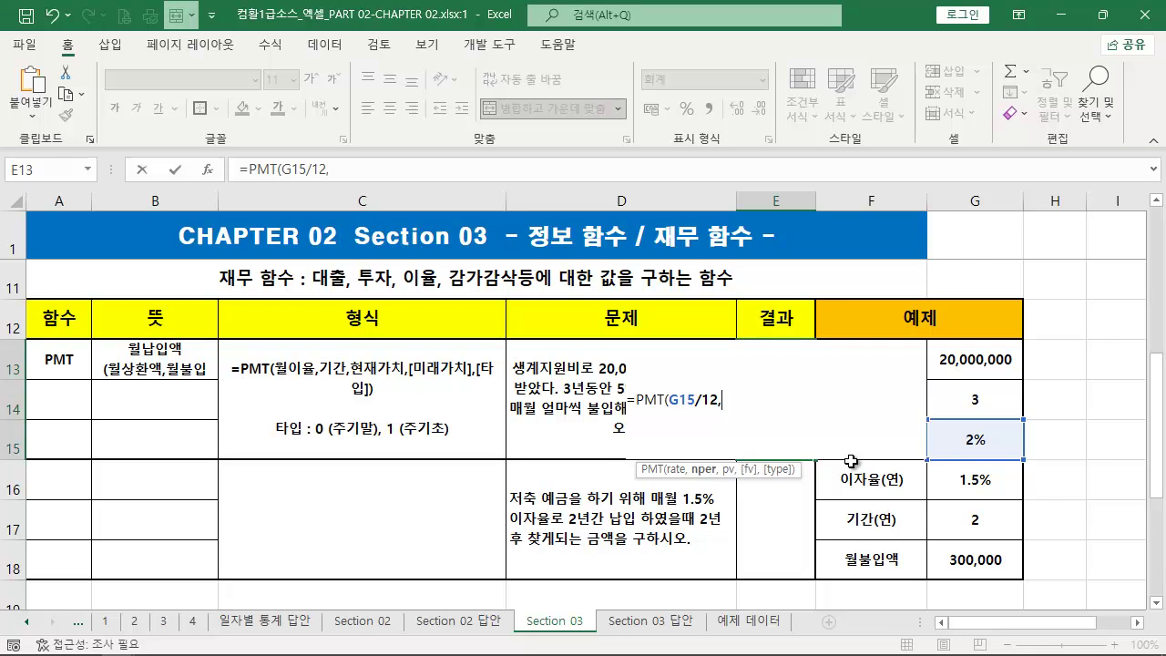
# Finish the E13 formula with G14*12 as the number of periods and -G13 as the present value, keeping the cell selected.
pyautogui.click(983, 404)
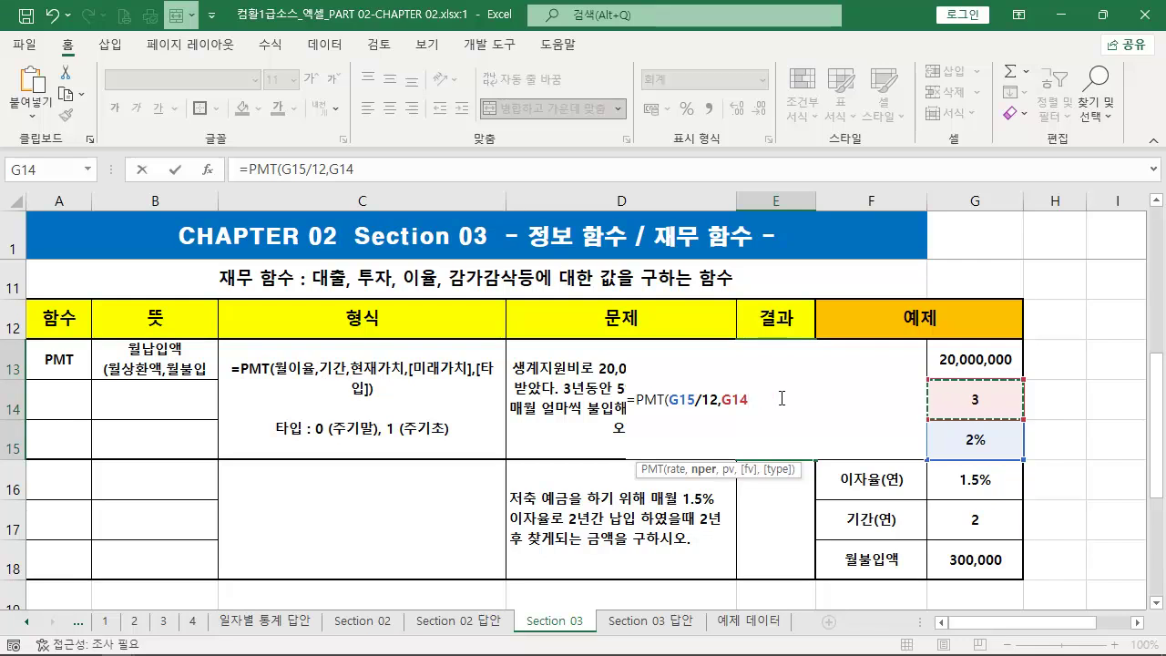
pyautogui.write('*12,')
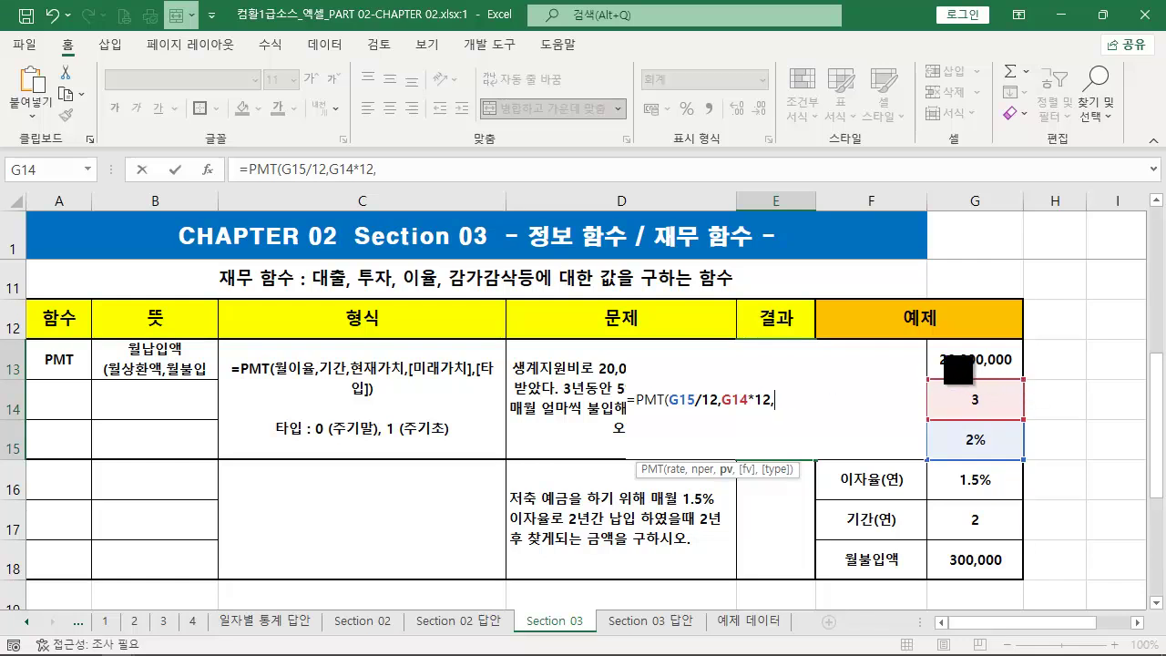
pyautogui.moveTo(932, 348); pyautogui.dragTo(1018, 379)
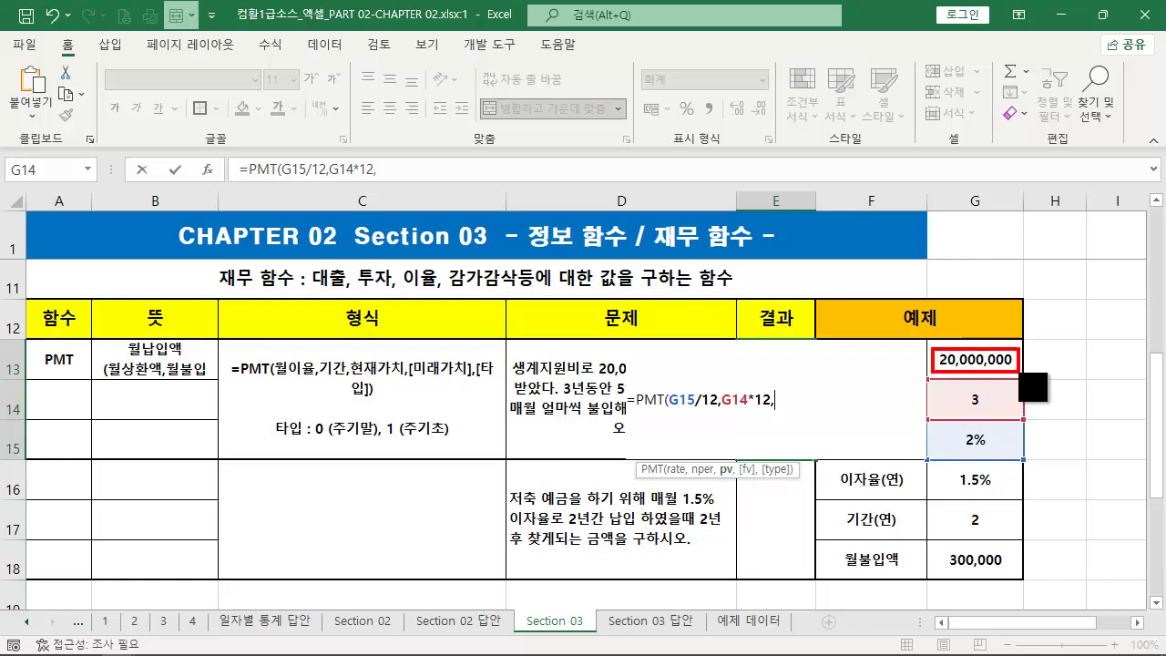
pyautogui.press('Escape')
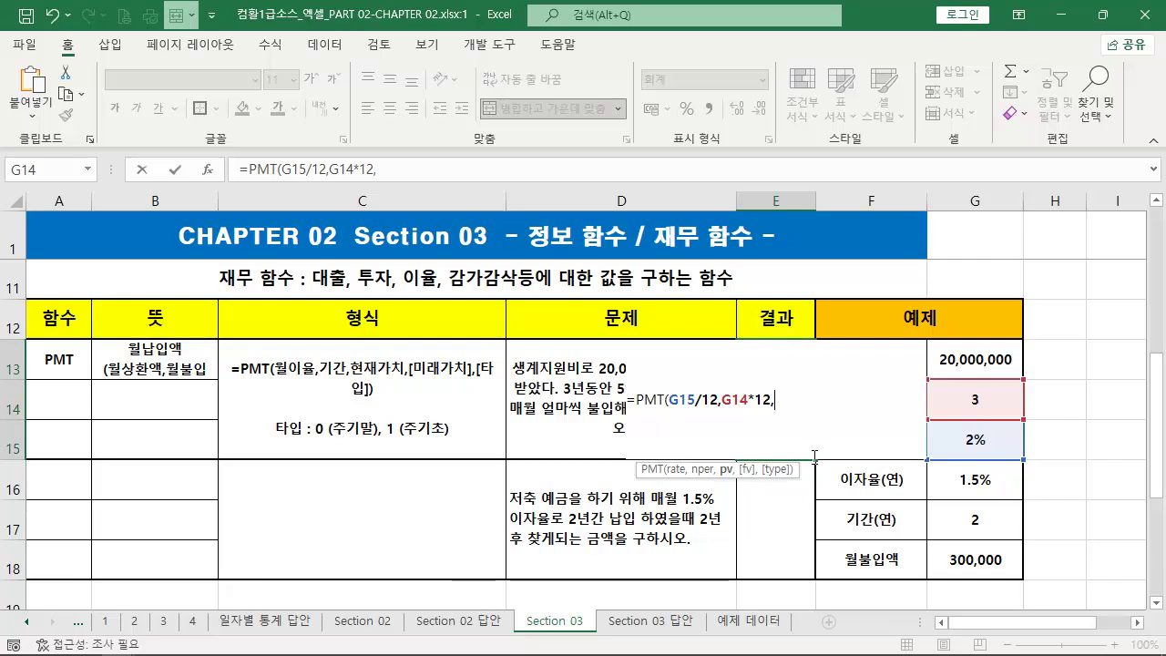
pyautogui.click(980, 365)
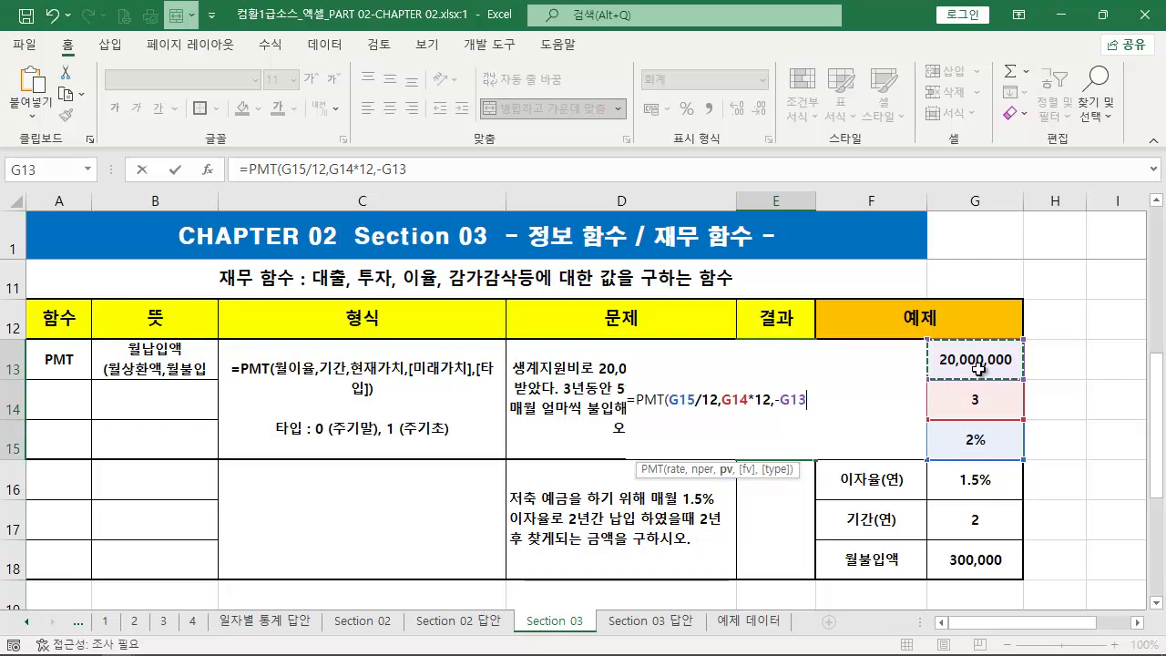
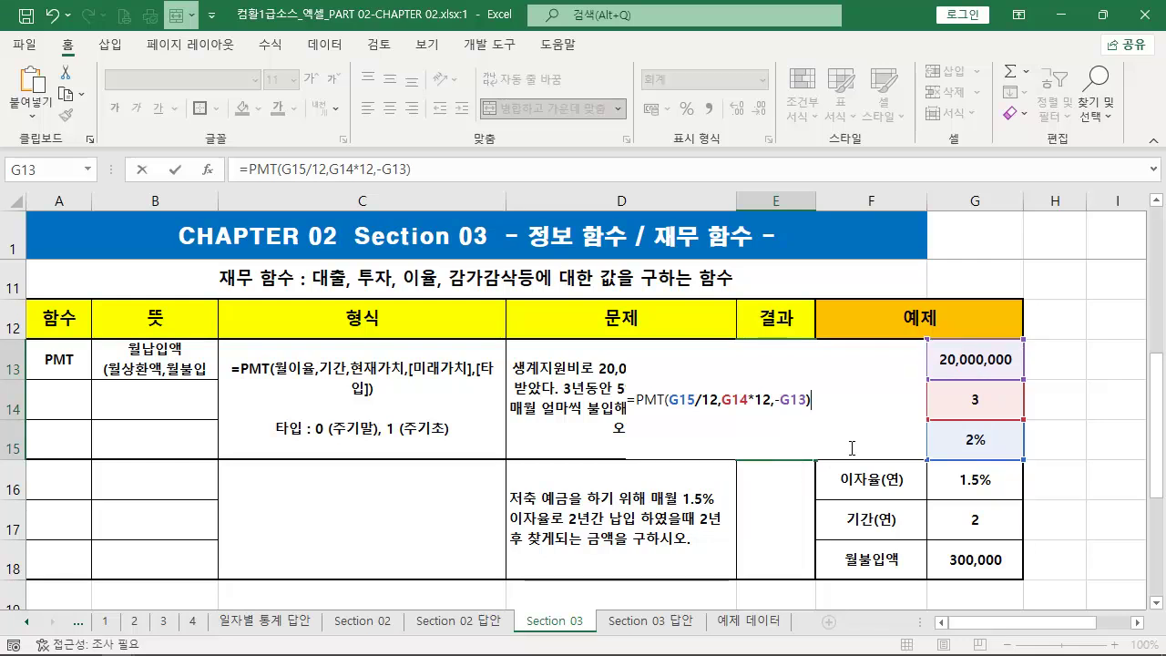
pyautogui.hotkey('ctrl', 'Return')
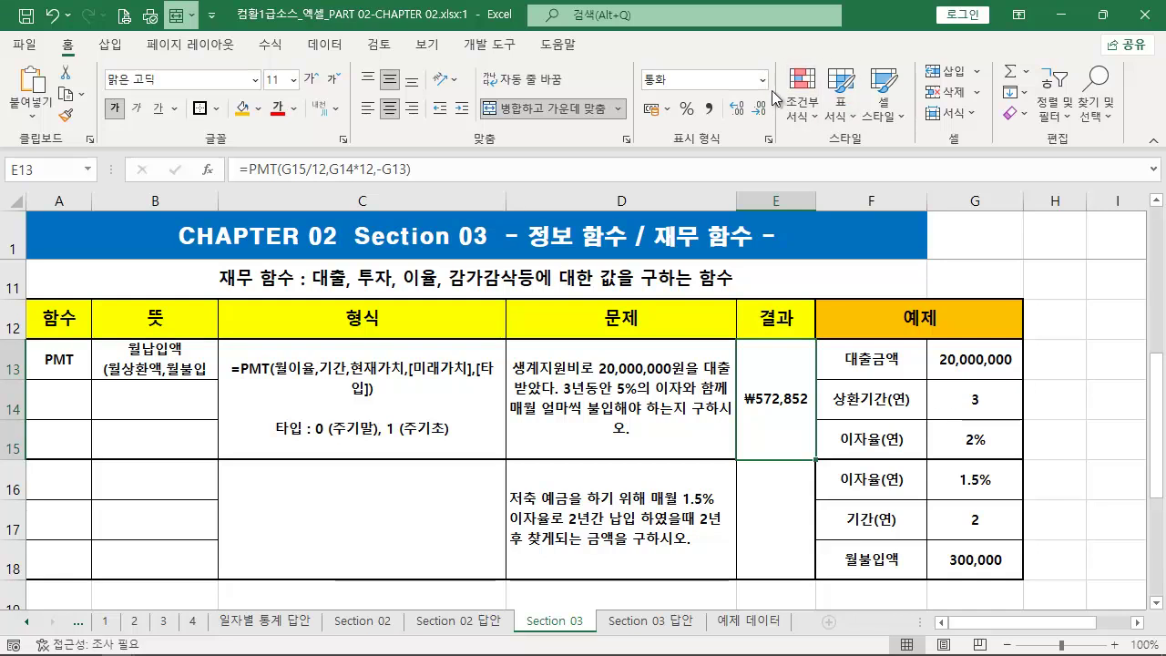
# Change the number format of the PMT result in E13 to 숫자 and select the result cells E13:E18.
pyautogui.click(762, 80)
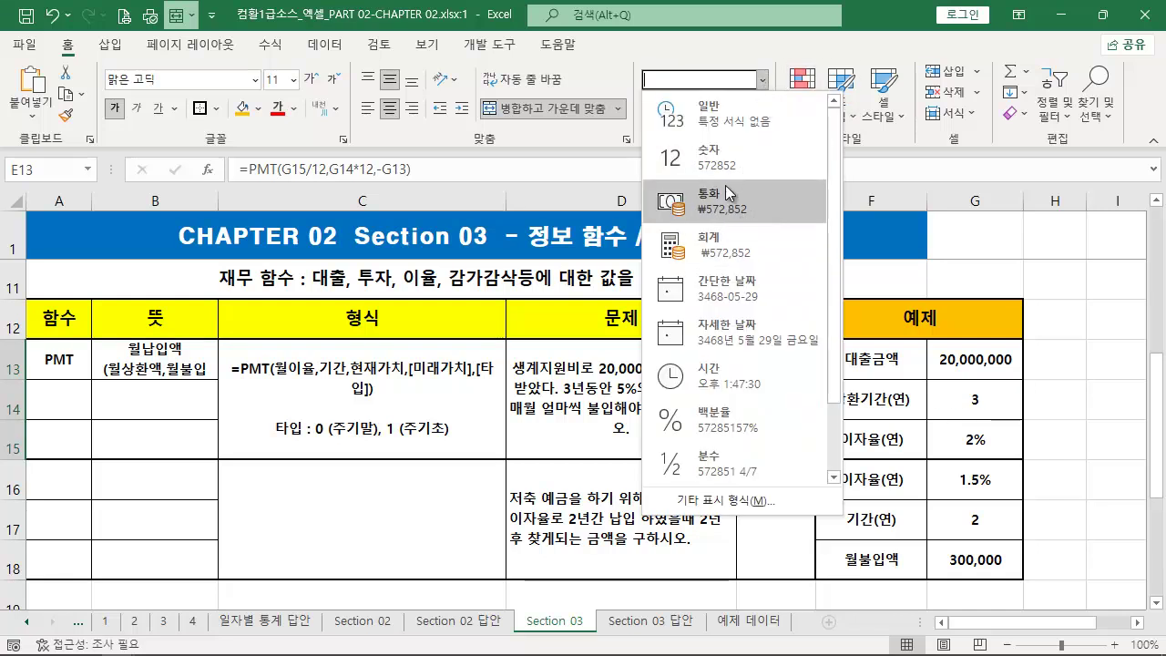
pyautogui.click(729, 156)
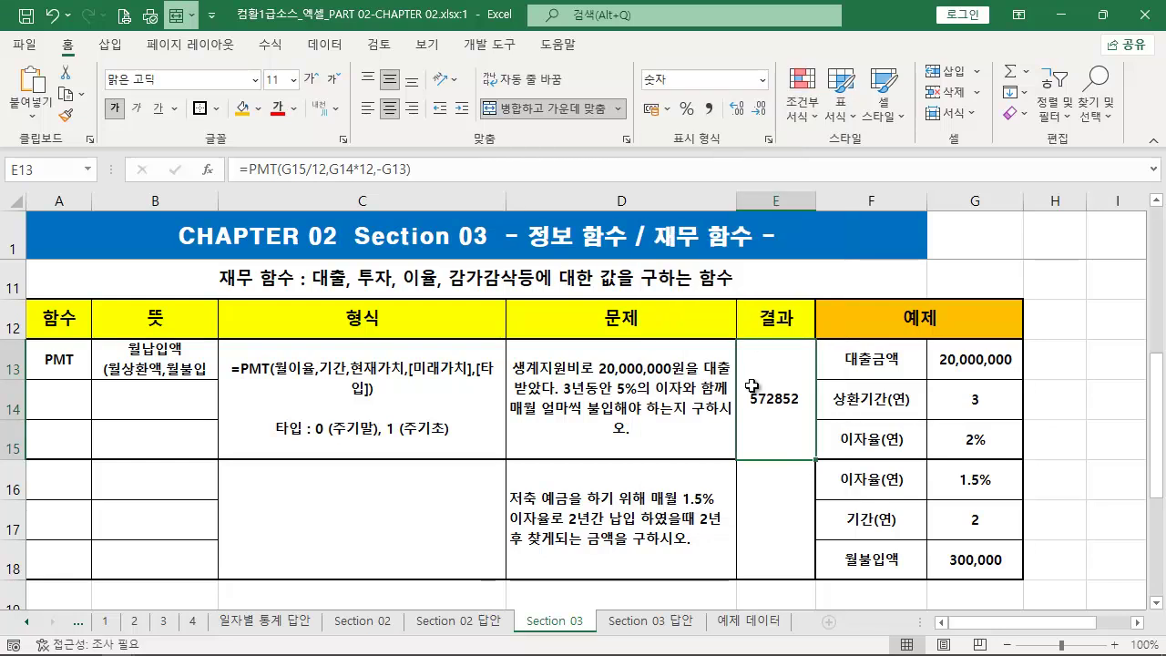
pyautogui.moveTo(786, 412); pyautogui.dragTo(779, 503)
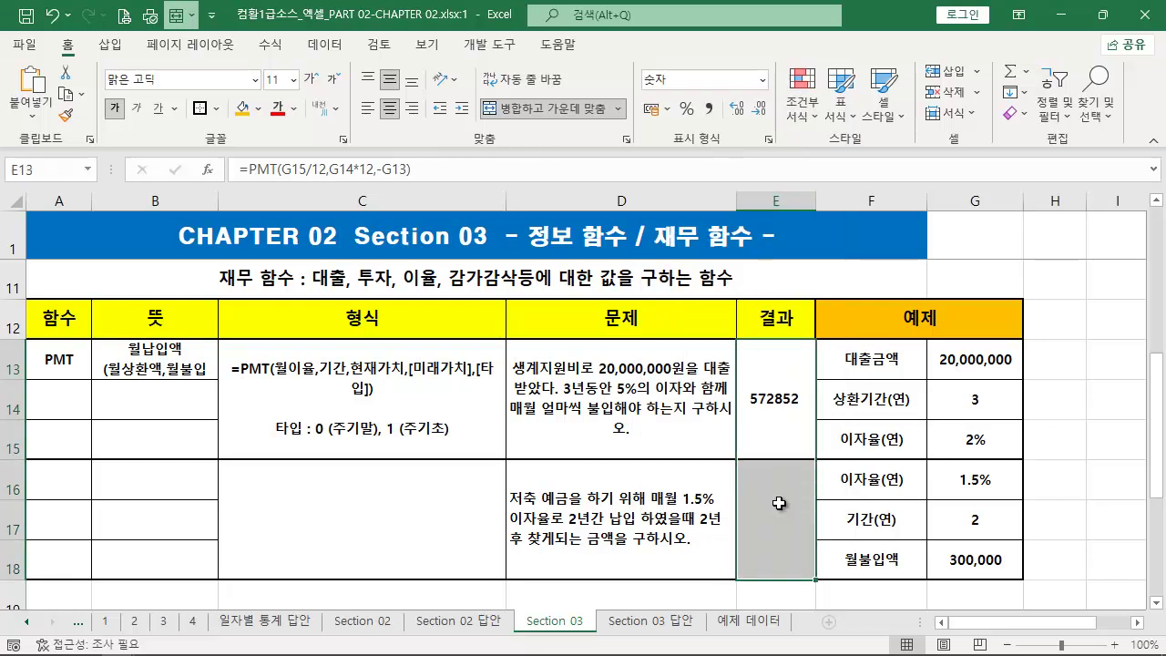
# Apply the custom number format #,##0 to the result cells E13:E18.
pyautogui.rightClick(779, 503)
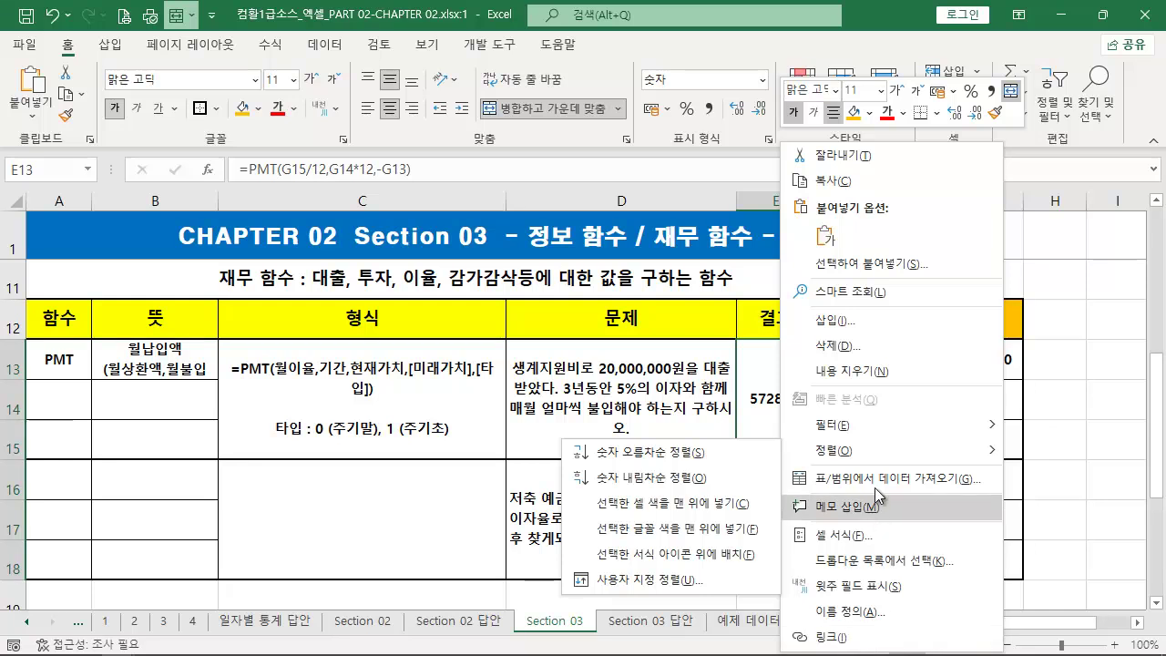
pyautogui.click(878, 537)
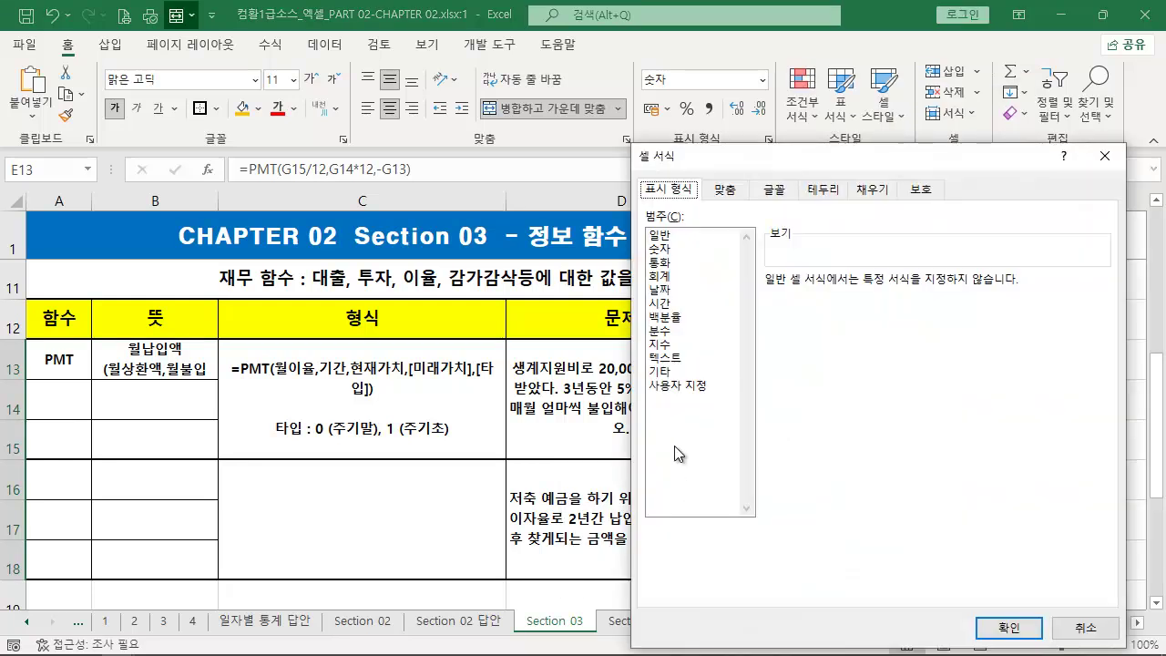
pyautogui.click(683, 388)
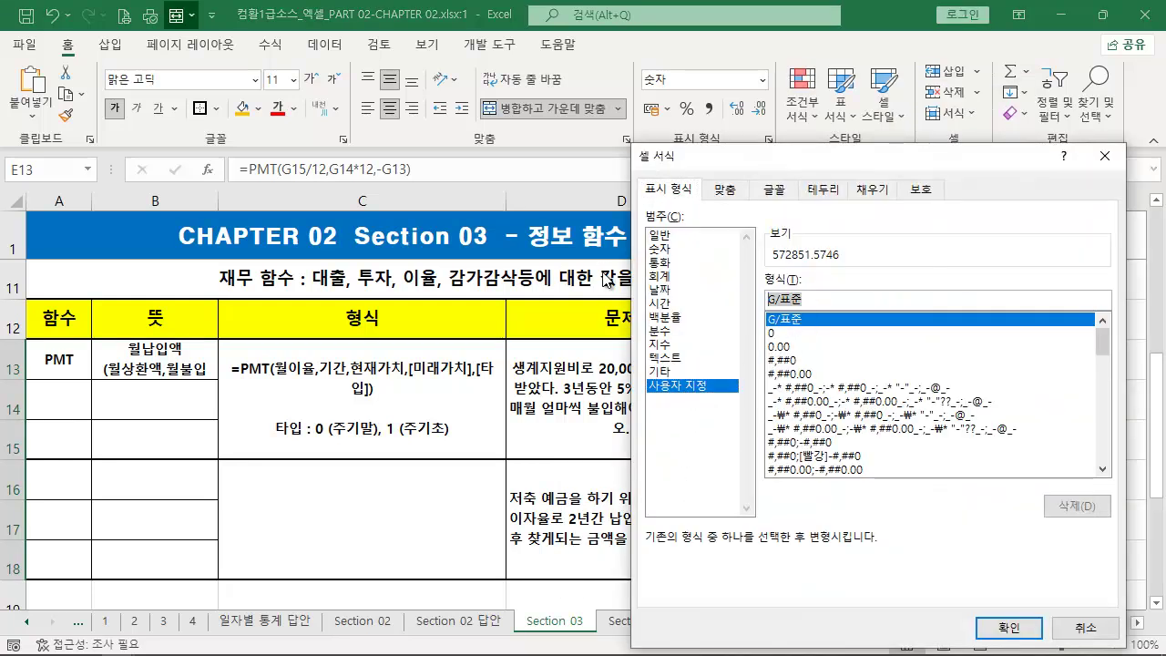
pyautogui.write('#')
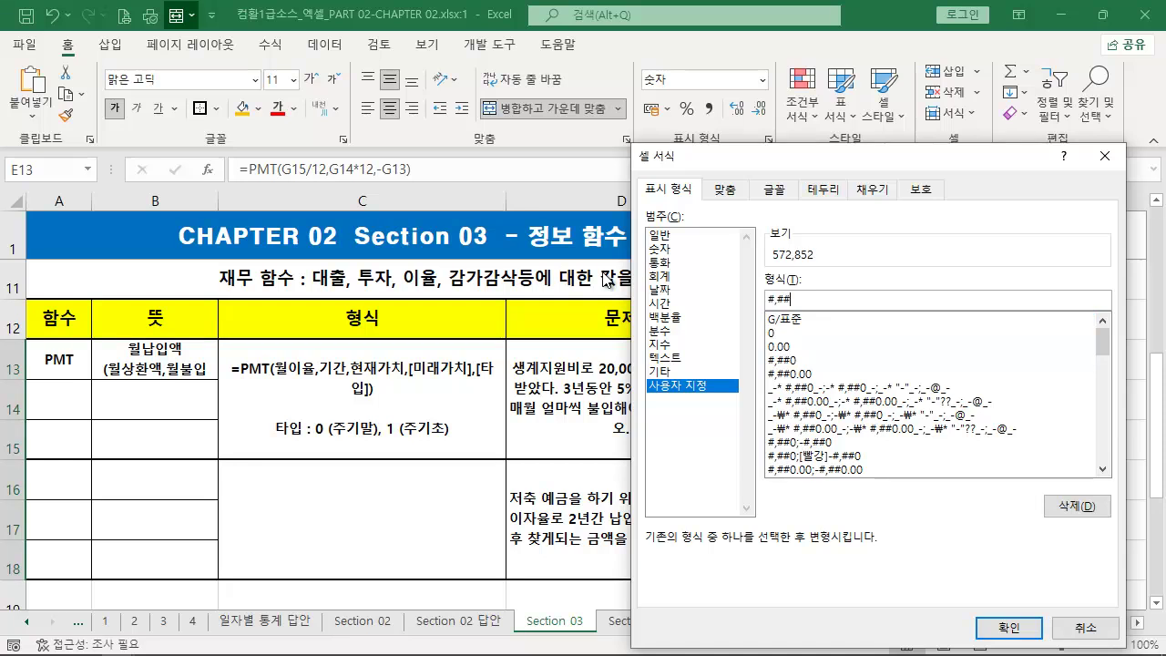
pyautogui.write(',##')
pyautogui.press('Return')
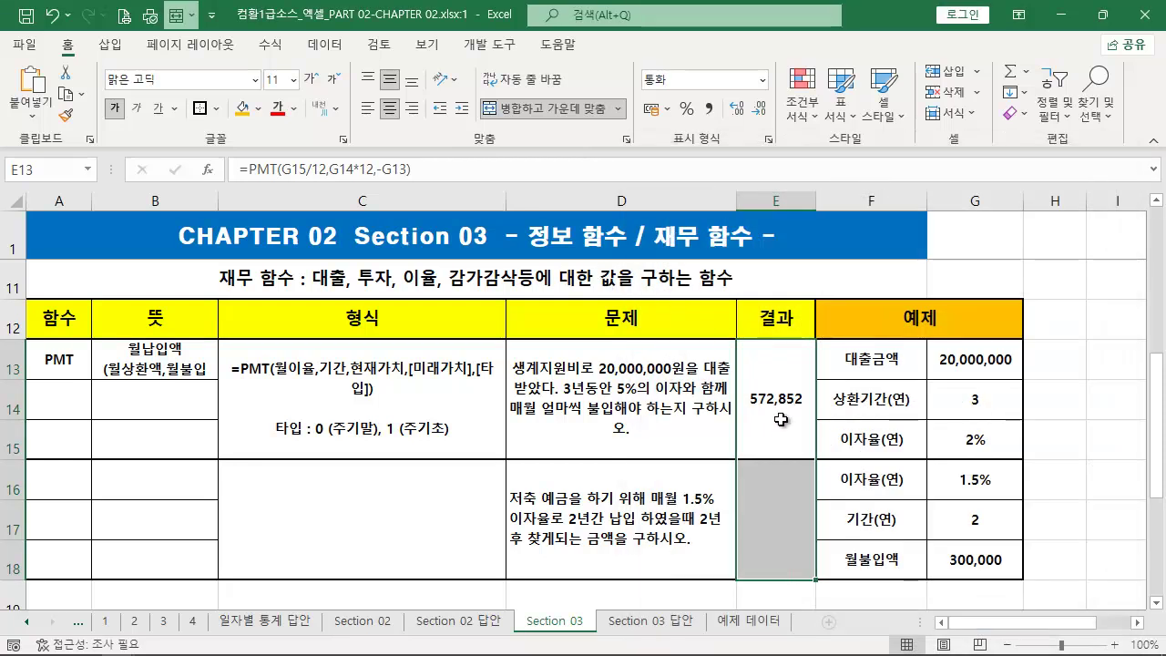
# Duplicate the red =ISODD(3) label beside row 8 and place the copy by the 예제 header in row 12.
pyautogui.doubleClick(781, 419)
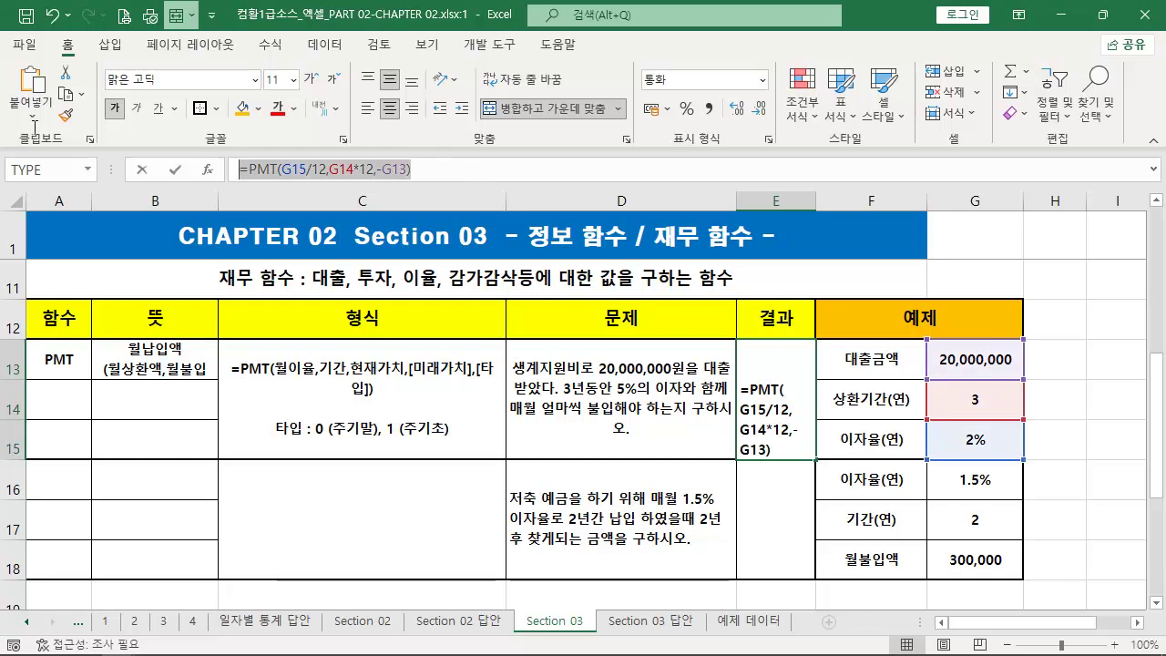
pyautogui.press('Escape')
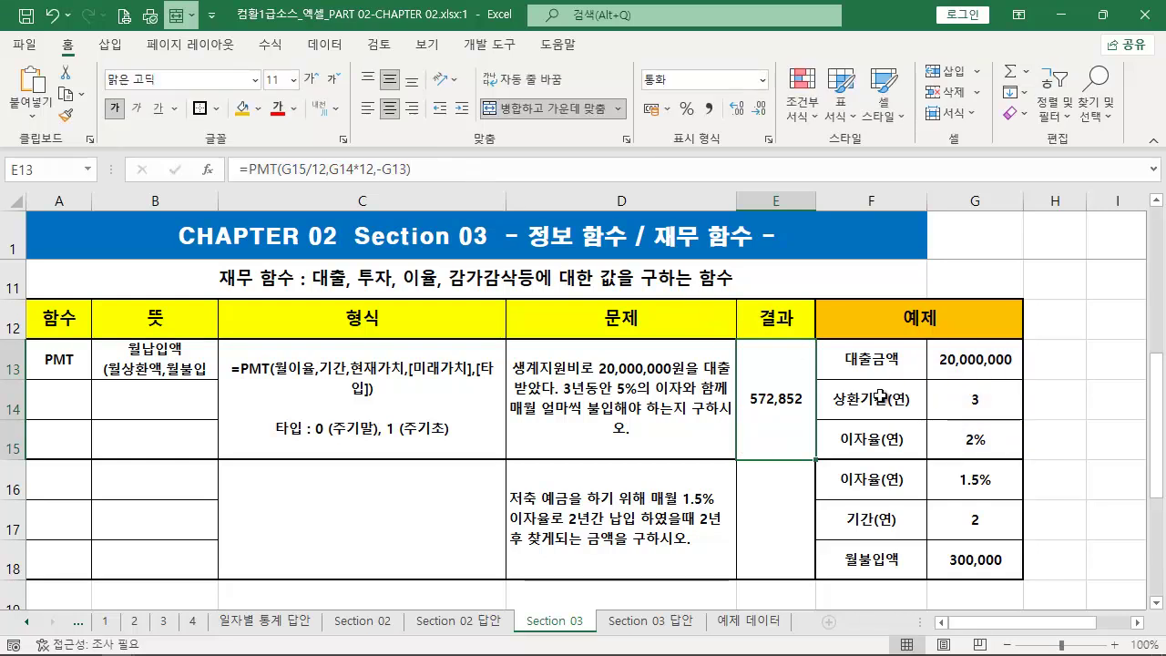
pyautogui.scroll(2, 987, 382)
pyautogui.click(988, 383)
pyautogui.moveTo(988, 382); pyautogui.dragTo(1045, 543)
# Place another copy of the =ISODD(3) label beside row 9 and replace its text with E9's formula, =TYPE(F9).
pyautogui.click(777, 446)
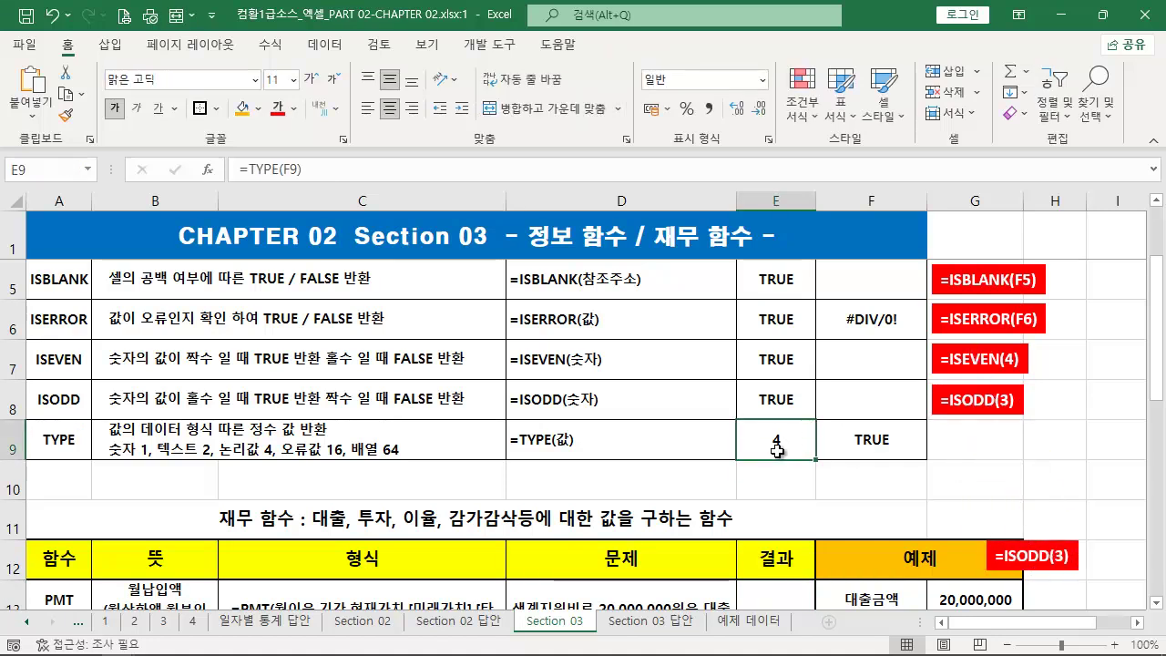
pyautogui.click(292, 169)
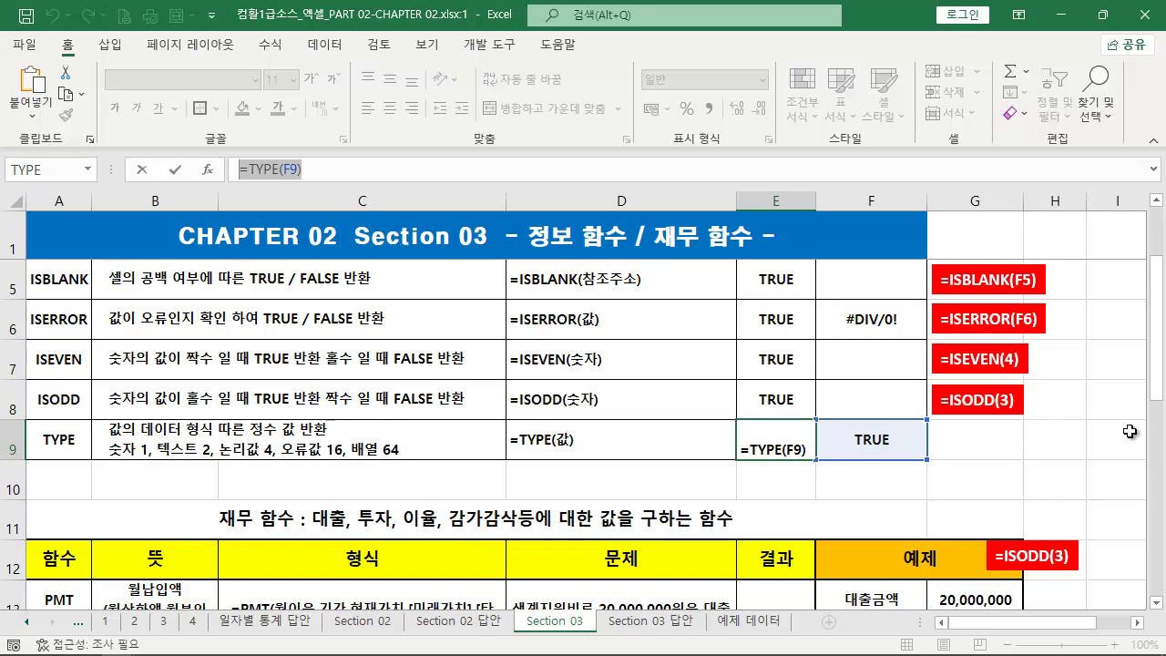
pyautogui.press('Escape')
pyautogui.click(1006, 392)
pyautogui.moveTo(1006, 392)
pyautogui.mouseDown()
pyautogui.moveTo(1003, 423)
pyautogui.moveTo(732, 434)
pyautogui.mouseUp()
pyautogui.hotkey('ctrl', 'v')
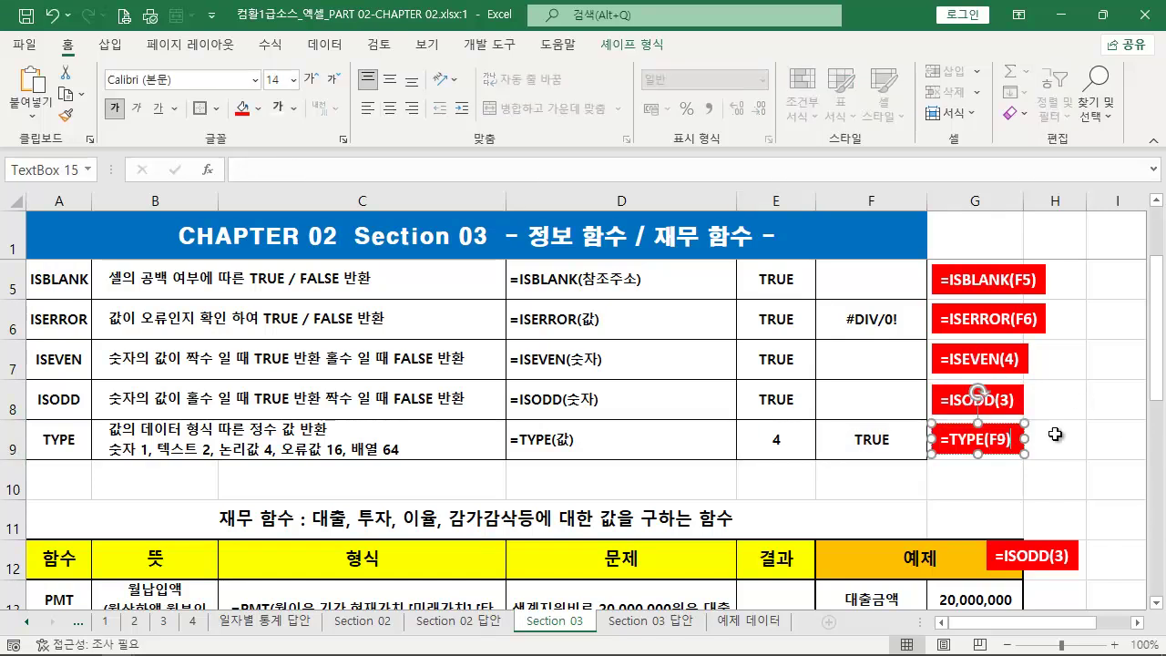
# Move the spare =ISODD(3) label from the 예제 header to row 19, below the savings problem in column D.
pyautogui.scroll(-2, 1056, 435)
pyautogui.moveTo(1035, 331); pyautogui.dragTo(571, 492)
pyautogui.scroll(1, 574, 492)
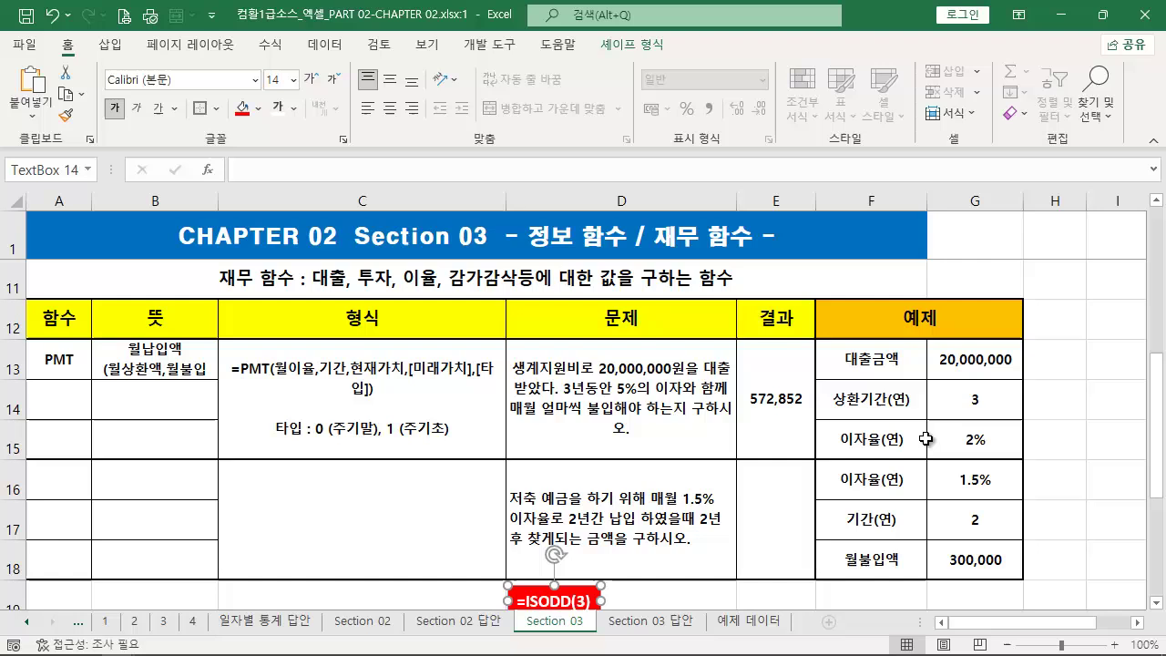
# Replace the text of the label below the table with the formula from E13, =PMT(G15/12,G14*12,-G13).
pyautogui.click(774, 401)
pyautogui.press('F2')
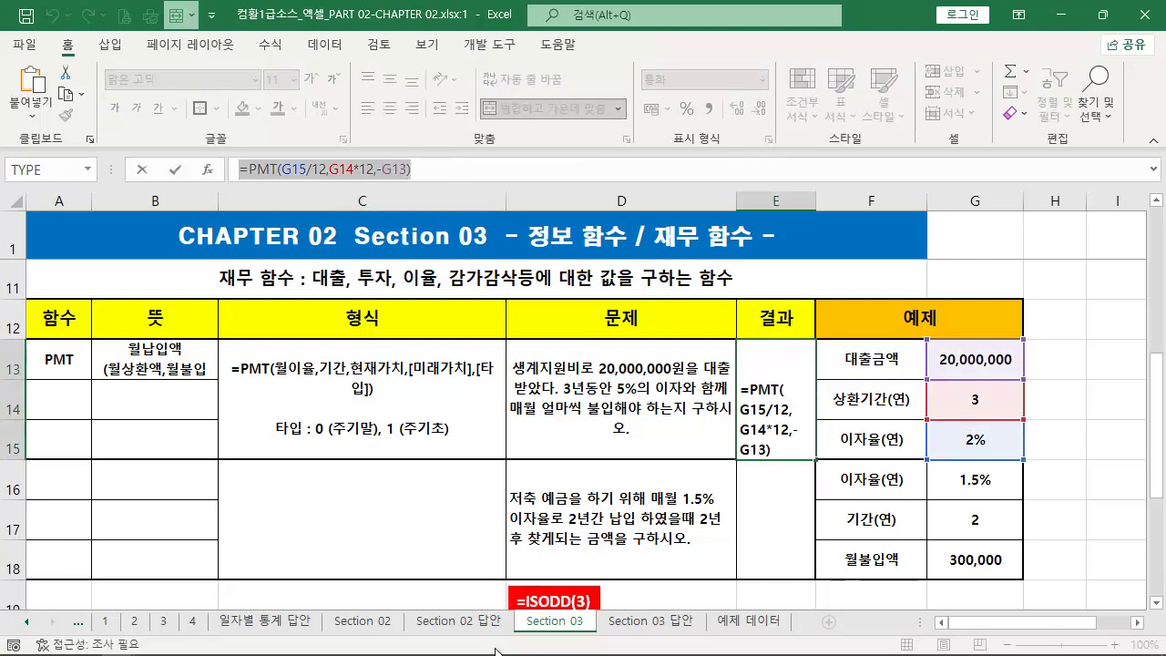
pyautogui.moveTo(594, 601); pyautogui.dragTo(506, 597)
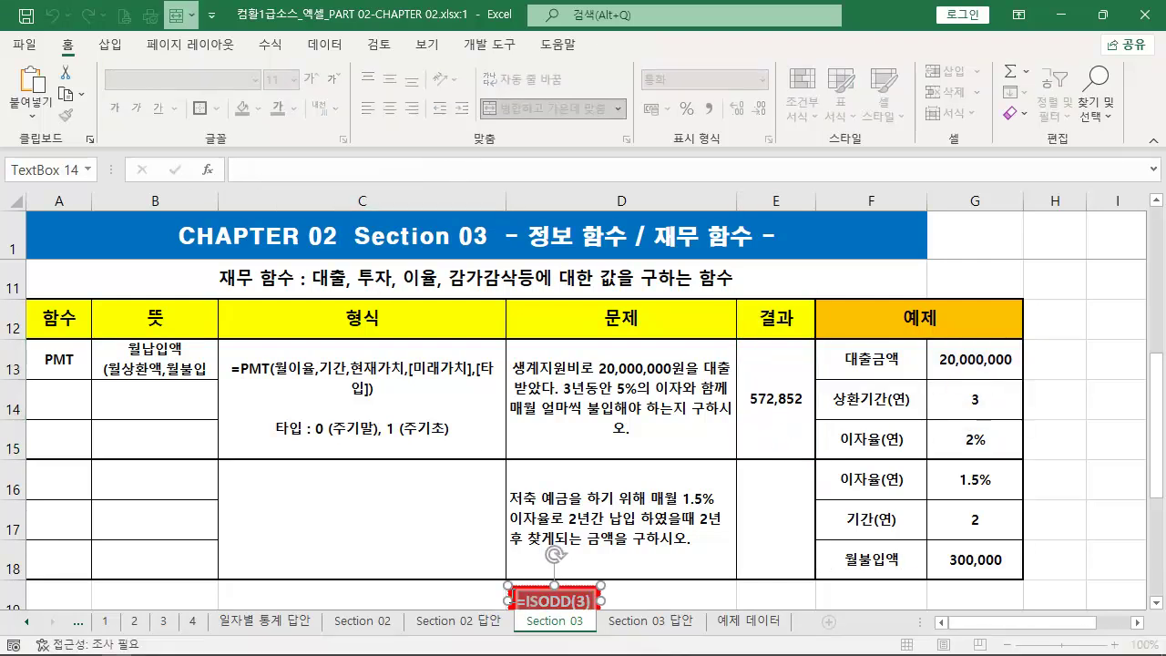
pyautogui.hotkey('ctrl', 'v')
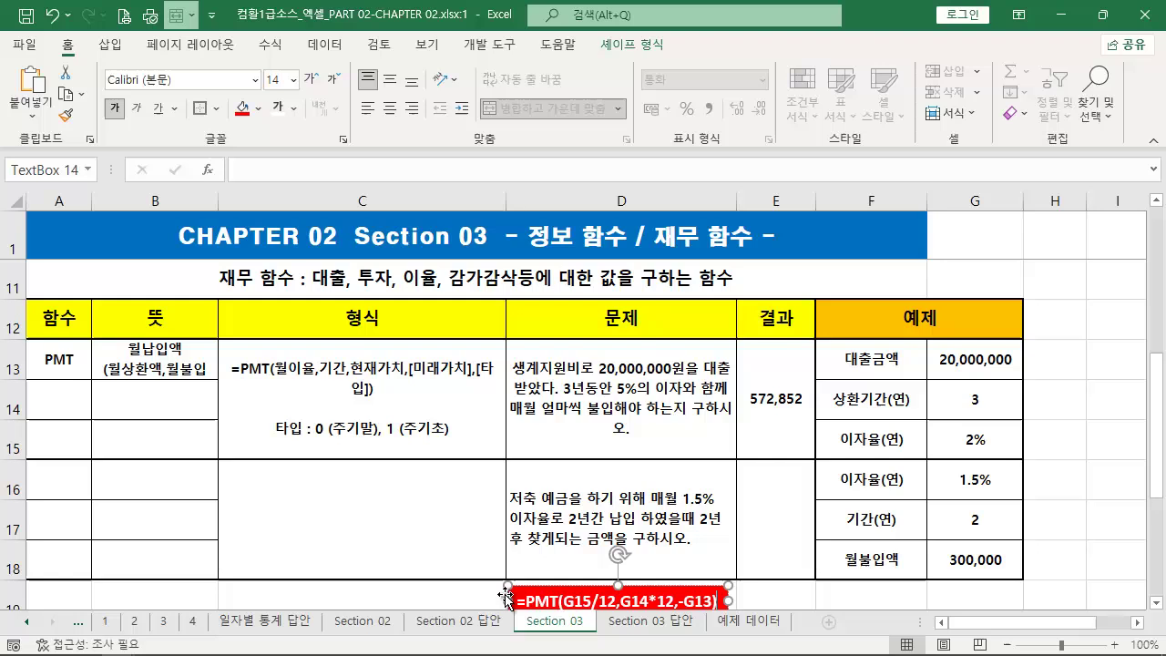
pyautogui.click(1065, 481)
pyautogui.click(1156, 602)
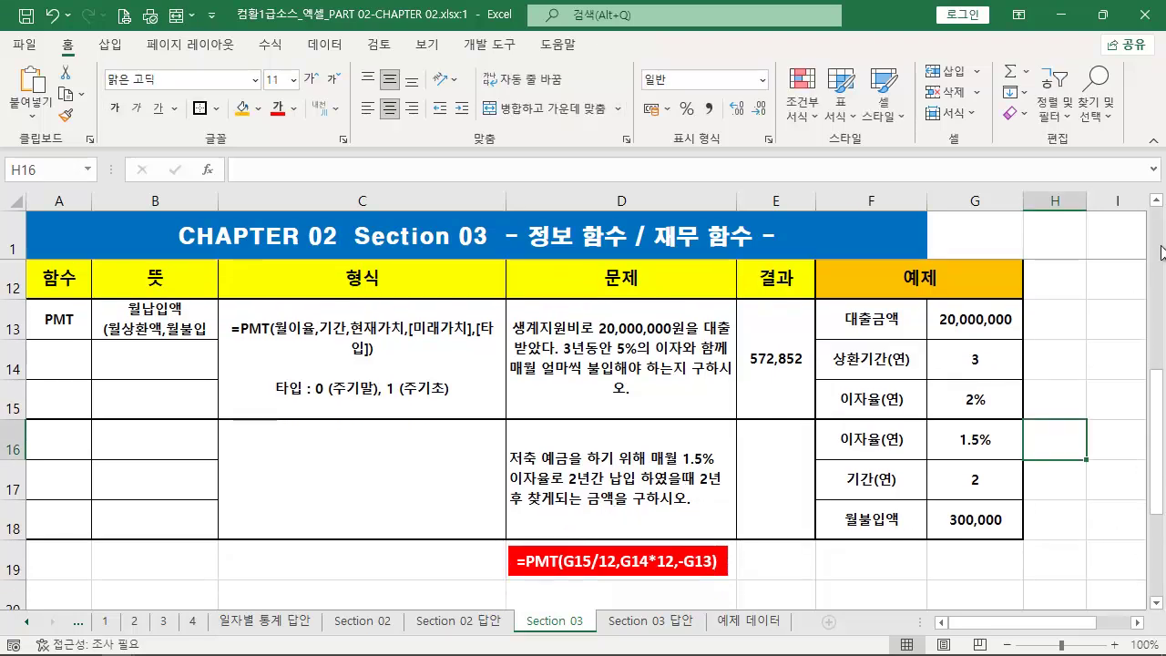
pyautogui.click(1158, 202)
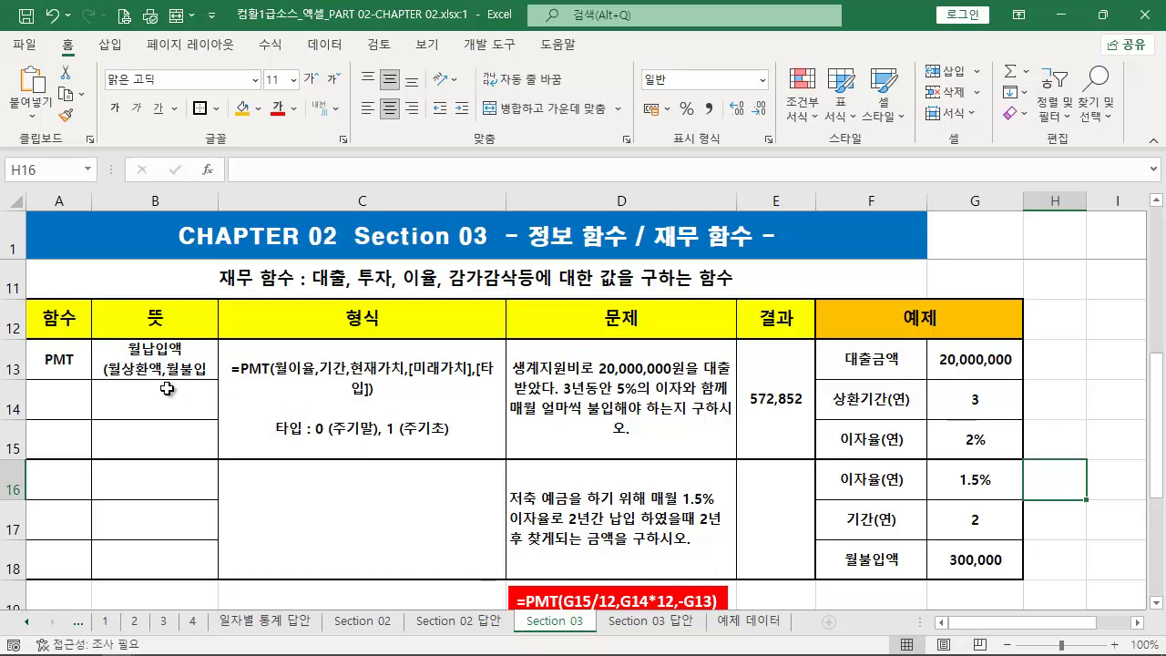
# Change the second argument of the PMT syntax in C13 to 월기간.
pyautogui.doubleClick(330, 377)
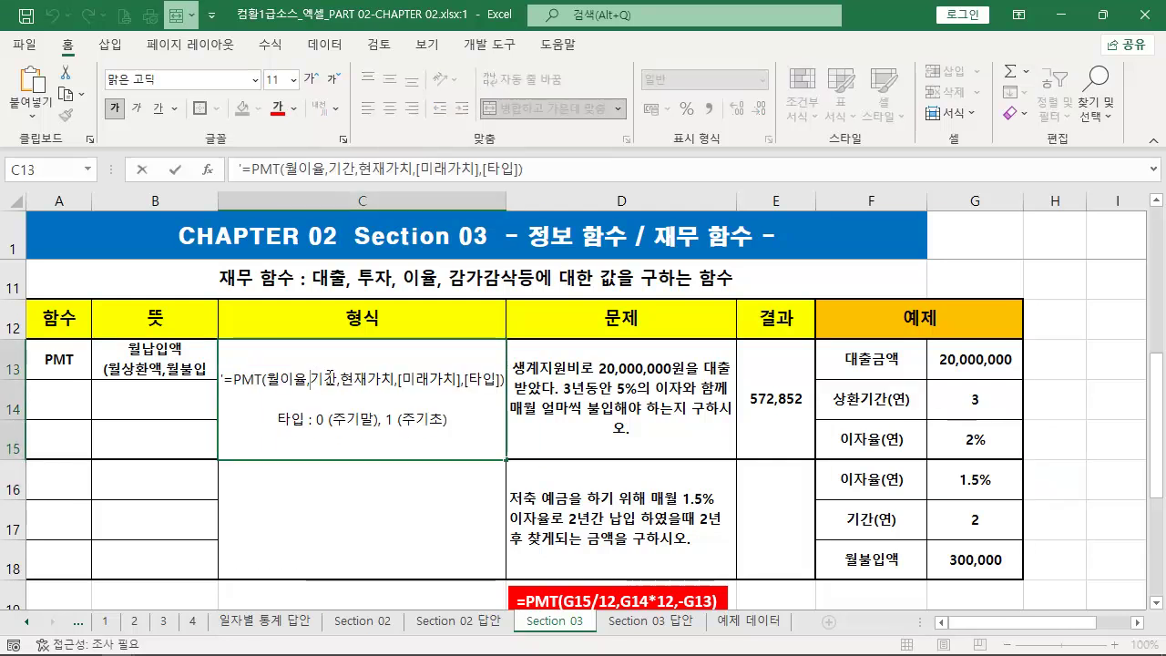
pyautogui.write('ㅁ')
pyautogui.press('BackSpace')
pyautogui.write('월')
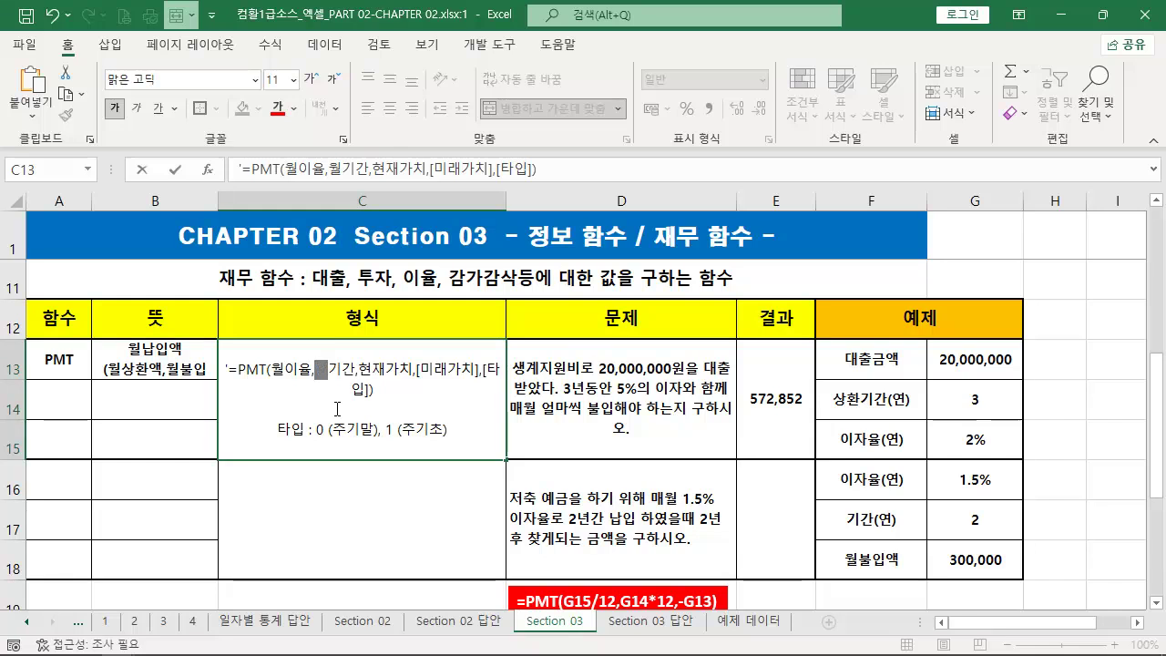
pyautogui.press('Tab')
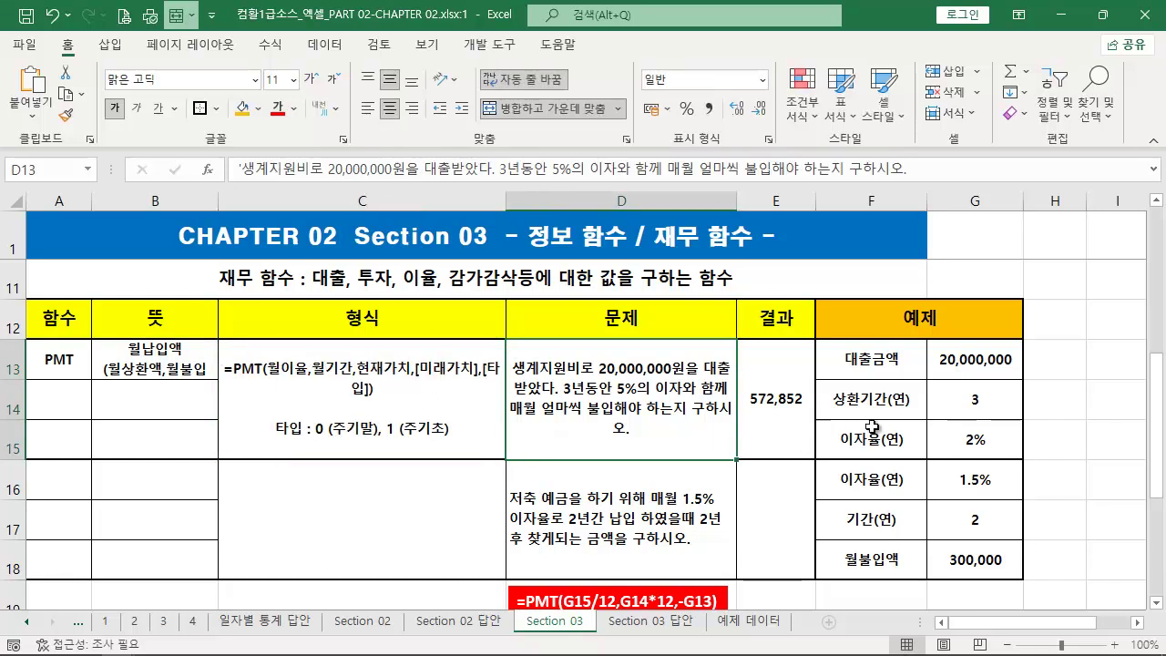
# Apply the custom number format G/표준"년" to the period cells G14 and G17.
pyautogui.click(970, 400)
pyautogui.keyDown('ctrl'); pyautogui.click(977, 526); pyautogui.keyUp('ctrl')
pyautogui.rightClick(981, 528)
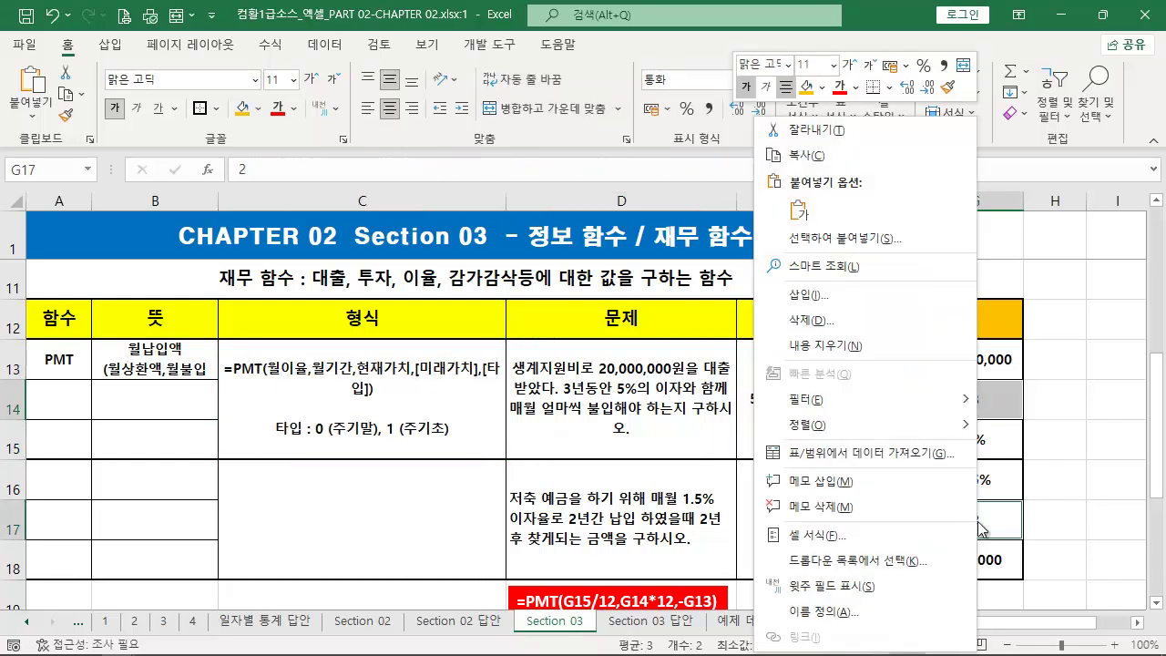
pyautogui.click(853, 537)
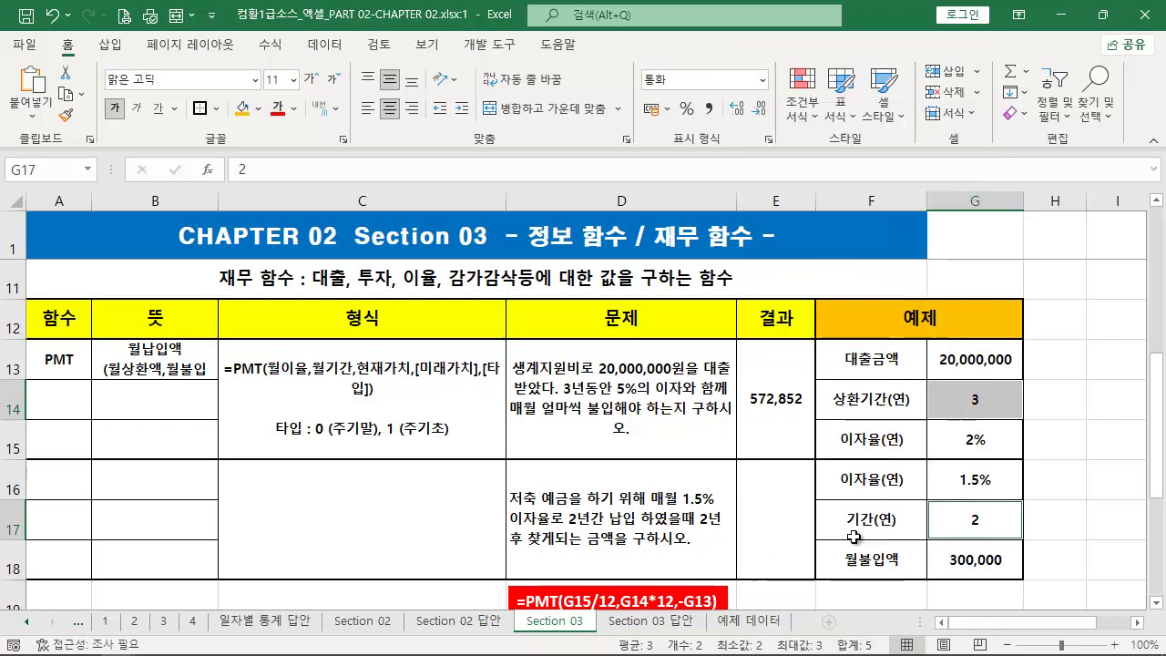
pyautogui.click(647, 389)
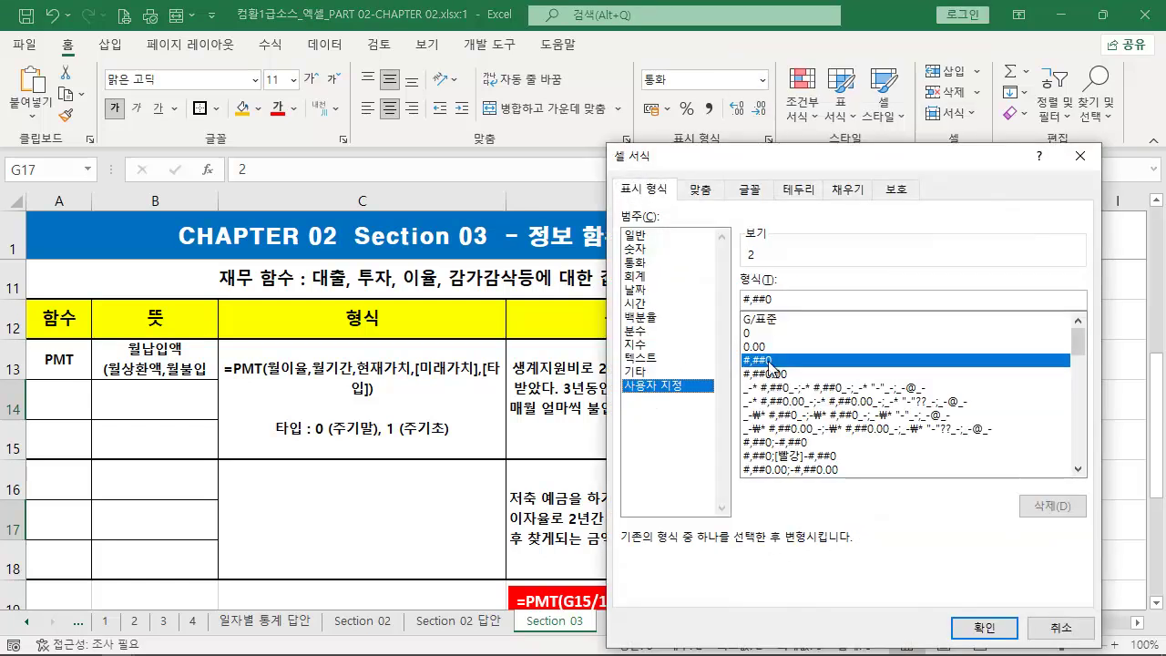
pyautogui.click(782, 319)
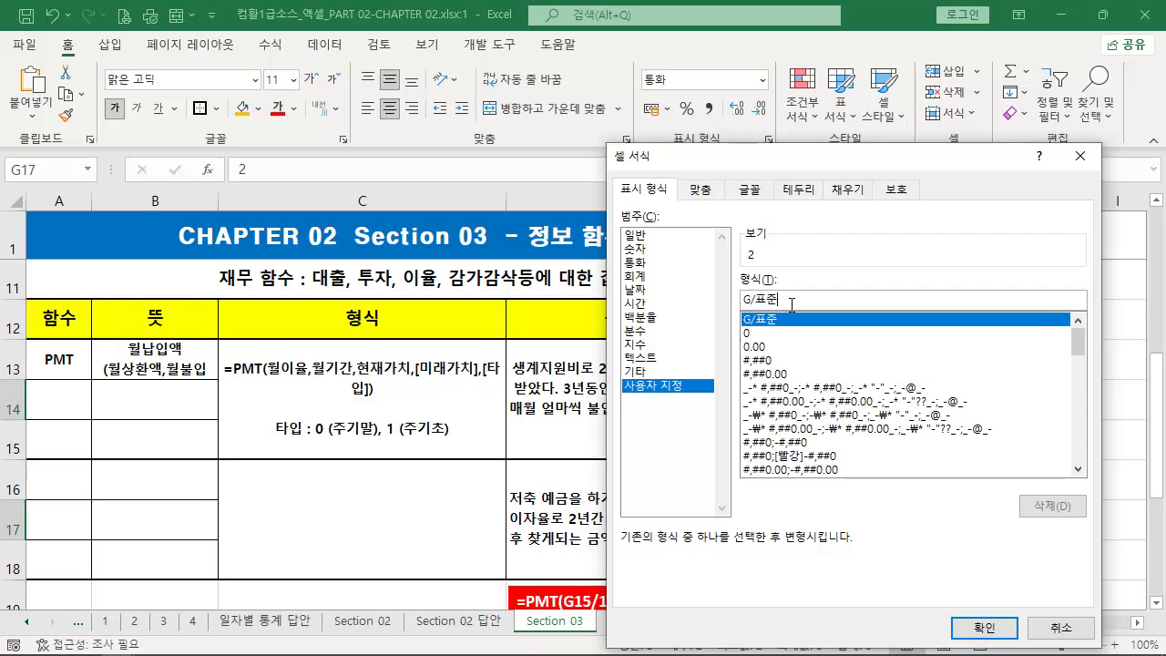
pyautogui.click(792, 305)
pyautogui.write('"')
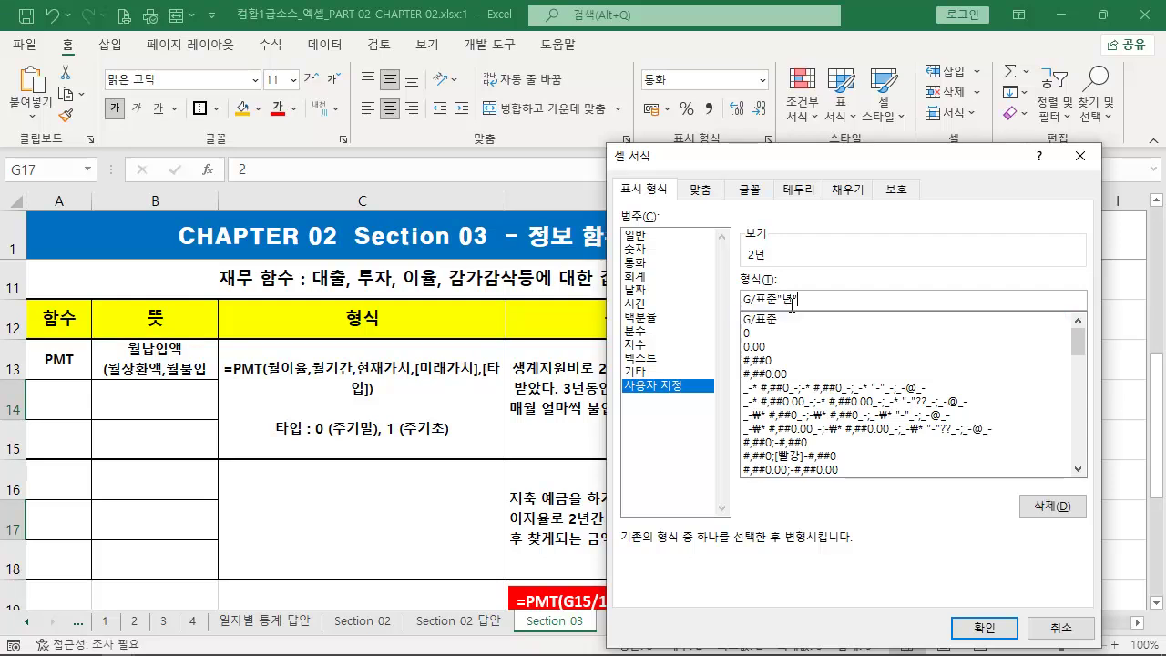
pyautogui.write('년"')
pyautogui.press('Return')
# Select G14 and compare the displayed period values with the plain number stored in the cell.
pyautogui.click(947, 410)
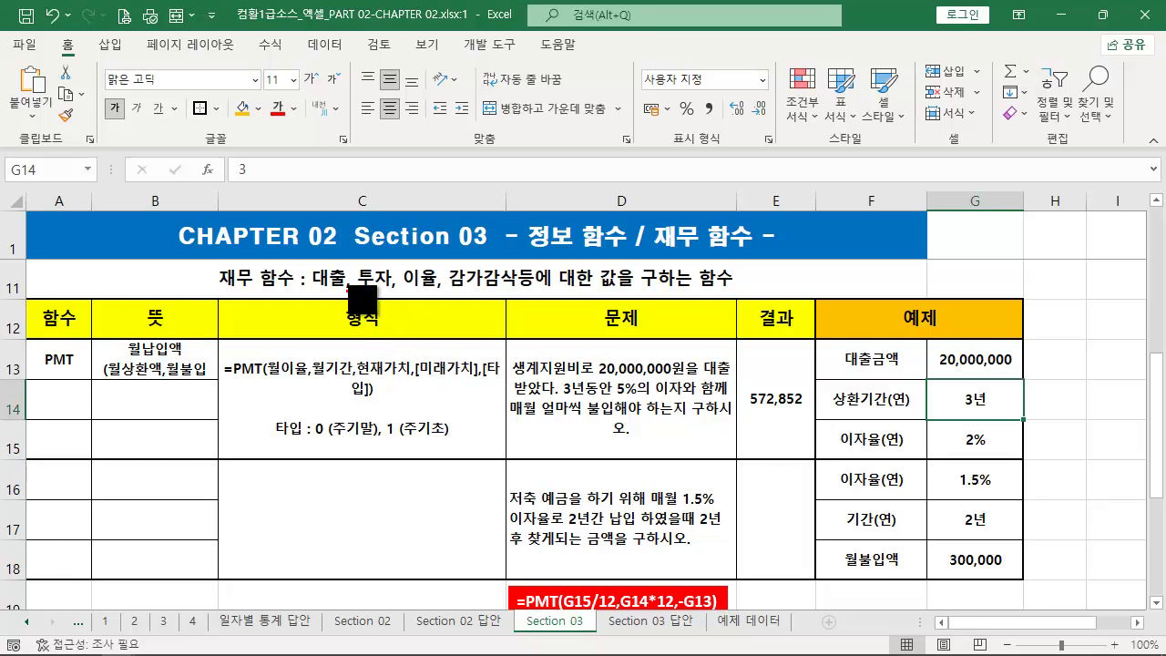
pyautogui.moveTo(255, 175)
pyautogui.mouseDown()
pyautogui.moveTo(689, 283)
pyautogui.moveTo(966, 398)
pyautogui.mouseUp()
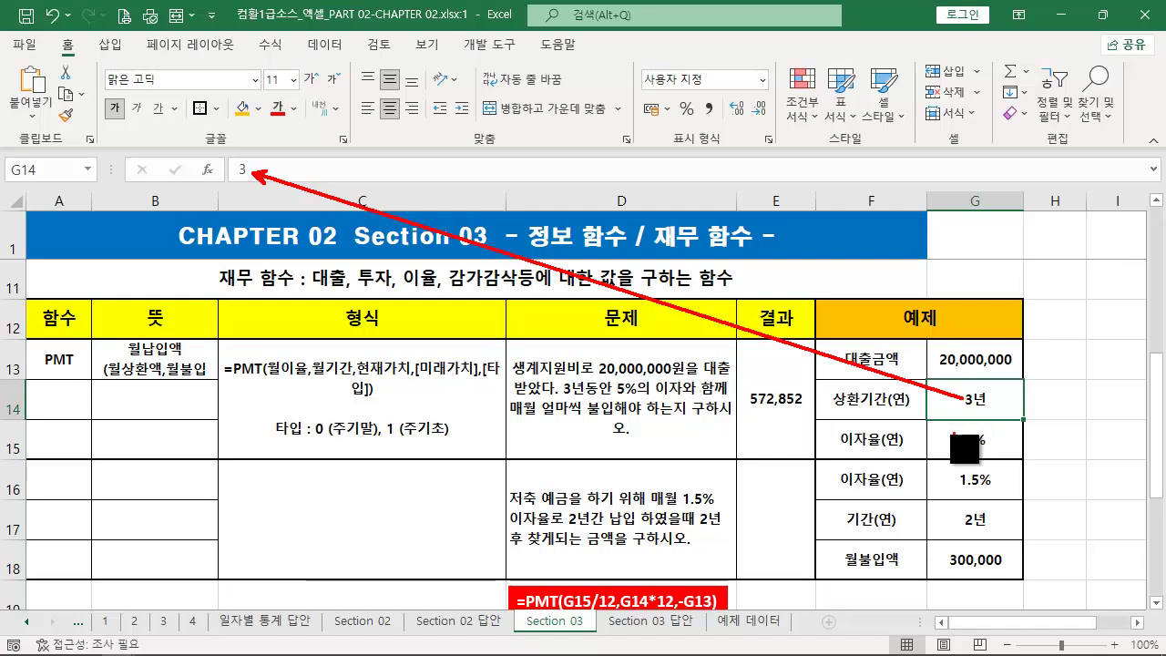
pyautogui.moveTo(954, 390); pyautogui.dragTo(1008, 412)
pyautogui.moveTo(945, 504); pyautogui.dragTo(1008, 536)
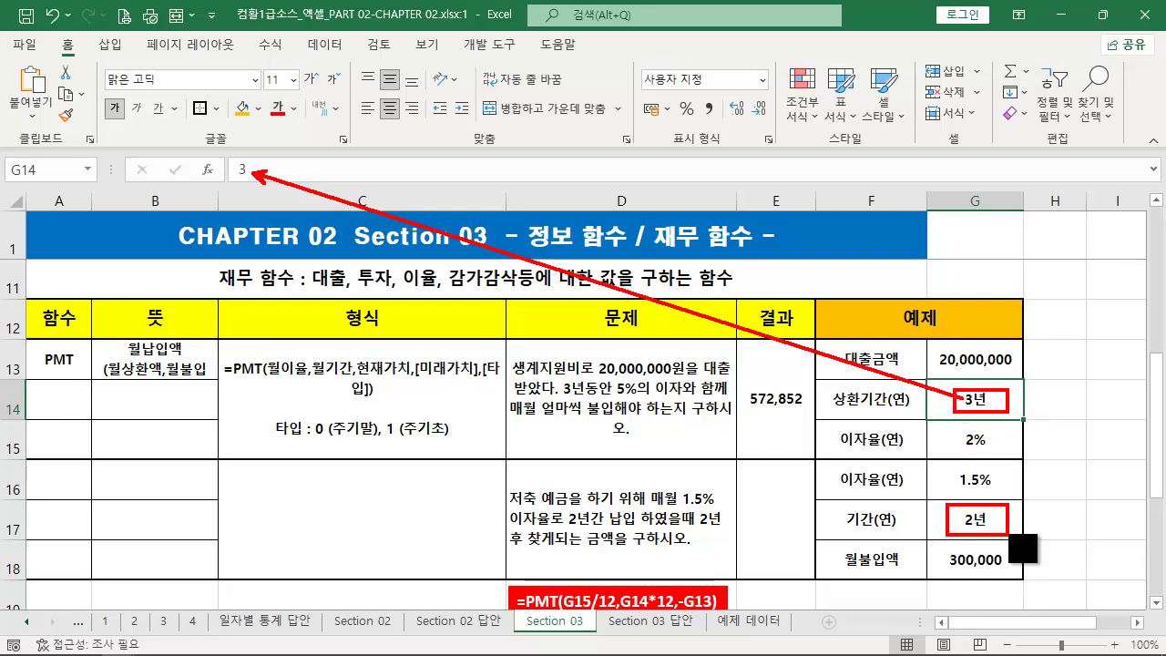
pyautogui.press('Escape')
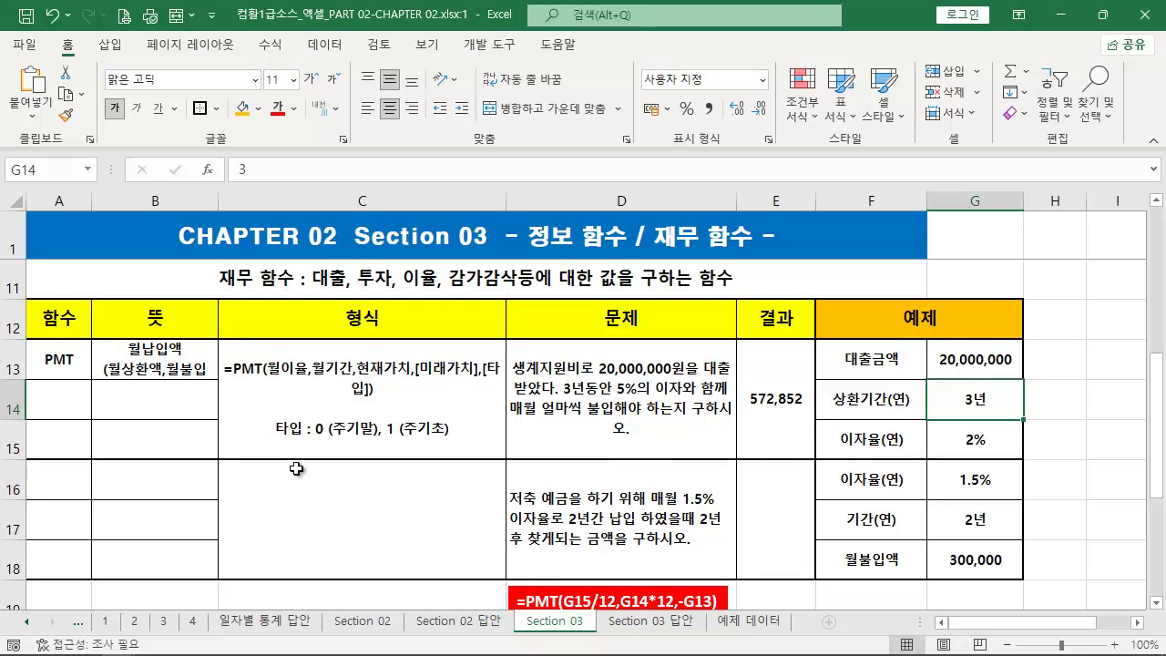
# Enter the function RATE in A14 and its meaning 이율(월) in B14.
pyautogui.click(78, 403)
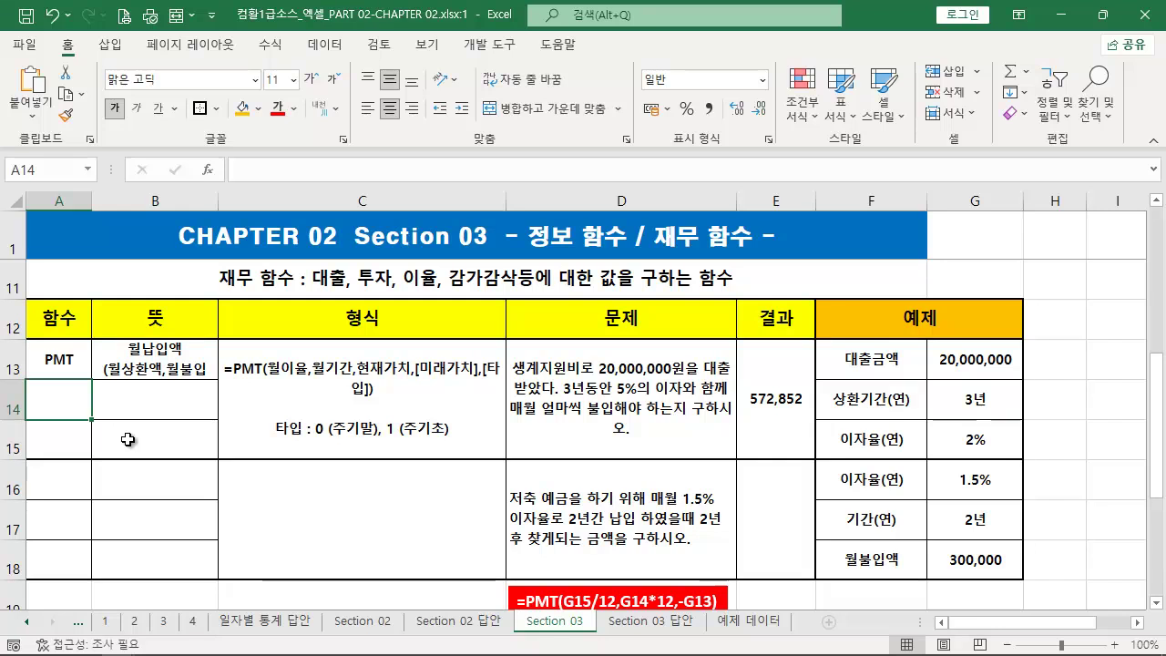
pyautogui.write('ㄱㅁ')
pyautogui.press('BackSpace')
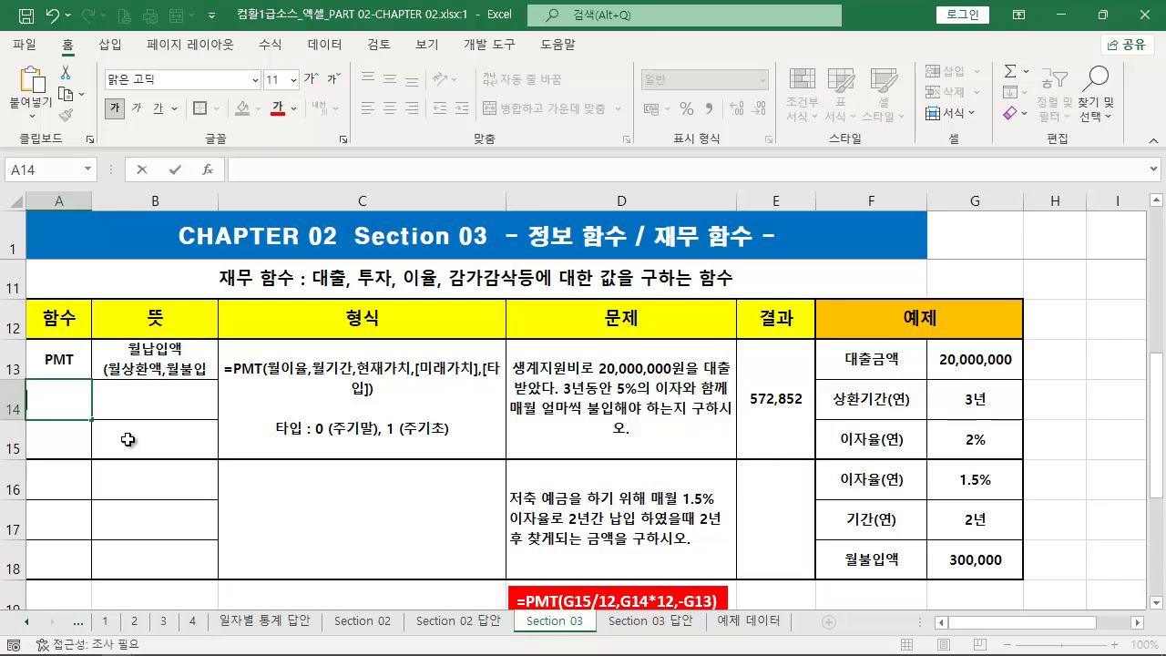
pyautogui.write('RATE')
pyautogui.press('Tab')
pyautogui.write('이유')
pyautogui.write('(')
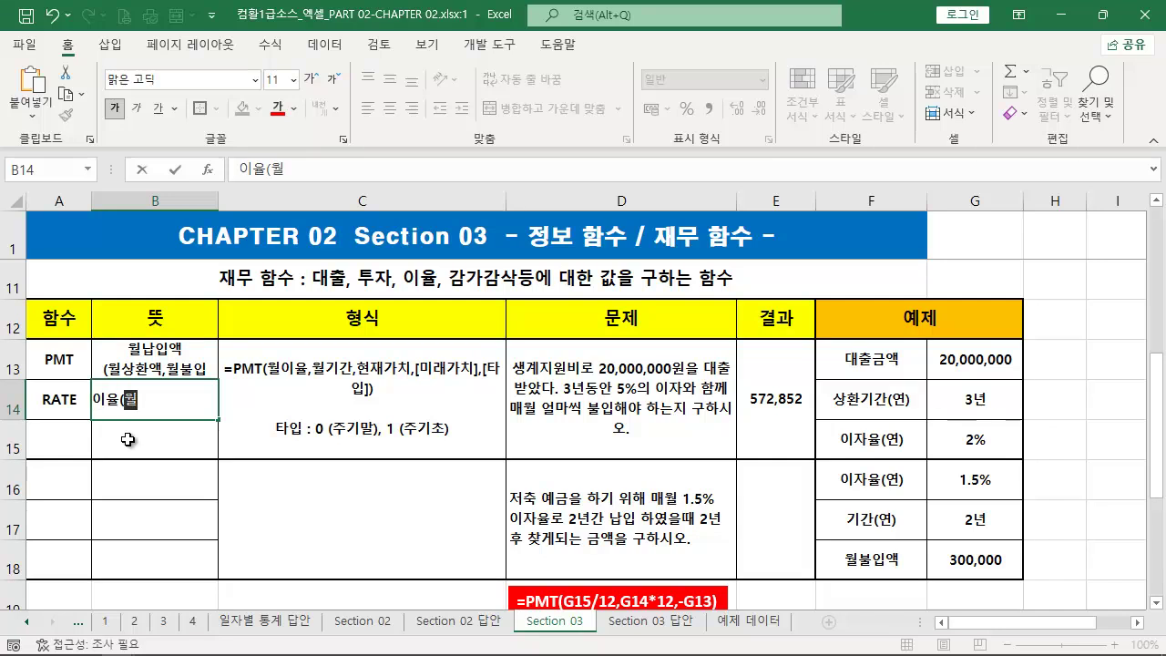
pyautogui.write('월)')
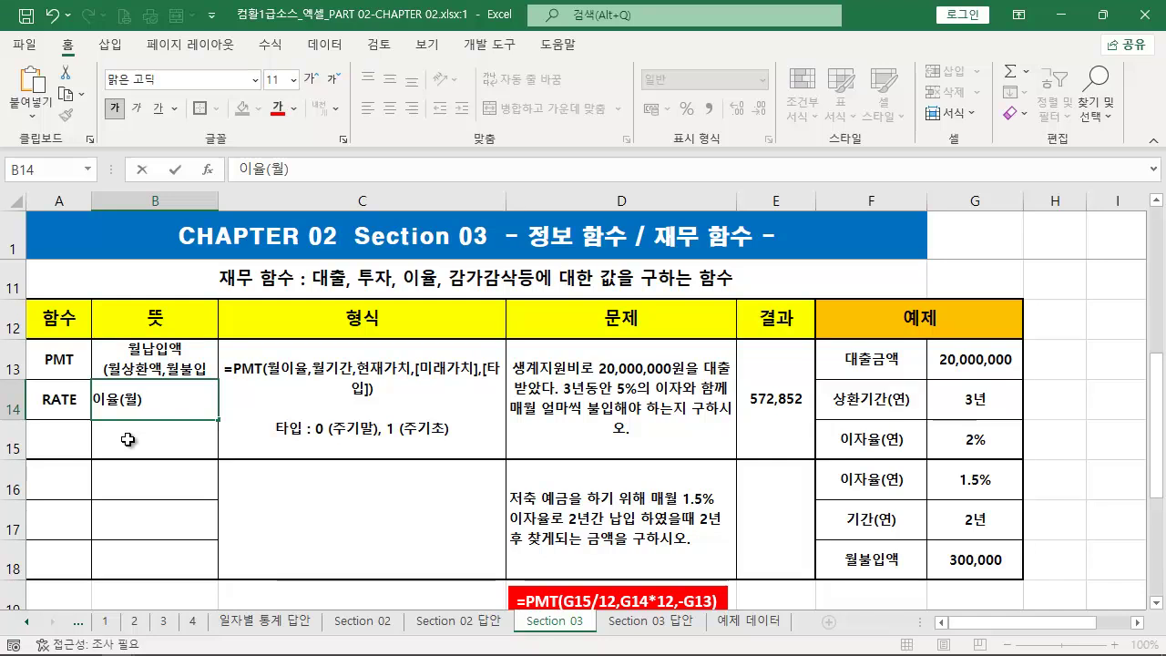
pyautogui.press('Return')
# Enter the function NPER in A15 and its meaning 기간(월) in B15.
pyautogui.write('N')
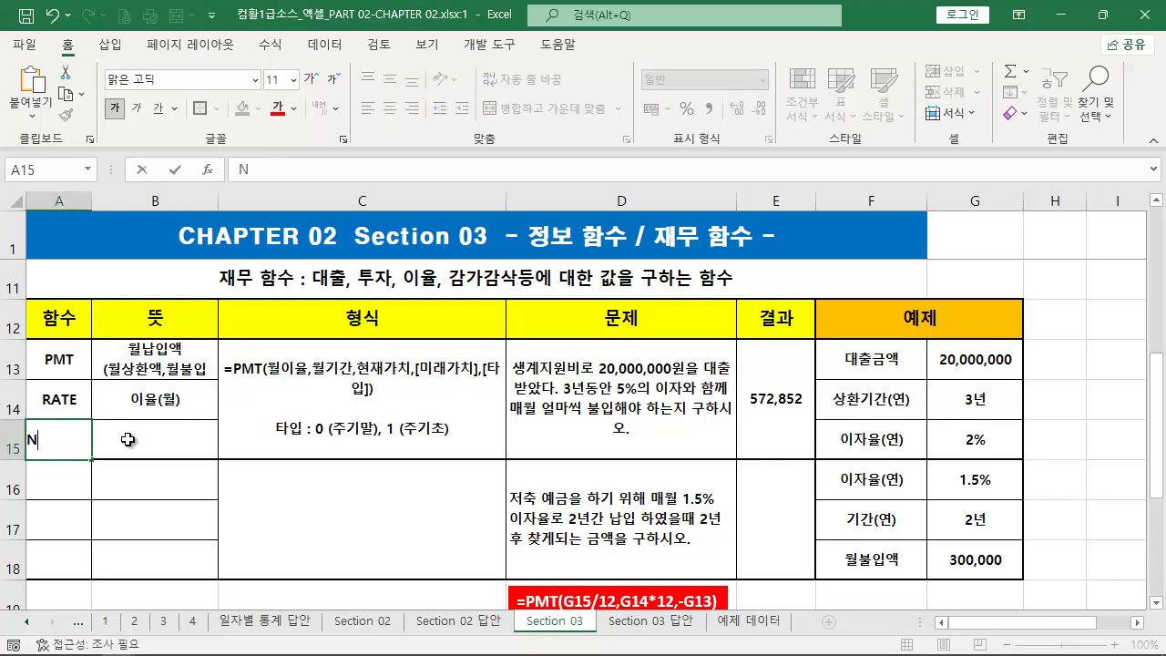
pyautogui.write('PER')
pyautogui.press('Tab')
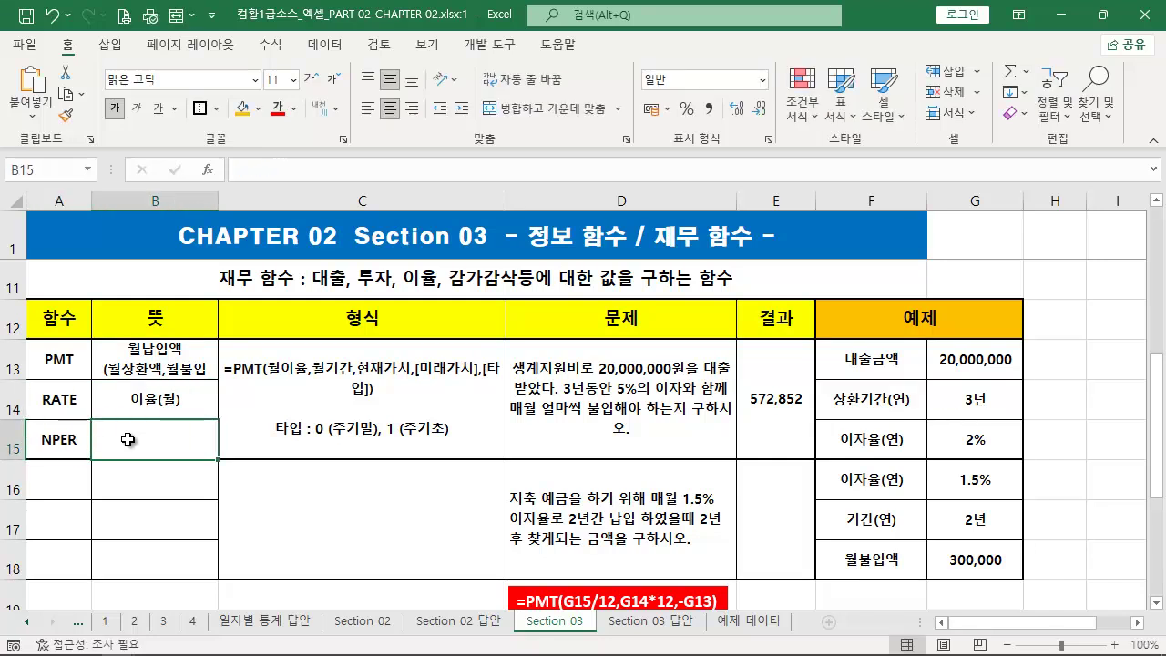
pyautogui.write('기간(월')
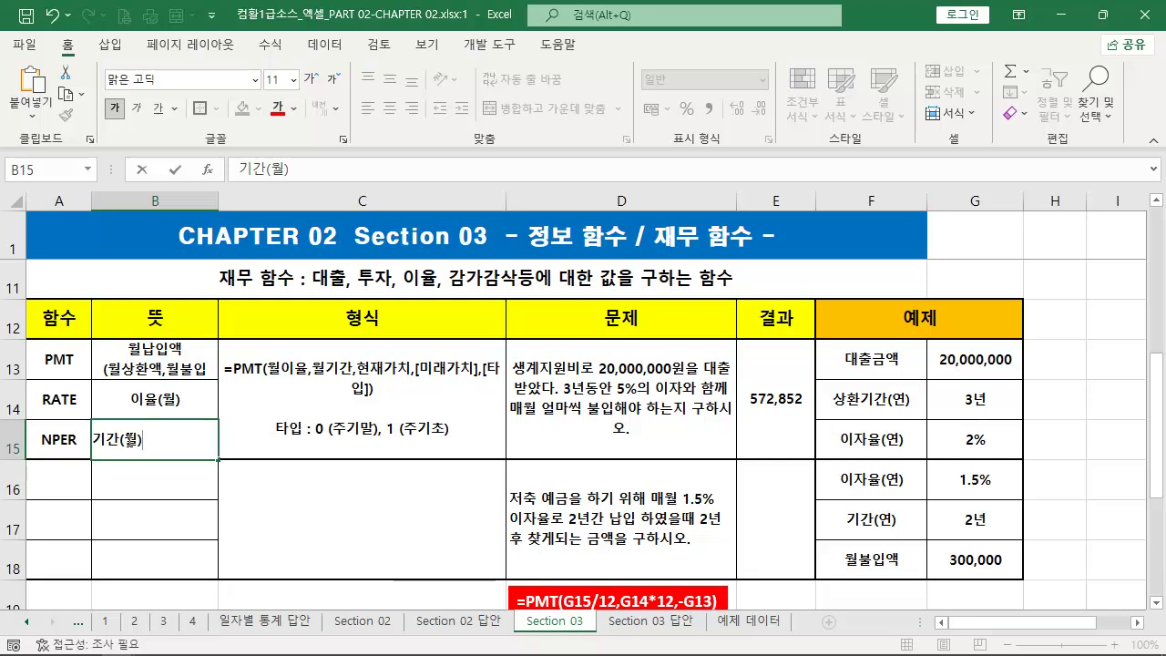
pyautogui.press('Return')
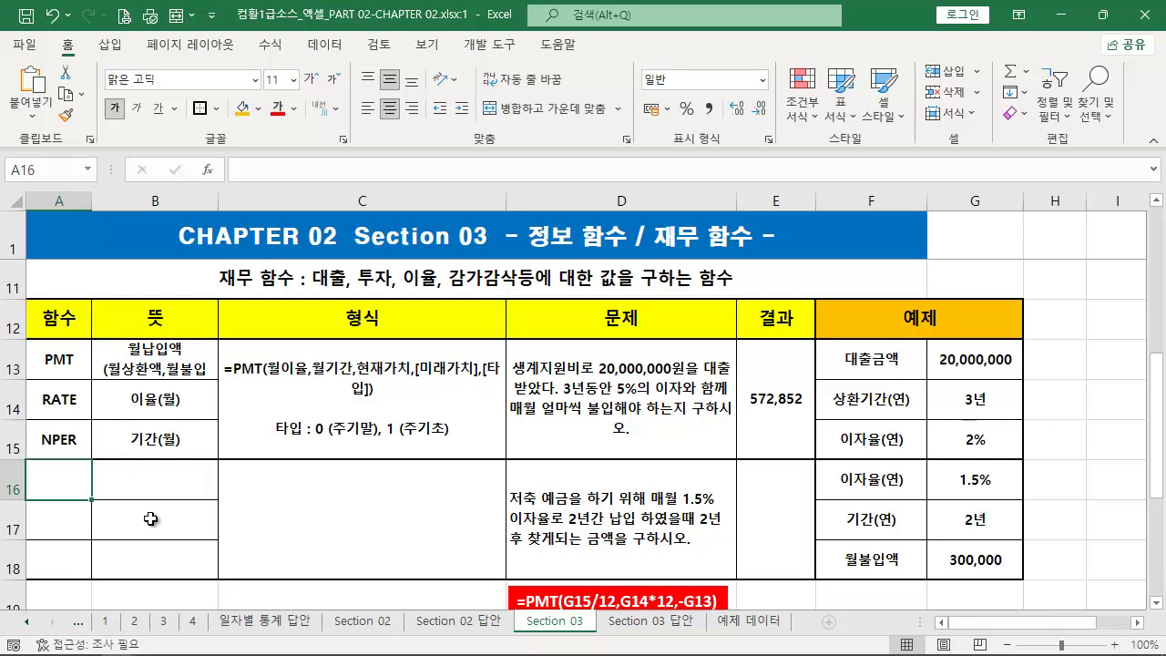
# Enter the function FV in A16 and its meaning 미래 가치 in B16.
pyautogui.write('ㄹ')
pyautogui.write('FV')
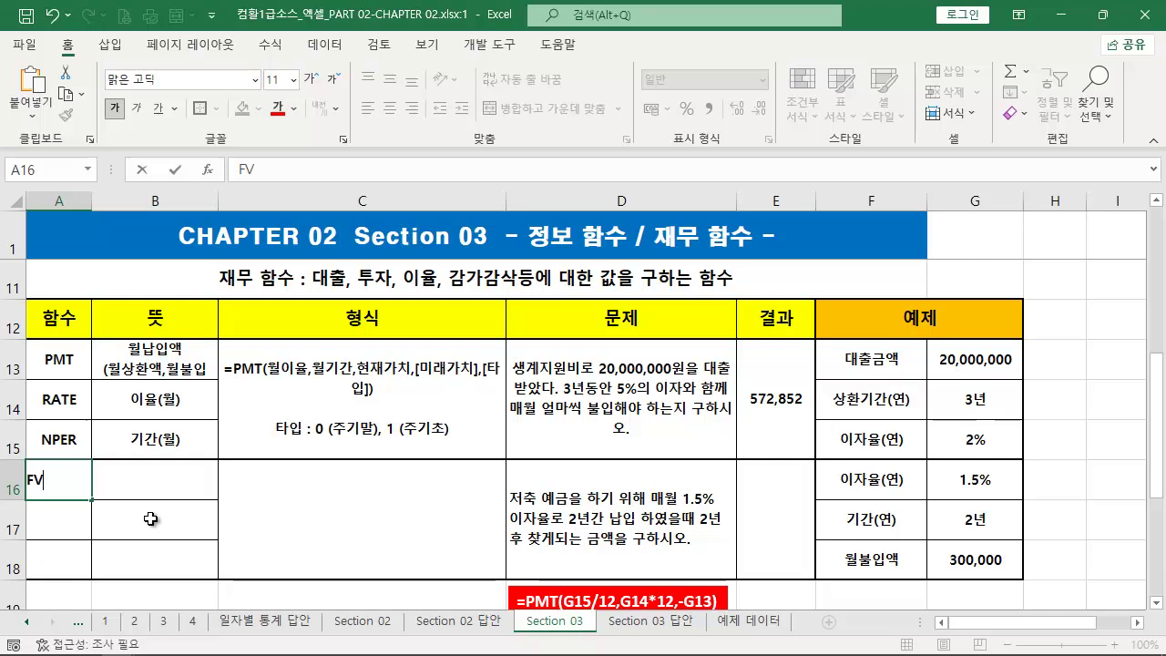
pyautogui.press('Tab')
pyautogui.write('미래 가치')
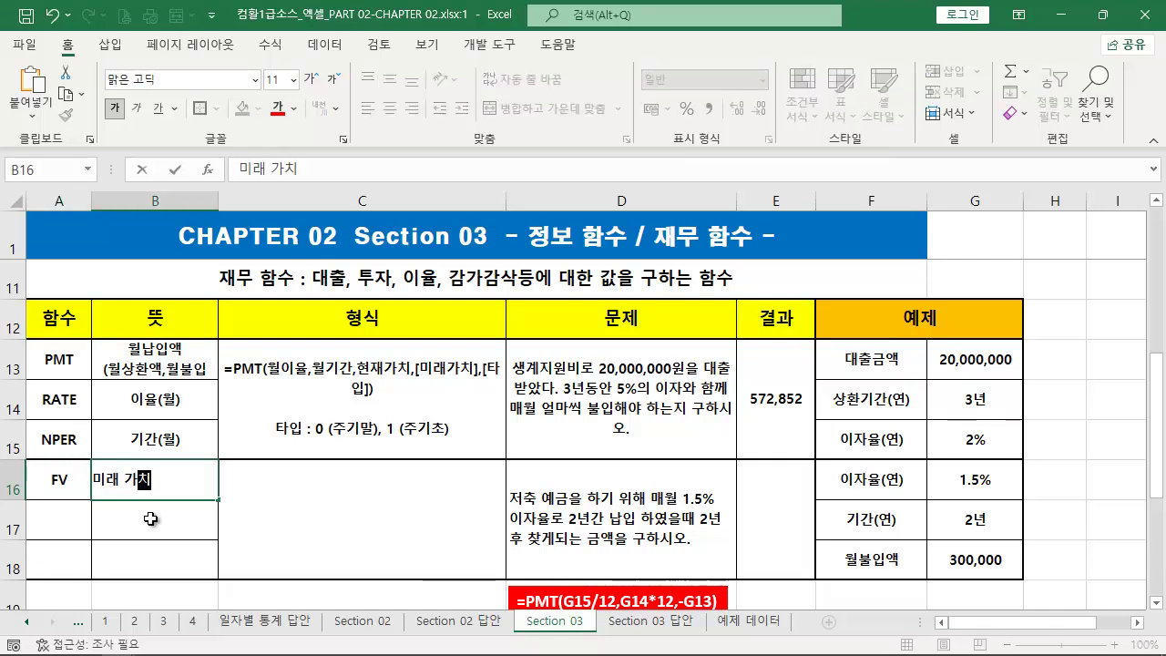
pyautogui.press('Return')
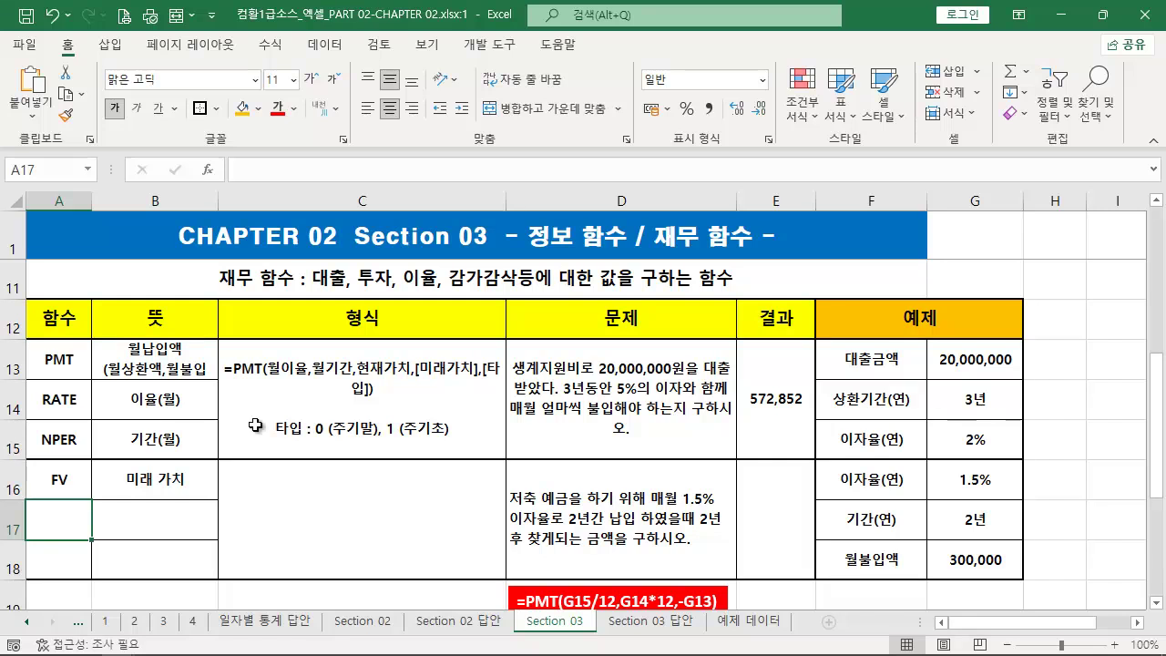
# Select C16 and review the savings problem in D16 with its yearly rate, period and monthly payment in F16:G18.
pyautogui.click(342, 512)
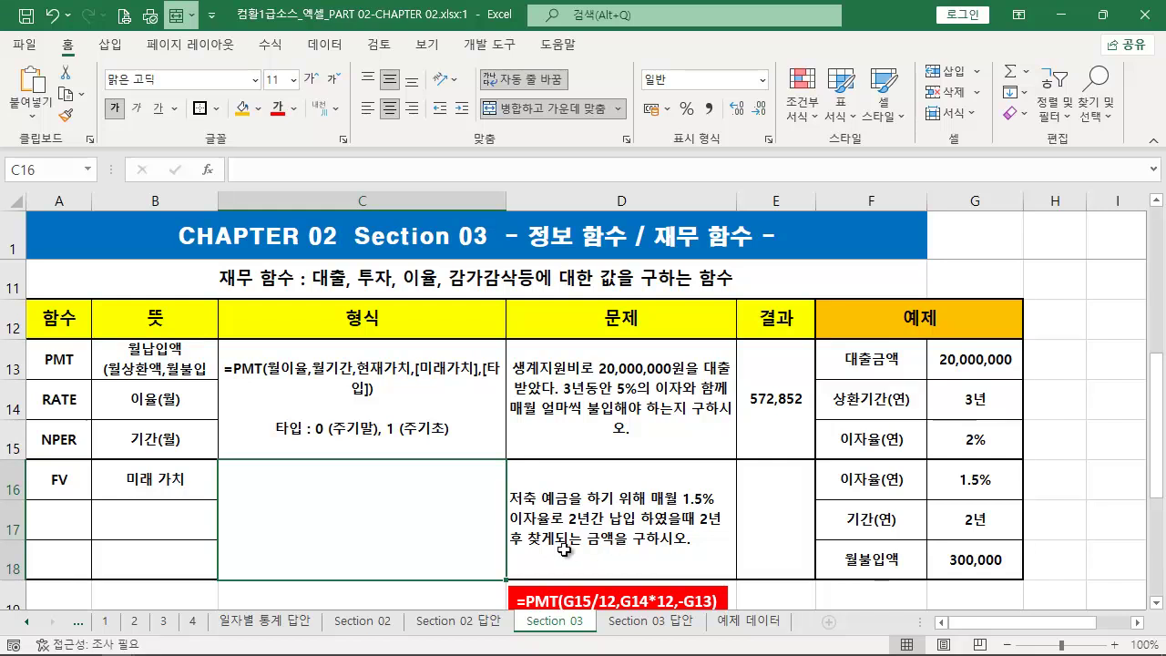
pyautogui.moveTo(509, 511); pyautogui.dragTo(726, 509)
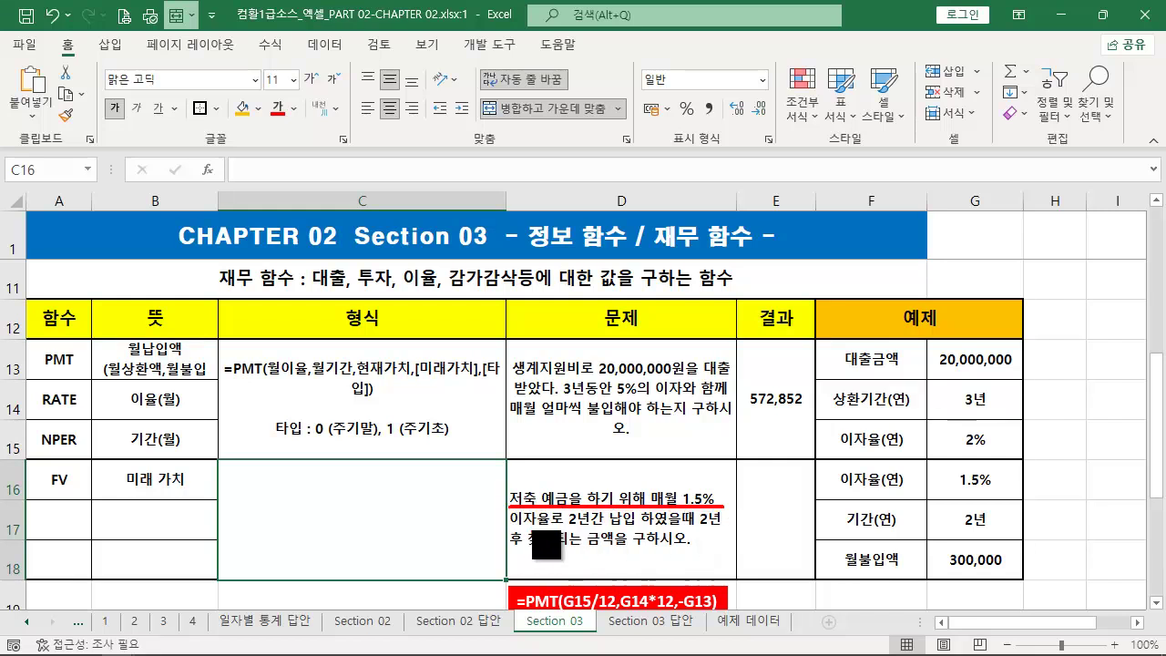
pyautogui.moveTo(512, 530); pyautogui.dragTo(726, 528)
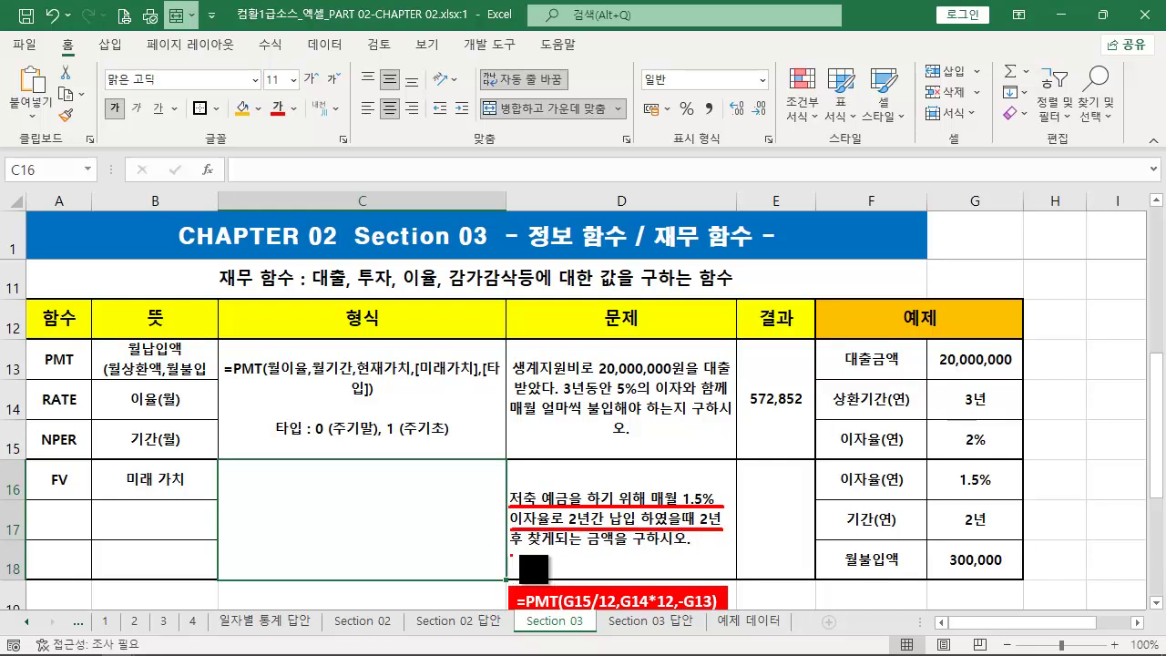
pyautogui.moveTo(512, 554); pyautogui.dragTo(701, 554)
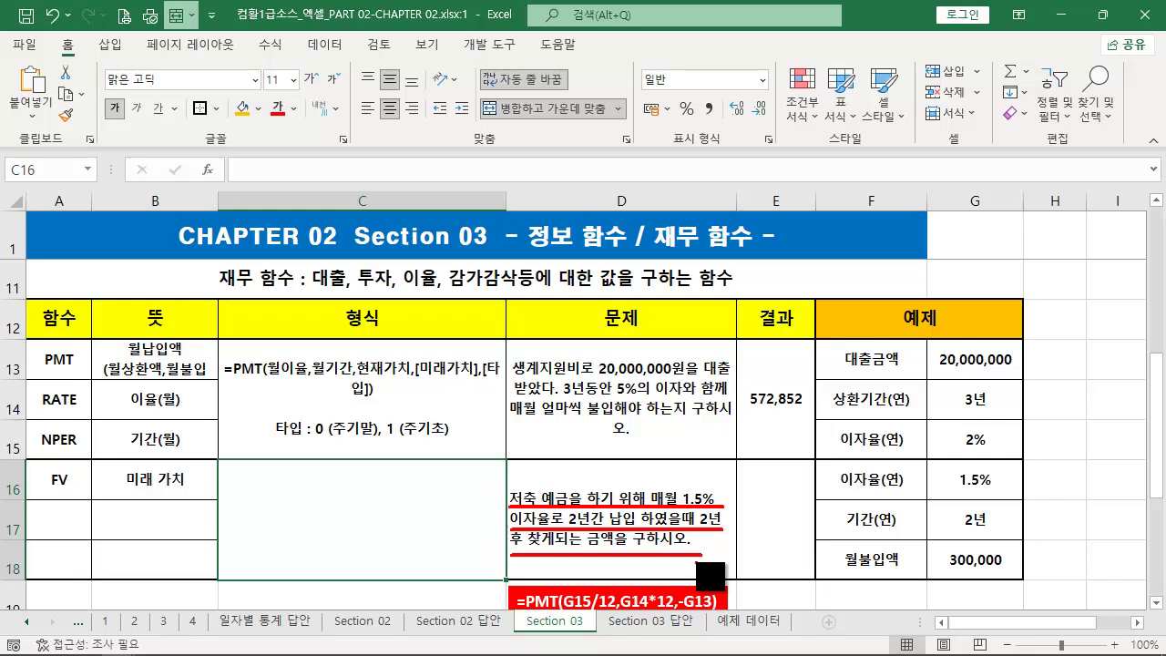
pyautogui.moveTo(938, 503); pyautogui.dragTo(941, 503)
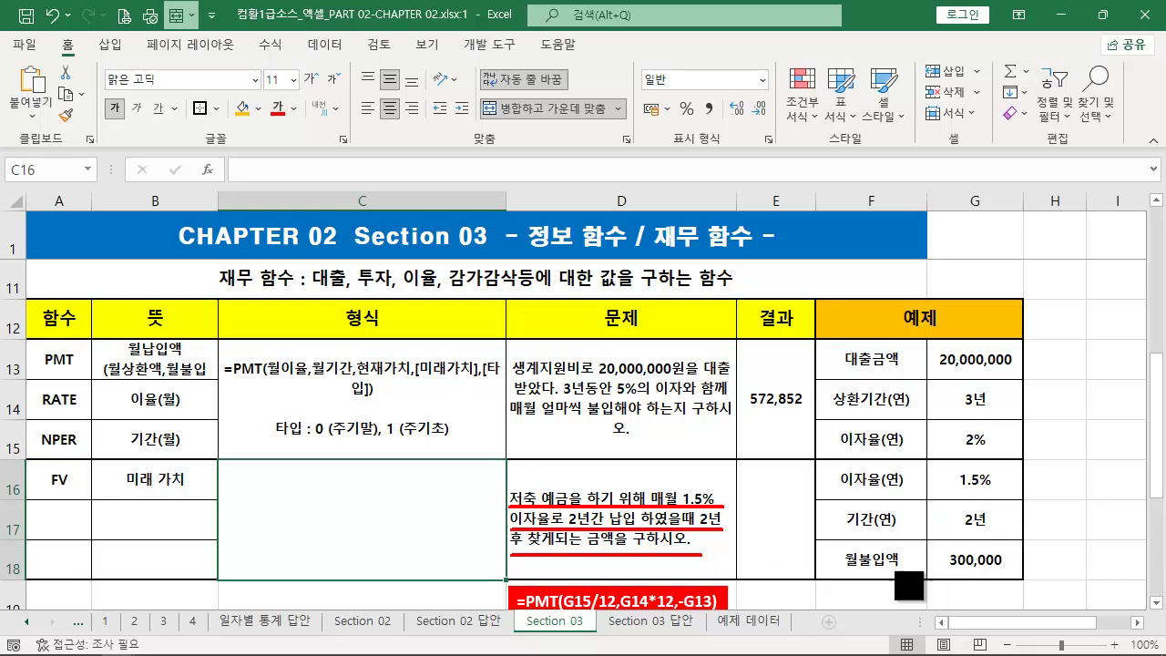
pyautogui.moveTo(832, 546); pyautogui.dragTo(1014, 575)
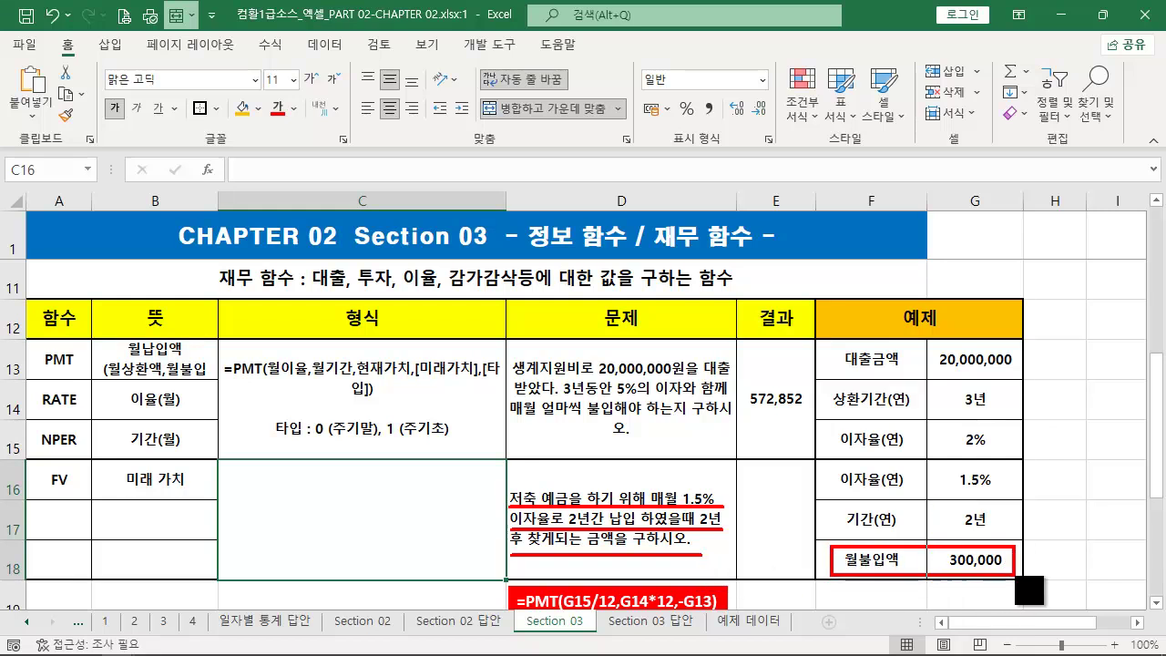
pyautogui.moveTo(833, 503); pyautogui.dragTo(1000, 536)
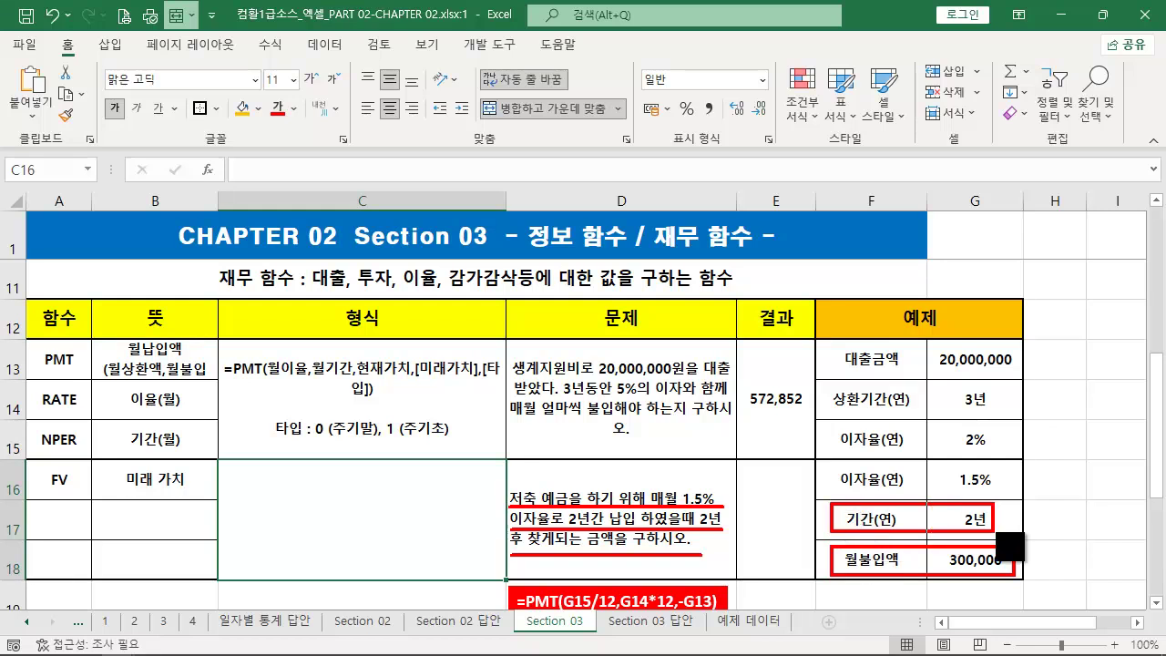
pyautogui.moveTo(828, 464); pyautogui.dragTo(1007, 495)
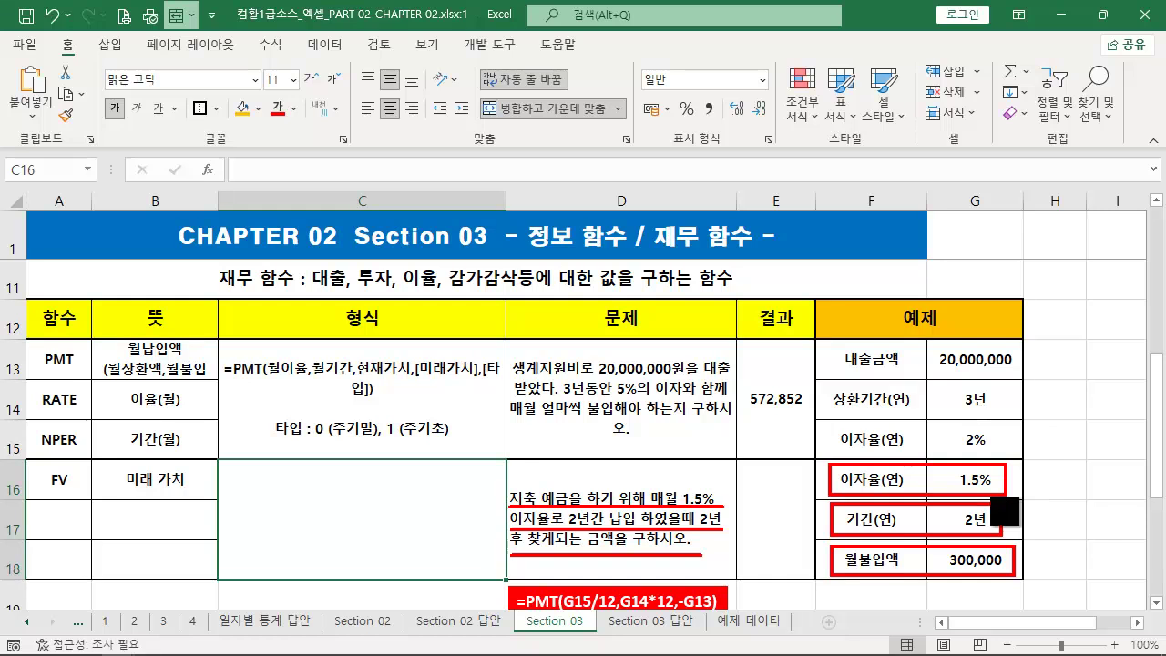
pyautogui.moveTo(298, 510); pyautogui.dragTo(312, 510)
pyautogui.moveTo(742, 472); pyautogui.dragTo(811, 572)
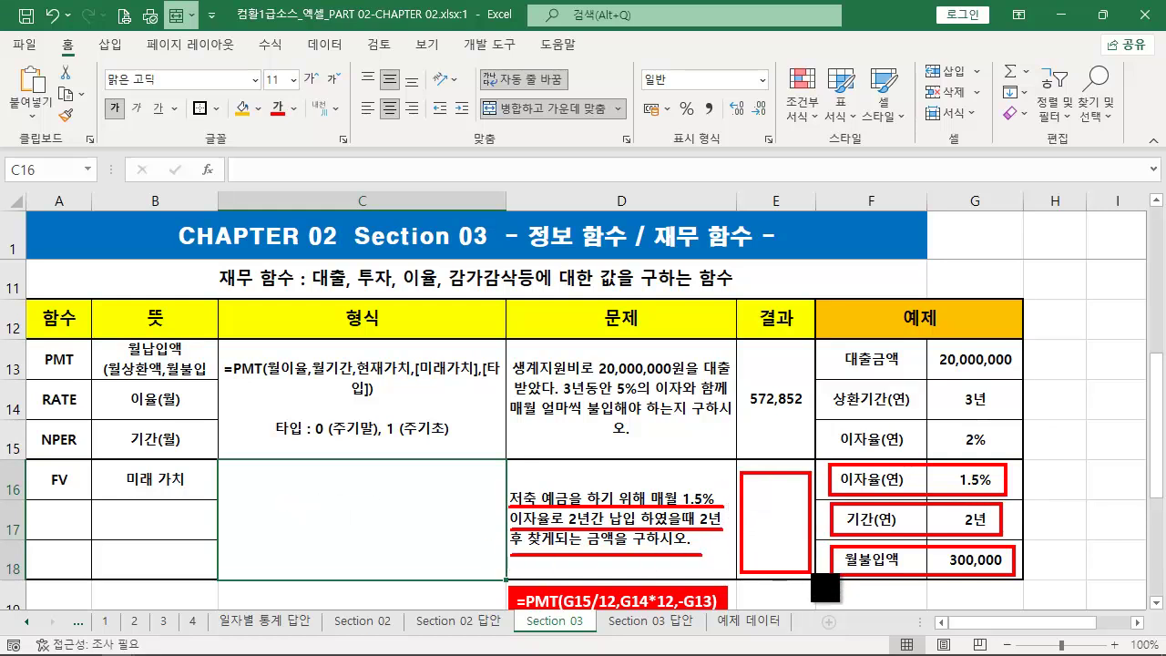
pyautogui.moveTo(35, 466)
pyautogui.mouseDown()
pyautogui.moveTo(201, 506)
pyautogui.moveTo(207, 496)
pyautogui.mouseUp()
pyautogui.press('Escape')
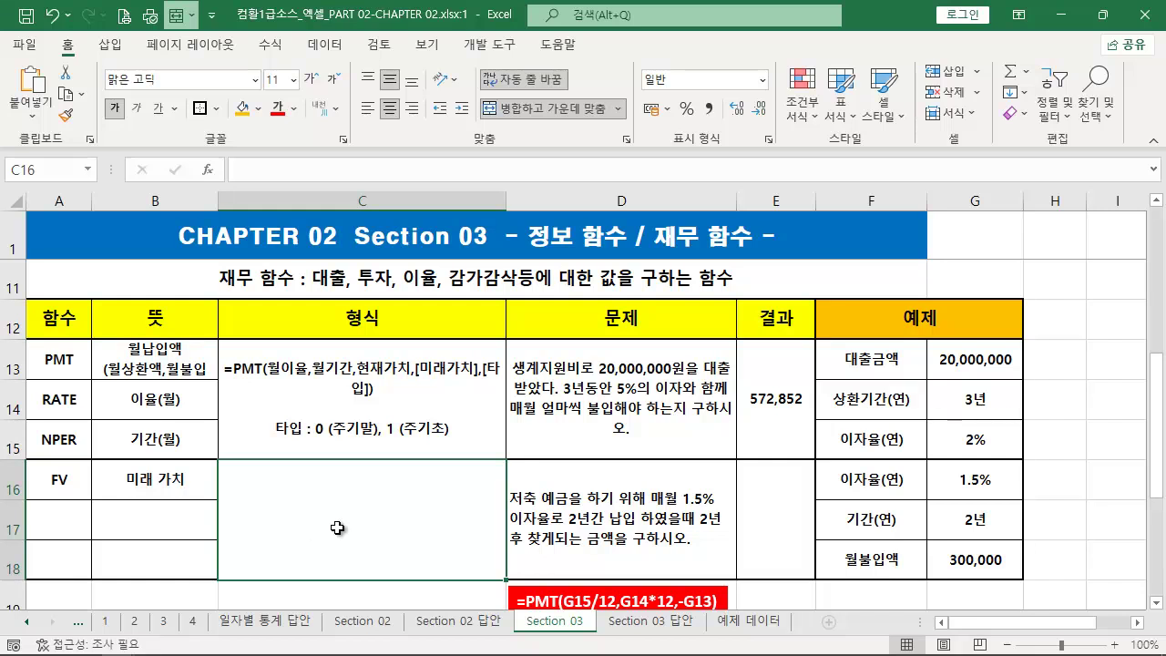
# Begin the FV syntax in C16 with =FV(월이율,월기간, as its first two arguments.
pyautogui.write('=F')
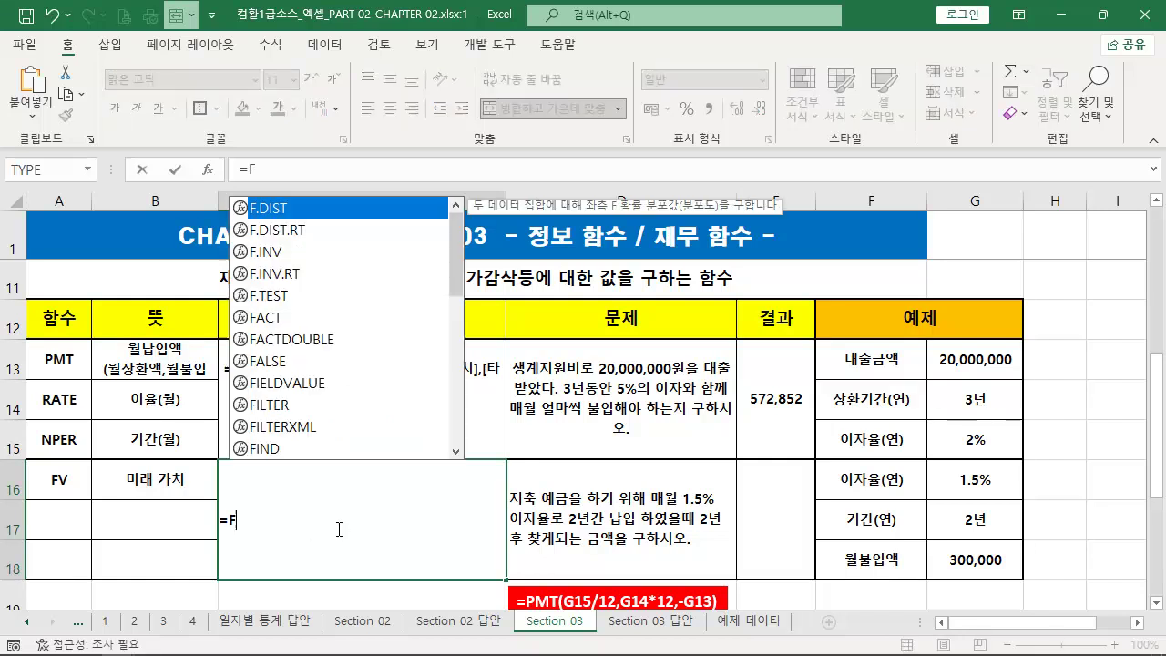
pyautogui.write('V(')
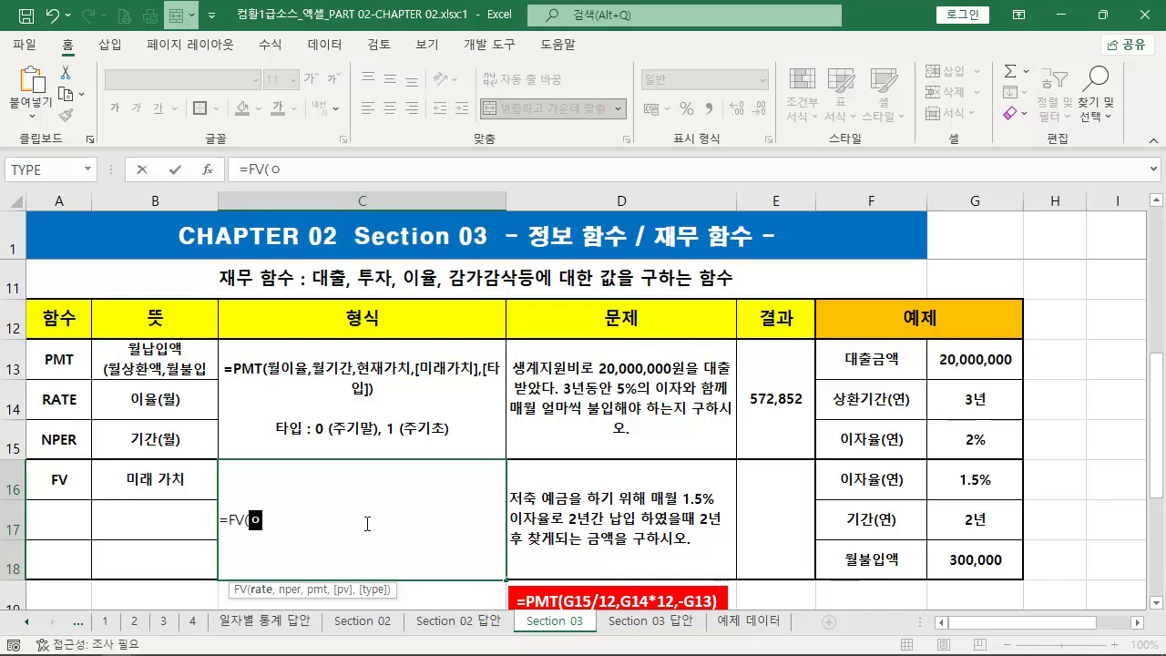
pyautogui.write('월이율')
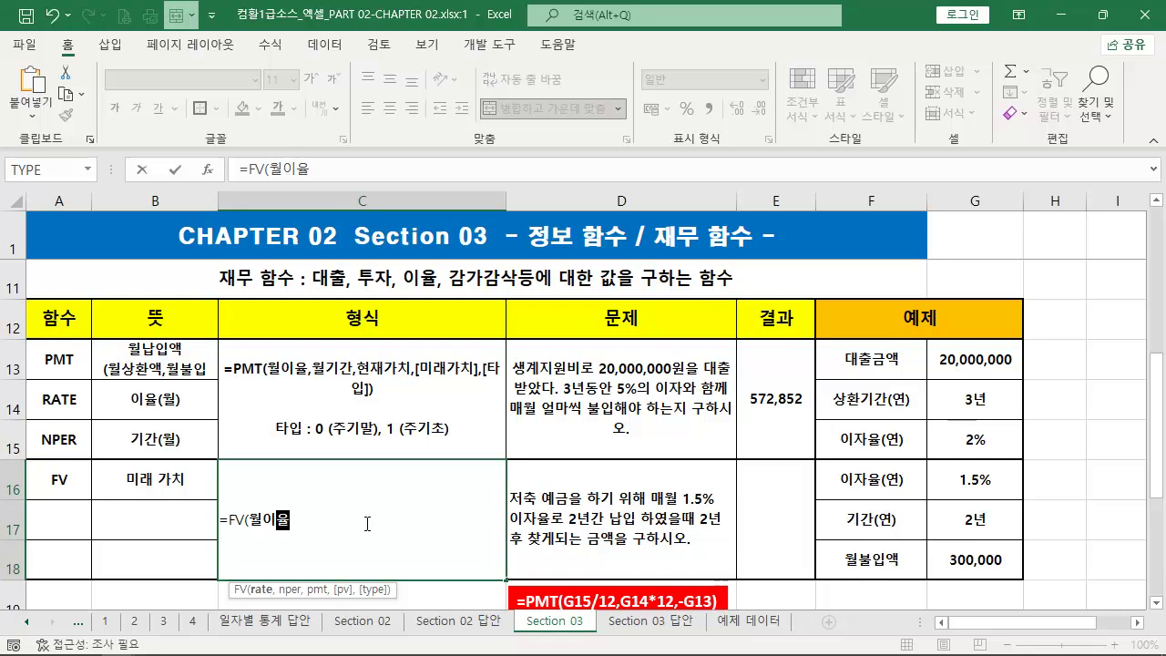
pyautogui.write(',월기간')
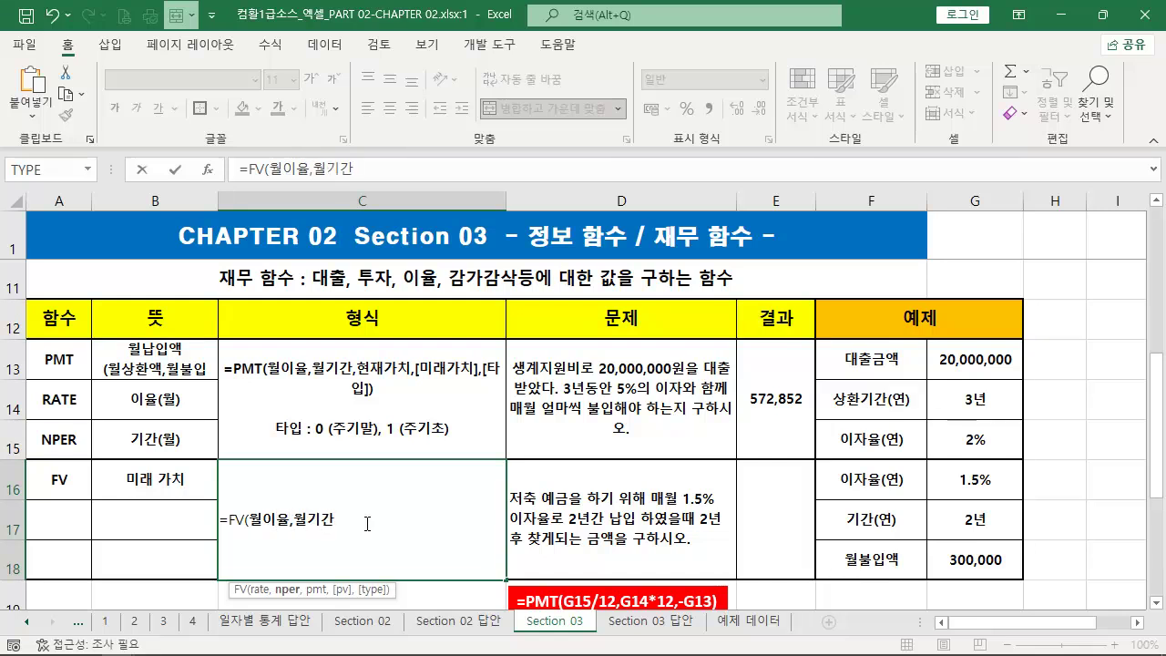
pyautogui.write(',')
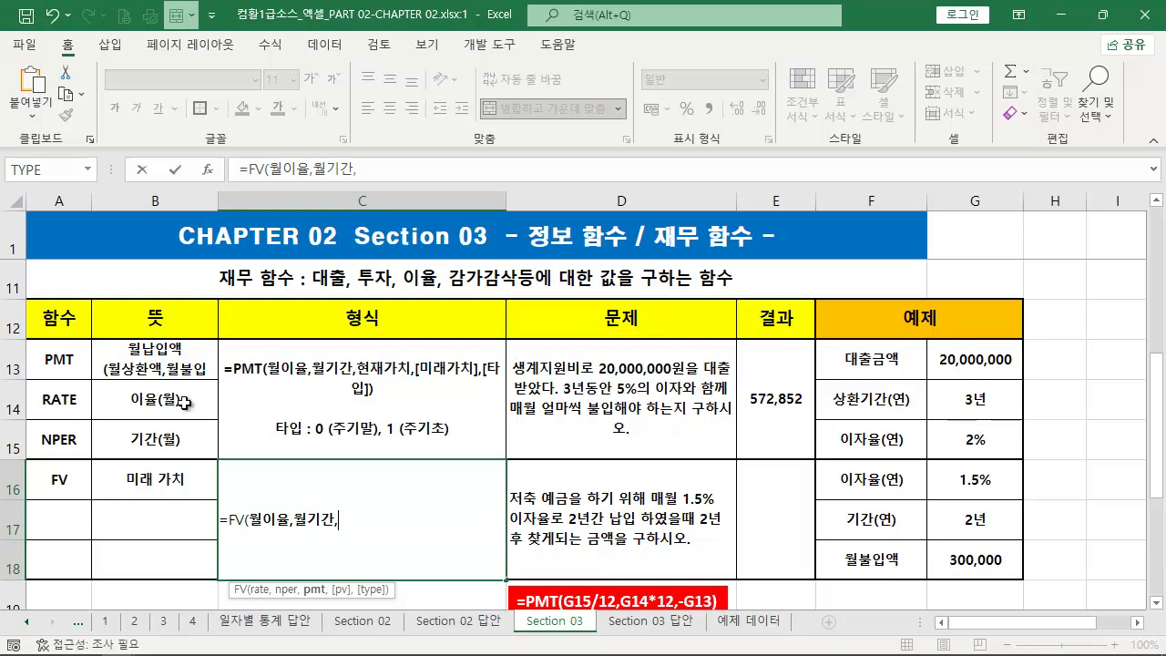
# Complete the FV syntax in C16 with the arguments 월불입액,[현재가치],[타입] and the closing parenthesis.
pyautogui.moveTo(31, 348); pyautogui.dragTo(98, 370)
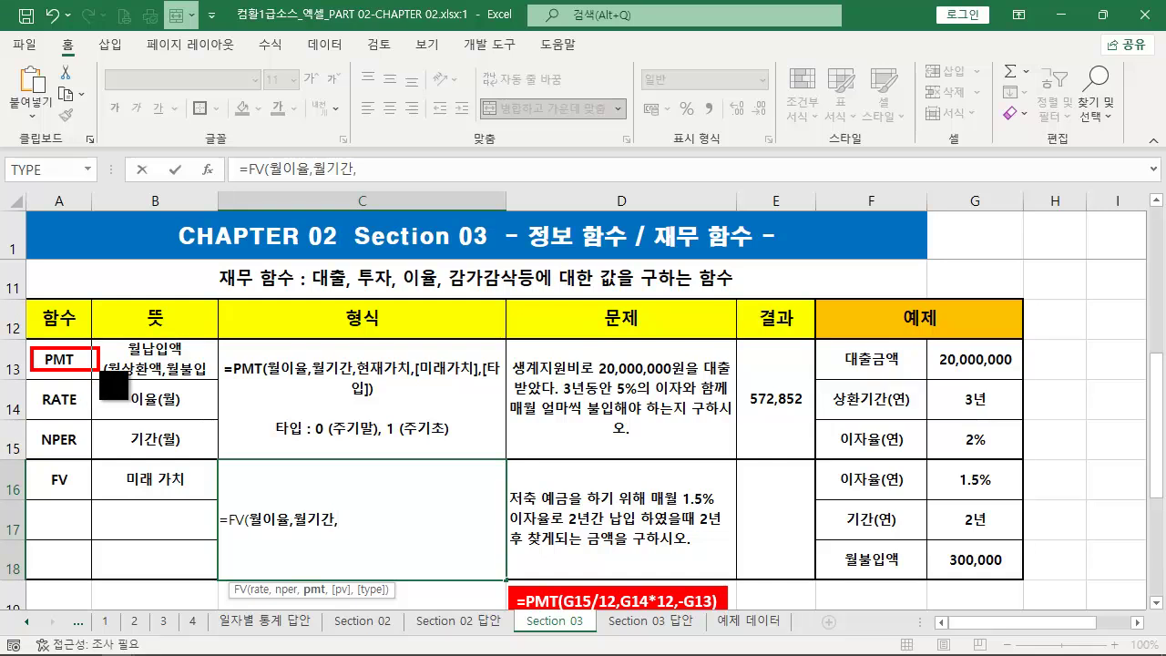
pyautogui.moveTo(31, 341)
pyautogui.mouseDown()
pyautogui.moveTo(189, 408)
pyautogui.moveTo(230, 397)
pyautogui.mouseUp()
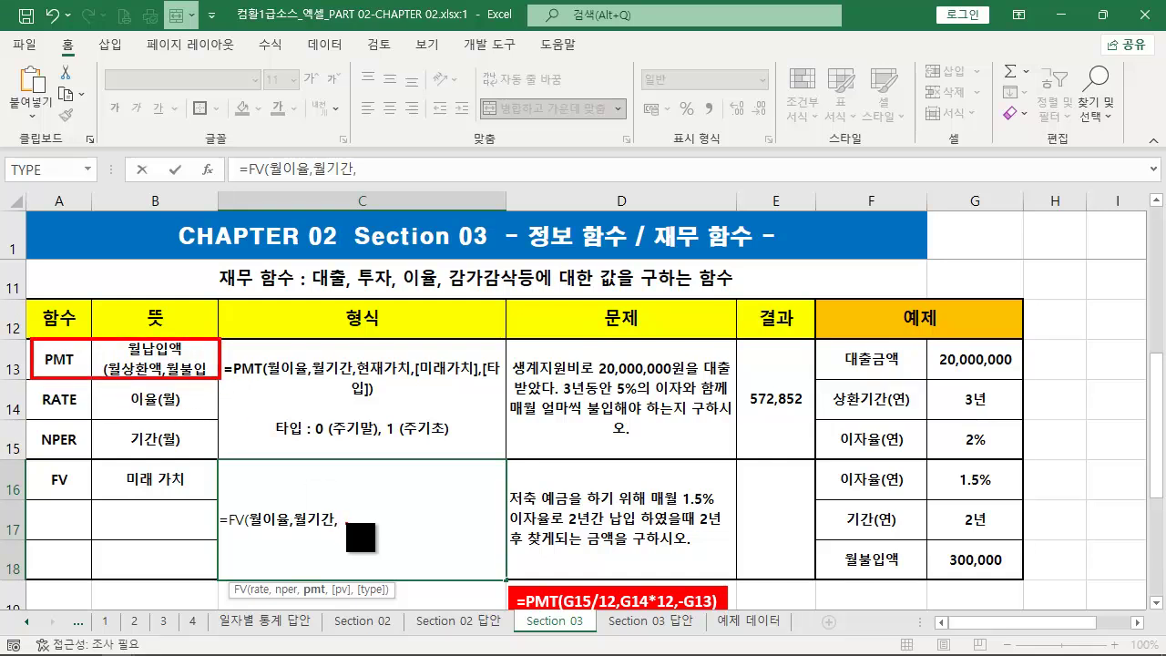
pyautogui.moveTo(347, 525); pyautogui.dragTo(209, 377)
pyautogui.press('Escape')
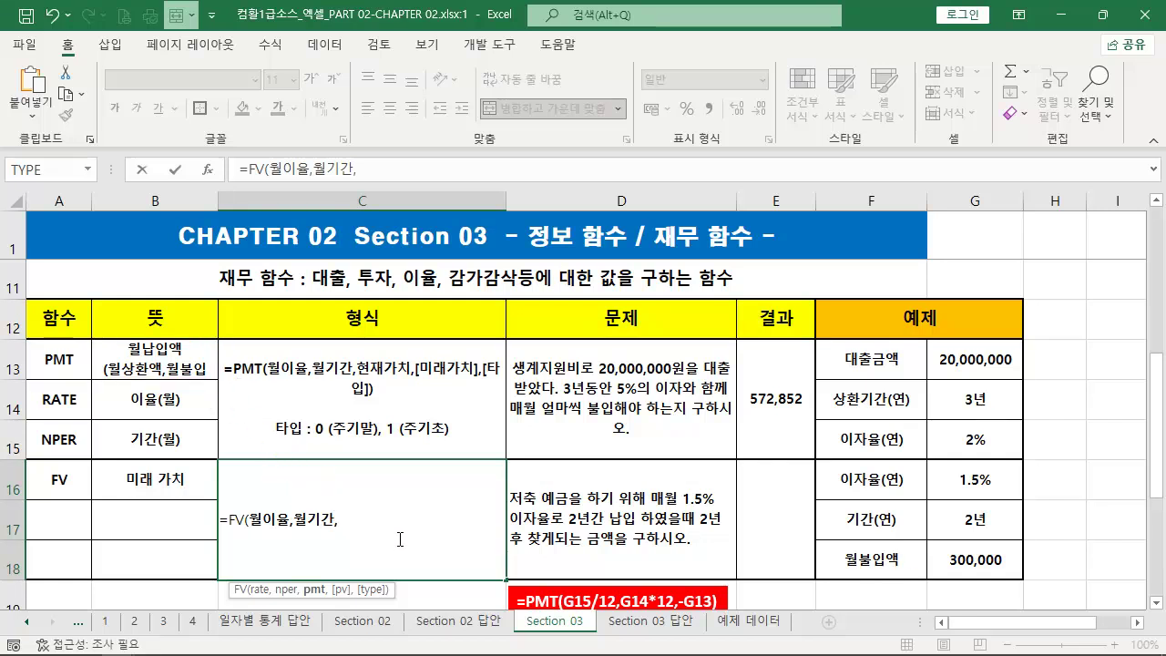
pyautogui.write('월불입ㄹ')
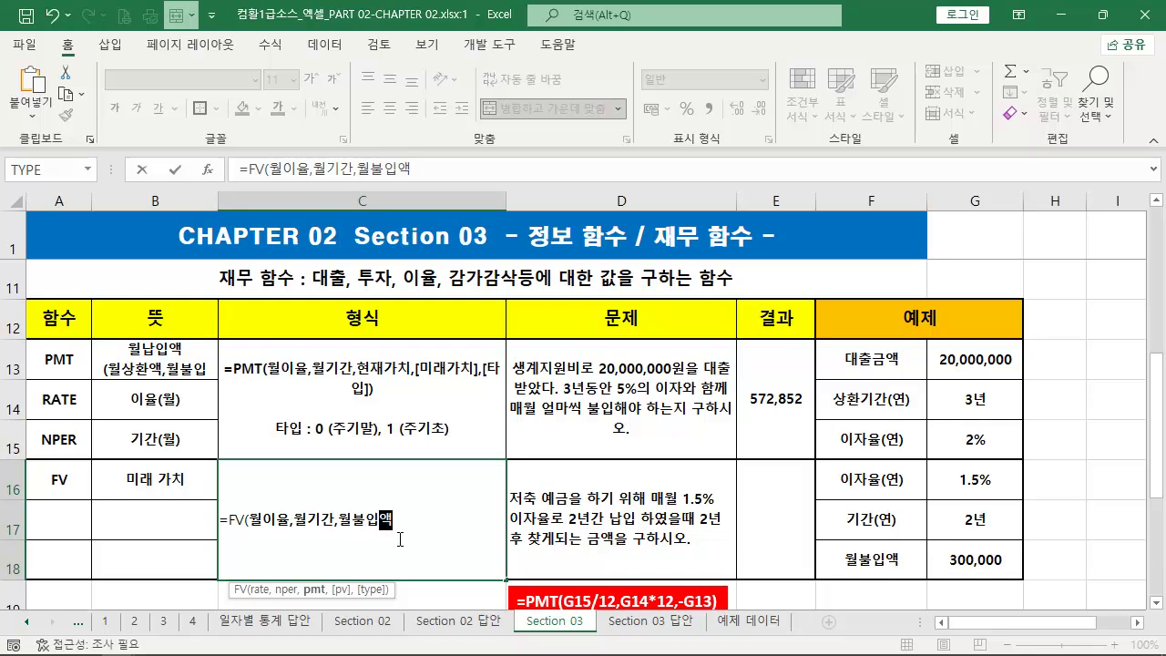
pyautogui.write(',[G')
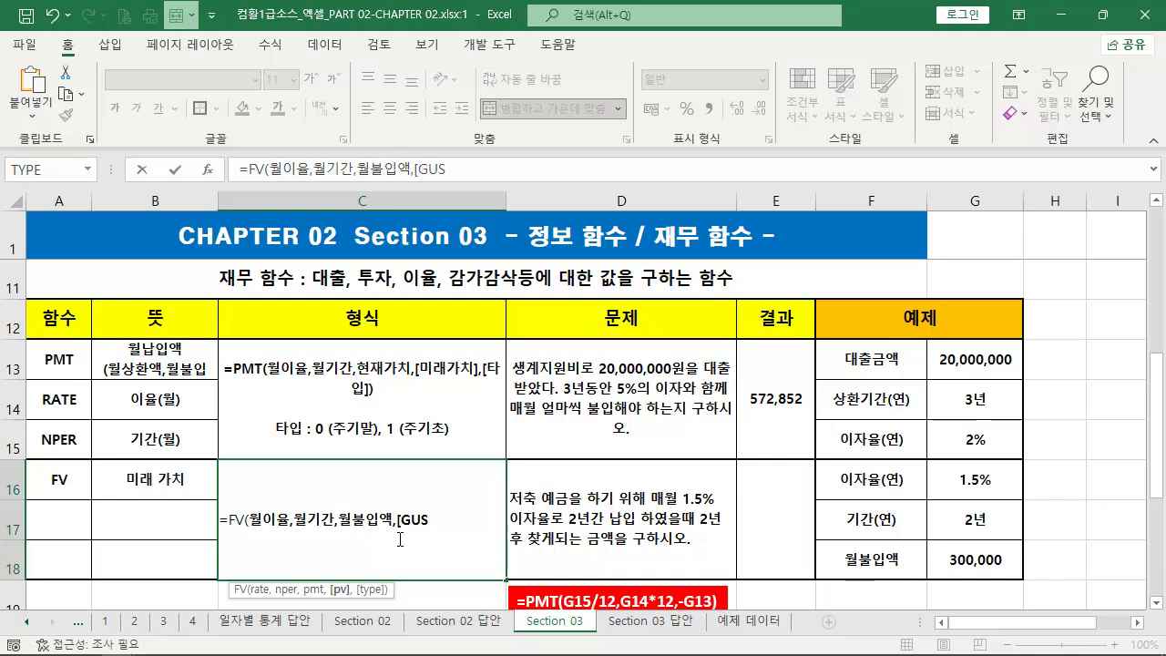
pyautogui.press('BackSpace')
pyautogui.write('현재가치')
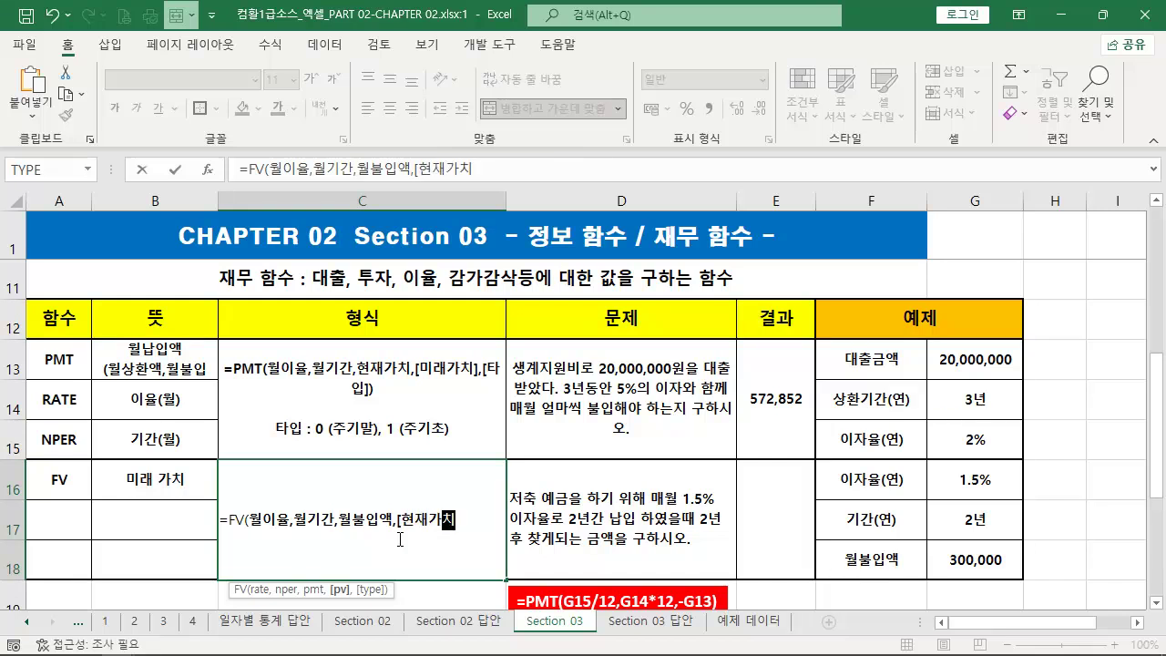
pyautogui.write('],')
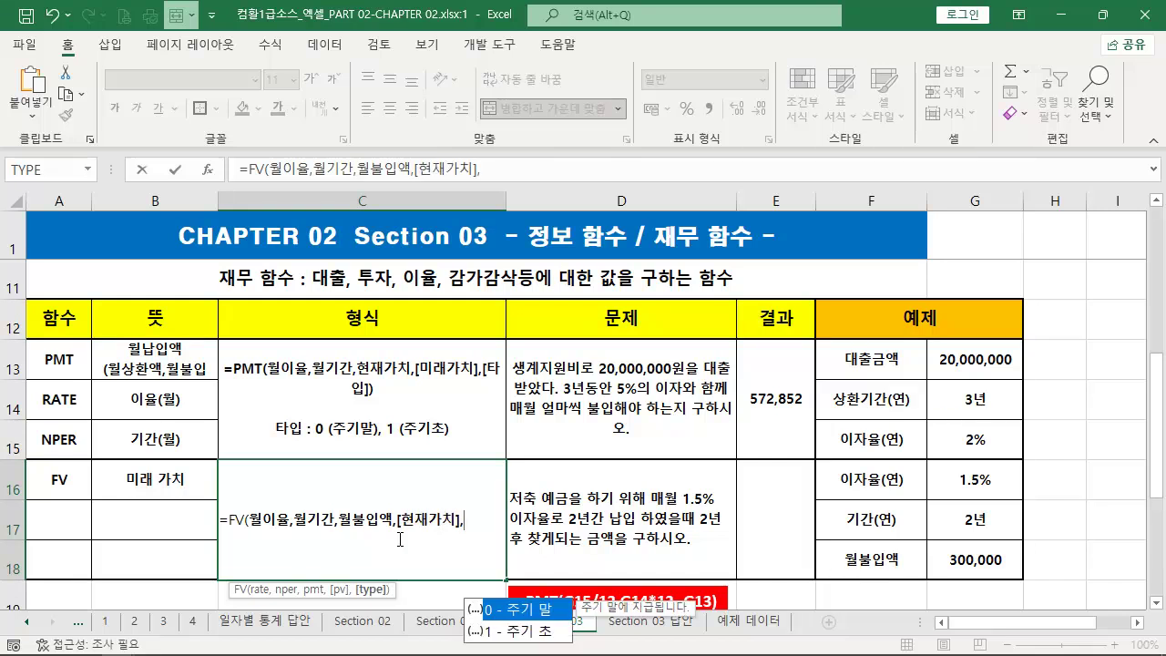
pyautogui.write('ㅌ')
pyautogui.write('[타입')
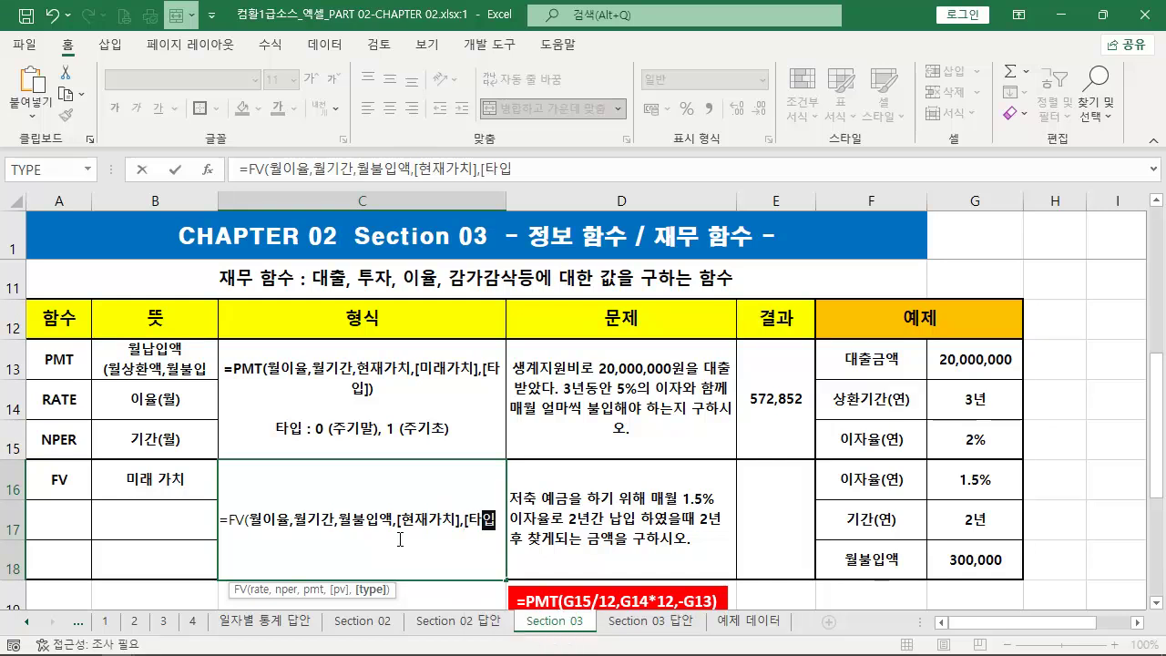
pyautogui.write('])')
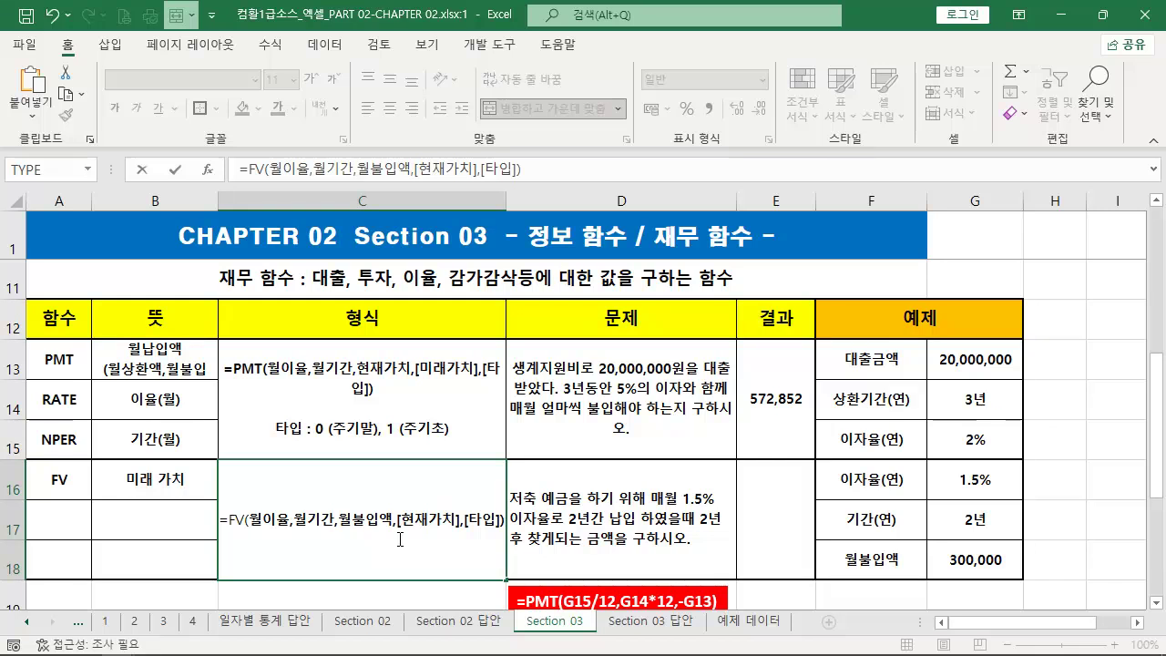
# Prefix the FV syntax in C16 with an apostrophe so it is stored as text.
pyautogui.click(221, 527)
pyautogui.write("'")
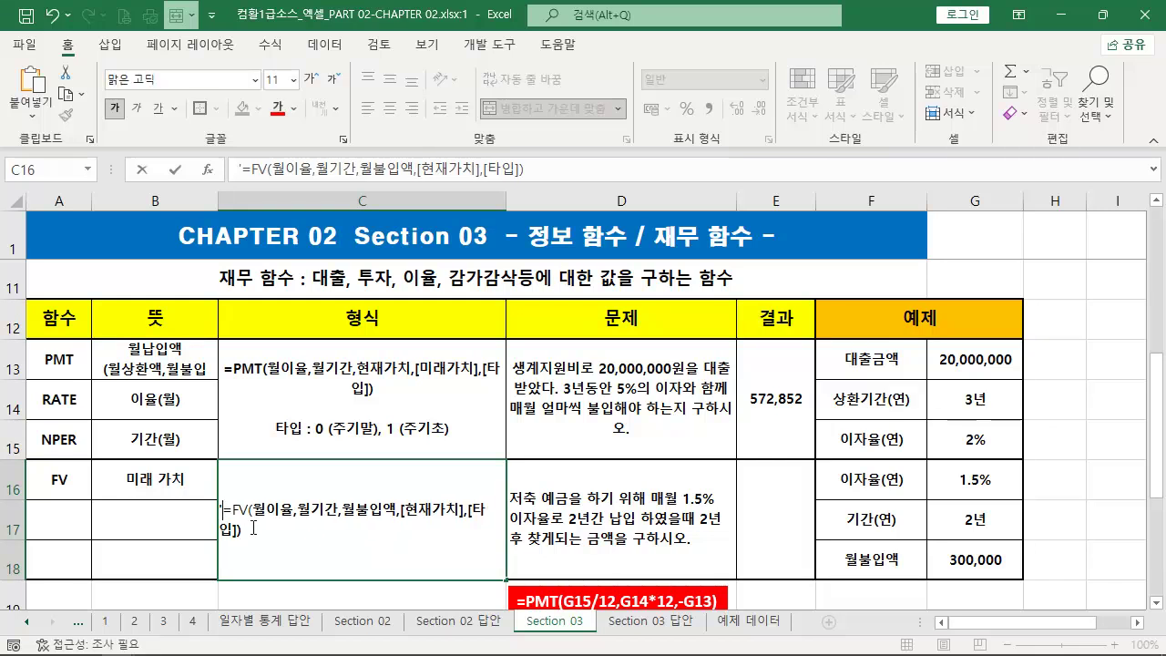
pyautogui.press('Return')
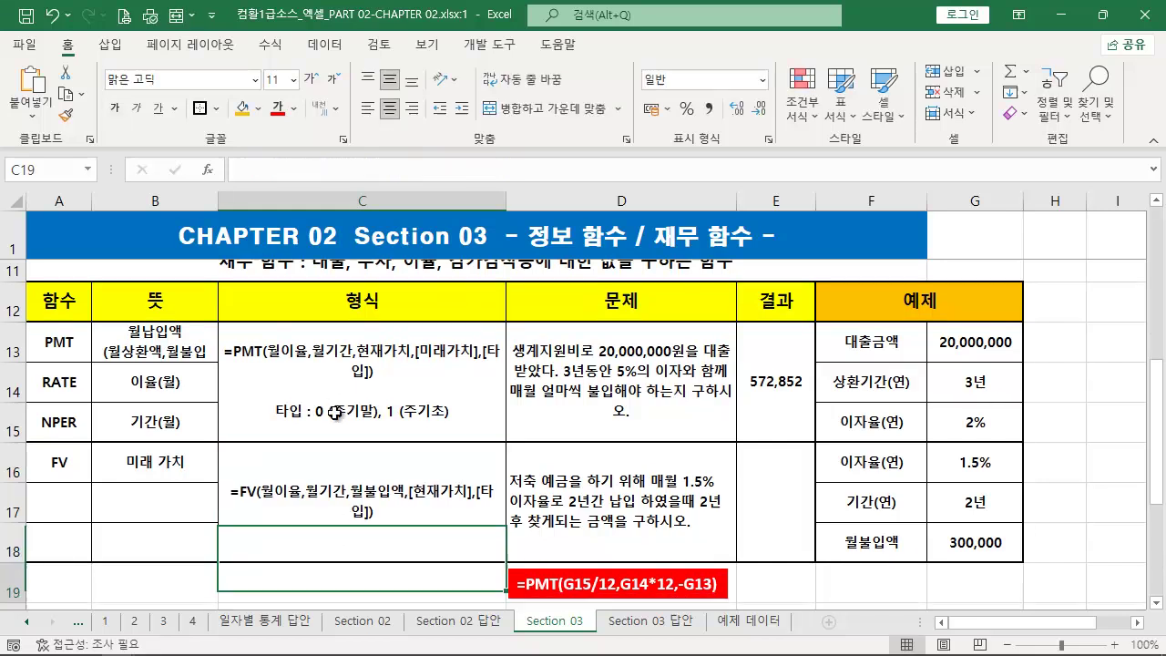
# Copy the note 타입 : 0 (주기말), 1 (주기초) from the PMT syntax in C13.
pyautogui.click(344, 412)
pyautogui.doubleClick(484, 404)
pyautogui.moveTo(485, 404); pyautogui.dragTo(255, 388)
pyautogui.hotkey('ctrl', 'c')
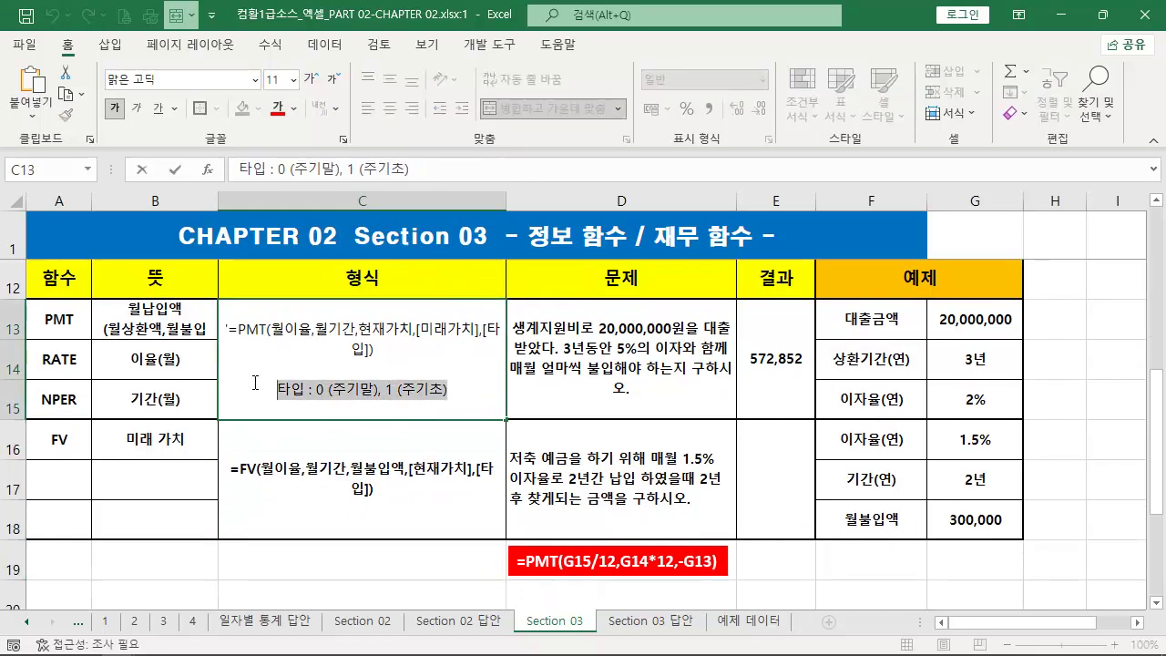
pyautogui.press('Escape')
# Paste the copied type note below the FV syntax in C16, separated from it by a blank line.
pyautogui.click(411, 508)
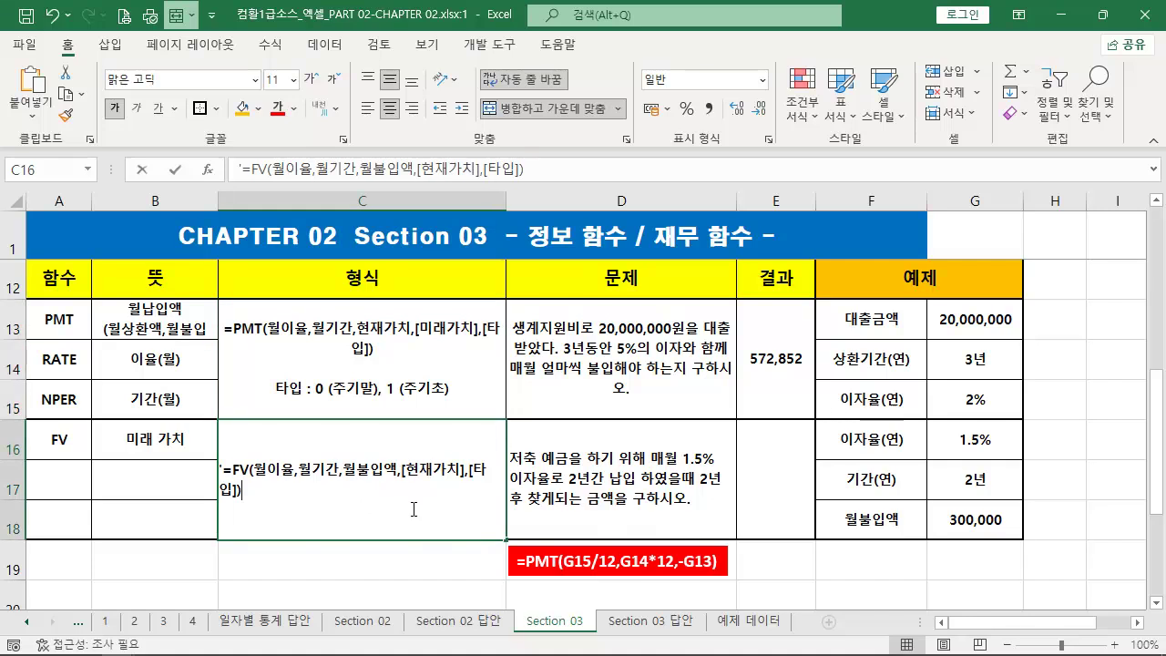
pyautogui.doubleClick(427, 518)
pyautogui.hotkey('alt', 'Return')
pyautogui.hotkey('alt', 'Return')
pyautogui.hotkey('ctrl', 'v')
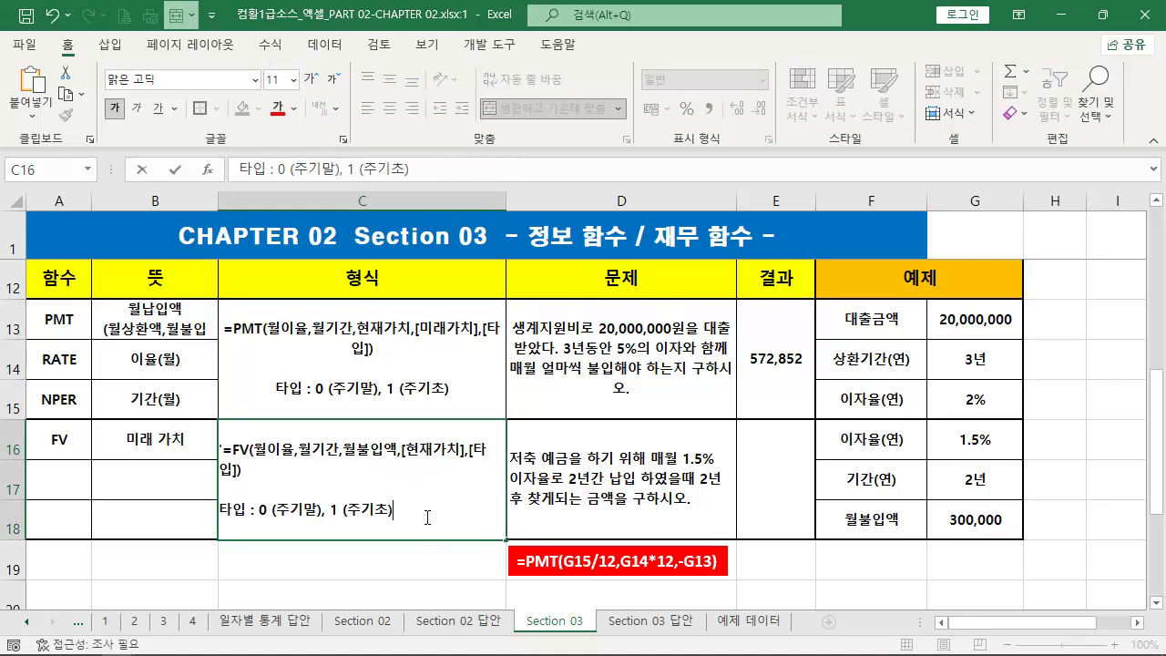
pyautogui.press('Return')
# Select the result cell E16 and review the yearly rate, period and monthly payment in F16:G18.
pyautogui.scroll(1, 428, 507)
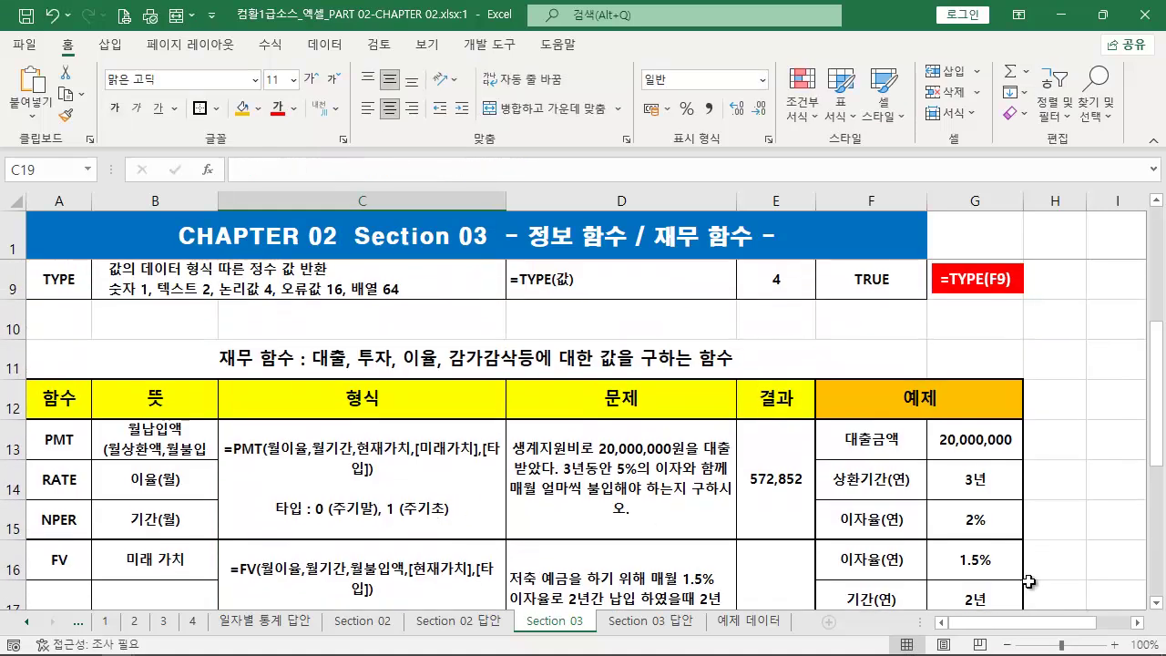
pyautogui.click(1157, 605)
pyautogui.click(1158, 605)
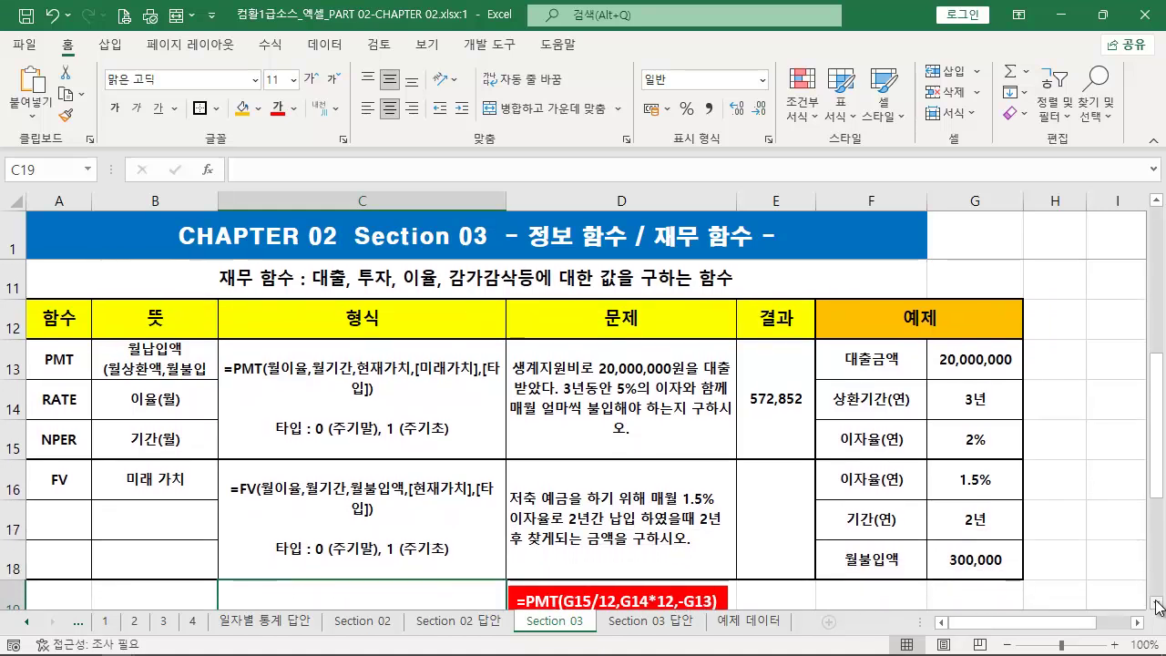
pyautogui.click(770, 496)
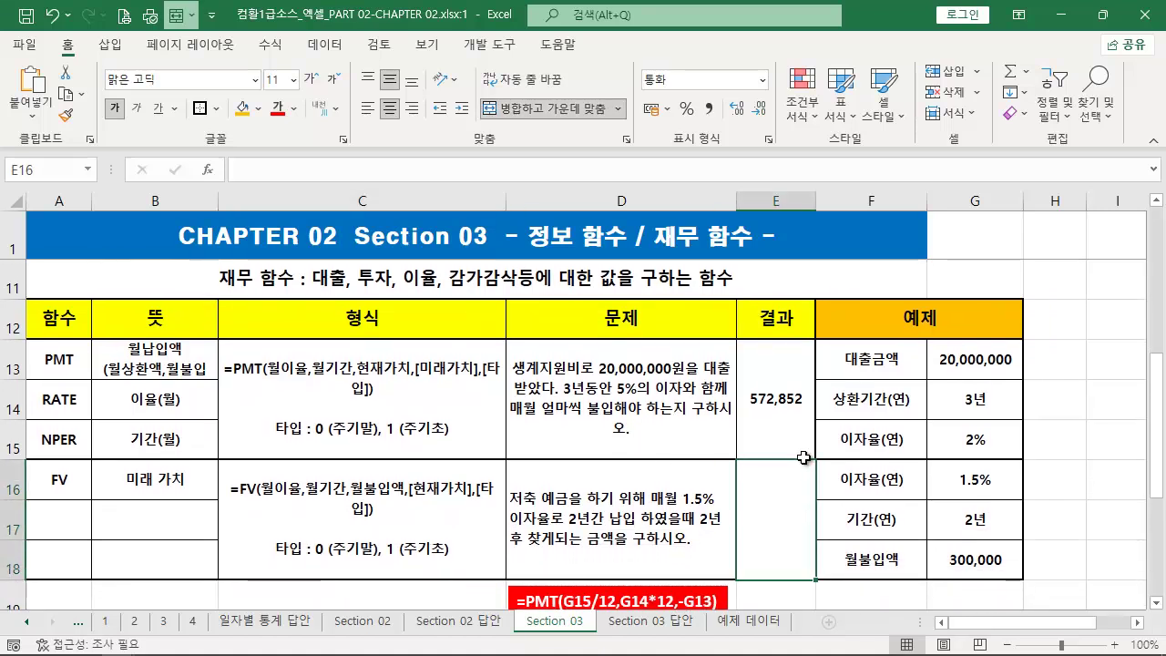
pyautogui.moveTo(822, 462)
pyautogui.mouseDown()
pyautogui.moveTo(913, 541)
pyautogui.moveTo(1021, 578)
pyautogui.mouseUp()
pyautogui.press('e')
pyautogui.moveTo(833, 545)
pyautogui.mouseDown()
pyautogui.moveTo(933, 577)
pyautogui.moveTo(1018, 573)
pyautogui.mouseUp()
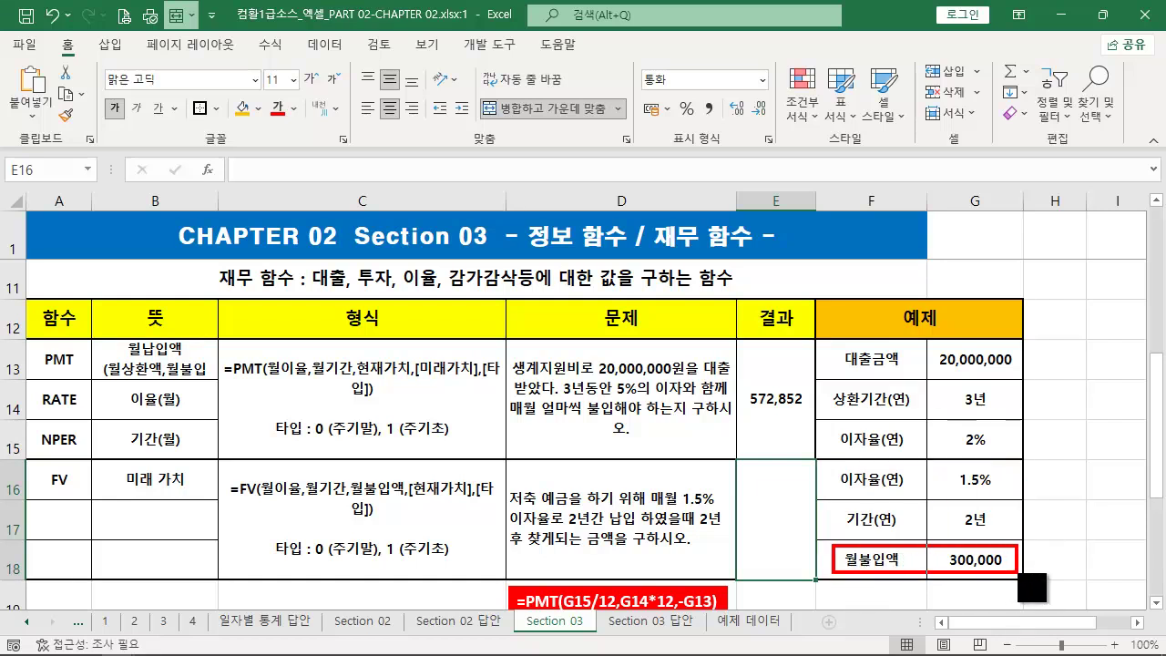
pyautogui.moveTo(834, 502); pyautogui.dragTo(1012, 537)
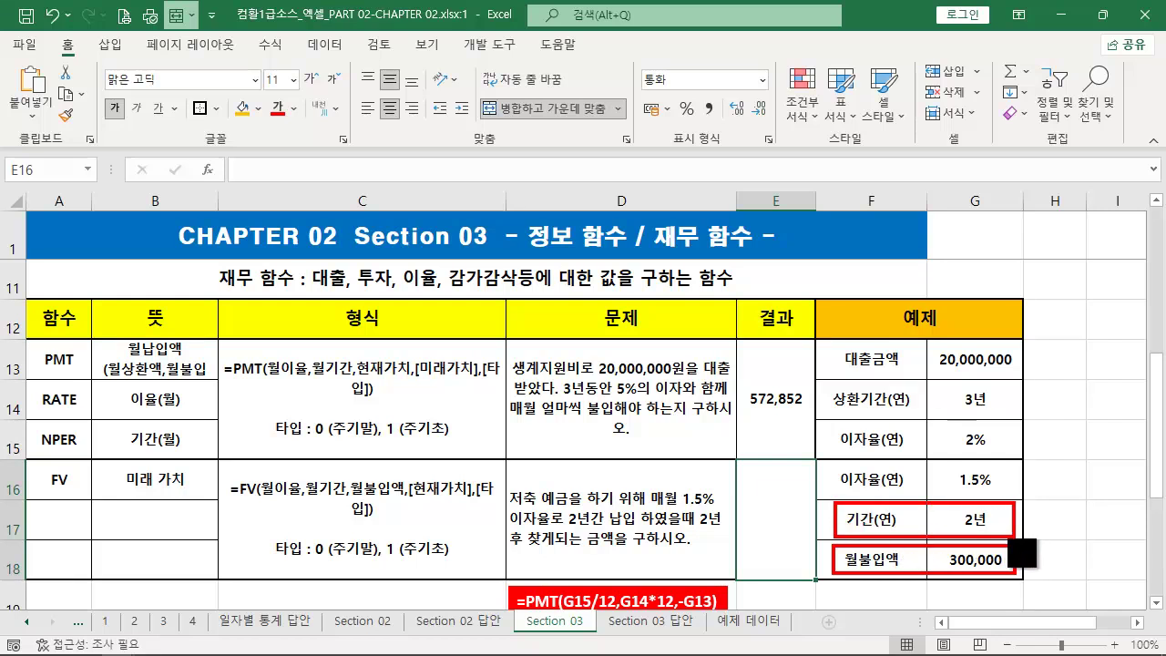
pyautogui.moveTo(826, 462)
pyautogui.mouseDown()
pyautogui.moveTo(882, 488)
pyautogui.moveTo(1002, 496)
pyautogui.mouseUp()
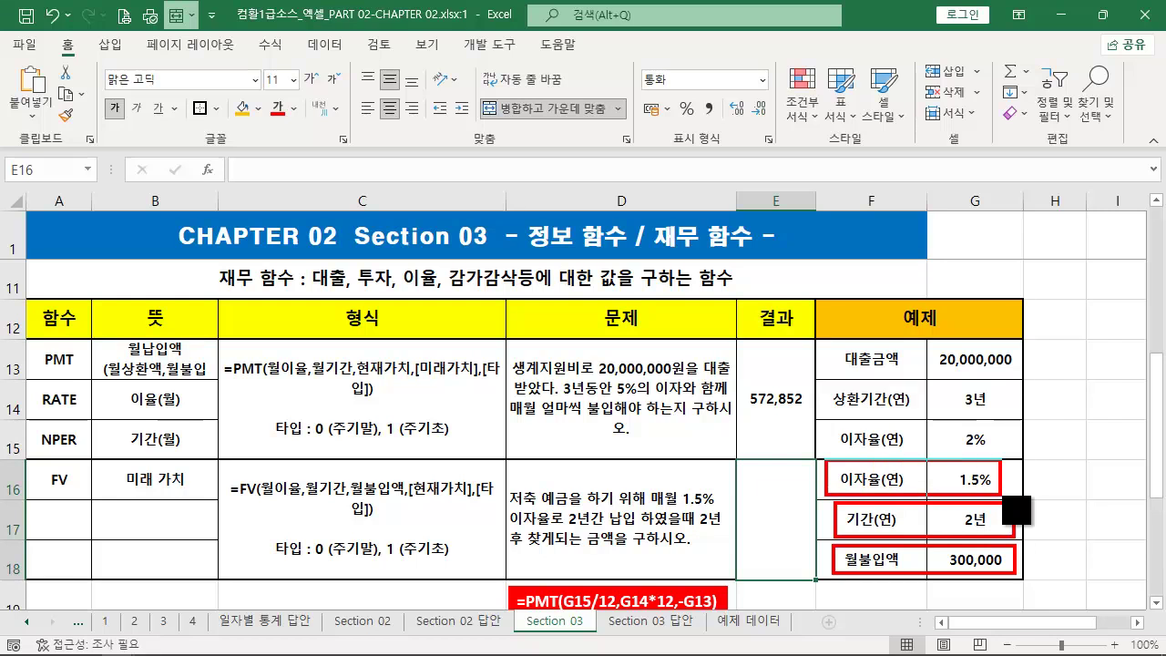
pyautogui.moveTo(740, 466); pyautogui.dragTo(813, 574)
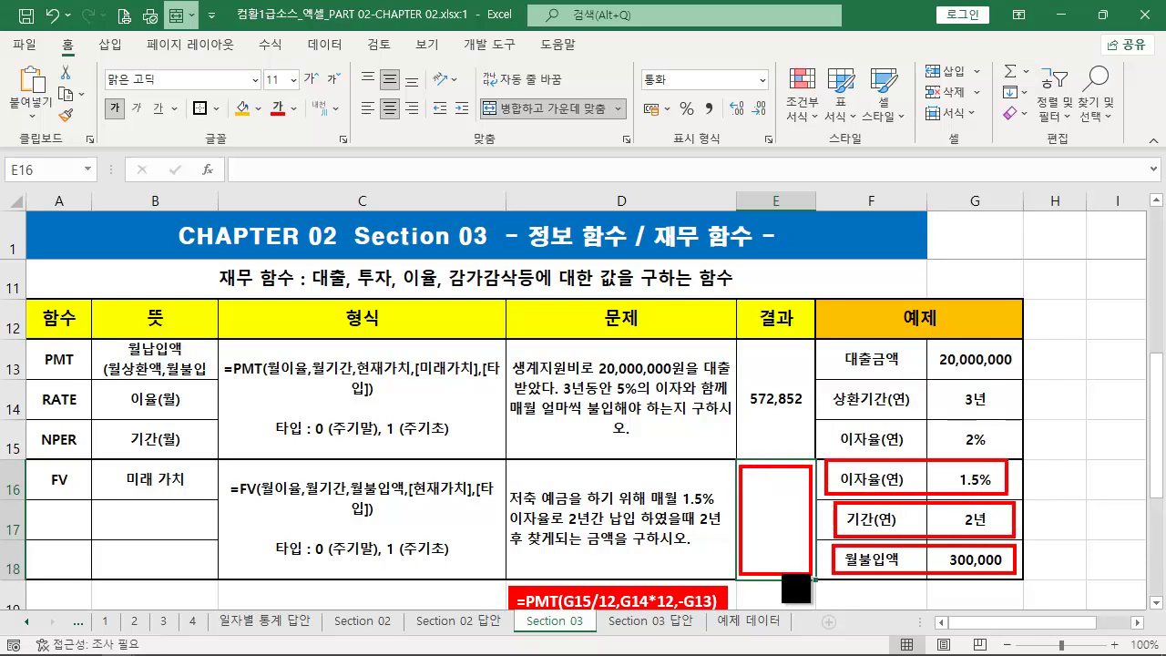
pyautogui.press('Escape')
# Calculate the savings payout in E16 with the formula =FV(G16/12,G17*12,-G18).
pyautogui.write('=')
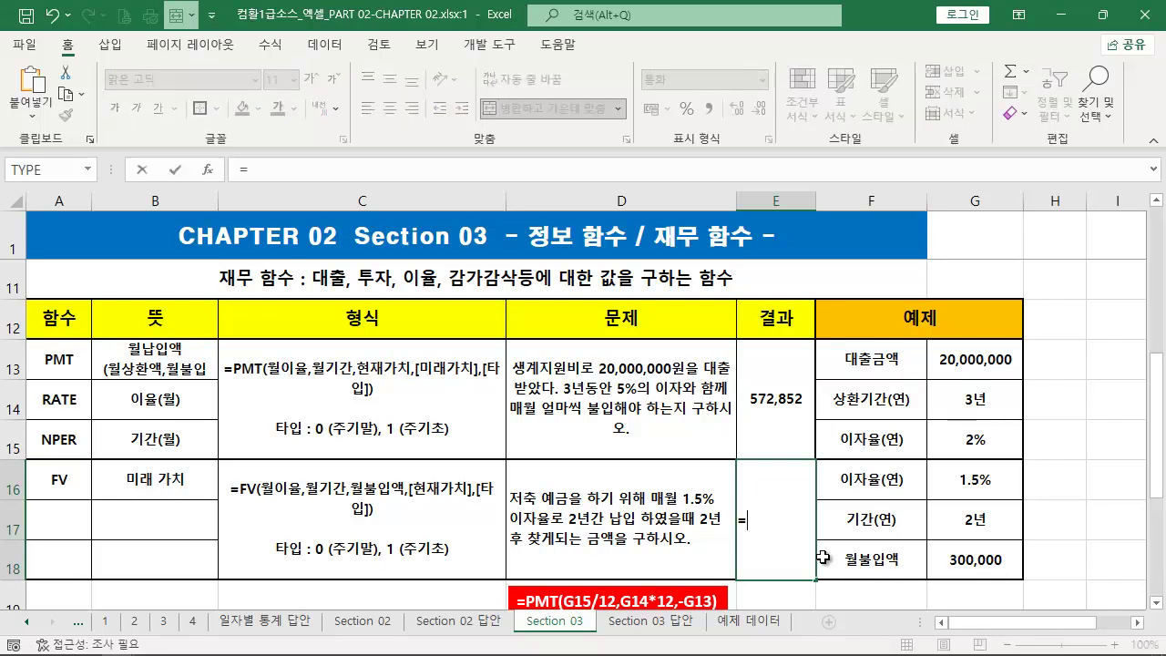
pyautogui.write('FV(')
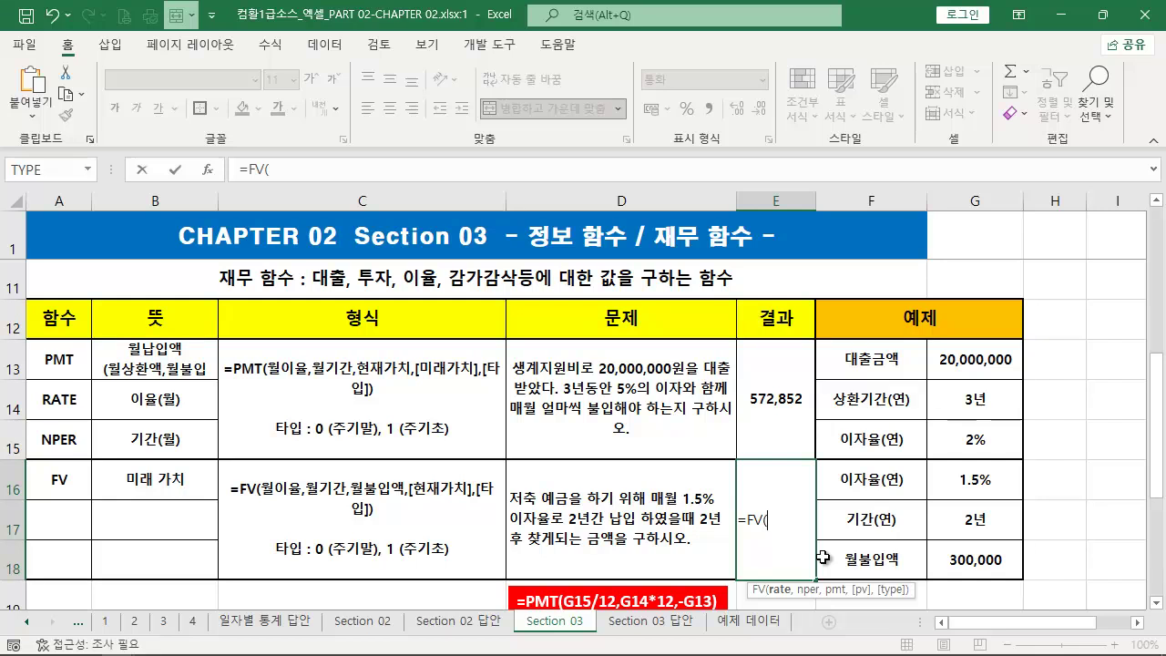
pyautogui.click(975, 480)
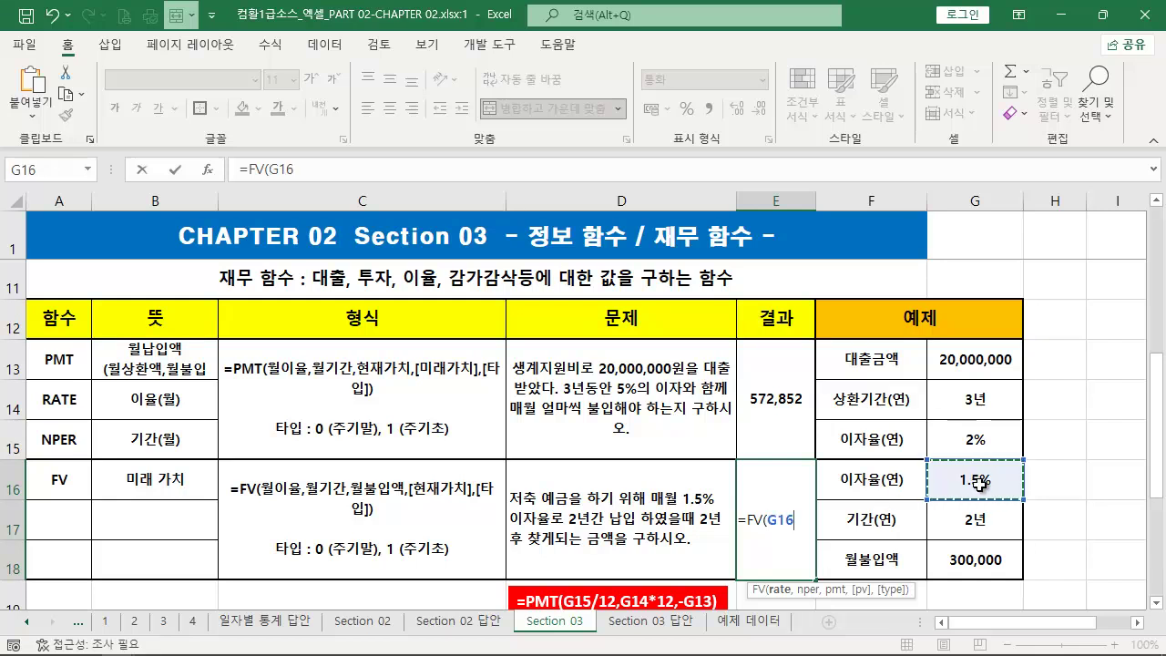
pyautogui.write('/12,')
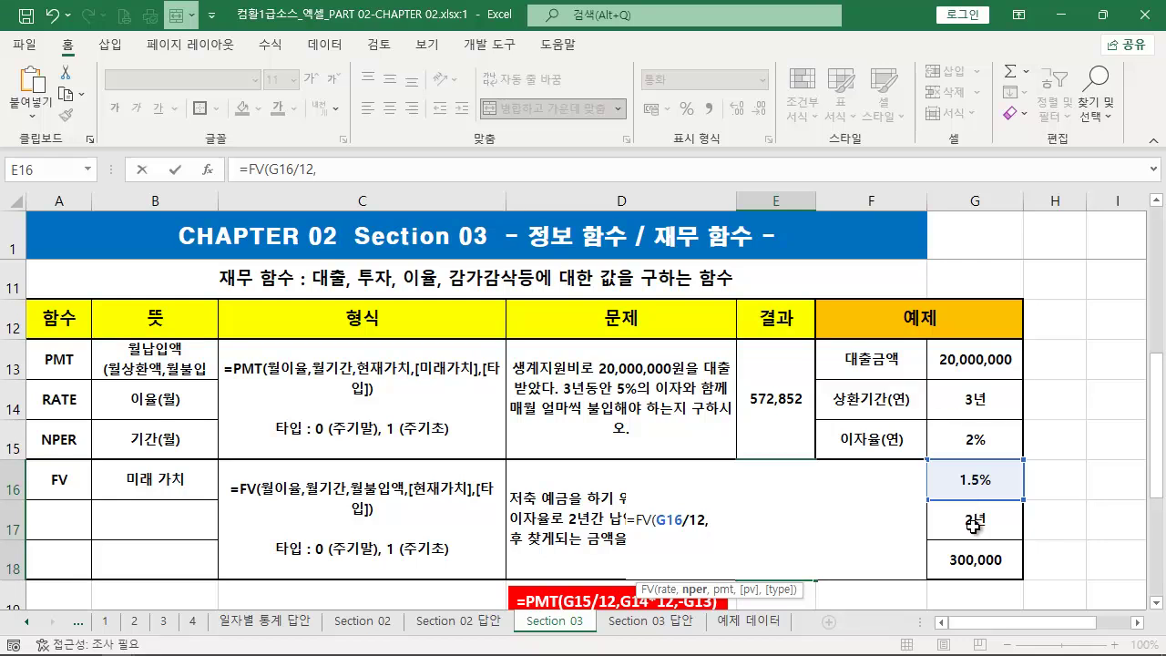
pyautogui.click(974, 525)
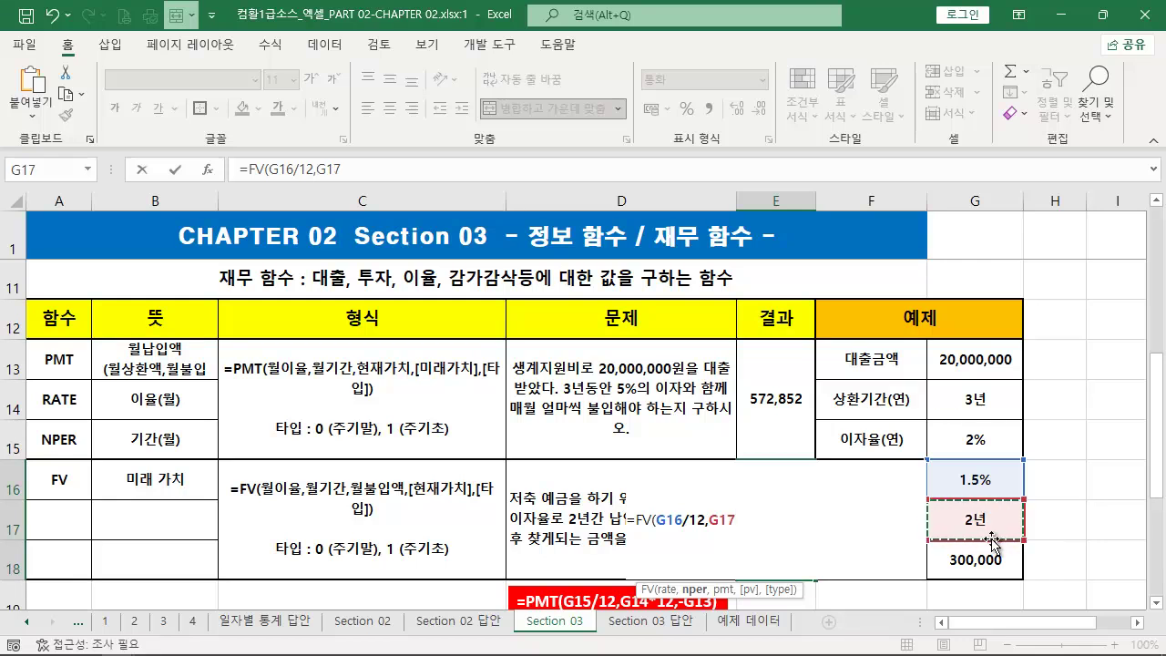
pyautogui.write('*12,')
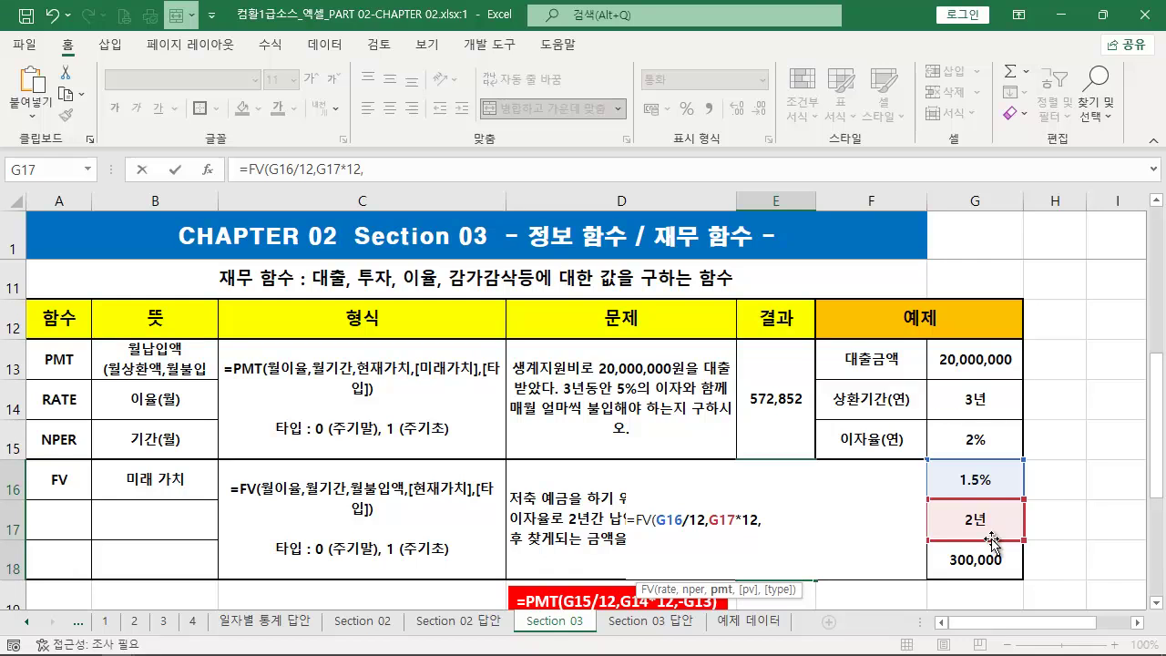
pyautogui.write('-')
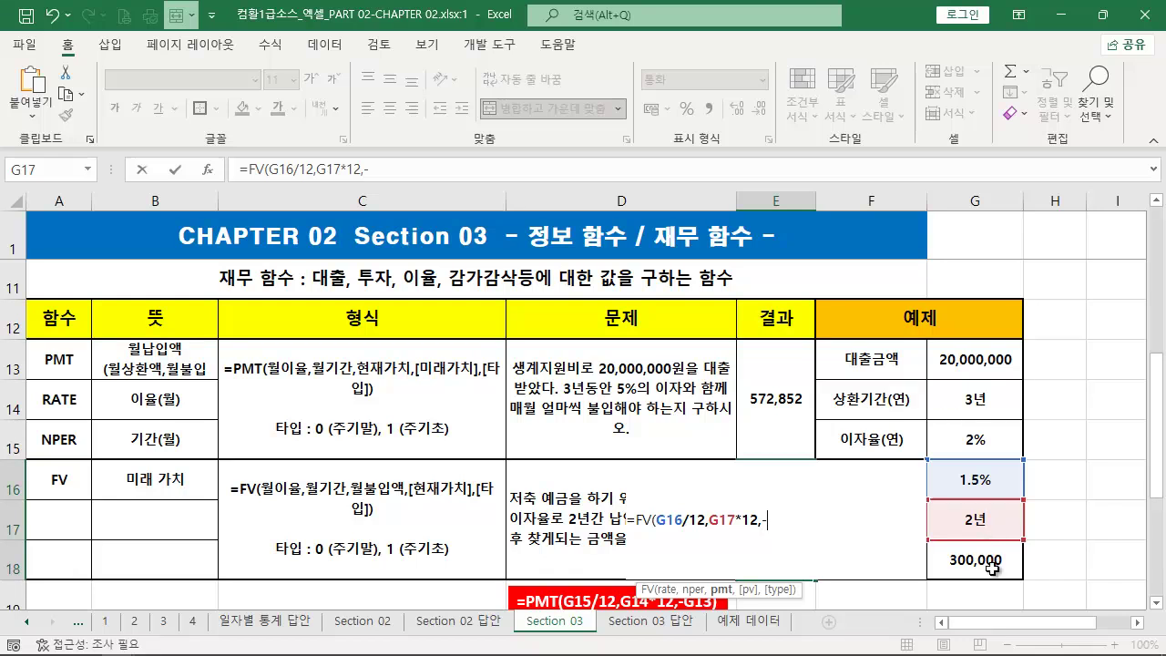
pyautogui.click(991, 567)
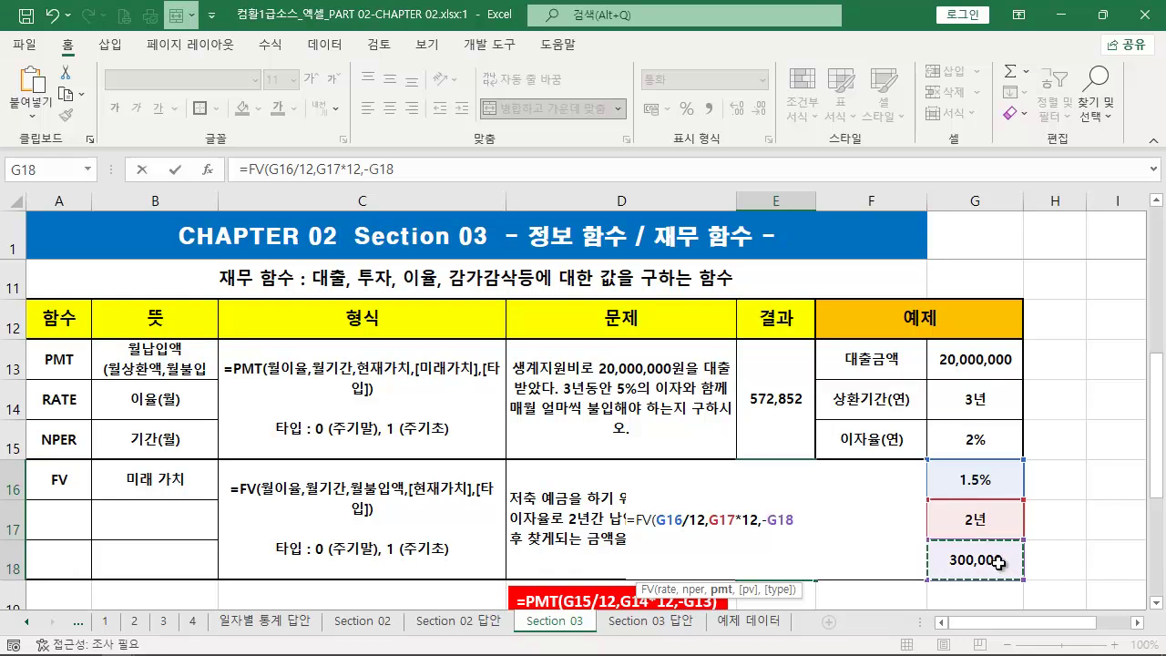
pyautogui.write(')')
pyautogui.hotkey('ctrl', 'Return')
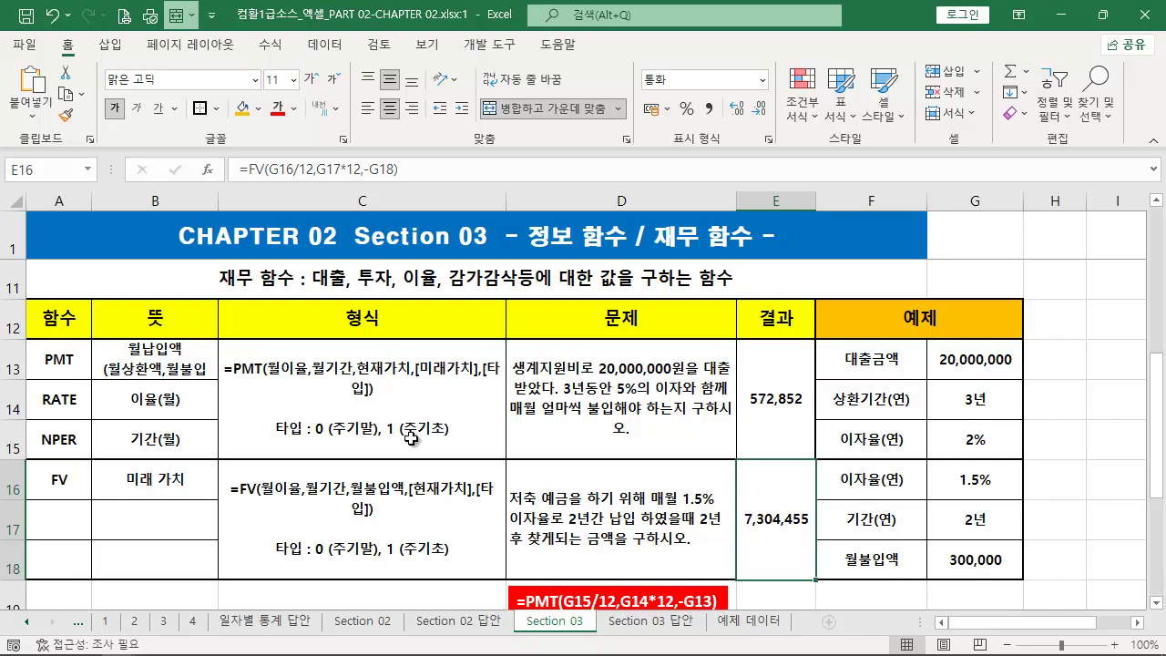
# Duplicate the red PMT formula text box beside the original and replace its text with E16's formula =FV(G16/12,G17*12,-G18).
pyautogui.moveTo(238, 170); pyautogui.dragTo(404, 173)
pyautogui.hotkey('ctrl', 'c')
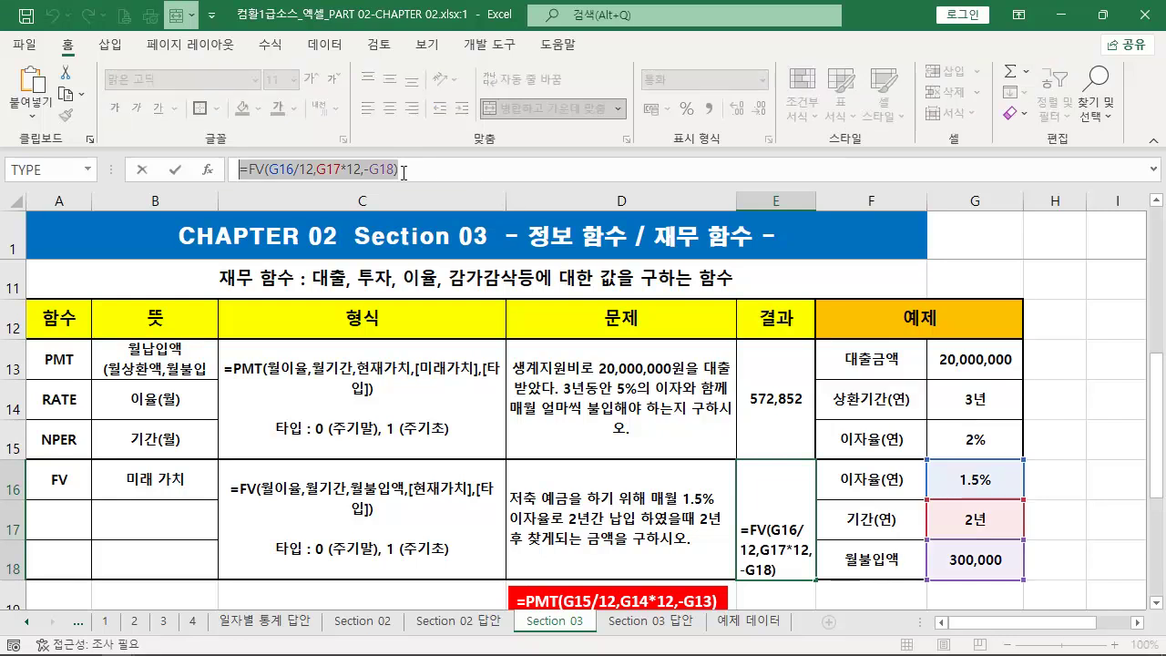
pyautogui.click(684, 587)
pyautogui.keyDown('ctrl'); pyautogui.moveTo(683, 587); pyautogui.dragTo(928, 590); pyautogui.keyUp('ctrl')
pyautogui.click(928, 592)
pyautogui.hotkey('ctrl', 'a')
pyautogui.hotkey('ctrl', 'v')
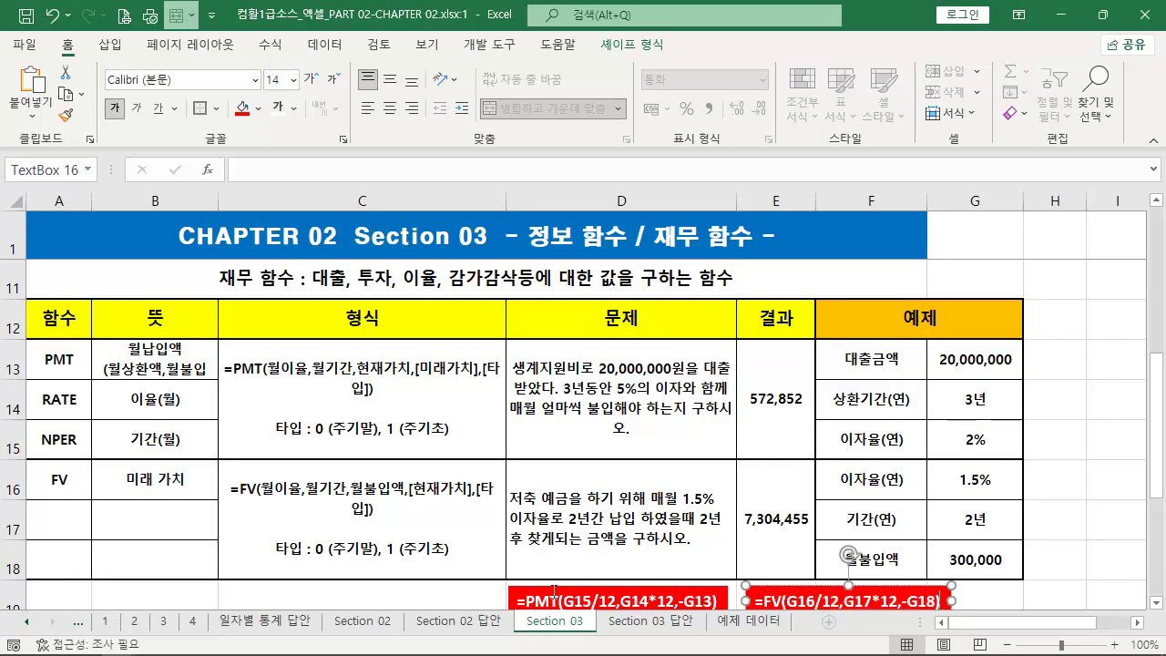
# Enter the function name PV in A17 and its meaning 현재 가치 in B17.
pyautogui.click(83, 523)
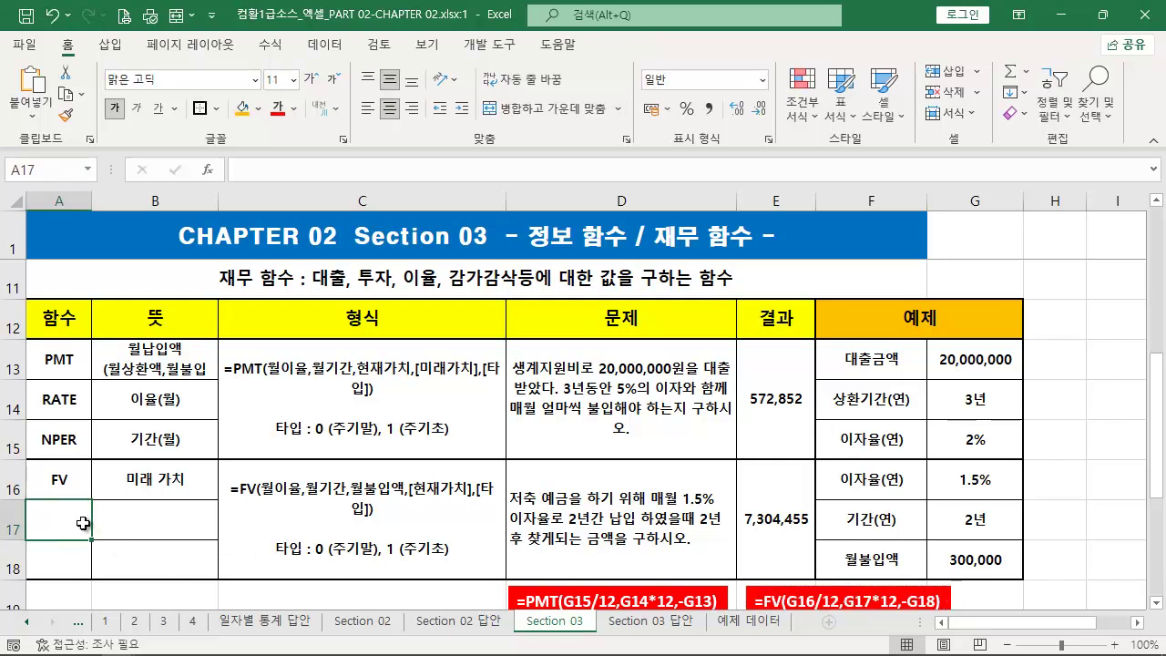
pyautogui.write('P')
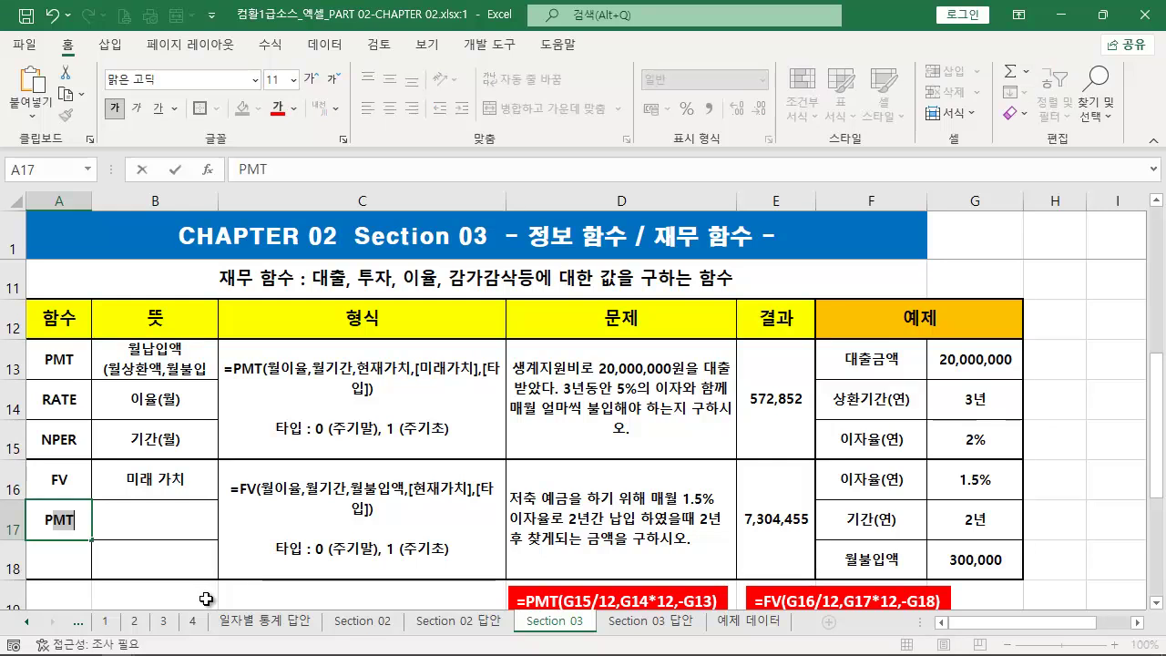
pyautogui.write('V')
pyautogui.press('Tab')
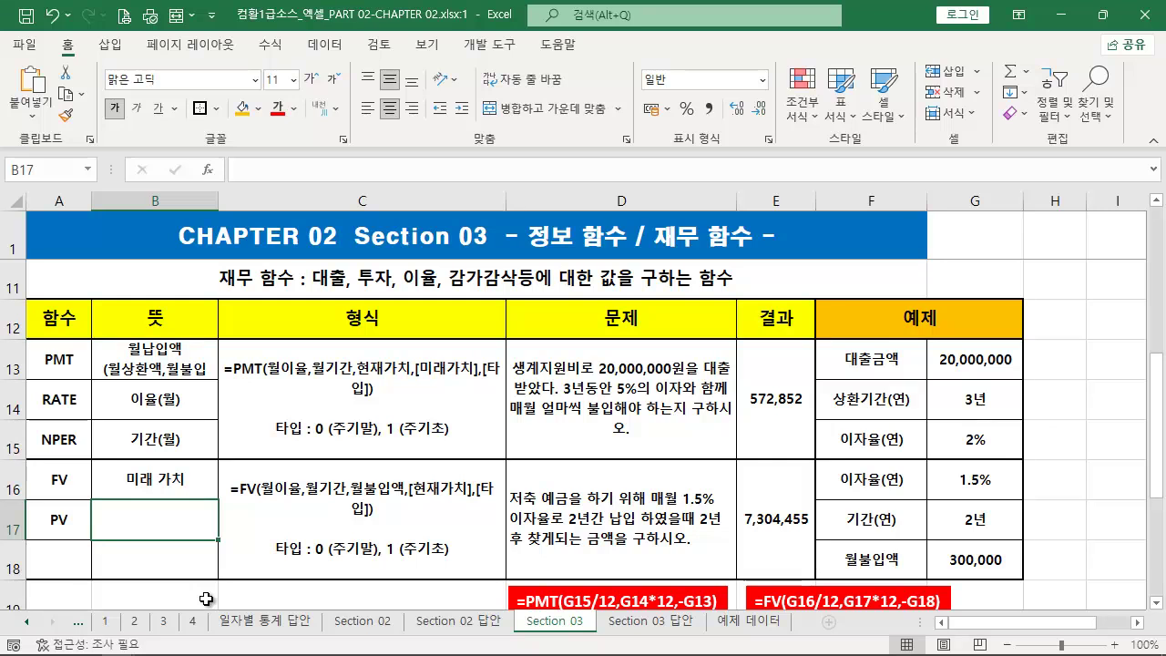
pyautogui.write('현재 가치')
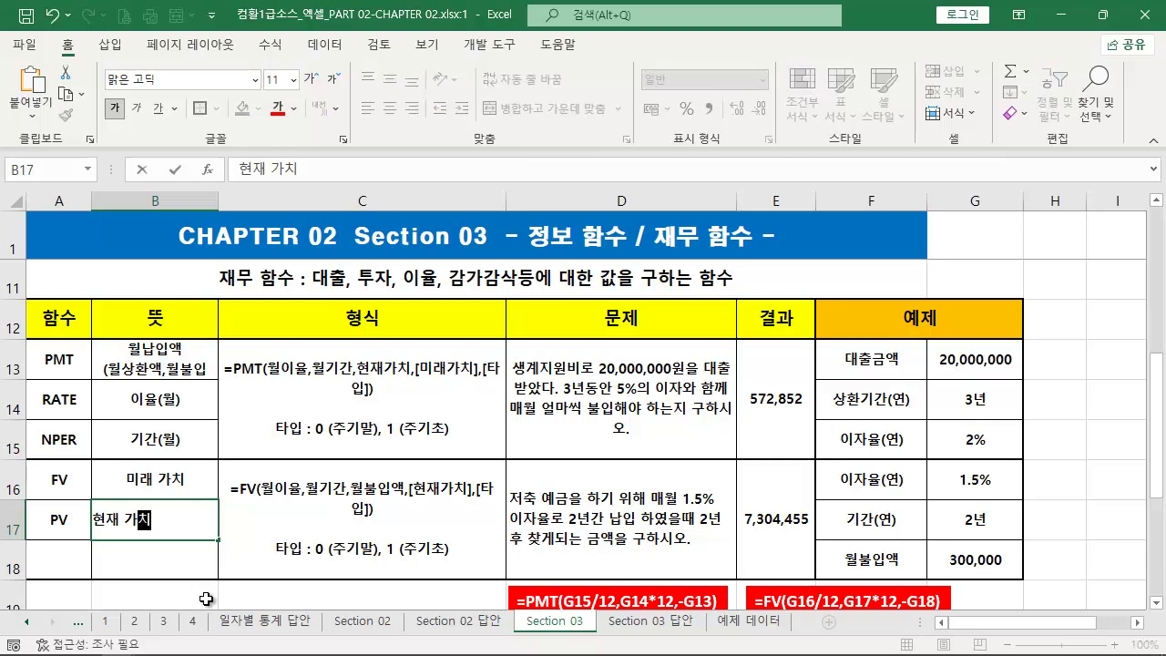
pyautogui.press('Return')
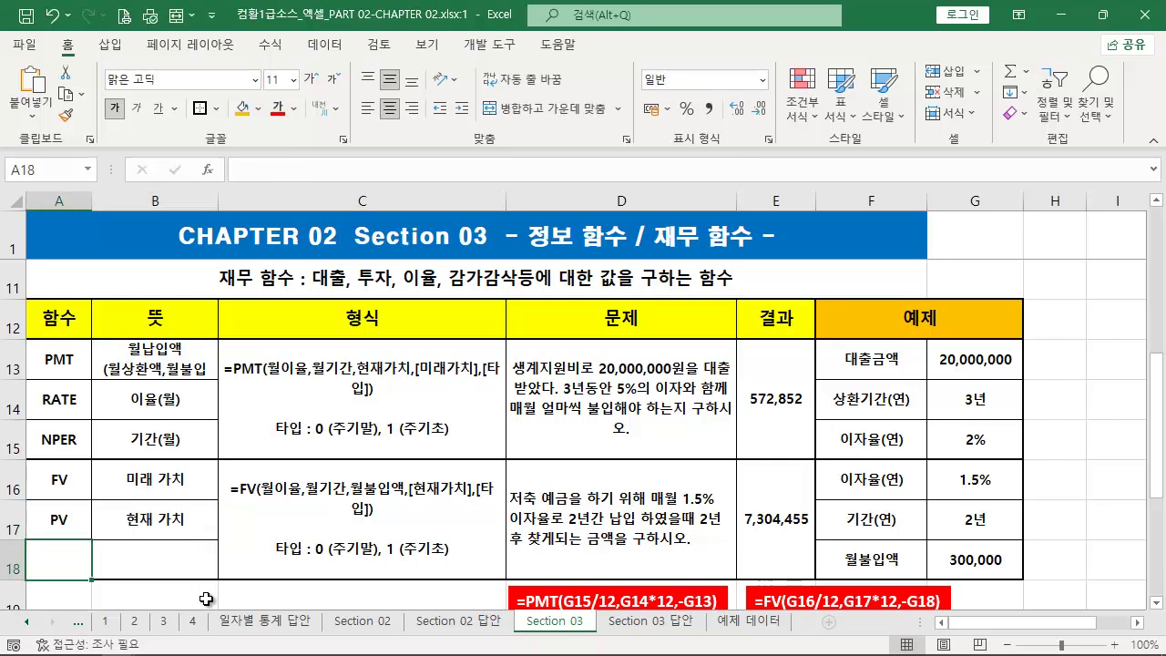
# Enter the function name SLN in A18 and its meaning 감가 상각액 in B18.
pyautogui.write('SL')
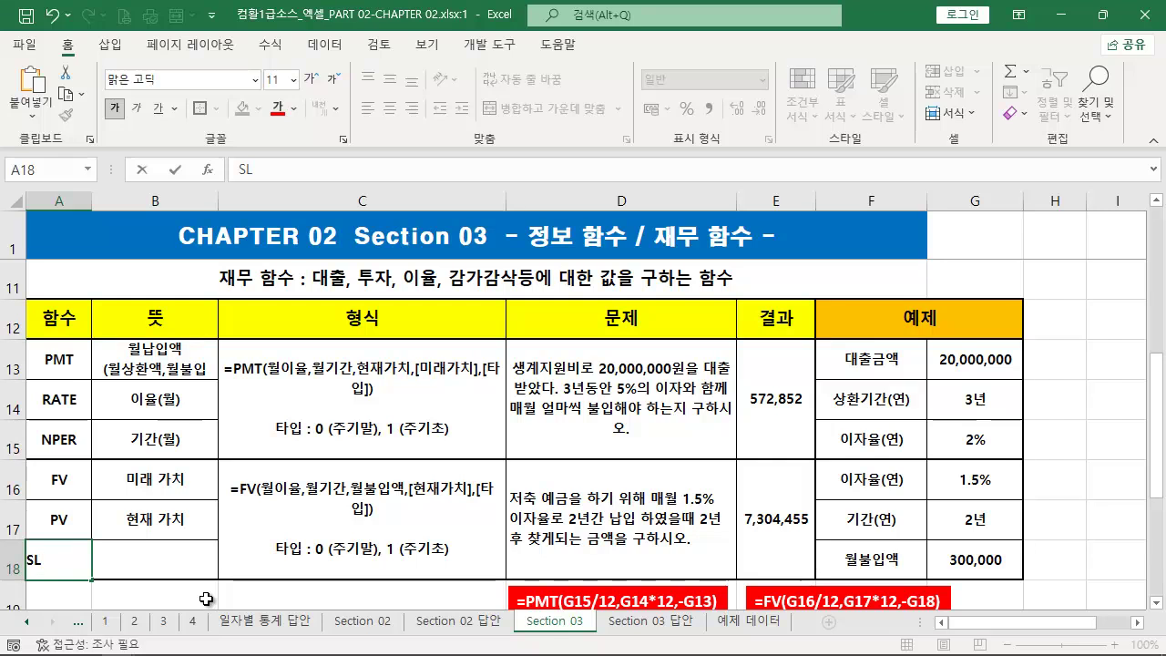
pyautogui.write('N')
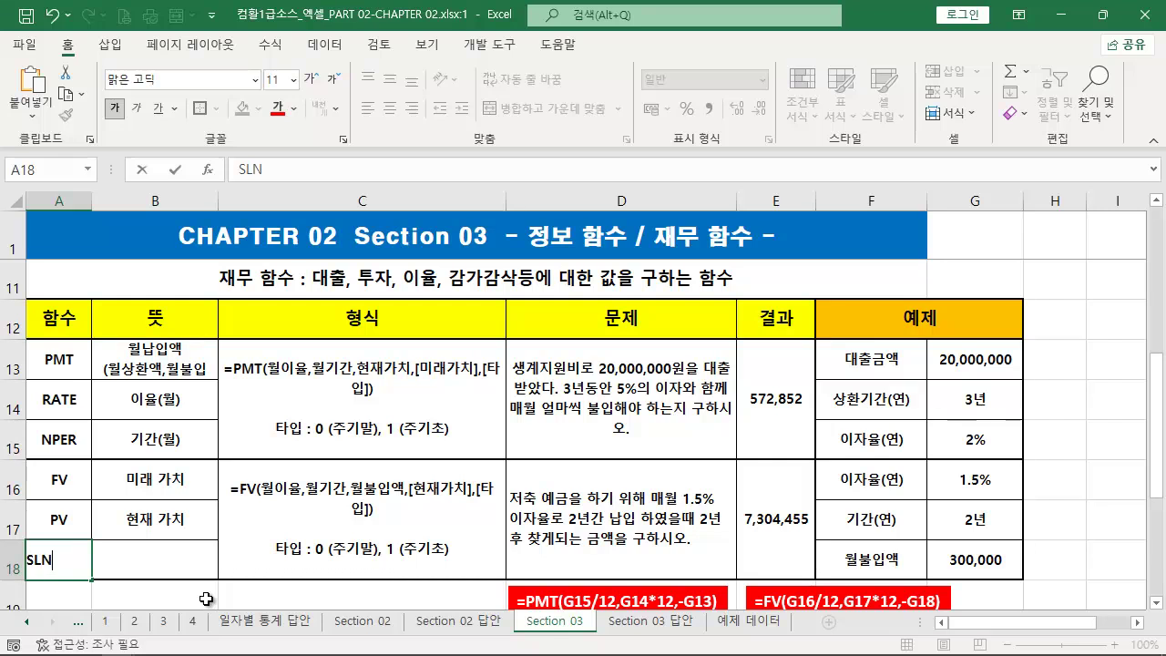
pyautogui.press('Tab')
pyautogui.write('감가 ㅅ')
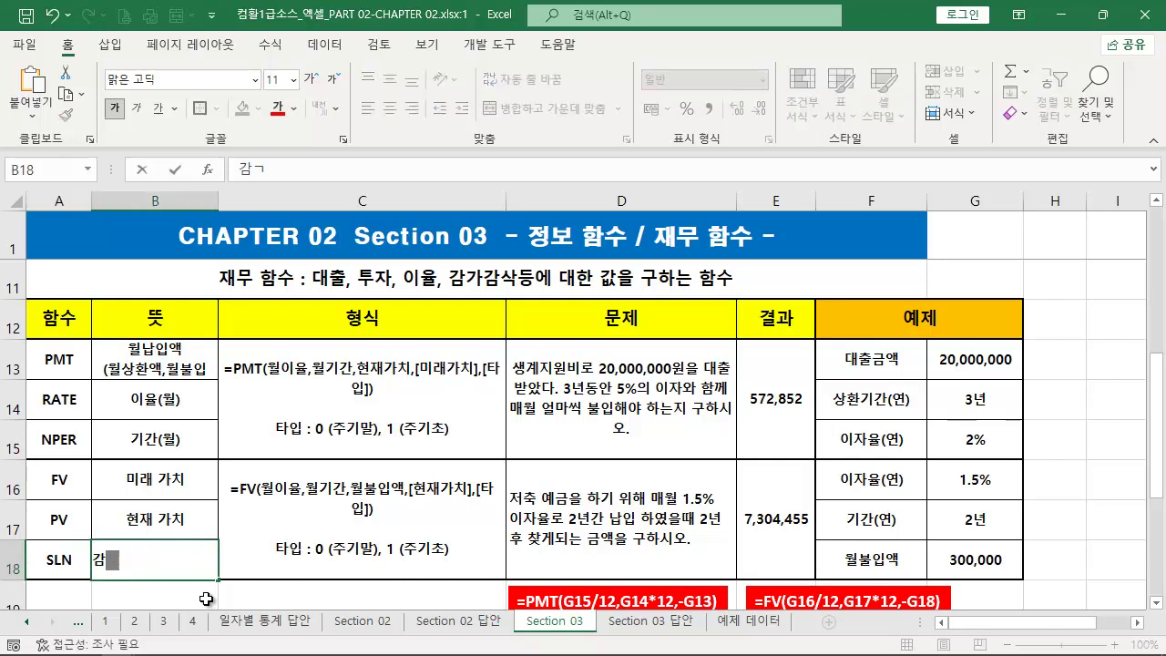
pyautogui.write('상각액')
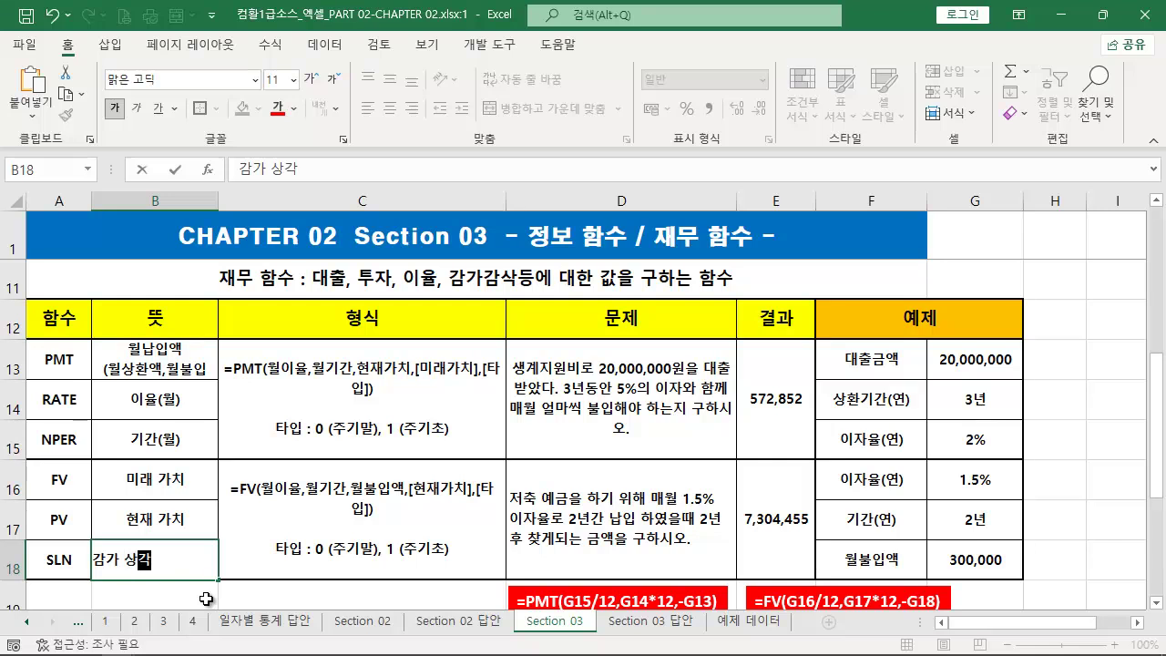
pyautogui.press('Tab')
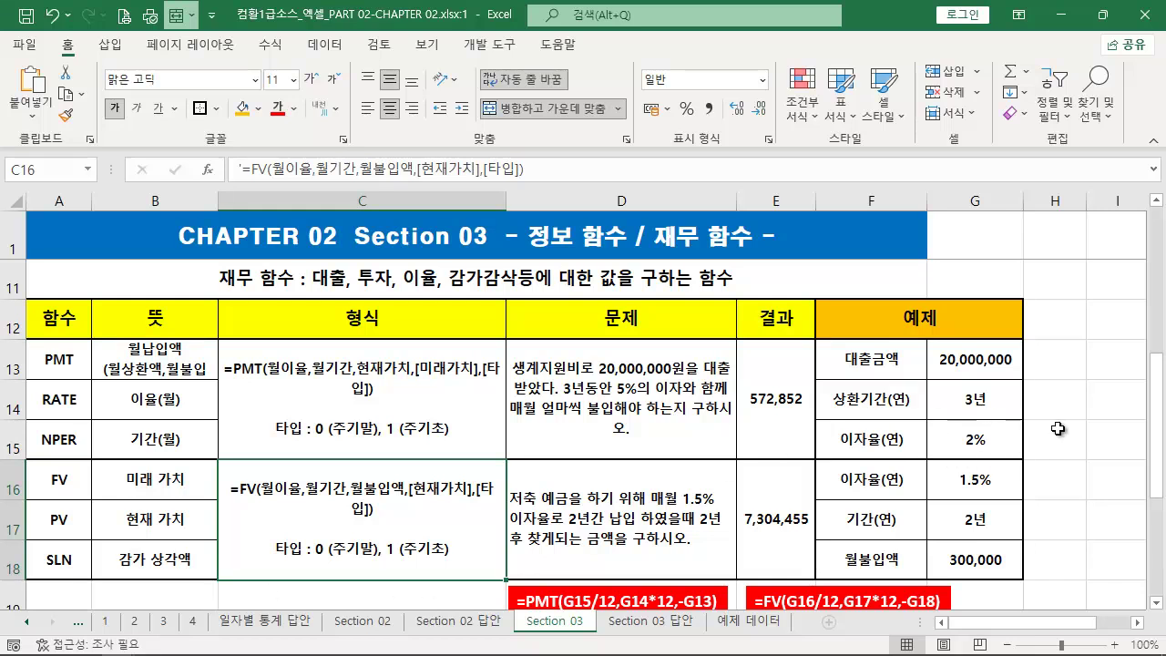
pyautogui.click(982, 285)
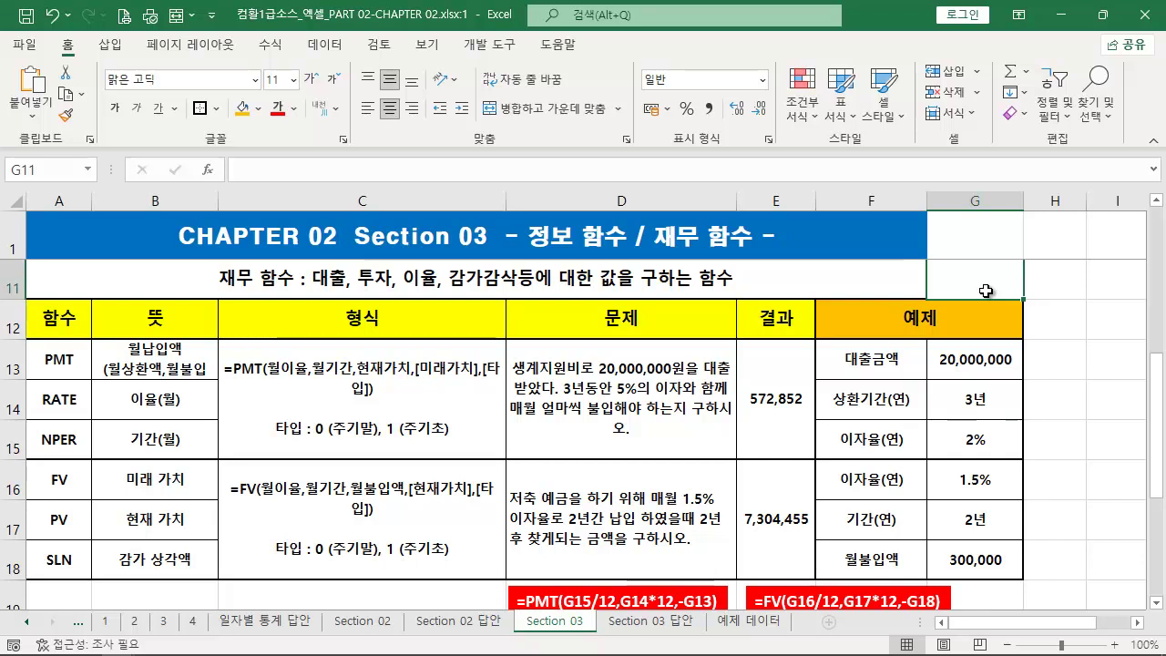
pyautogui.scroll(3, 986, 291)
pyautogui.scroll(-2, 936, 426)
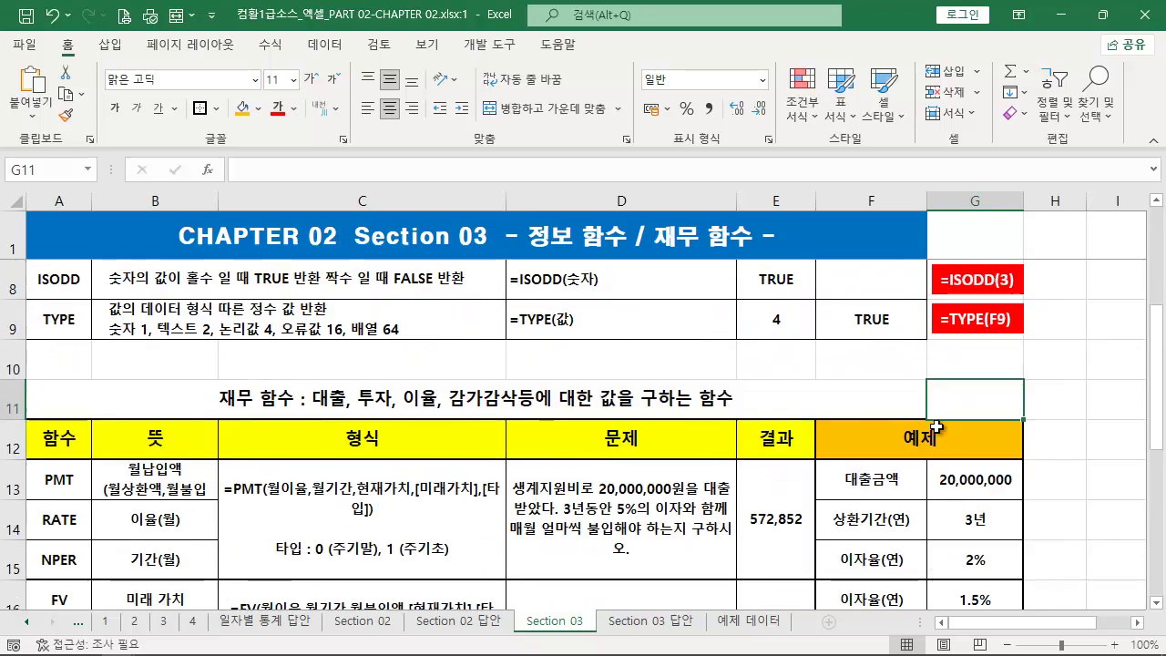
pyautogui.scroll(-1, 936, 426)
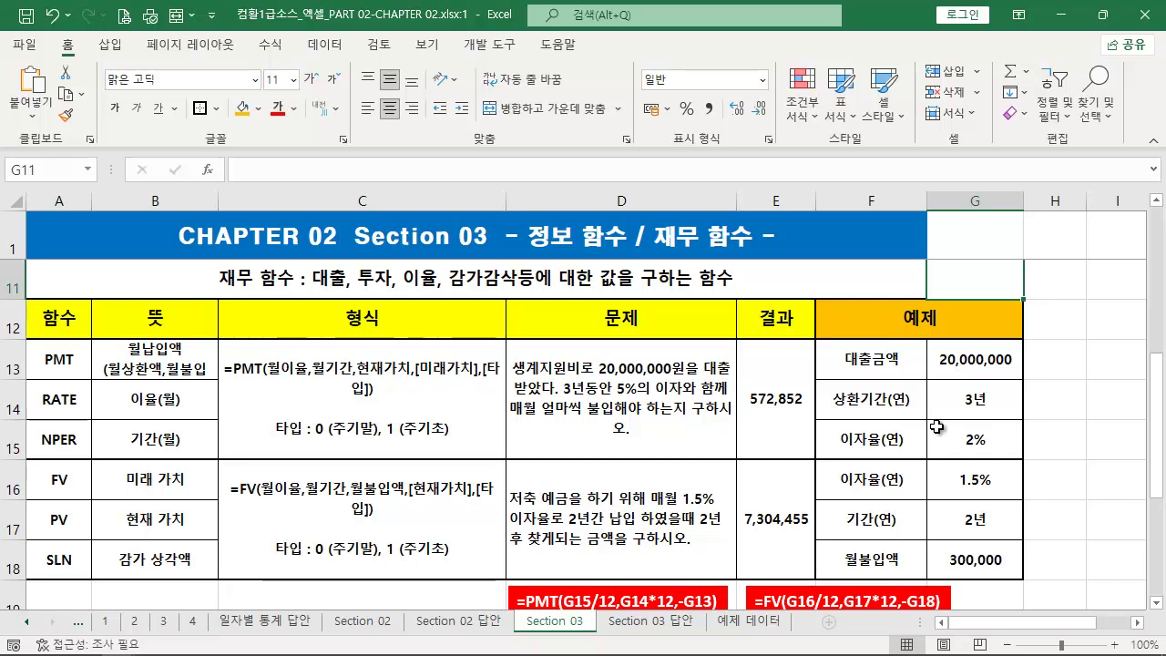